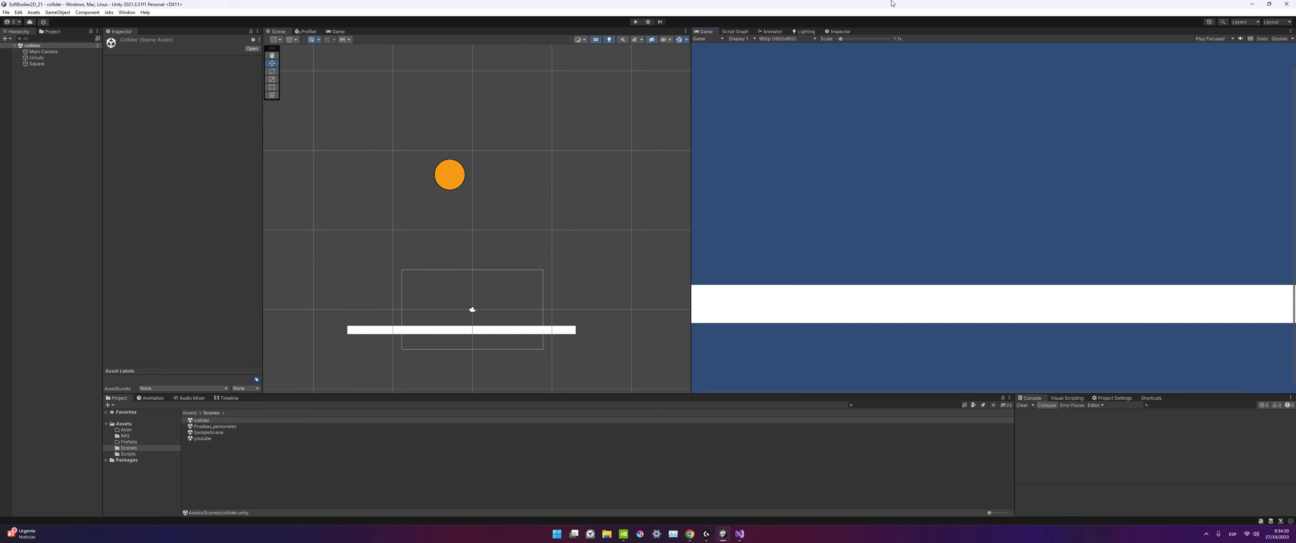
Inspect the orange circle 'circulo' and the white platform 'Square', then run the scene in Play mode.
{"action": "left_click", "coordinate": [451, 181]}
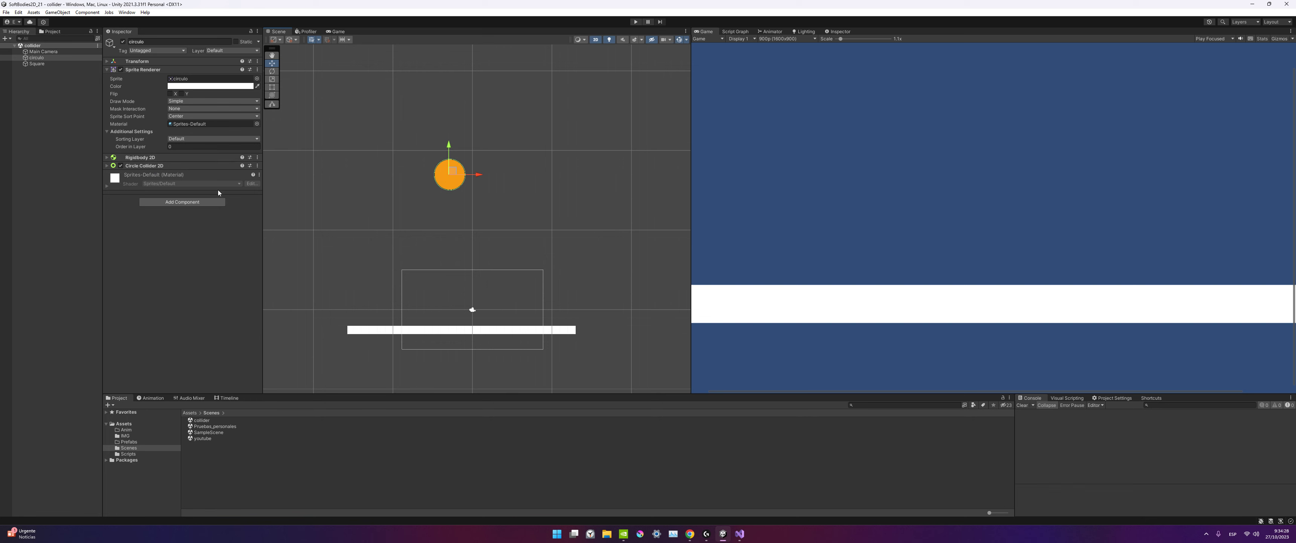
{"action": "left_click", "coordinate": [436, 335]}
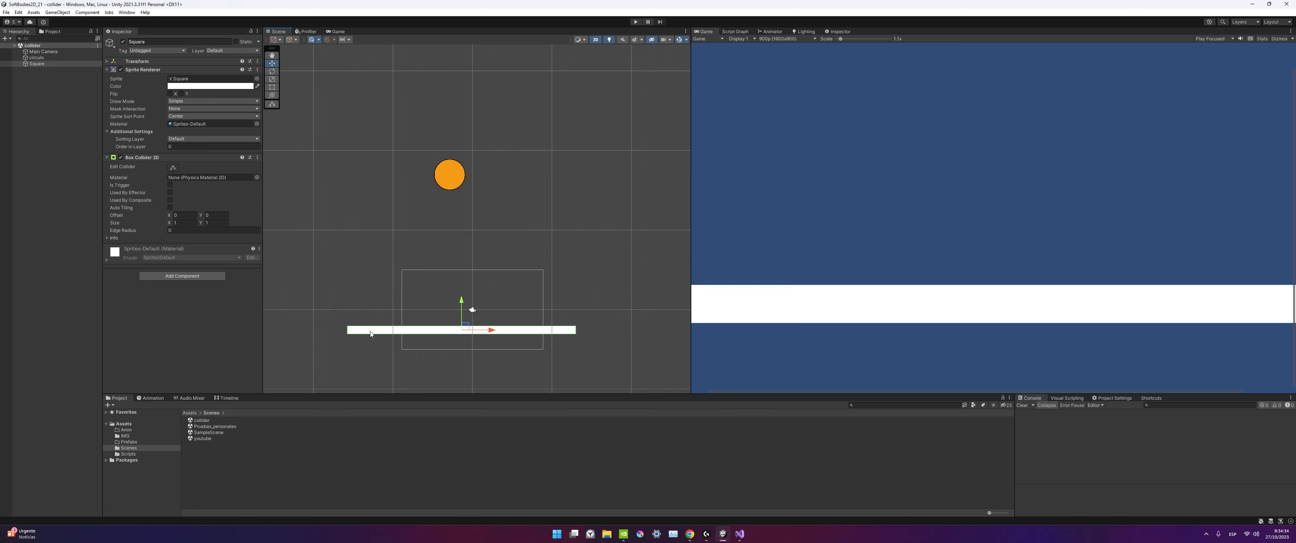
{"action": "left_click", "coordinate": [637, 22]}
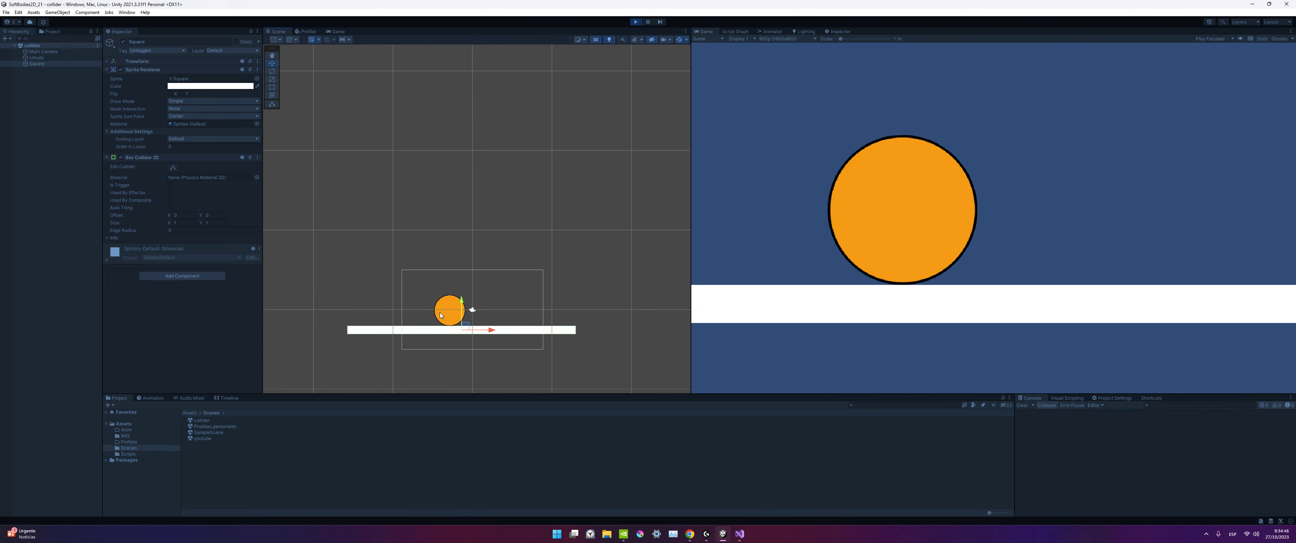
Toggle circulo's Circle Collider 2D off and back on during Play, then restart the scene.
{"action": "left_click", "coordinate": [451, 308]}
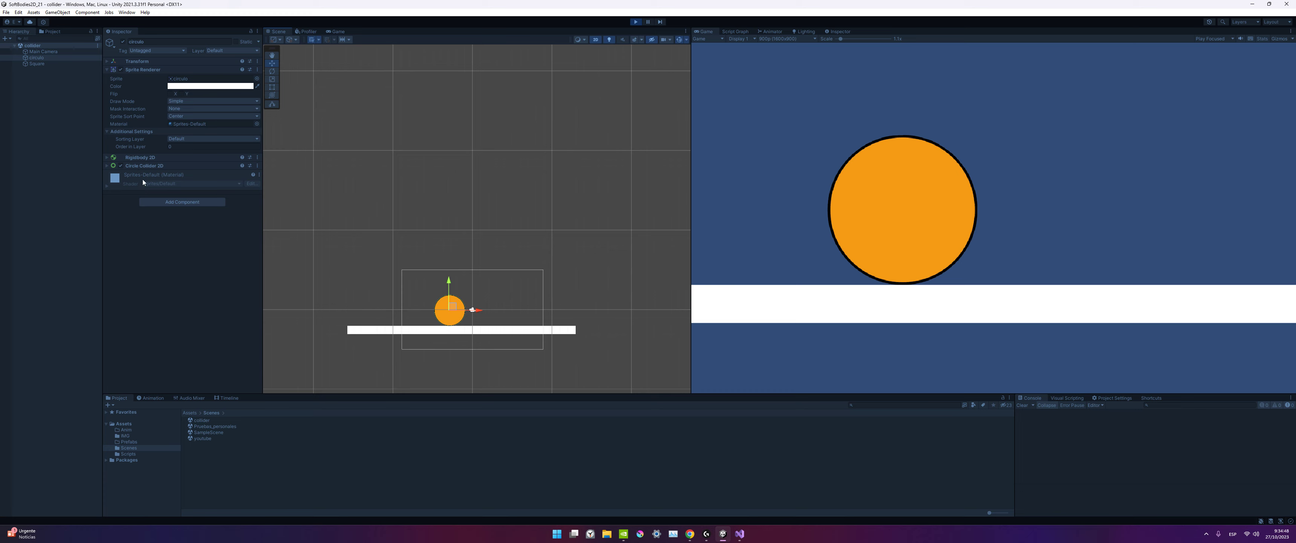
{"action": "left_click", "coordinate": [121, 165]}
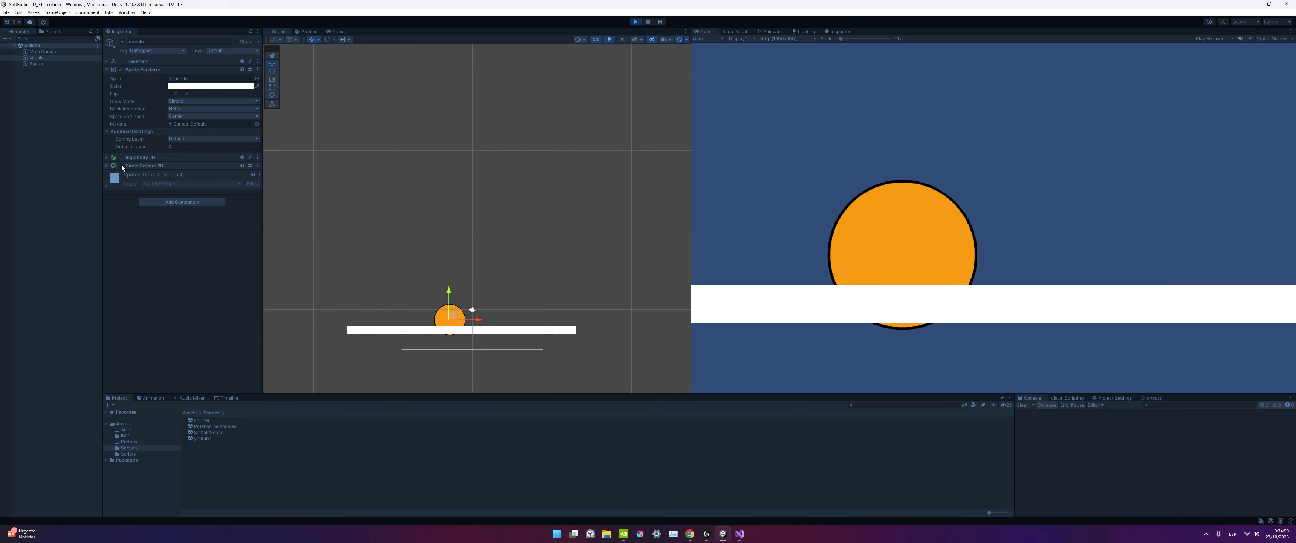
{"action": "left_click", "coordinate": [122, 165]}
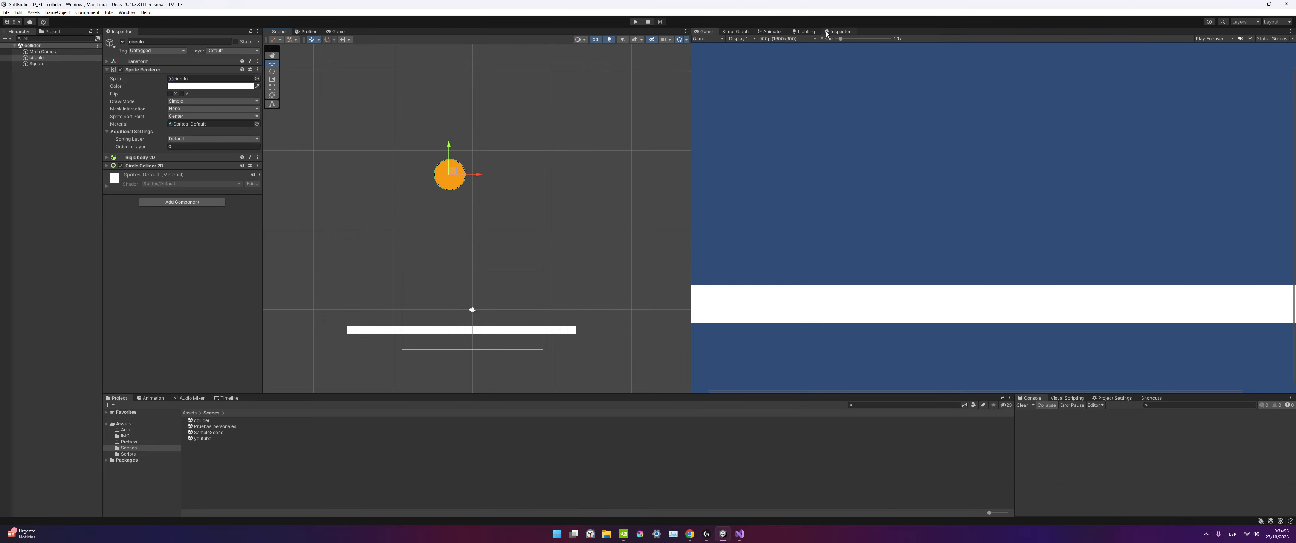
{"action": "left_click", "coordinate": [637, 21]}
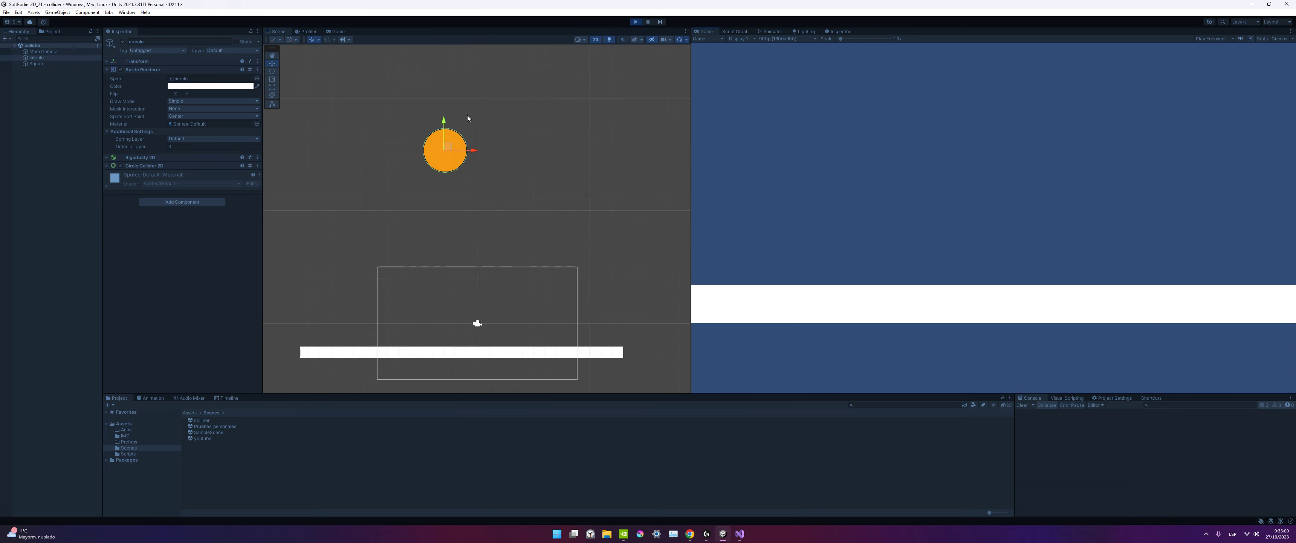
Uncheck the platform Square's Box Collider 2D during Play so the orange ball drops through.
{"action": "left_click", "coordinate": [395, 356]}
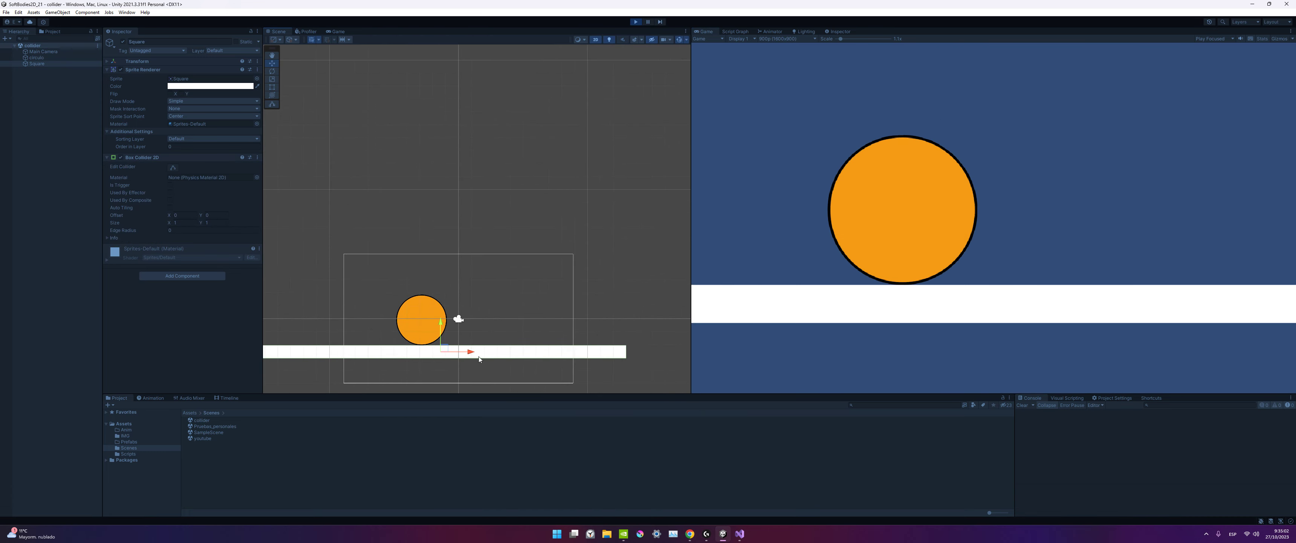
{"action": "scroll", "coordinate": [479, 357], "scroll_direction": "up", "scroll_amount": 3}
{"action": "scroll", "coordinate": [503, 362], "scroll_direction": "up", "scroll_amount": 5}
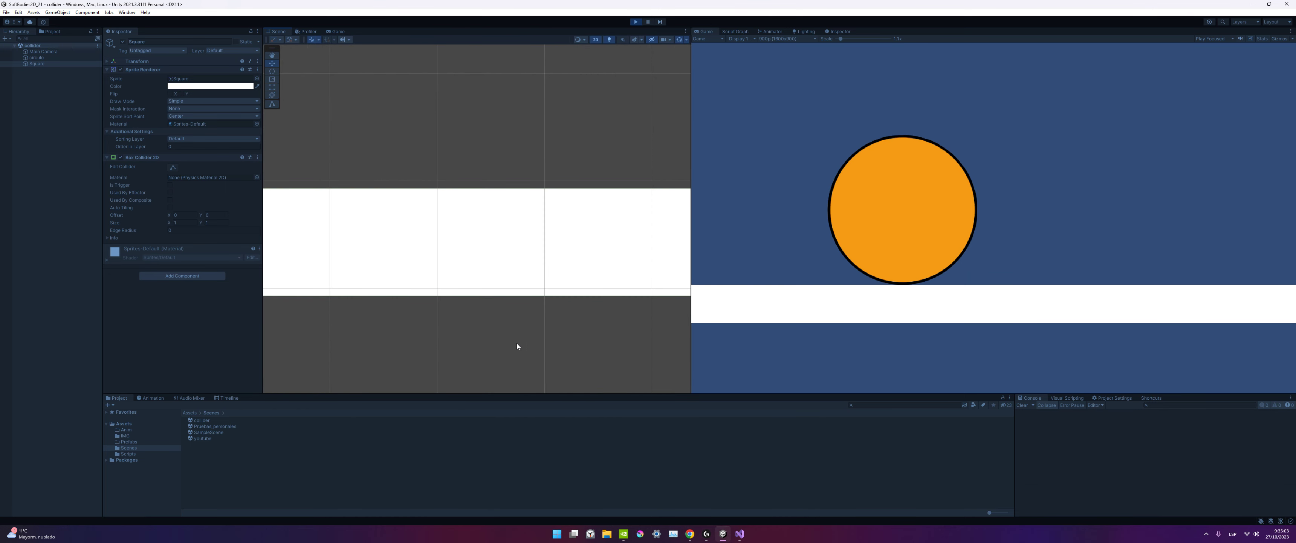
{"action": "left_click", "coordinate": [42, 59]}
{"action": "left_click", "coordinate": [43, 63]}
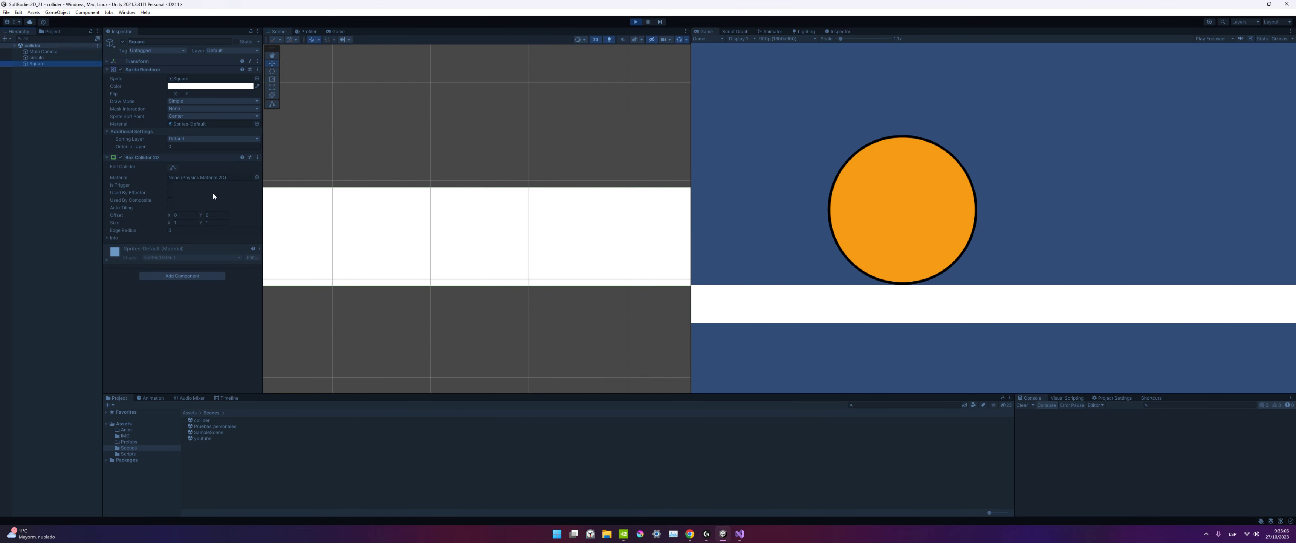
{"action": "scroll", "coordinate": [557, 193], "scroll_direction": "down", "scroll_amount": 2}
{"action": "scroll", "coordinate": [498, 209], "scroll_direction": "up", "scroll_amount": 1}
{"action": "scroll", "coordinate": [501, 191], "scroll_direction": "up", "scroll_amount": 3}
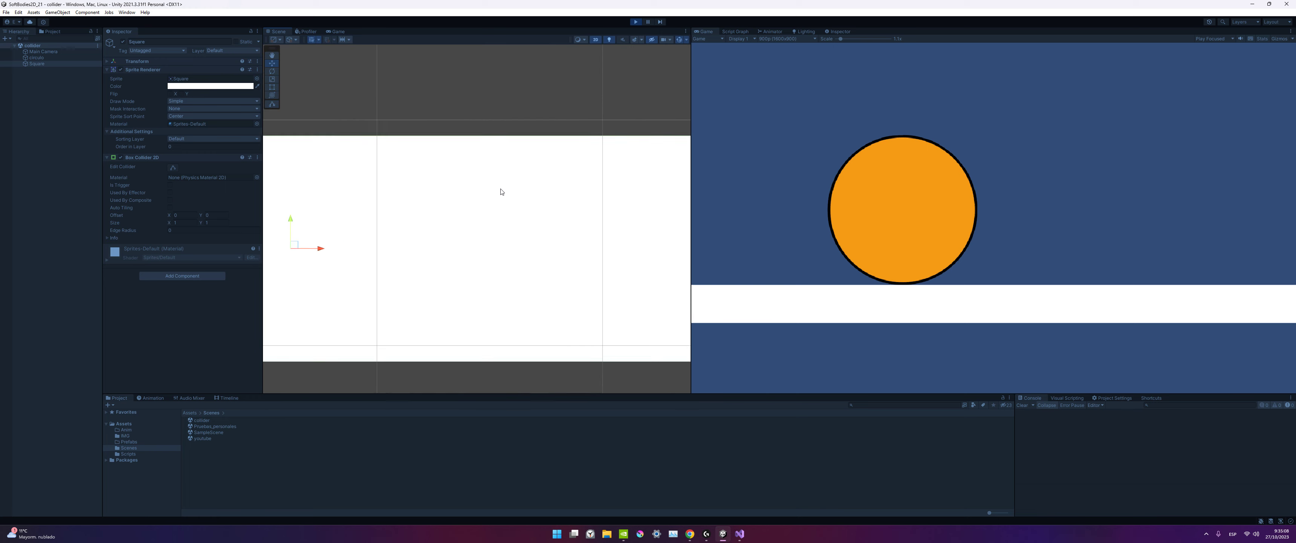
{"action": "scroll", "coordinate": [503, 177], "scroll_direction": "up", "scroll_amount": 3}
{"action": "scroll", "coordinate": [480, 130], "scroll_direction": "down", "scroll_amount": 1}
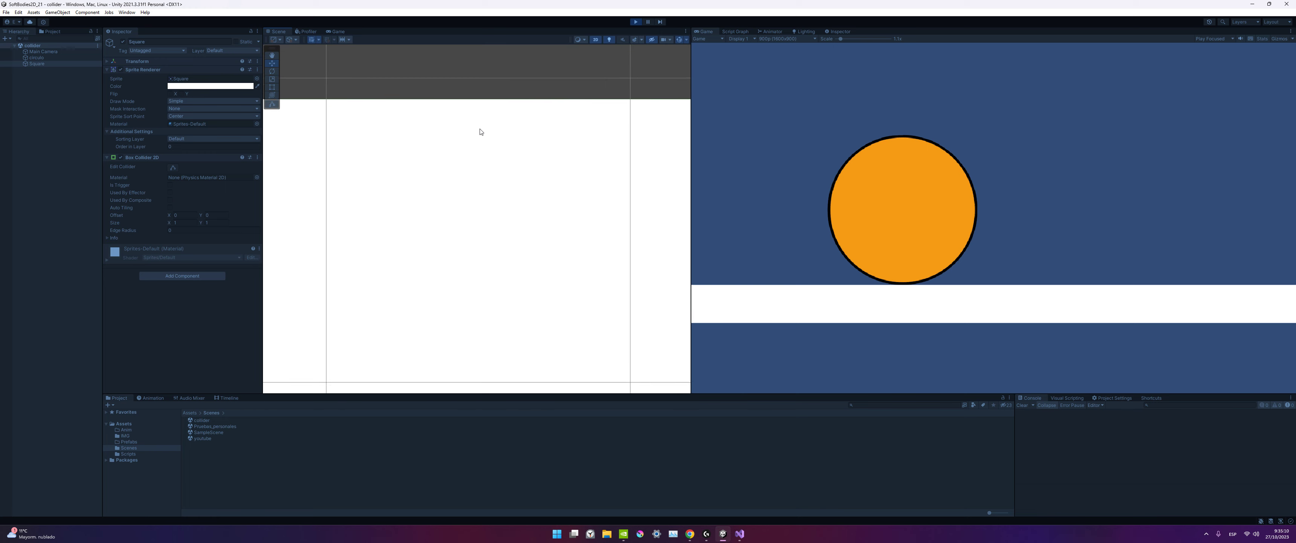
{"action": "scroll", "coordinate": [475, 182], "scroll_direction": "down", "scroll_amount": 2}
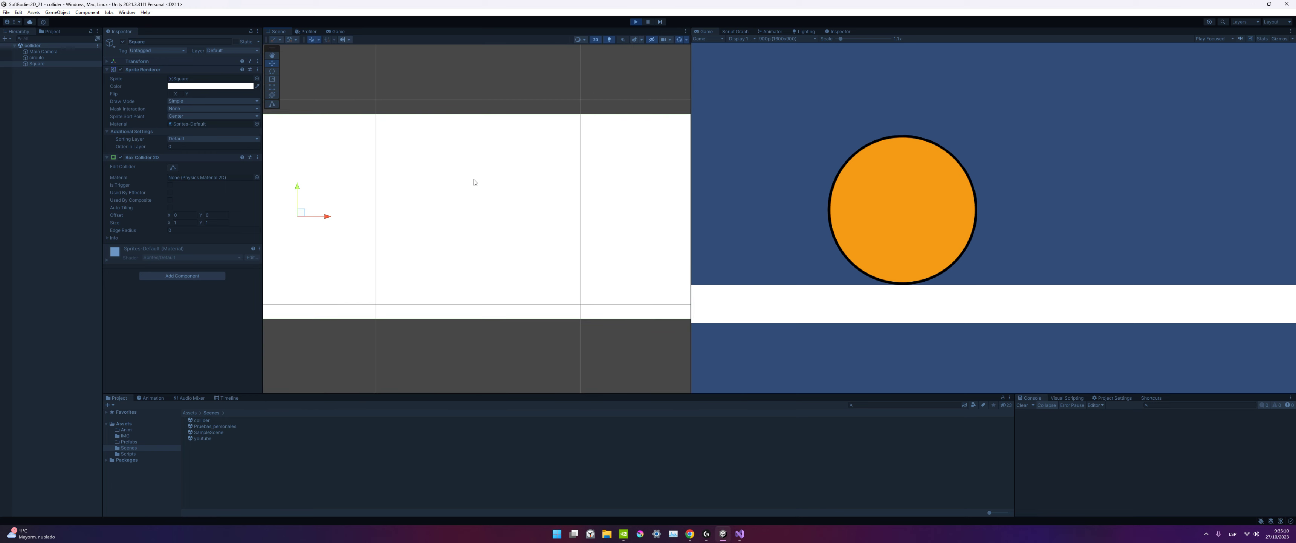
{"action": "left_click", "coordinate": [120, 160]}
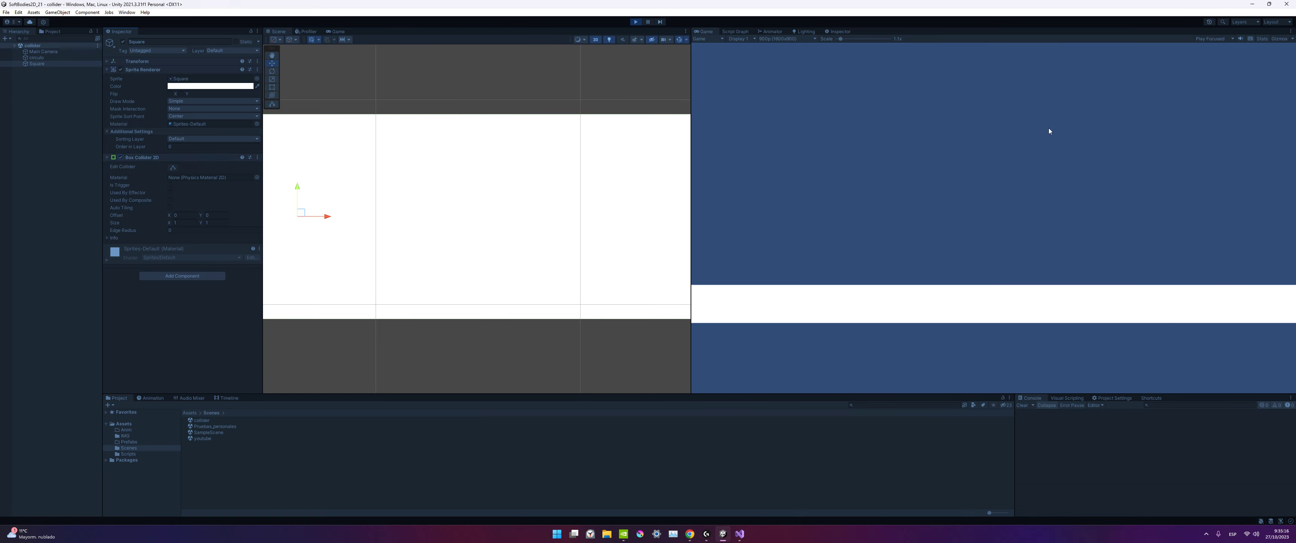
{"action": "scroll", "coordinate": [495, 103], "scroll_direction": "down", "scroll_amount": 3}
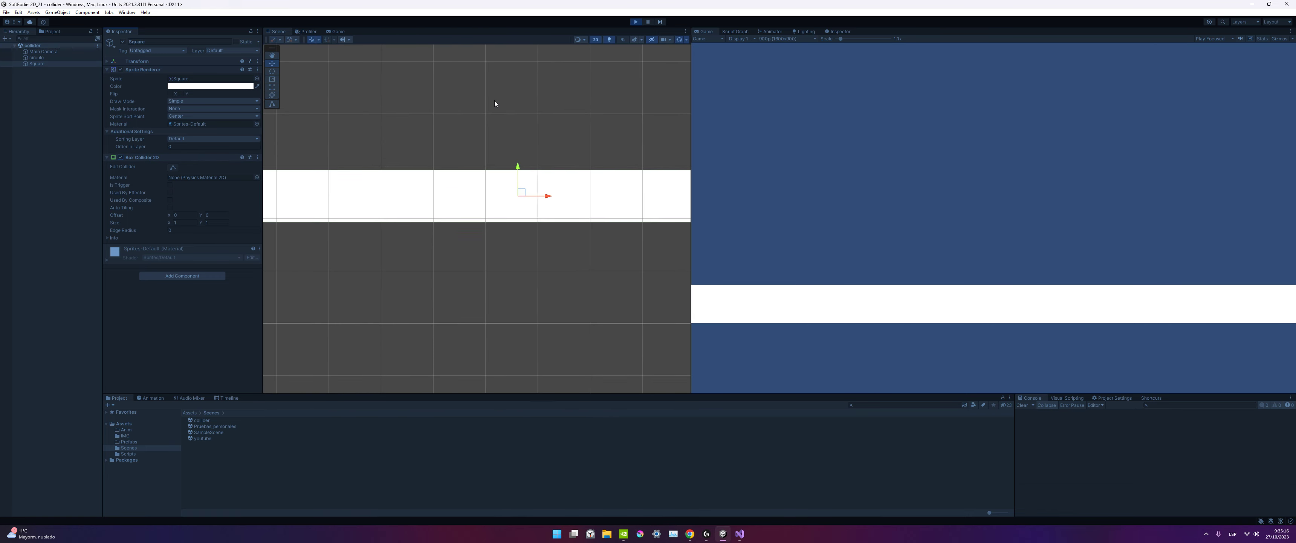
Stop Play mode, open SampleScene and play it with Ctrl+P.
{"action": "left_click", "coordinate": [636, 22]}
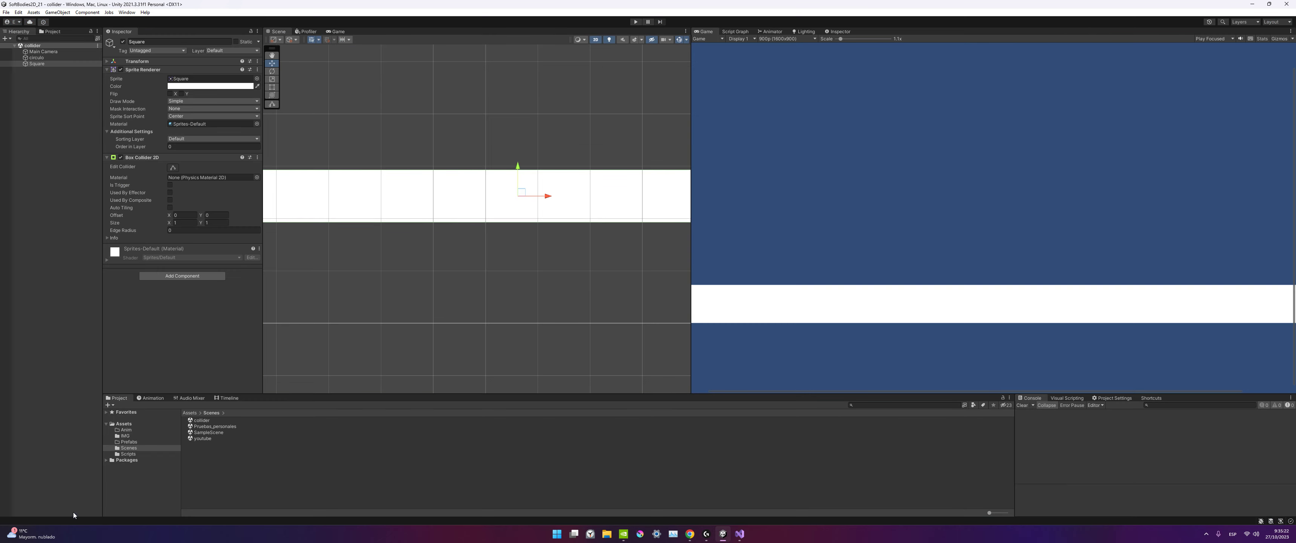
{"action": "scroll", "coordinate": [520, 207], "scroll_direction": "down", "scroll_amount": 5}
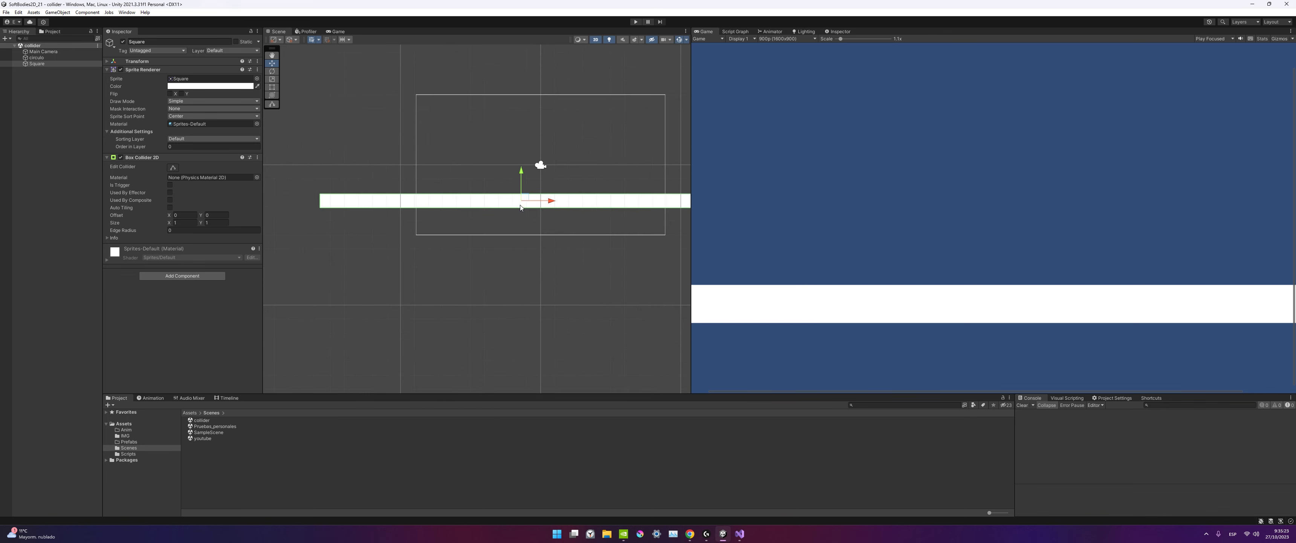
{"action": "left_click", "coordinate": [221, 434]}
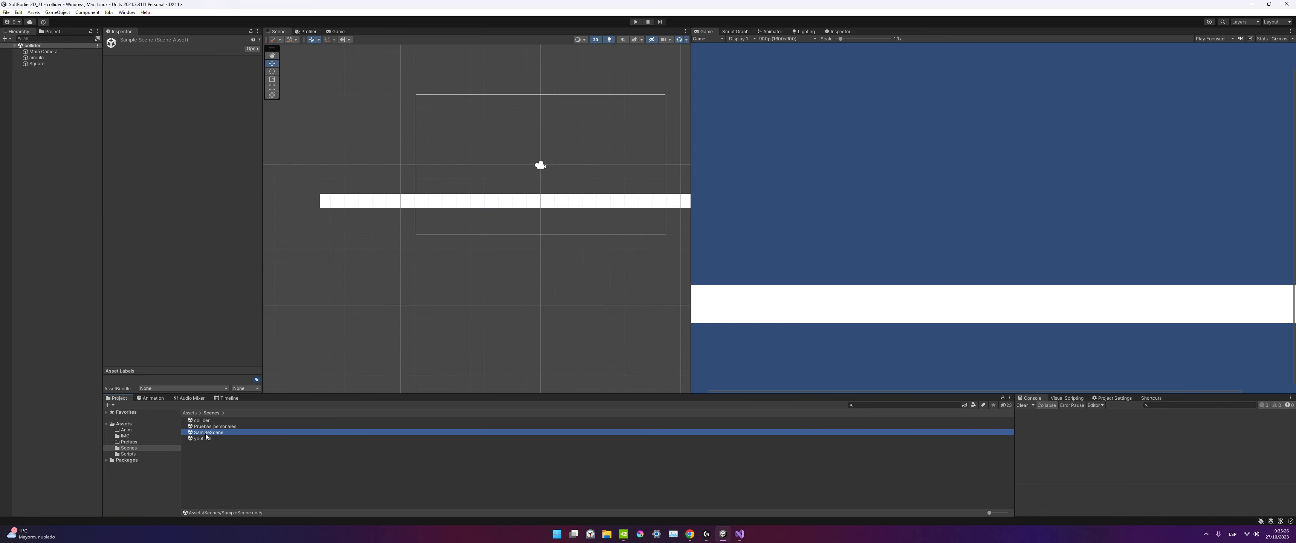
{"action": "double_click", "coordinate": [206, 433]}
{"action": "key", "text": "ctrl+p"}
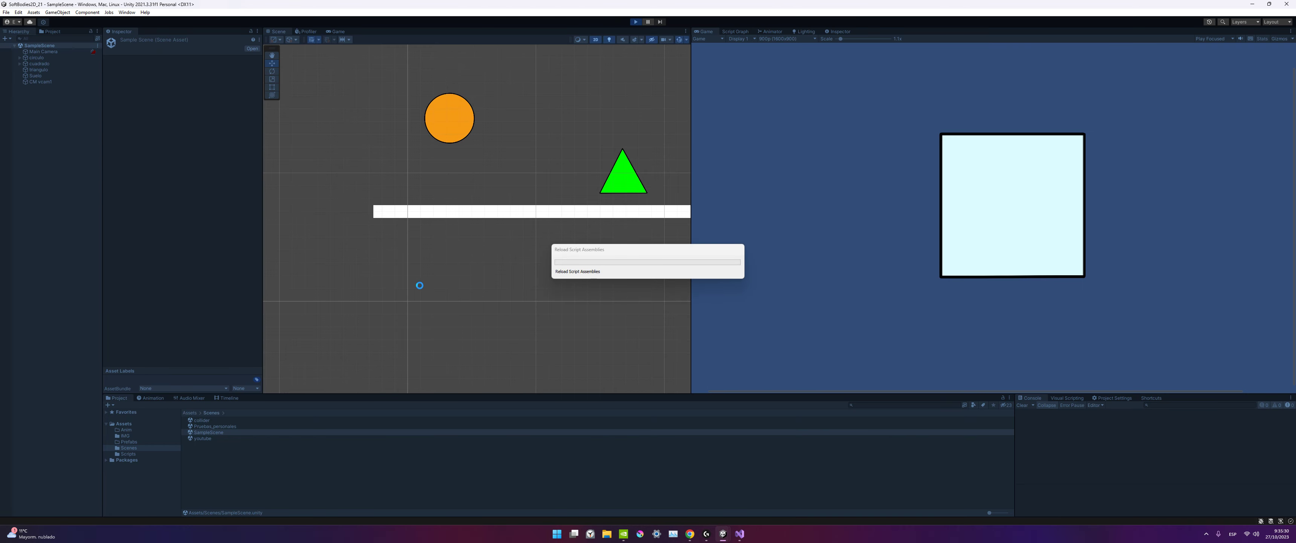
Center the Scene view on the jelly blob and select the soft box 'cuadrado'.
{"action": "scroll", "coordinate": [497, 186], "scroll_direction": "down", "scroll_amount": 3}
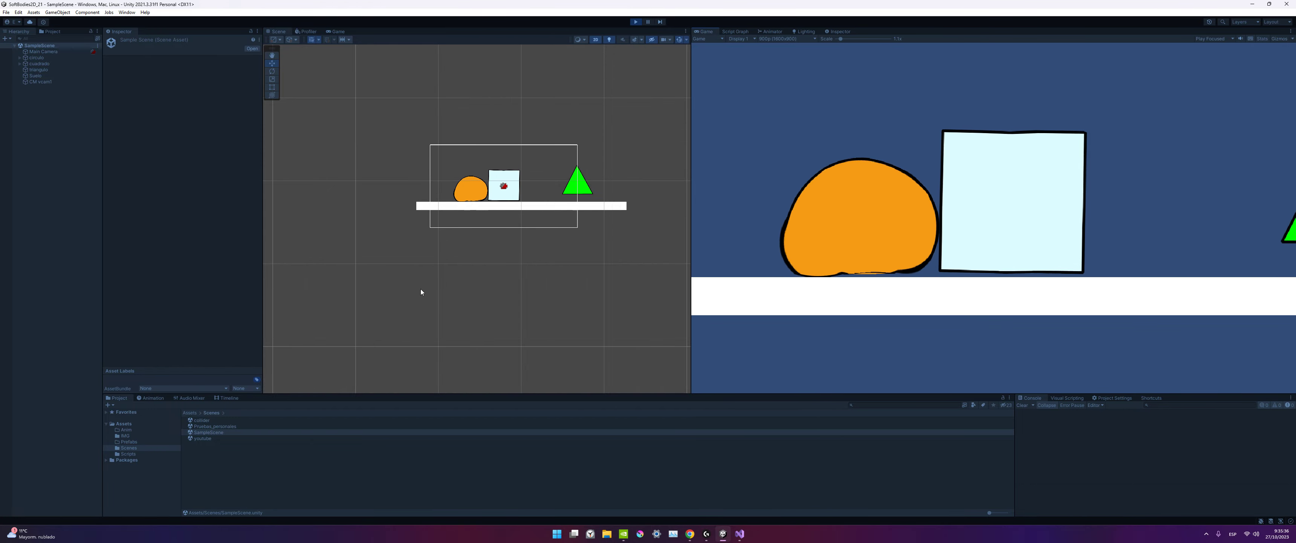
{"action": "scroll", "coordinate": [653, 296], "scroll_direction": "up", "scroll_amount": 1}
{"action": "middle_click_drag", "start_coordinate": [536, 153], "coordinate": [605, 189]}
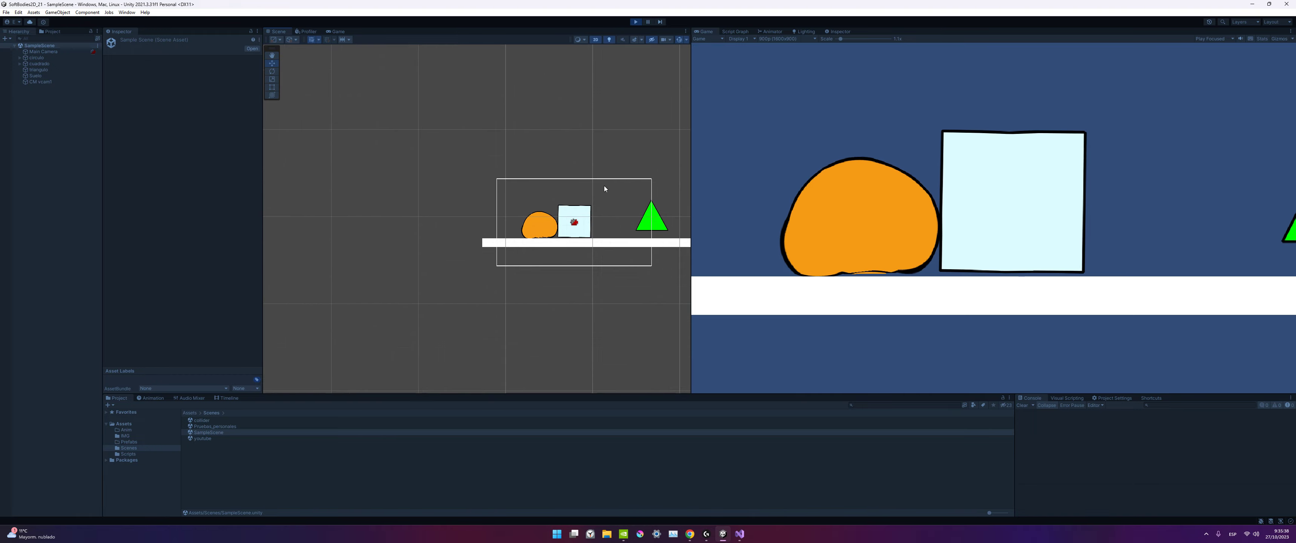
{"action": "scroll", "coordinate": [594, 192], "scroll_direction": "up", "scroll_amount": 3}
{"action": "left_click", "coordinate": [566, 229]}
{"action": "scroll", "coordinate": [565, 232], "scroll_direction": "up", "scroll_amount": 2}
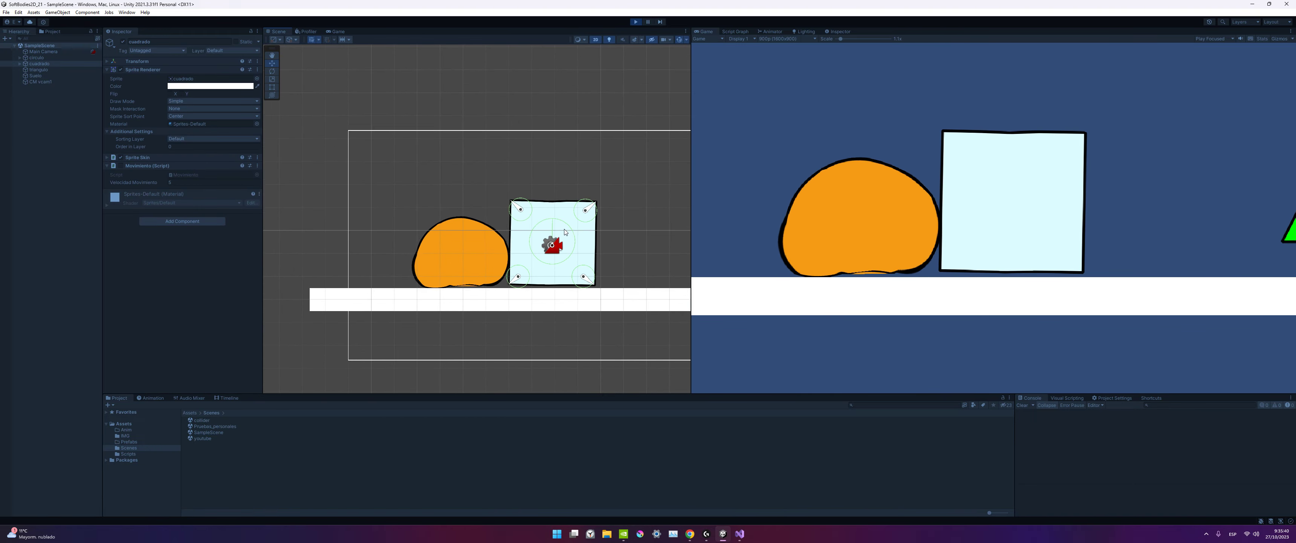
{"action": "scroll", "coordinate": [566, 232], "scroll_direction": "up", "scroll_amount": 2}
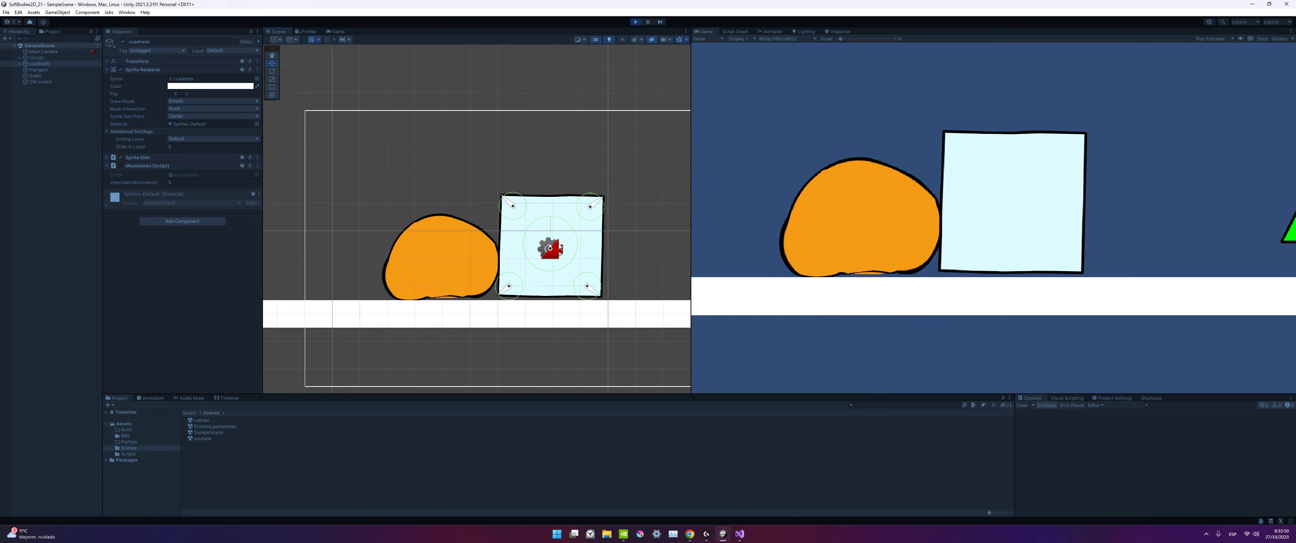
{"action": "left_click", "coordinate": [461, 219]}
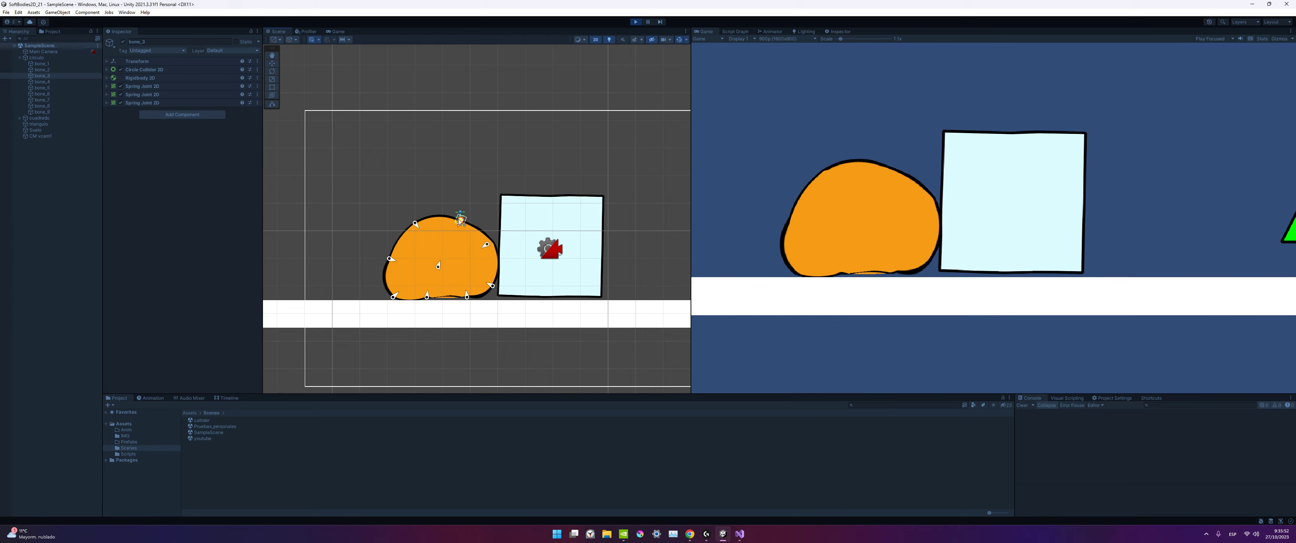
{"action": "scroll", "coordinate": [460, 220], "scroll_direction": "up", "scroll_amount": 3}
{"action": "scroll", "coordinate": [462, 220], "scroll_direction": "up", "scroll_amount": 3}
{"action": "scroll", "coordinate": [464, 221], "scroll_direction": "up", "scroll_amount": 3}
{"action": "left_click", "coordinate": [518, 258]}
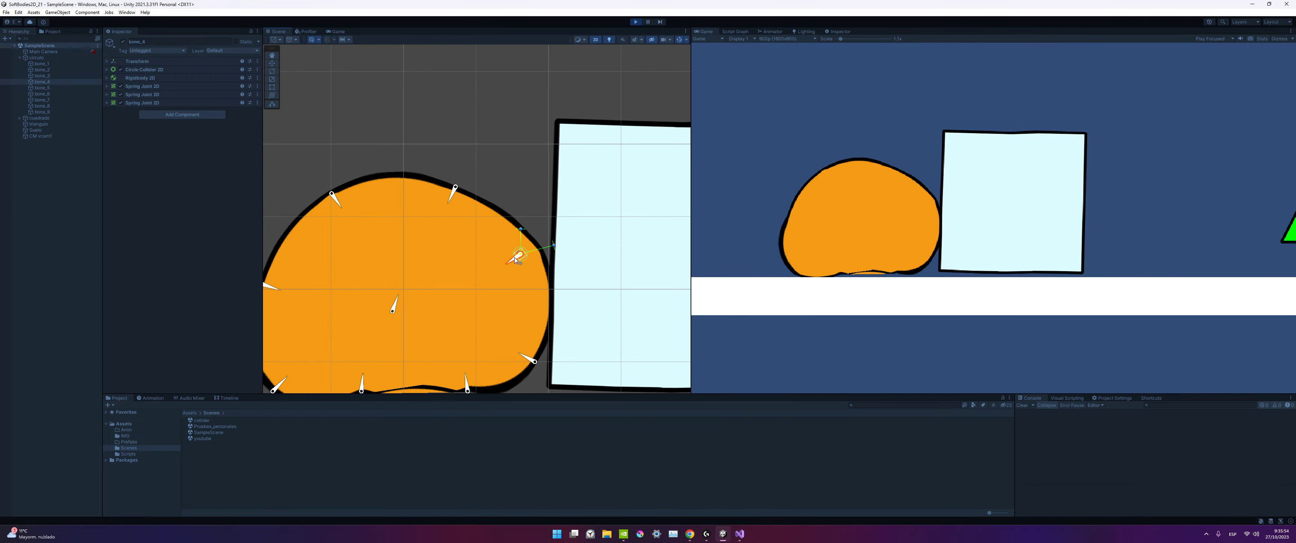
{"action": "left_click", "coordinate": [573, 279]}
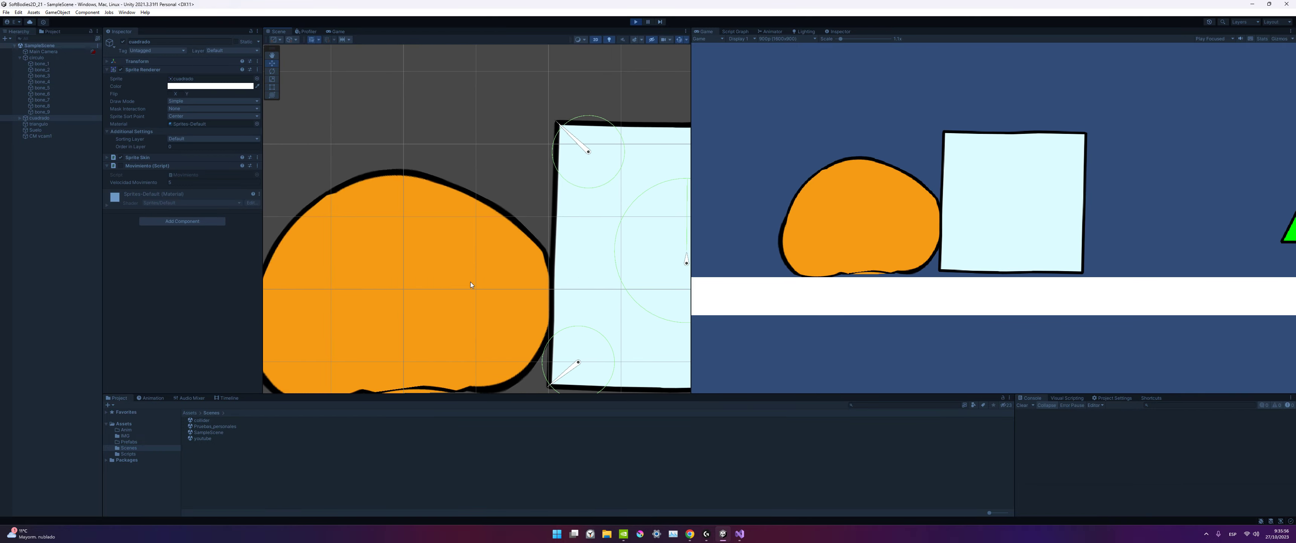
{"action": "scroll", "coordinate": [634, 216], "scroll_direction": "down", "scroll_amount": 4}
{"action": "scroll", "coordinate": [278, 141], "scroll_direction": "down", "scroll_amount": 6}
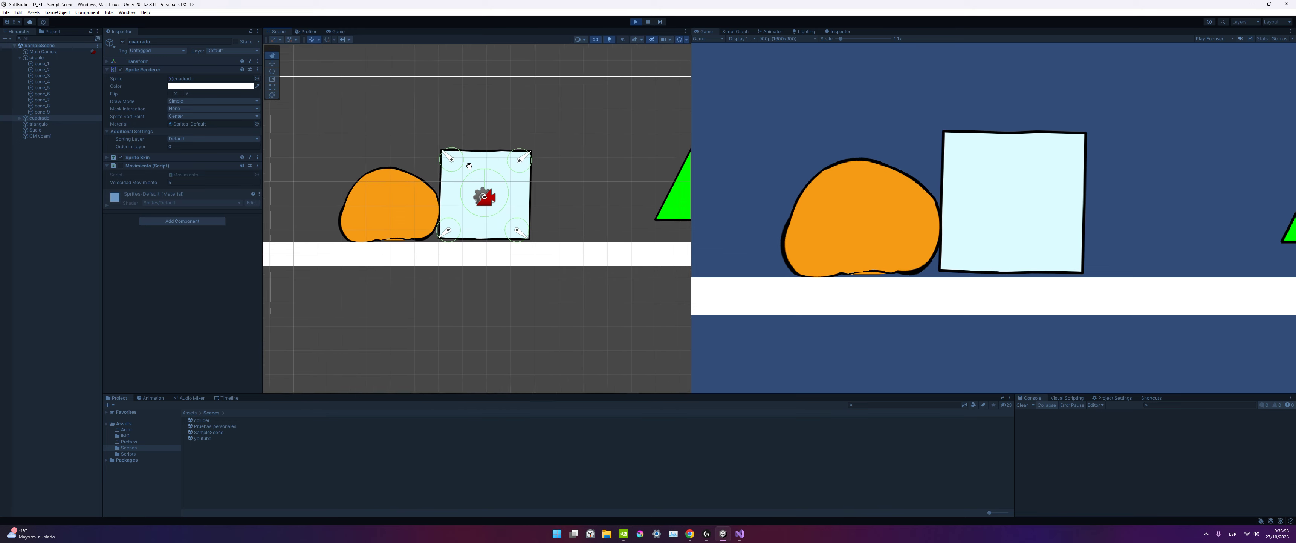
{"action": "middle_click_drag", "start_coordinate": [469, 165], "coordinate": [453, 162]}
{"action": "left_click", "coordinate": [569, 177]}
{"action": "mouse_move", "coordinate": [569, 177]}
{"action": "middle_mouse_down"}
{"action": "mouse_move", "coordinate": [443, 174]}
{"action": "mouse_move", "coordinate": [528, 198]}
{"action": "middle_mouse_up"}
{"action": "left_click", "coordinate": [546, 193]}
{"action": "scroll", "coordinate": [542, 195], "scroll_direction": "down", "scroll_amount": 3}
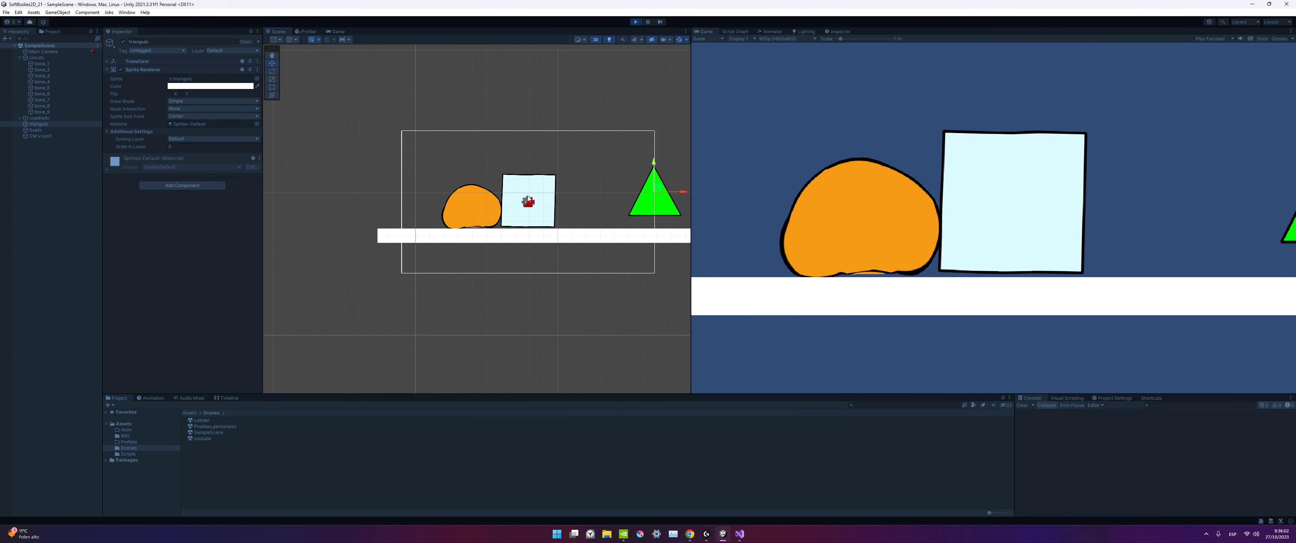
{"action": "mouse_move", "coordinate": [469, 161]}
{"action": "middle_mouse_down"}
{"action": "mouse_move", "coordinate": [552, 177]}
{"action": "mouse_move", "coordinate": [456, 212]}
{"action": "middle_mouse_up"}
{"action": "scroll", "coordinate": [456, 211], "scroll_direction": "down", "scroll_amount": 4}
{"action": "scroll", "coordinate": [468, 231], "scroll_direction": "up", "scroll_amount": 3}
{"action": "scroll", "coordinate": [469, 232], "scroll_direction": "up", "scroll_amount": 3}
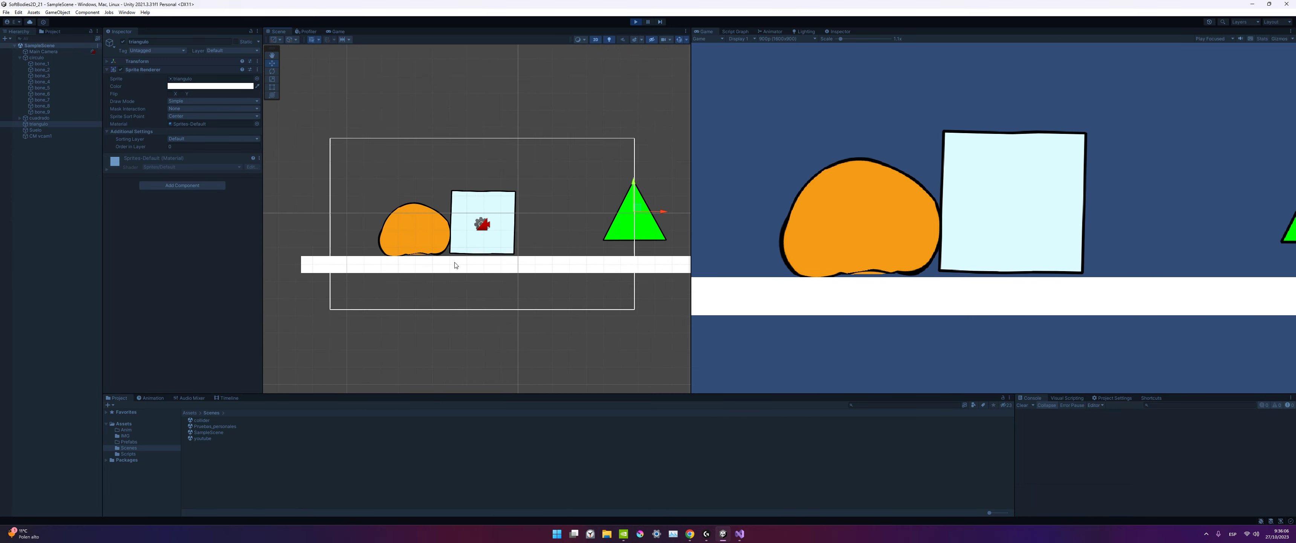
{"action": "scroll", "coordinate": [456, 266], "scroll_direction": "up", "scroll_amount": 1}
{"action": "scroll", "coordinate": [372, 236], "scroll_direction": "up", "scroll_amount": 3}
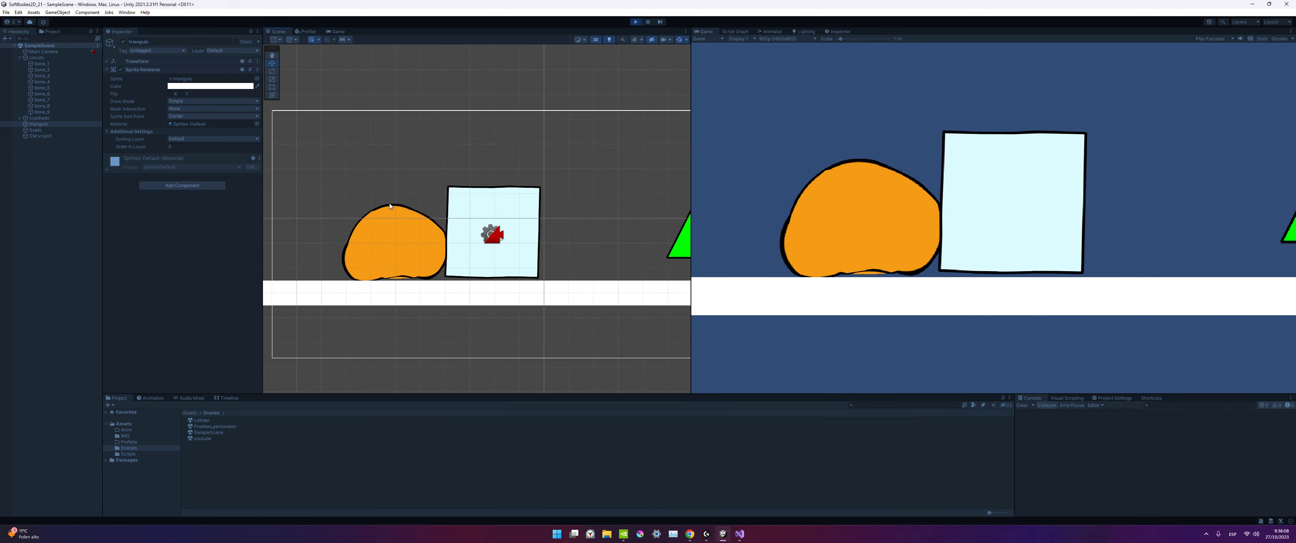
{"action": "left_click", "coordinate": [552, 248]}
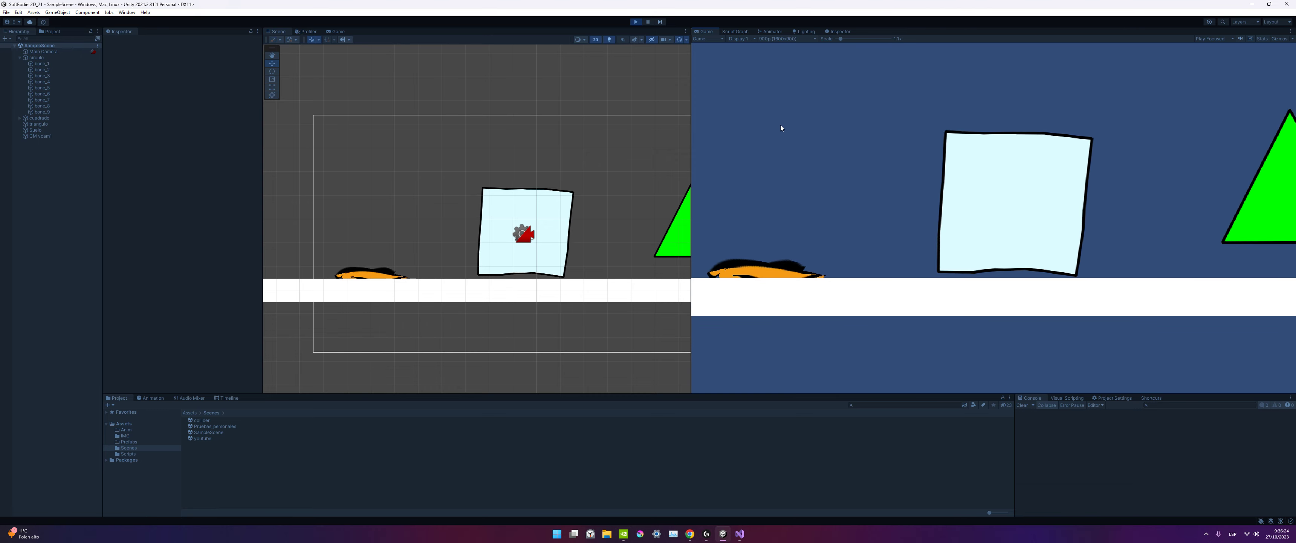
Stop the preview, open the Pruebas_personales scene and start playing it.
{"action": "left_click", "coordinate": [636, 22]}
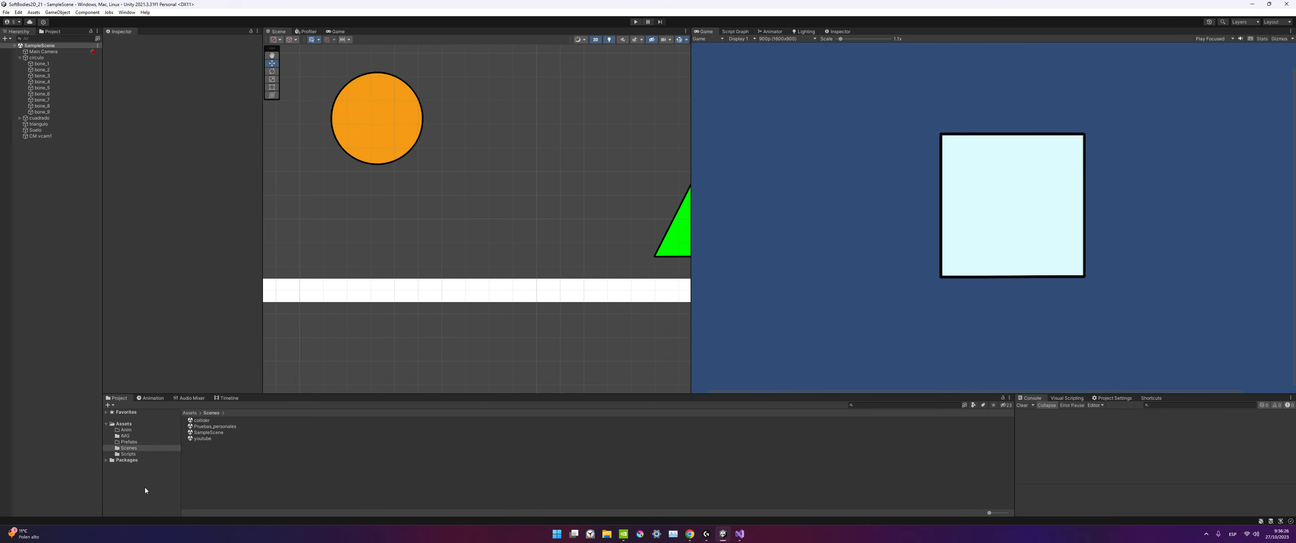
{"action": "double_click", "coordinate": [208, 426]}
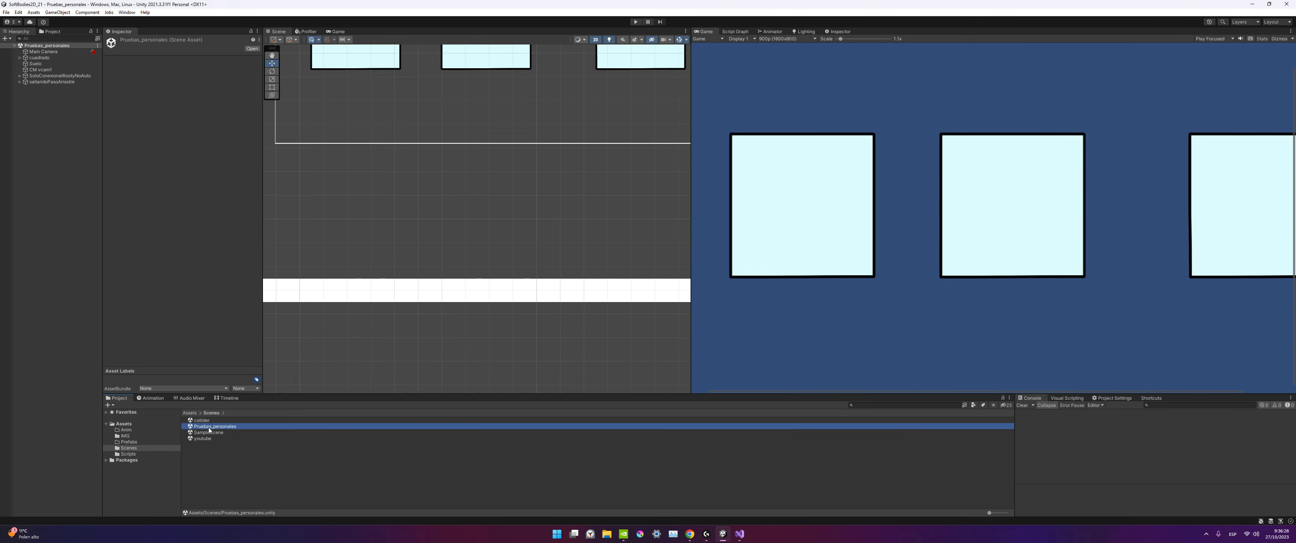
{"action": "scroll", "coordinate": [720, 81], "scroll_direction": "down", "scroll_amount": 1}
{"action": "scroll", "coordinate": [619, 106], "scroll_direction": "down", "scroll_amount": 1}
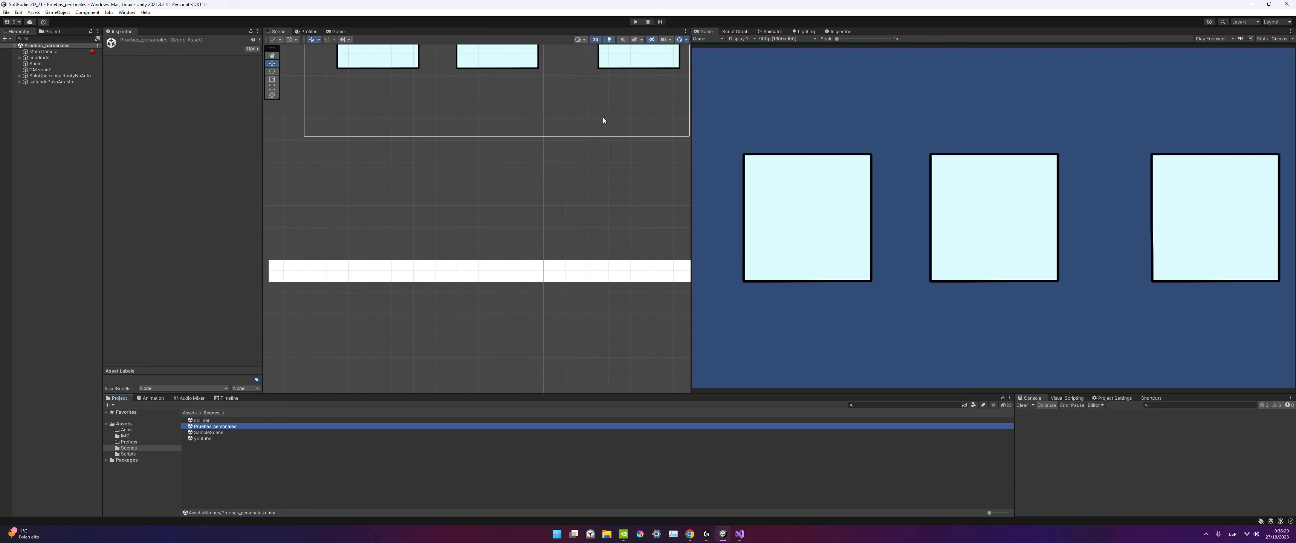
{"action": "left_click", "coordinate": [633, 21]}
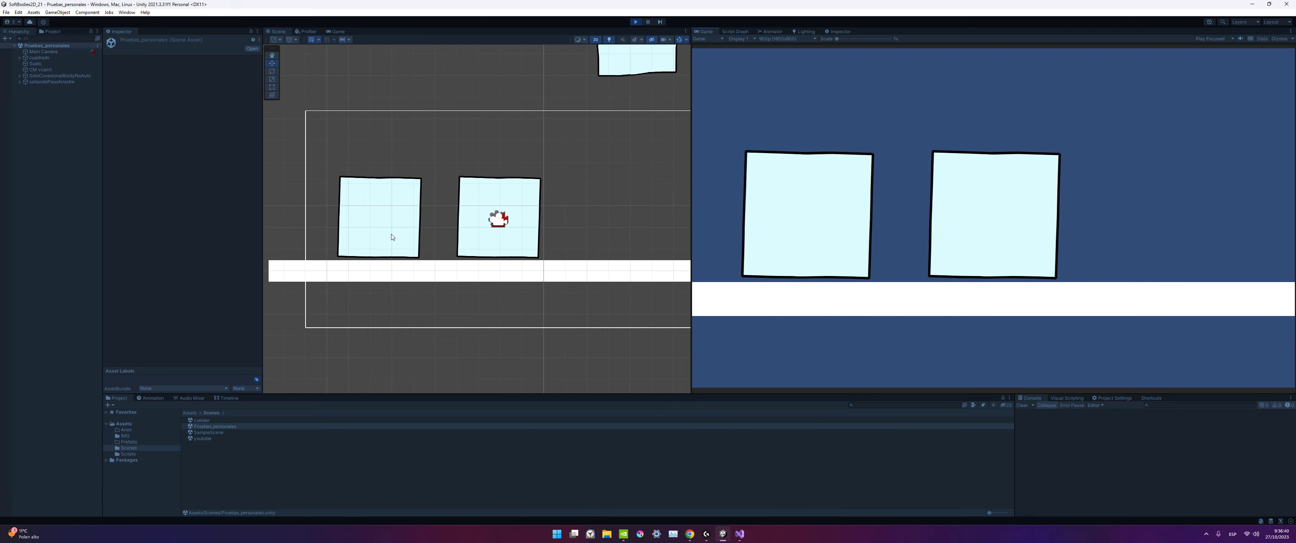
Inspect the soft squares 'cuadrado' and 'saltandoPasoArrastre' resting on the ground.
{"action": "mouse_move", "coordinate": [348, 146]}
{"action": "middle_mouse_down"}
{"action": "mouse_move", "coordinate": [441, 192]}
{"action": "mouse_move", "coordinate": [425, 145]}
{"action": "middle_mouse_up"}
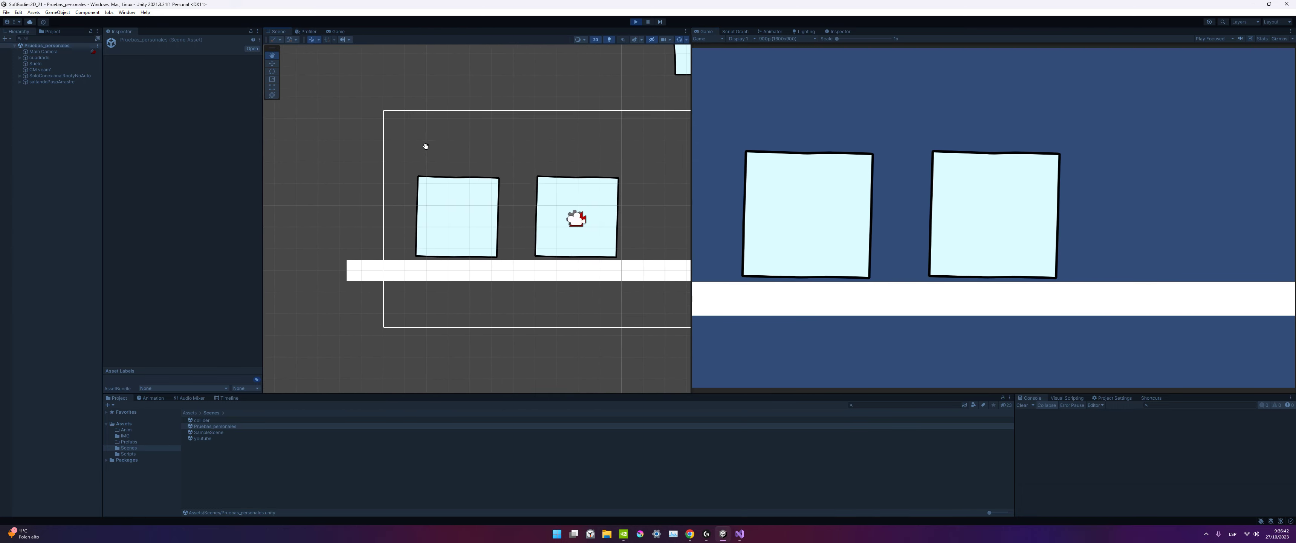
{"action": "left_click", "coordinate": [590, 201]}
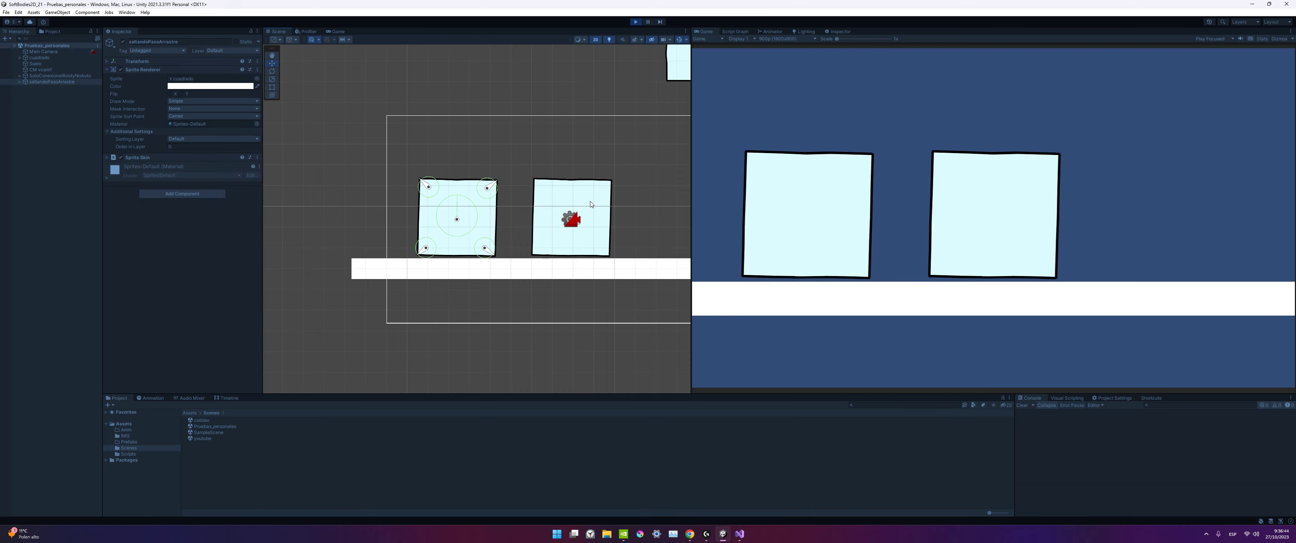
{"action": "left_click", "coordinate": [453, 211]}
{"action": "left_click", "coordinate": [599, 201]}
{"action": "left_click", "coordinate": [442, 214]}
{"action": "left_click", "coordinate": [579, 207]}
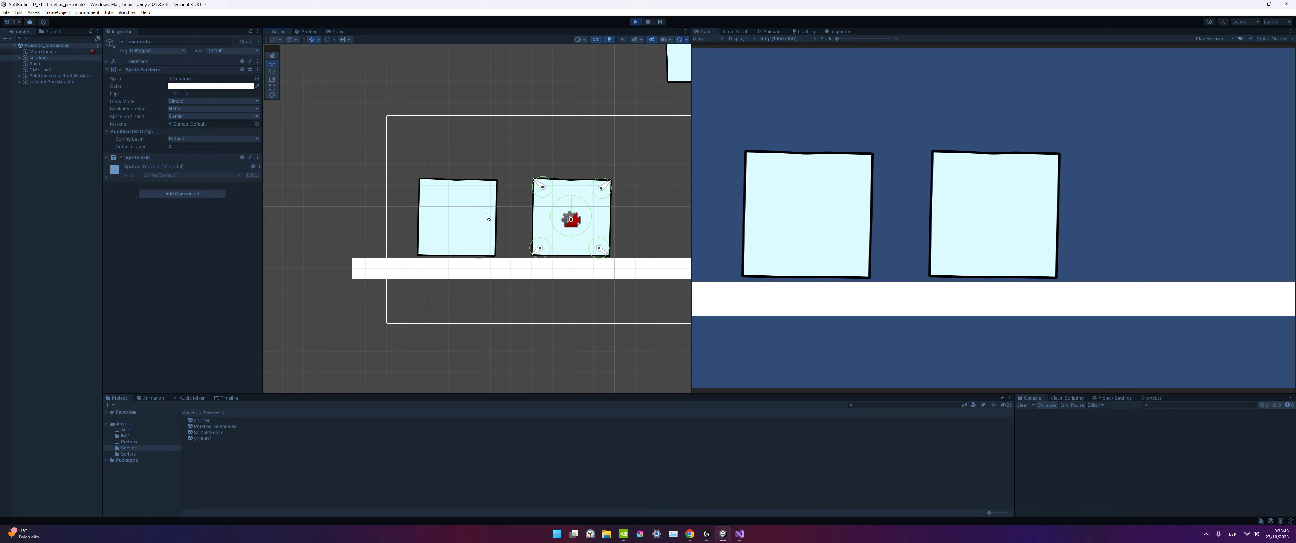
{"action": "left_click", "coordinate": [478, 232]}
Inspect the falling square 'SoloConexionalRootyNoAuto', then clear the selection.
{"action": "scroll", "coordinate": [553, 153], "scroll_direction": "down", "scroll_amount": 2}
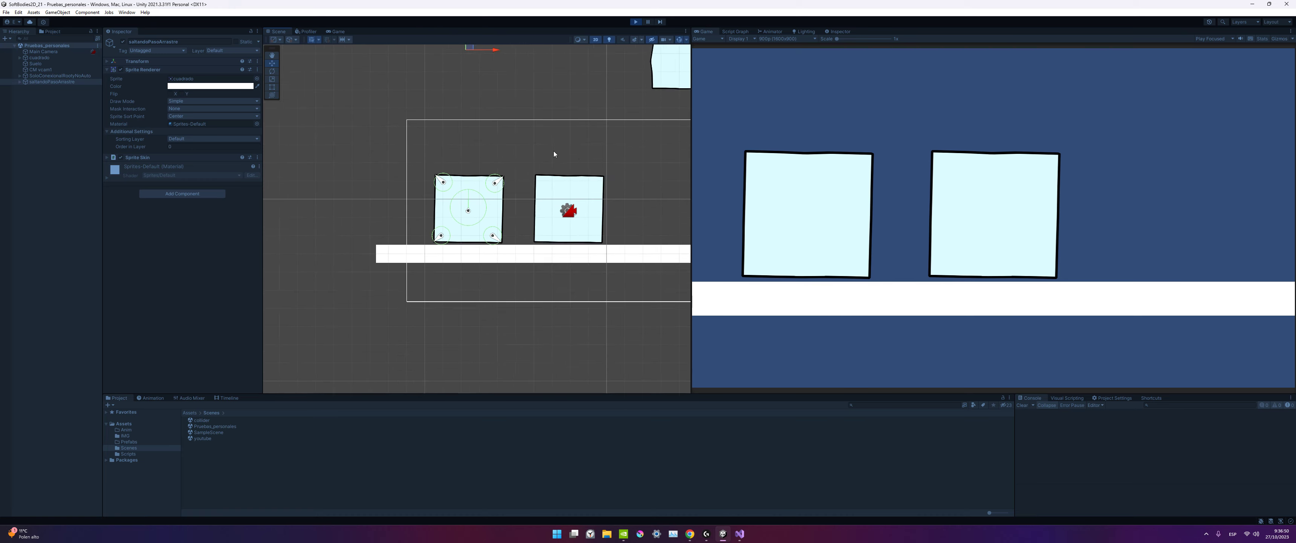
{"action": "scroll", "coordinate": [579, 156], "scroll_direction": "down", "scroll_amount": 1}
{"action": "scroll", "coordinate": [631, 221], "scroll_direction": "up", "scroll_amount": 1}
{"action": "scroll", "coordinate": [596, 228], "scroll_direction": "up", "scroll_amount": 1}
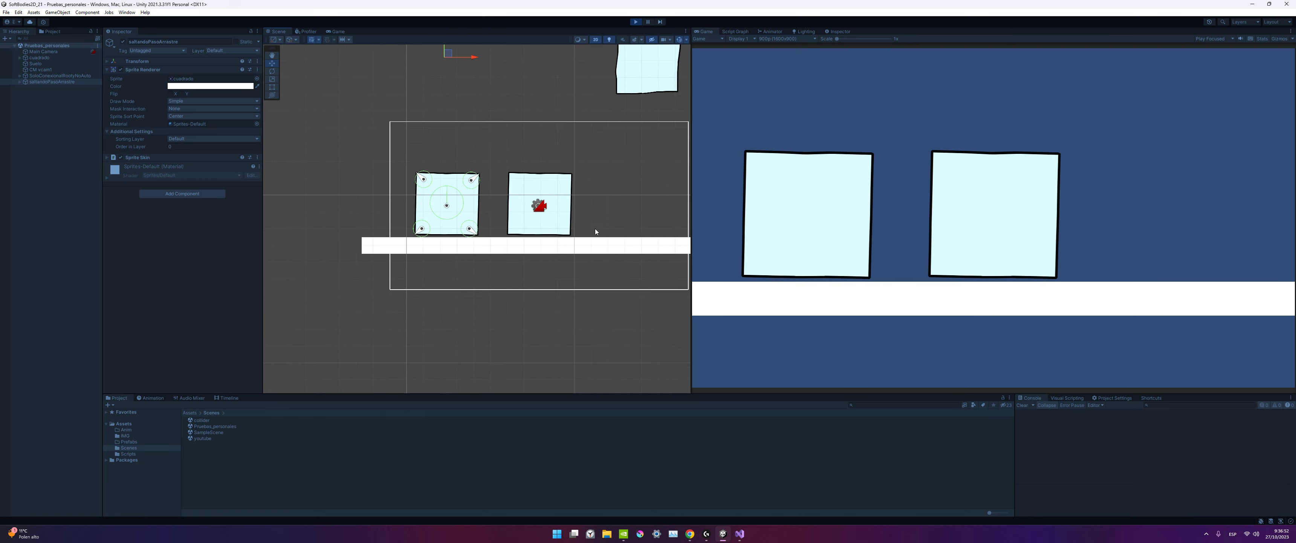
{"action": "scroll", "coordinate": [595, 228], "scroll_direction": "up", "scroll_amount": 1}
{"action": "scroll", "coordinate": [536, 222], "scroll_direction": "up", "scroll_amount": 1}
{"action": "scroll", "coordinate": [536, 222], "scroll_direction": "down", "scroll_amount": 1}
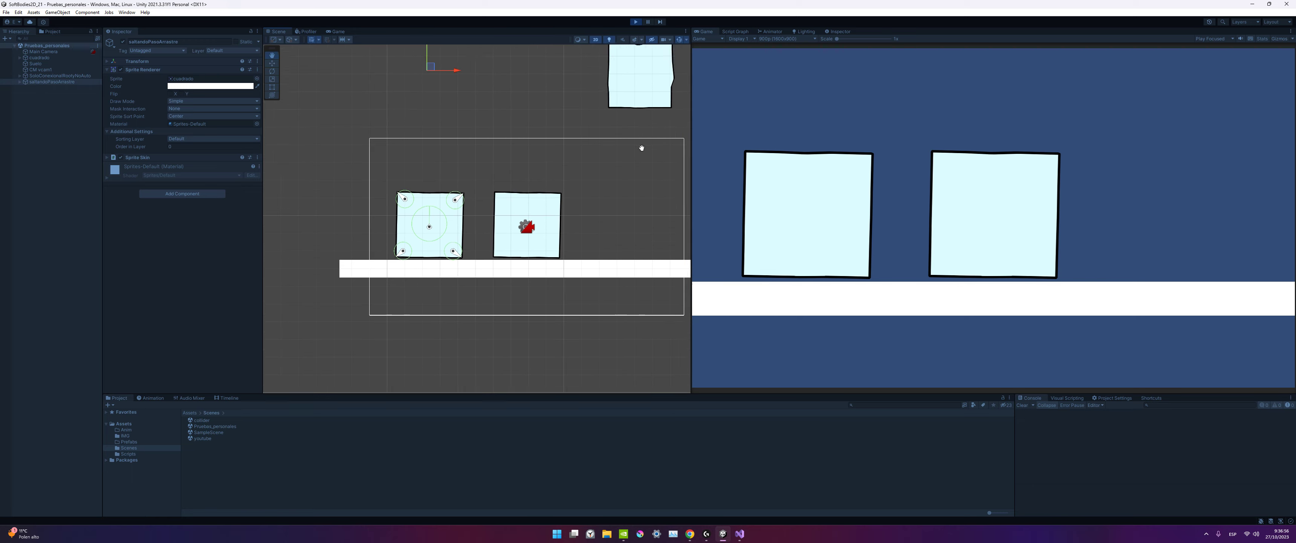
{"action": "middle_click_drag", "start_coordinate": [654, 156], "coordinate": [566, 271]}
{"action": "scroll", "coordinate": [590, 162], "scroll_direction": "up", "scroll_amount": 1}
{"action": "scroll", "coordinate": [574, 167], "scroll_direction": "up", "scroll_amount": 1}
{"action": "left_click", "coordinate": [556, 201]}
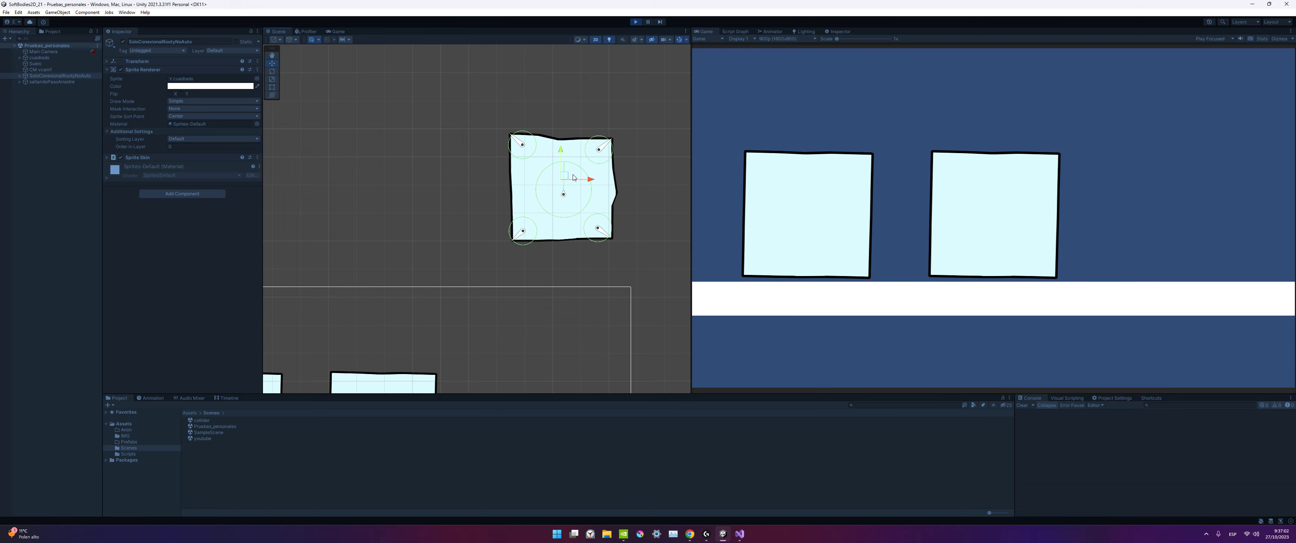
{"action": "left_click", "coordinate": [421, 167]}
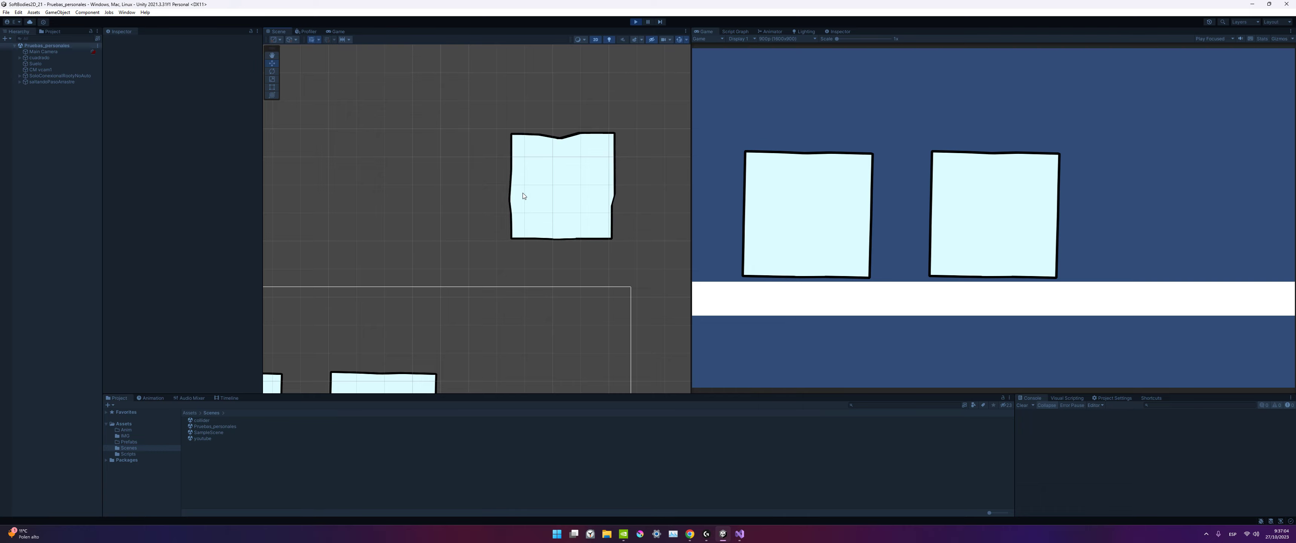
Reselect the left soft square 'saltandoPasoArrastre' in the Scene view.
{"action": "scroll", "coordinate": [550, 190], "scroll_direction": "down", "scroll_amount": 5}
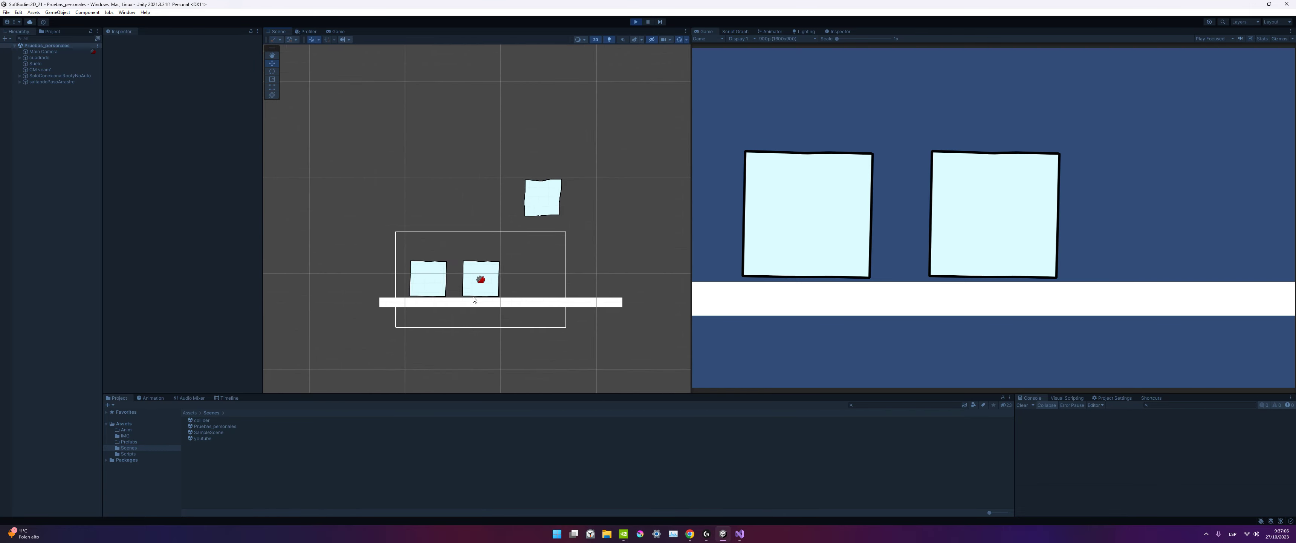
{"action": "scroll", "coordinate": [522, 225], "scroll_direction": "up", "scroll_amount": 3}
{"action": "left_click", "coordinate": [437, 280]}
{"action": "left_click", "coordinate": [529, 266]}
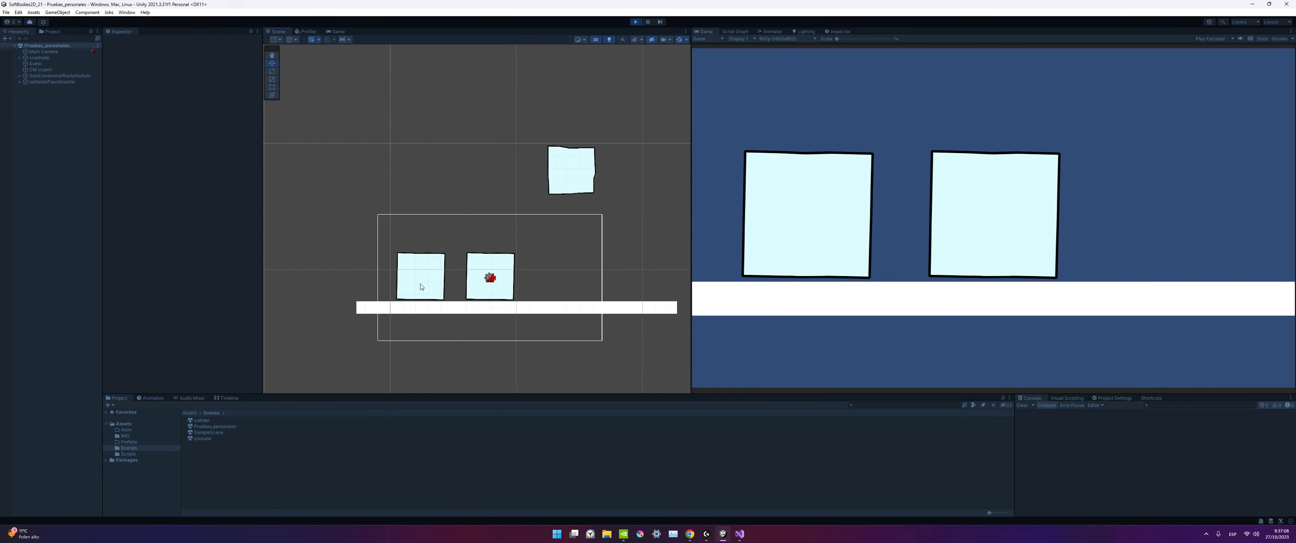
{"action": "left_click", "coordinate": [422, 286]}
Stop Play mode, open the 'youtube' scene and frame its empty camera view.
{"action": "left_click", "coordinate": [637, 24]}
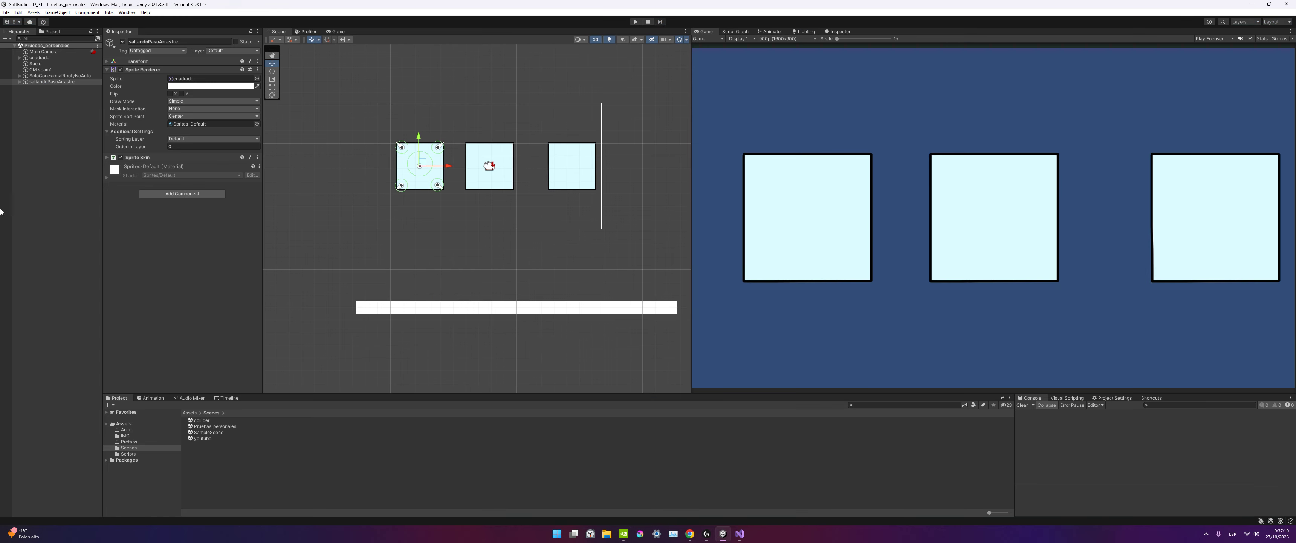
{"action": "left_click", "coordinate": [216, 440]}
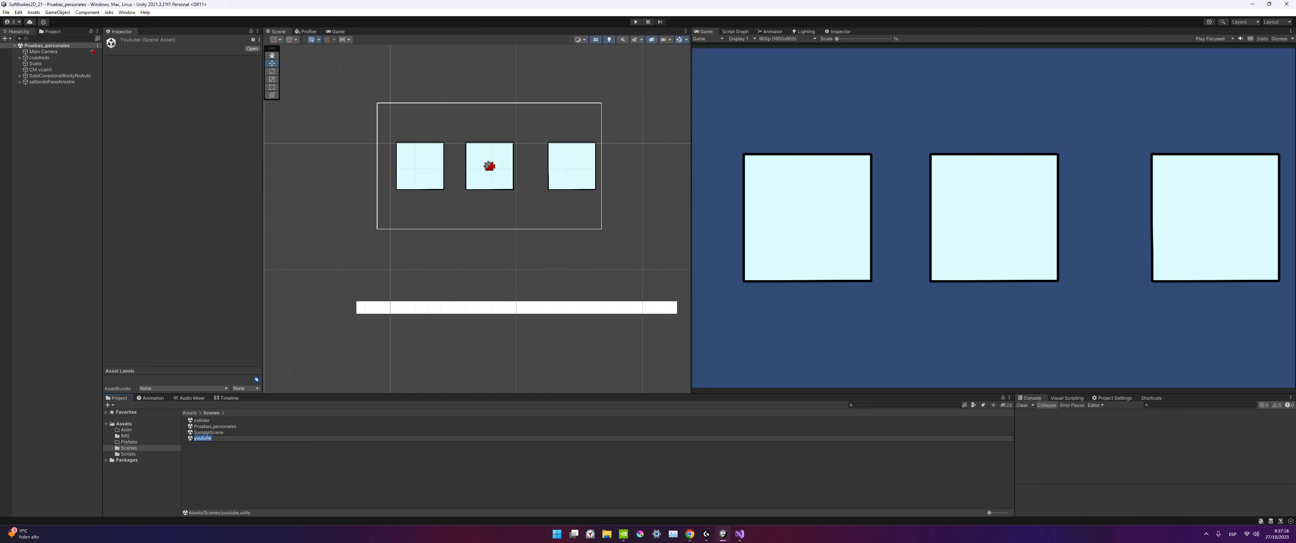
{"action": "left_click", "coordinate": [207, 456]}
{"action": "double_click", "coordinate": [205, 440]}
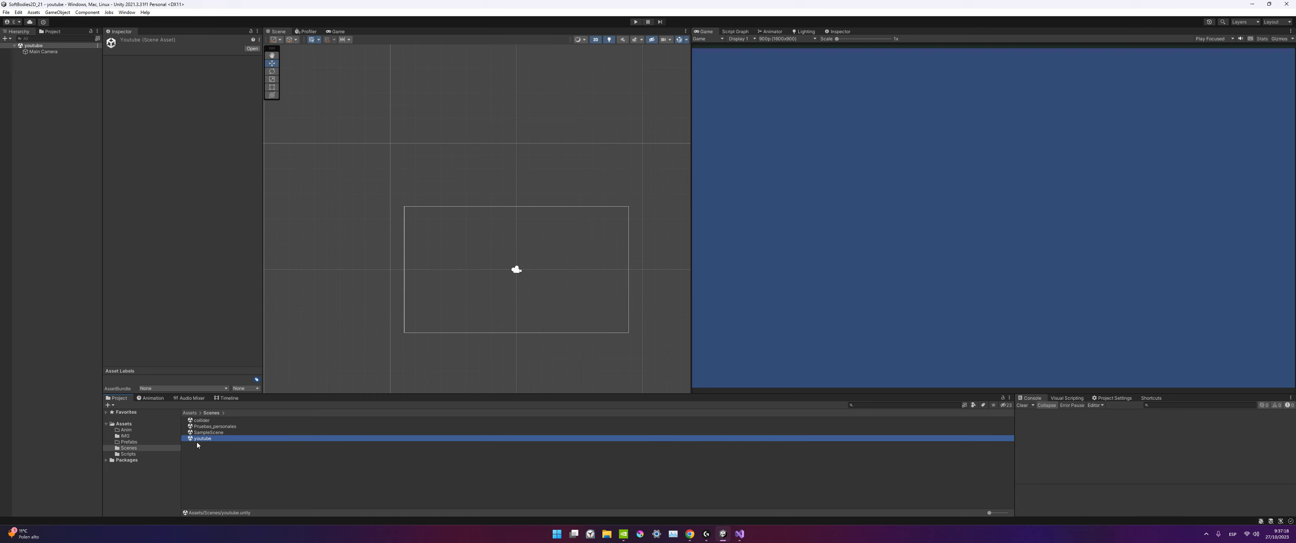
{"action": "mouse_move", "coordinate": [390, 217]}
{"action": "middle_mouse_down"}
{"action": "mouse_move", "coordinate": [490, 101]}
{"action": "mouse_move", "coordinate": [414, 128]}
{"action": "middle_mouse_up"}
{"action": "scroll", "coordinate": [544, 192], "scroll_direction": "up", "scroll_amount": 1}
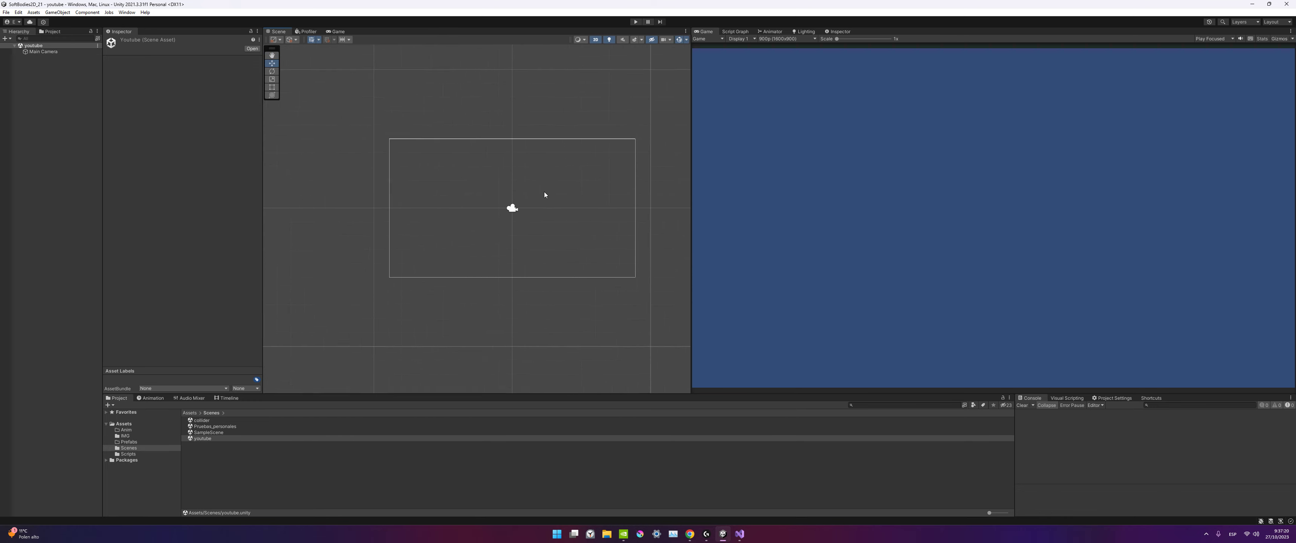
{"action": "scroll", "coordinate": [545, 194], "scroll_direction": "up", "scroll_amount": 2}
{"action": "middle_click_drag", "start_coordinate": [548, 187], "coordinate": [517, 173]}
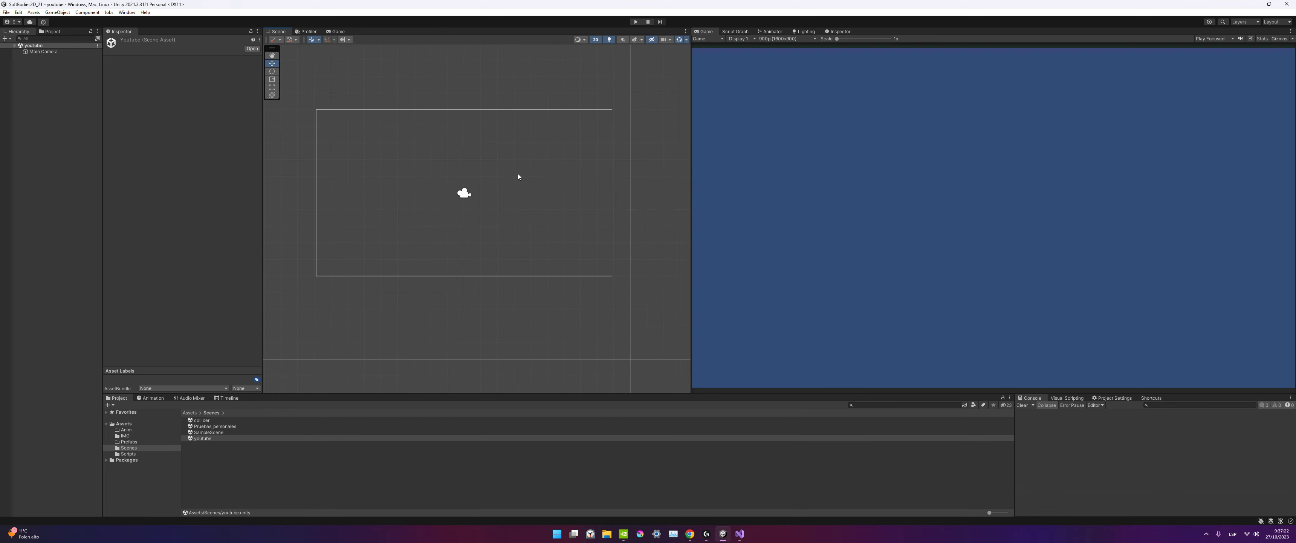
Show the Hierarchy's 2D Object > Sprites options: Triangle, Square and Circle.
{"action": "right_click", "coordinate": [34, 91]}
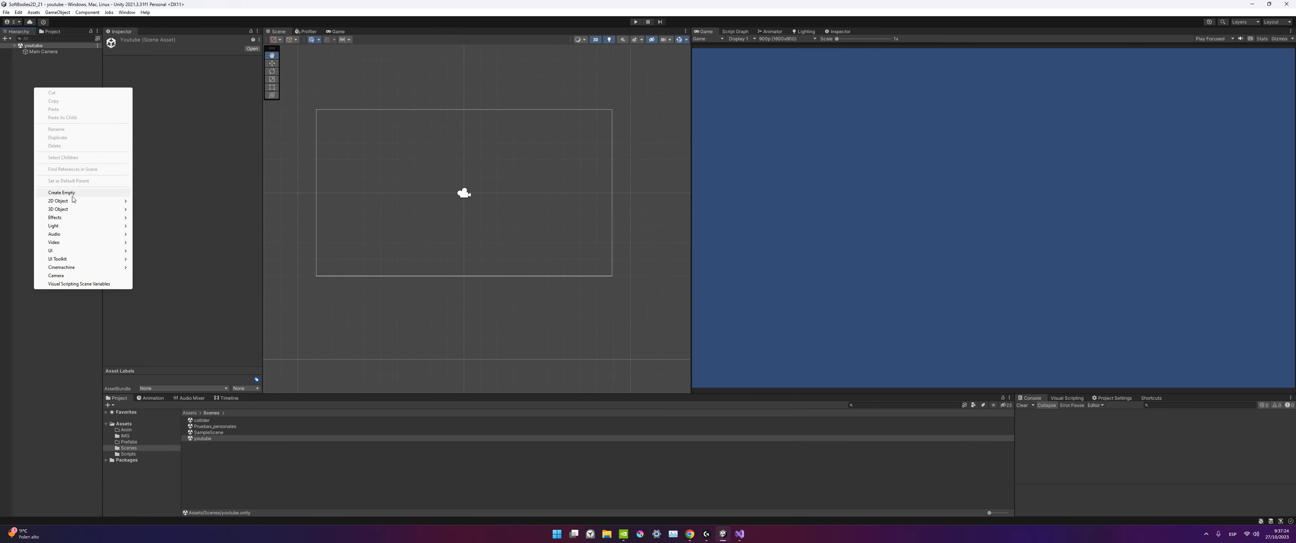
{"action": "mouse_move", "coordinate": [76, 202]}
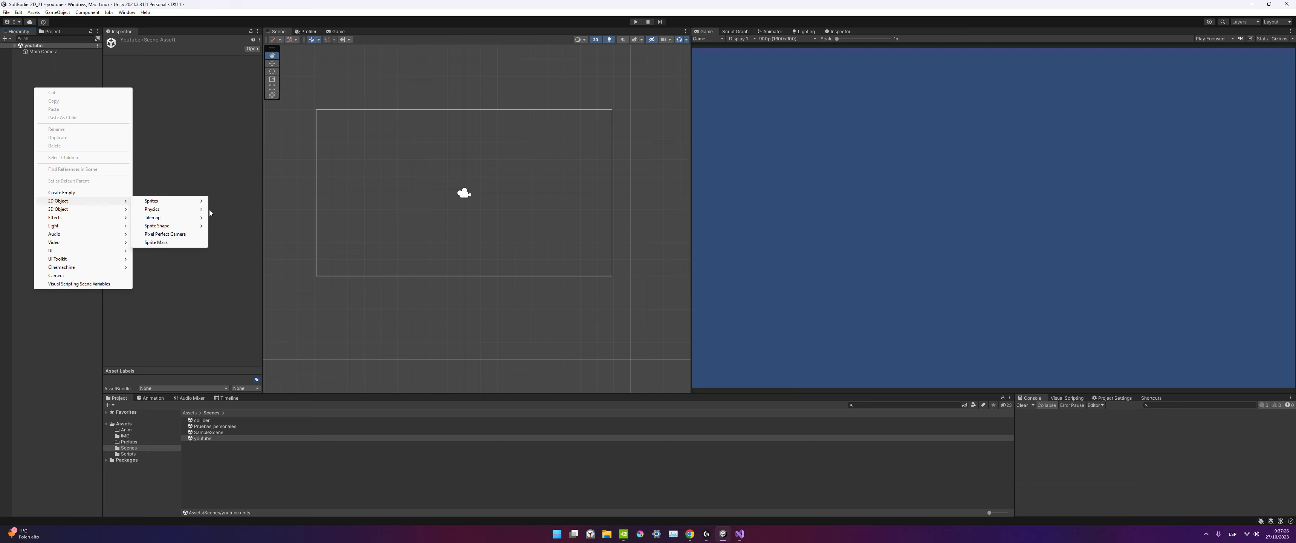
{"action": "mouse_move", "coordinate": [188, 222]}
{"action": "mouse_move", "coordinate": [183, 204]}
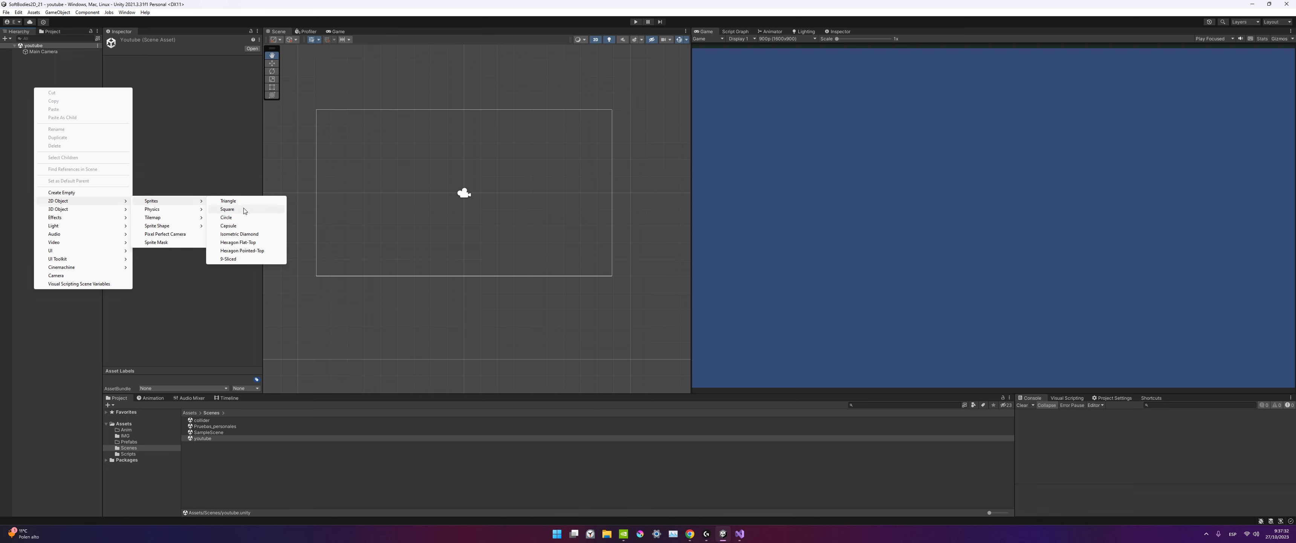
Add a Square sprite, move it below the camera centre and stretch it into a long flat ground bar.
{"action": "left_click", "coordinate": [245, 213]}
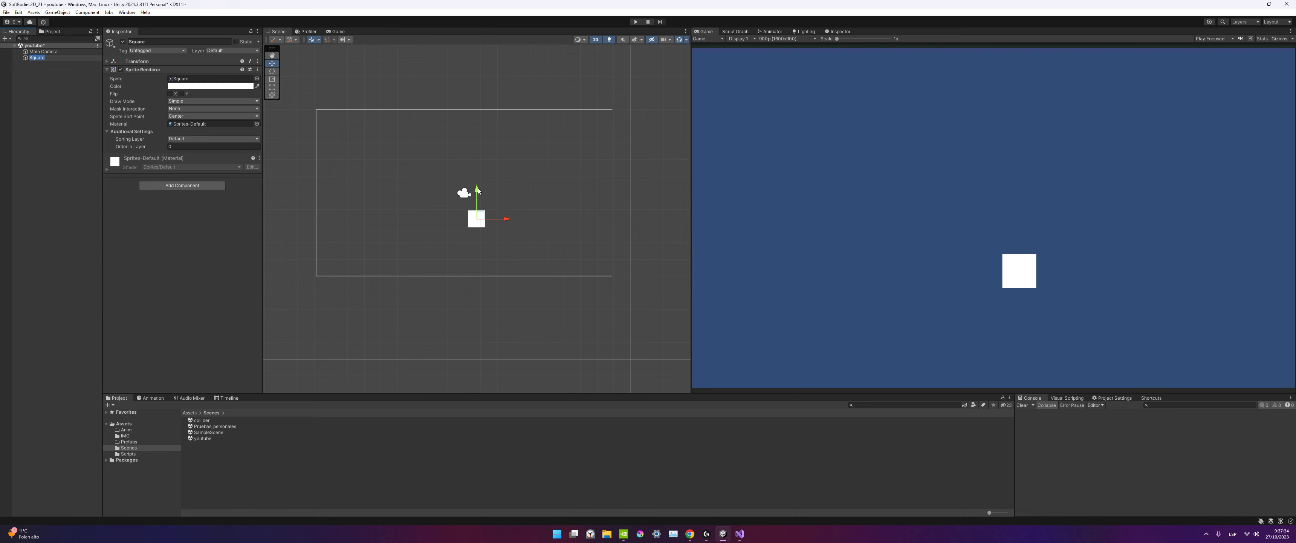
{"action": "left_click_drag", "start_coordinate": [477, 187], "coordinate": [476, 230]}
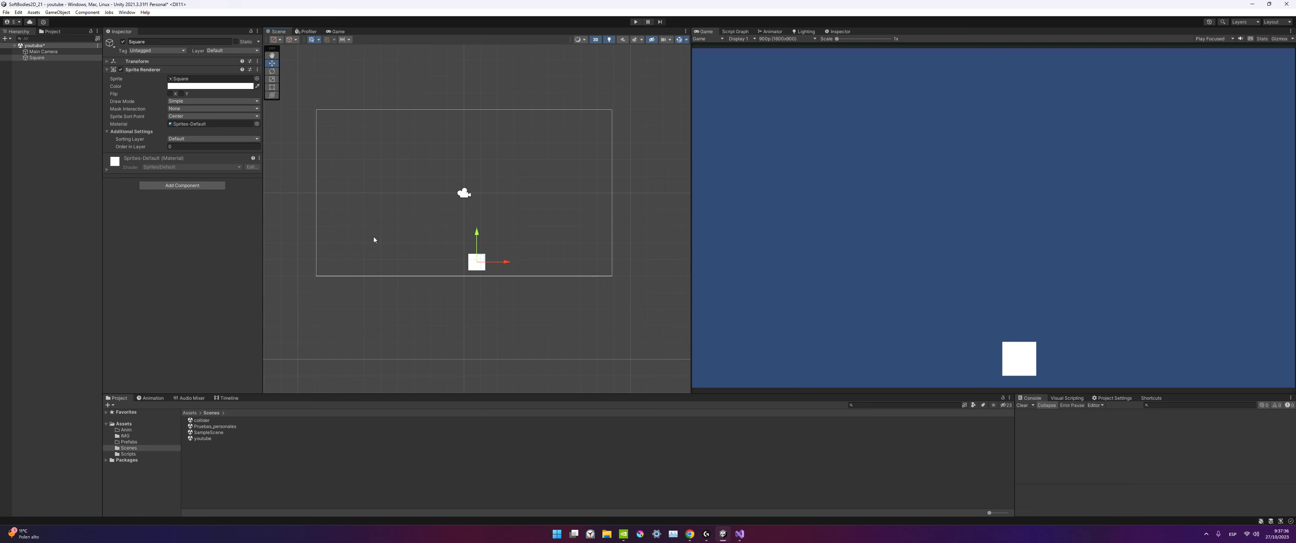
{"action": "middle_click_drag", "start_coordinate": [374, 236], "coordinate": [451, 206]}
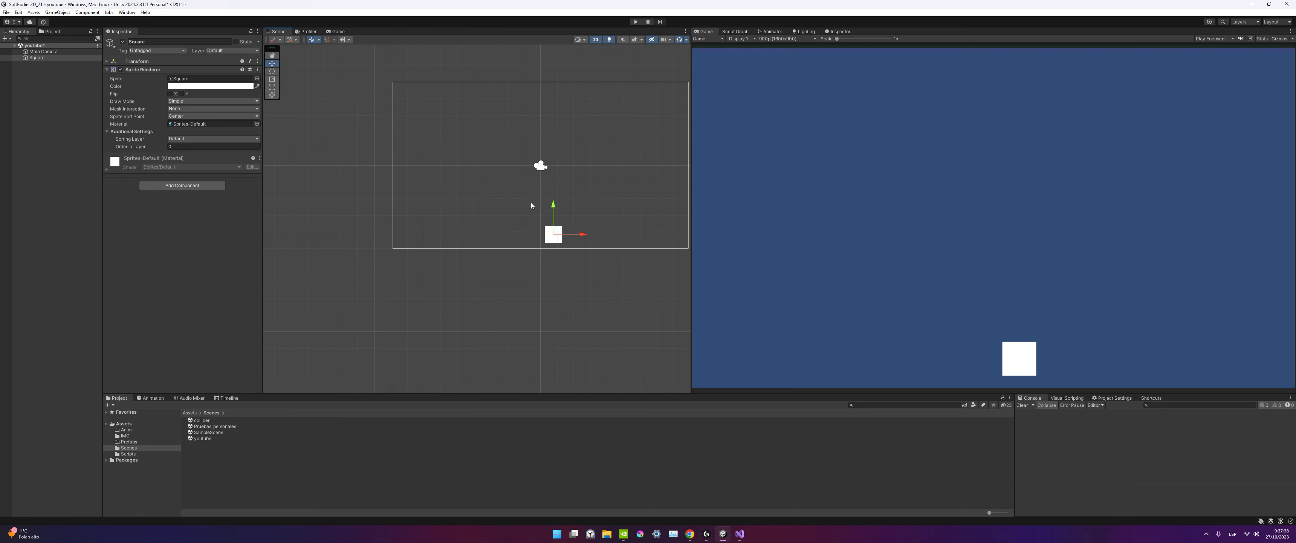
{"action": "left_click_drag", "start_coordinate": [586, 239], "coordinate": [1181, 225]}
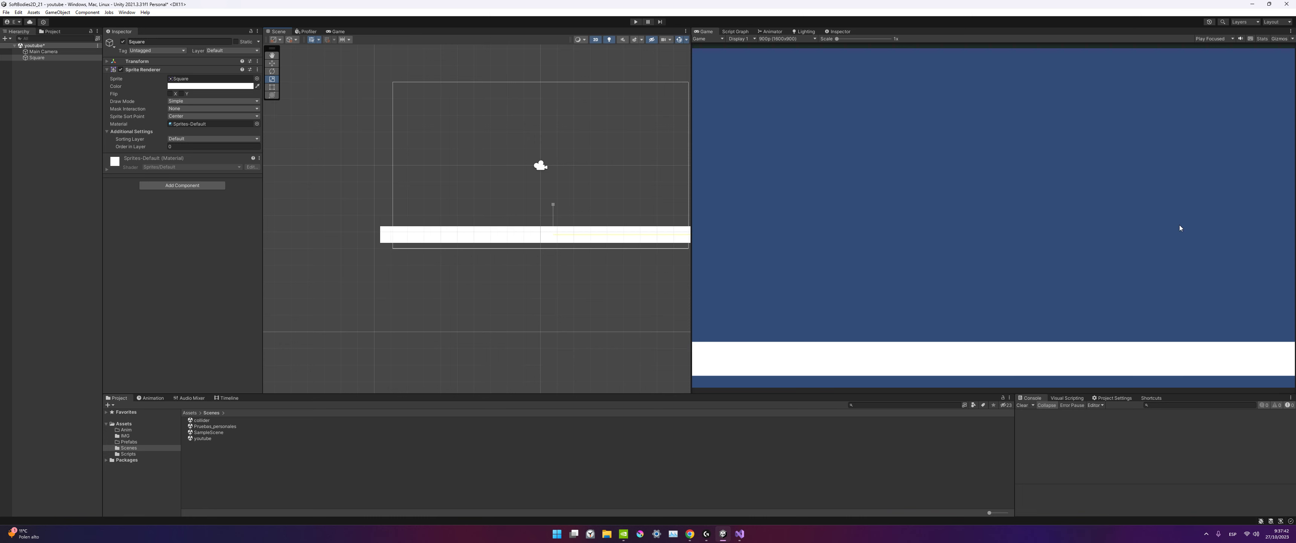
{"action": "mouse_move", "coordinate": [609, 280]}
{"action": "middle_mouse_down"}
{"action": "mouse_move", "coordinate": [515, 281]}
{"action": "mouse_move", "coordinate": [569, 279]}
{"action": "middle_mouse_up"}
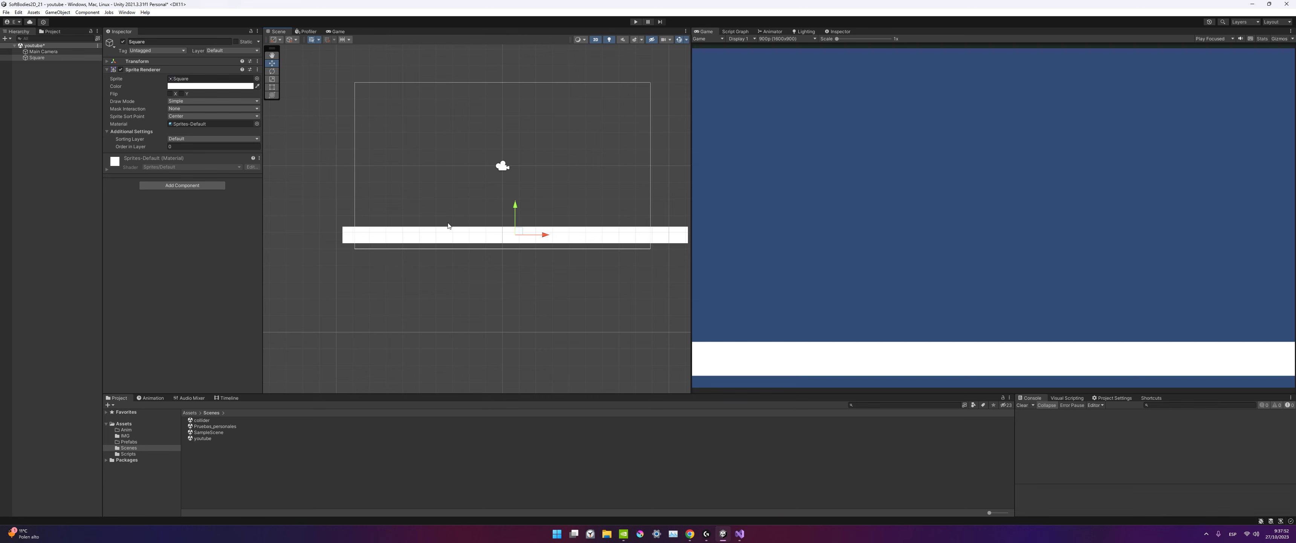
{"action": "scroll", "coordinate": [448, 225], "scroll_direction": "up", "scroll_amount": 1}
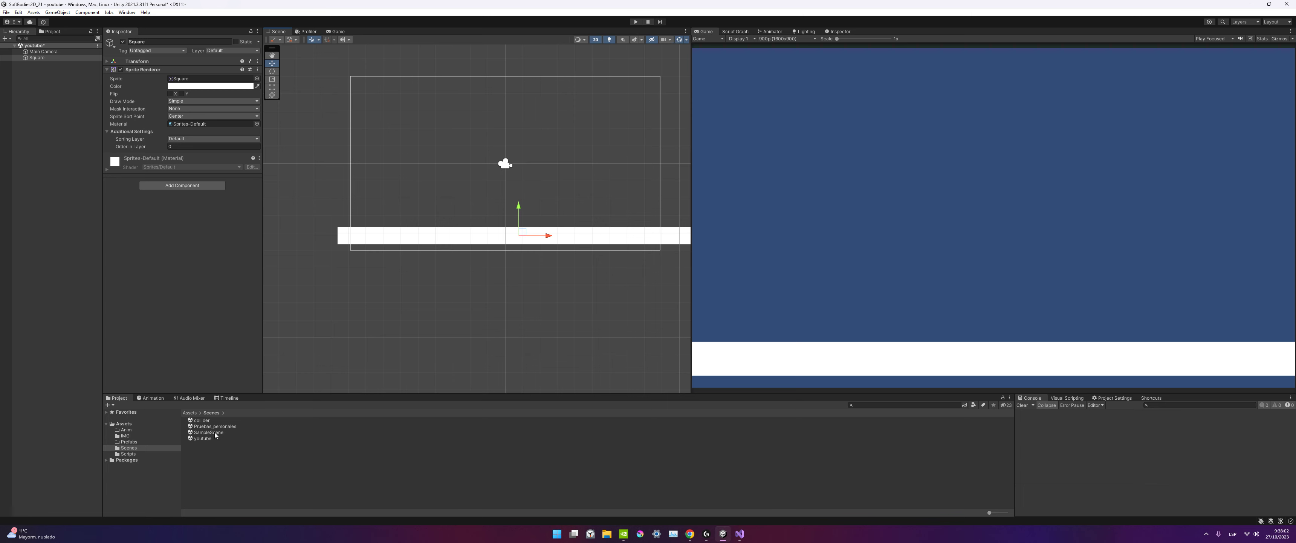
Add a Triangle sprite, nudge it right and turn it into a prefab in the Prefabs folder.
{"action": "right_click", "coordinate": [72, 228]}
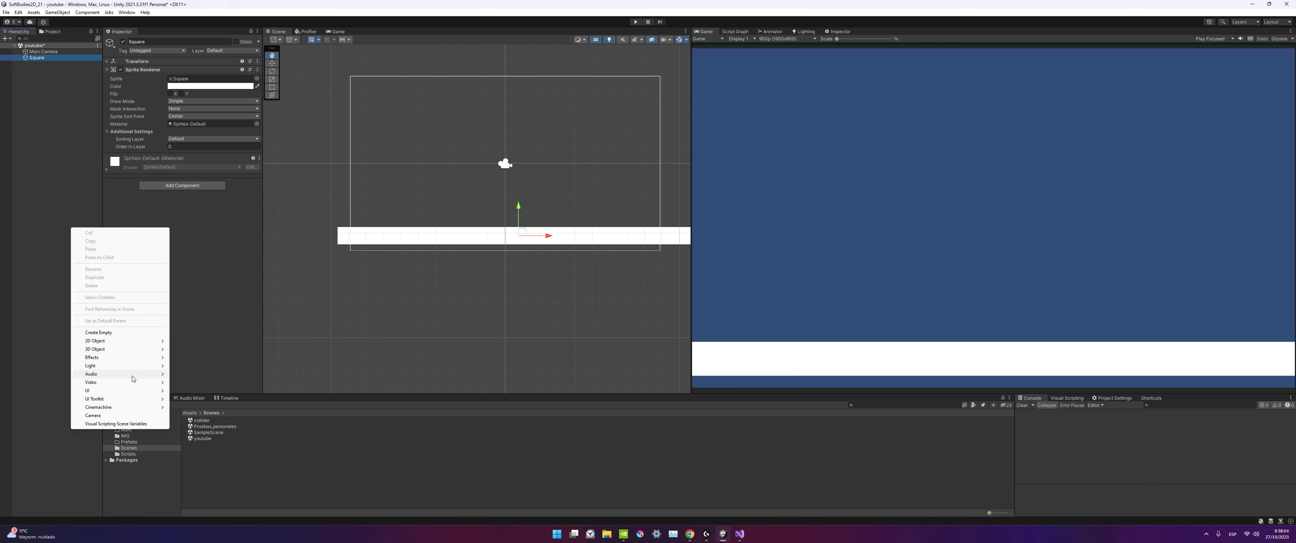
{"action": "mouse_move", "coordinate": [119, 340]}
{"action": "mouse_move", "coordinate": [224, 341]}
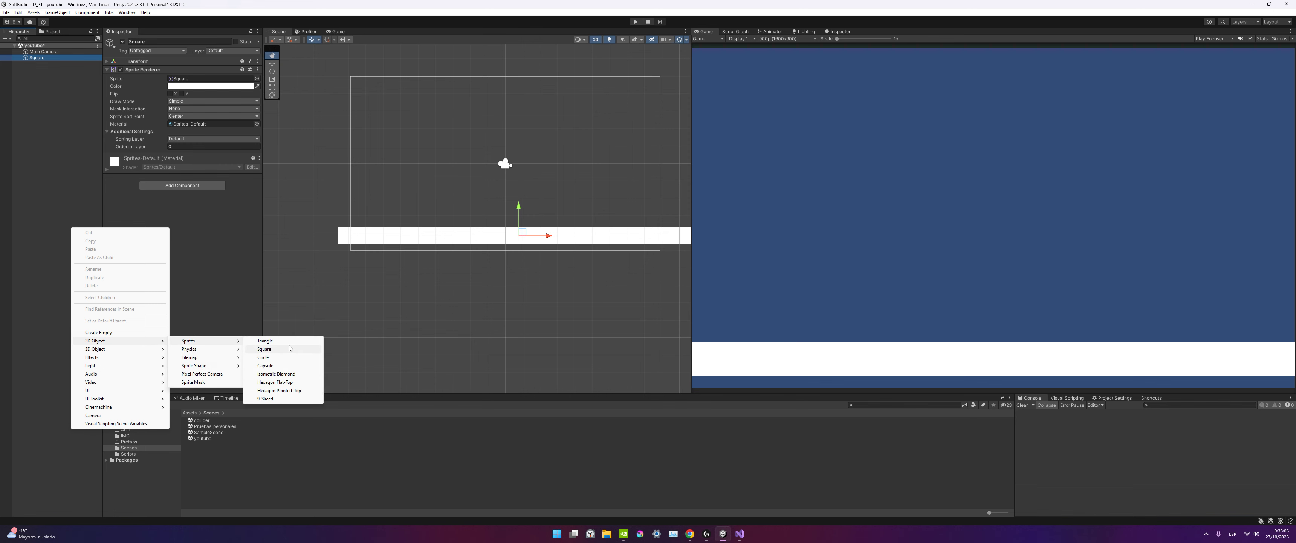
{"action": "left_click", "coordinate": [271, 341]}
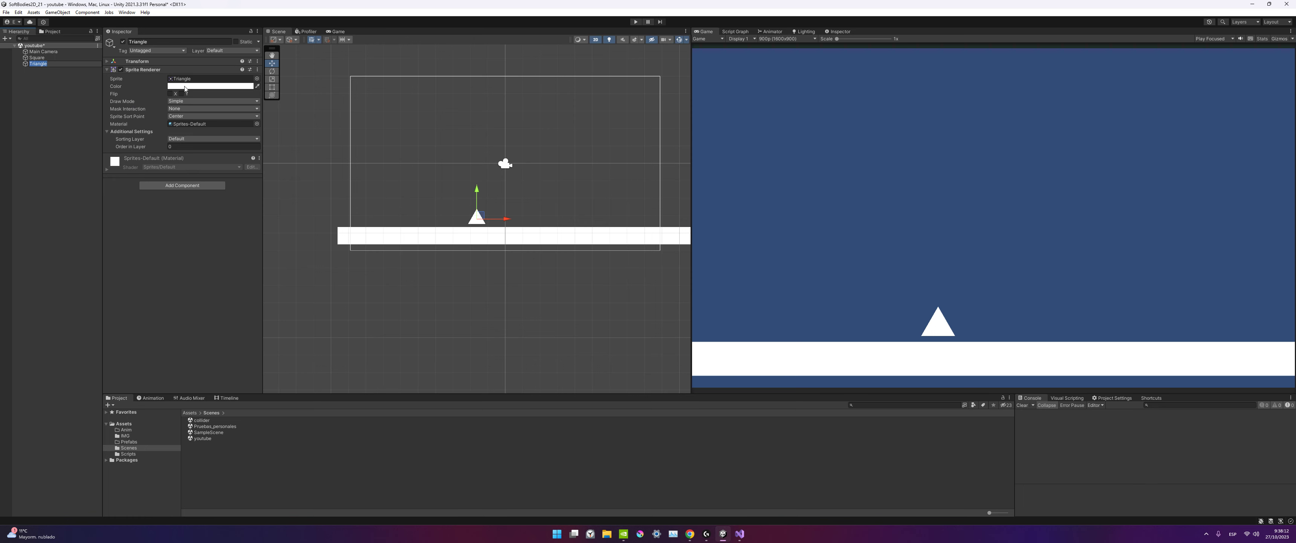
{"action": "left_click", "coordinate": [130, 442]}
{"action": "left_click_drag", "start_coordinate": [482, 211], "coordinate": [508, 232]}
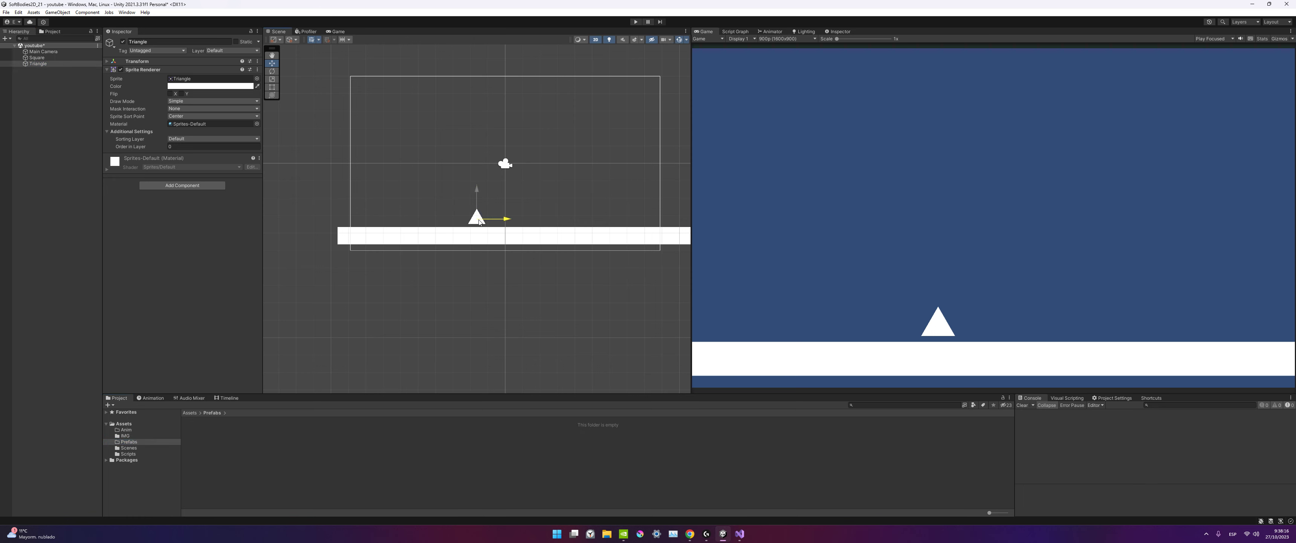
{"action": "left_click_drag", "start_coordinate": [38, 64], "coordinate": [259, 452]}
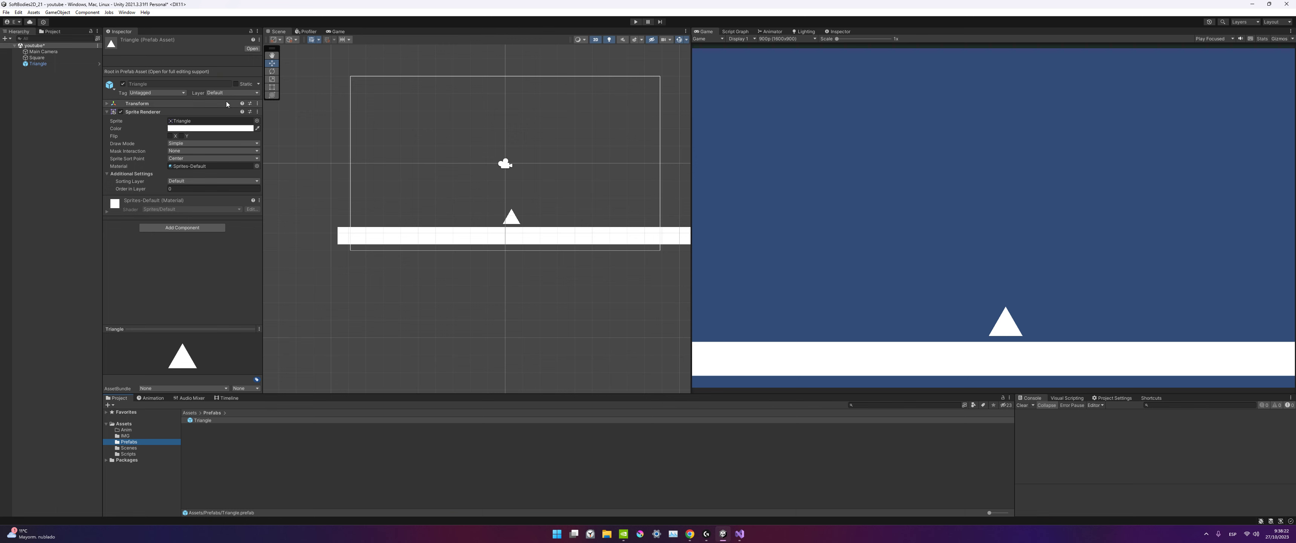
Delete the scene triangle and the Triangle prefab asset, confirming the deletion.
{"action": "left_click", "coordinate": [515, 221]}
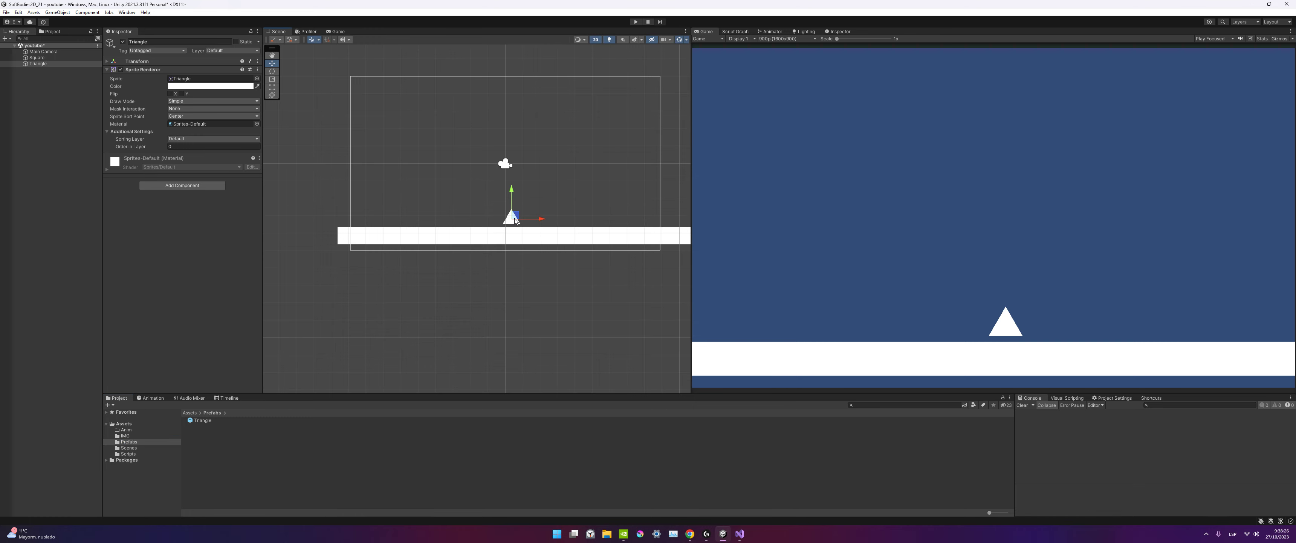
{"action": "left_click", "coordinate": [511, 221]}
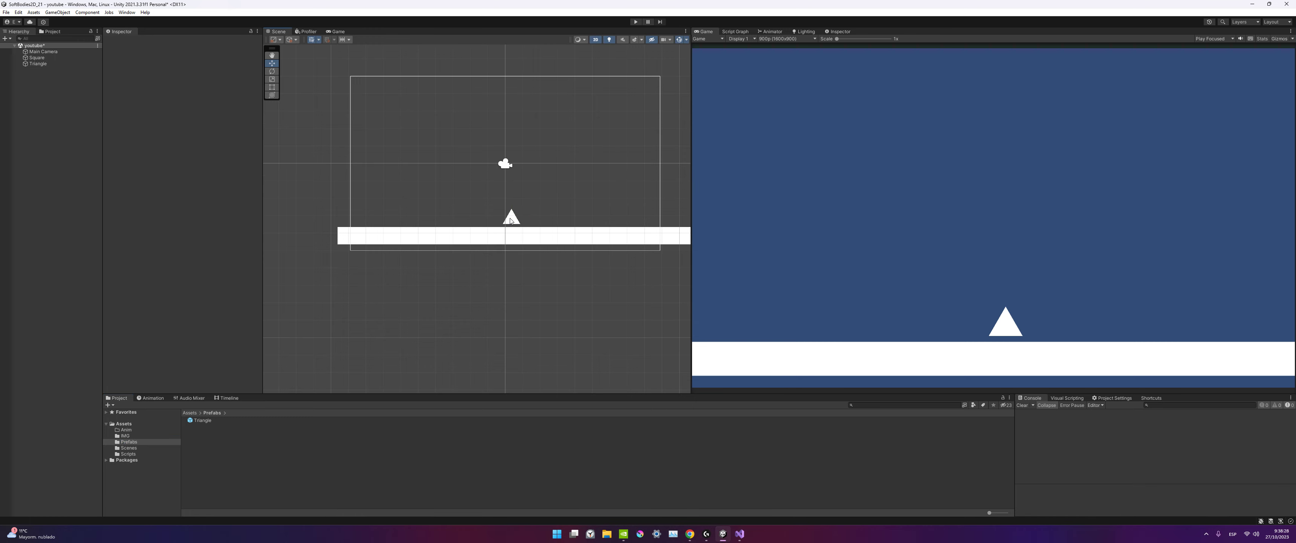
{"action": "left_click", "coordinate": [510, 221]}
{"action": "key", "text": "Delete"}
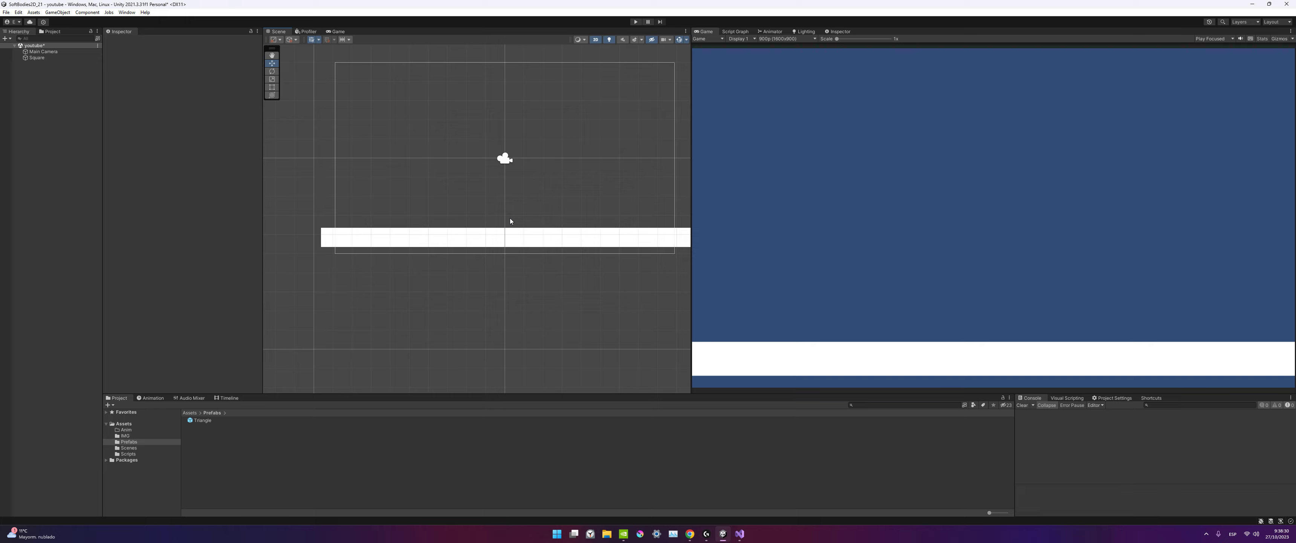
{"action": "scroll", "coordinate": [430, 234], "scroll_direction": "up", "scroll_amount": 5}
{"action": "scroll", "coordinate": [552, 285], "scroll_direction": "down", "scroll_amount": 1}
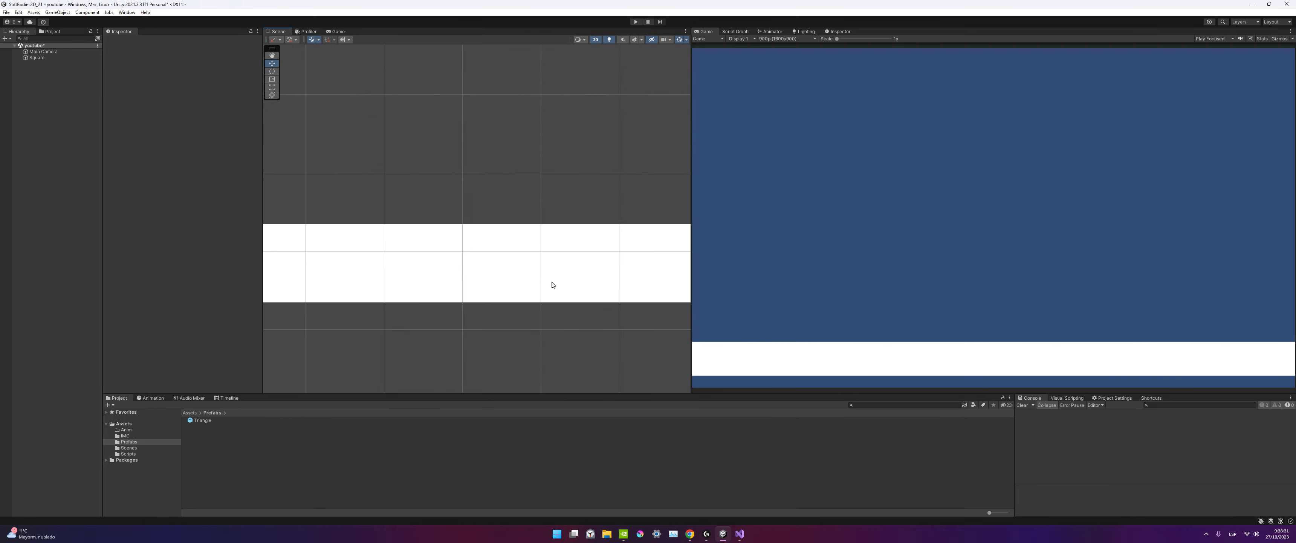
{"action": "left_click", "coordinate": [215, 419]}
{"action": "key", "text": "Delete"}
{"action": "left_click", "coordinate": [677, 283]}
Switch to Krita and create a new 128×128 image.
{"action": "left_click", "coordinate": [640, 533]}
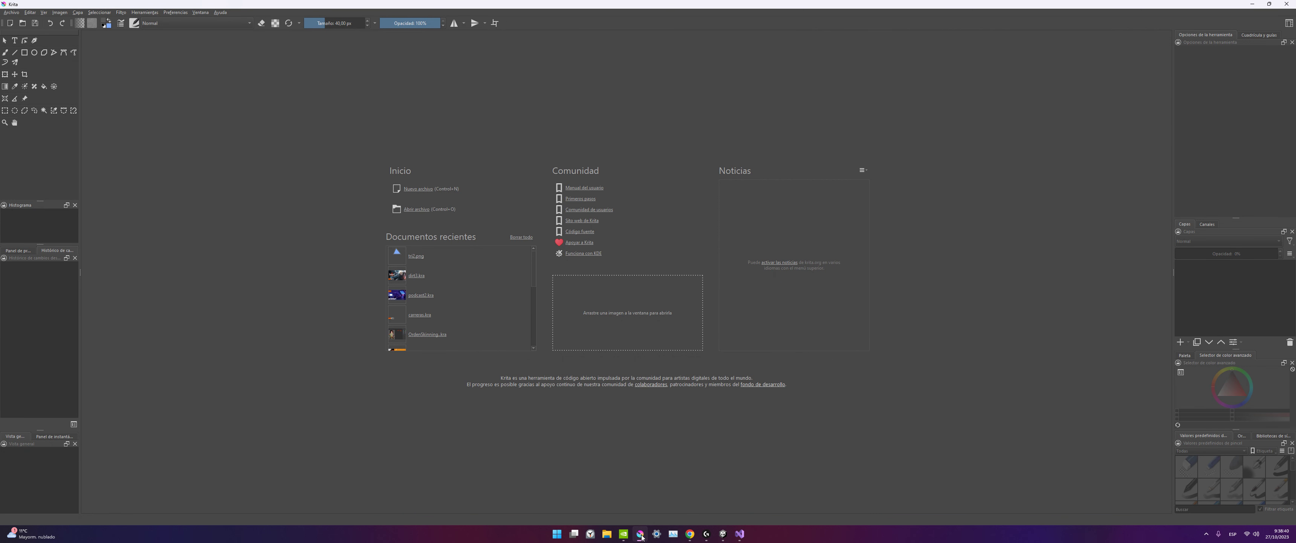
{"action": "key", "text": "ctrl+n"}
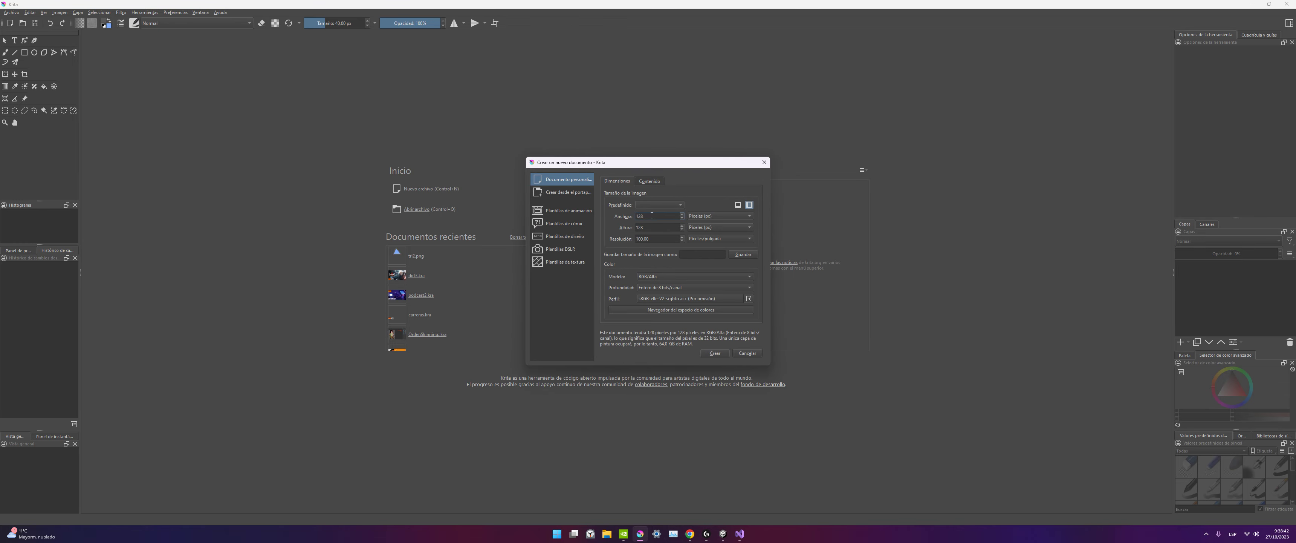
{"action": "left_click", "coordinate": [710, 354]}
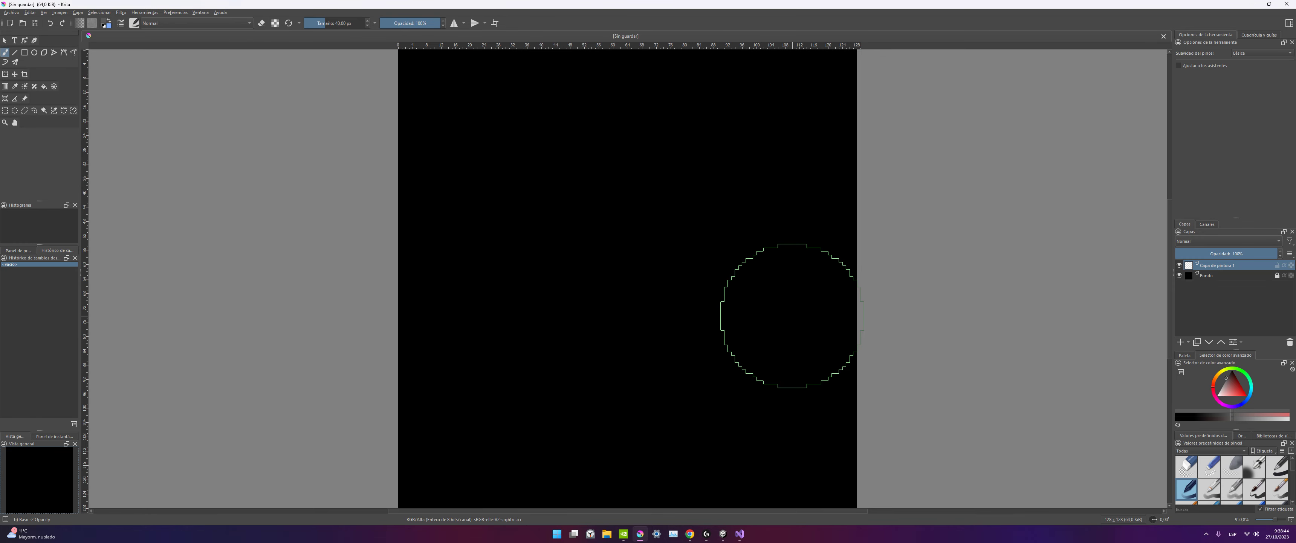
Unlock the black Fondo background layer and delete it.
{"action": "left_click", "coordinate": [1226, 275]}
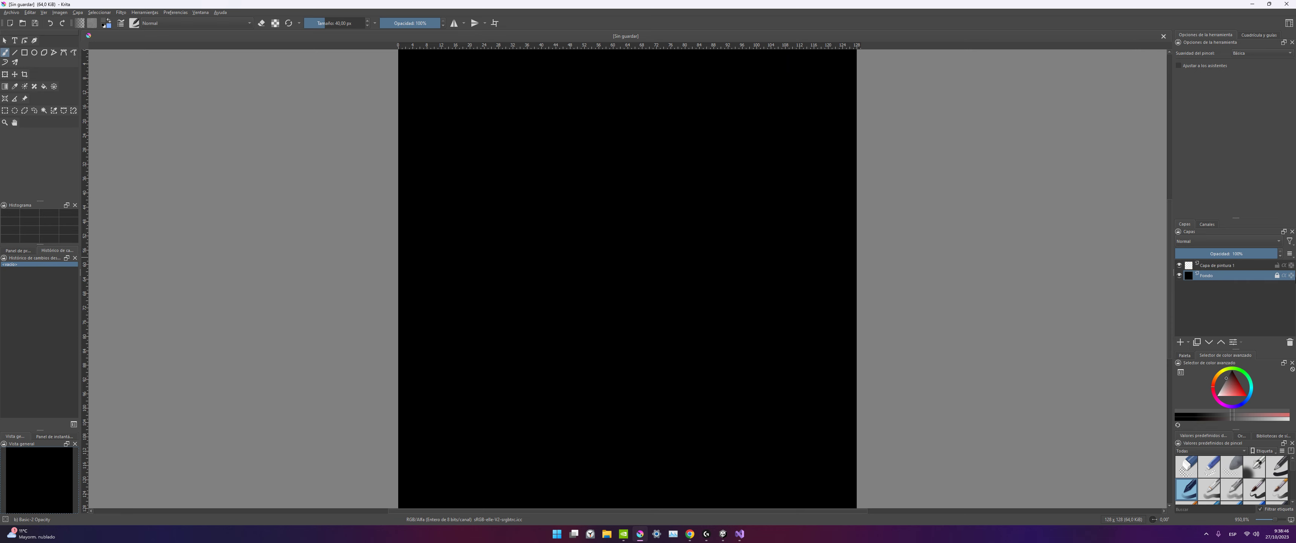
{"action": "left_click", "coordinate": [1277, 275]}
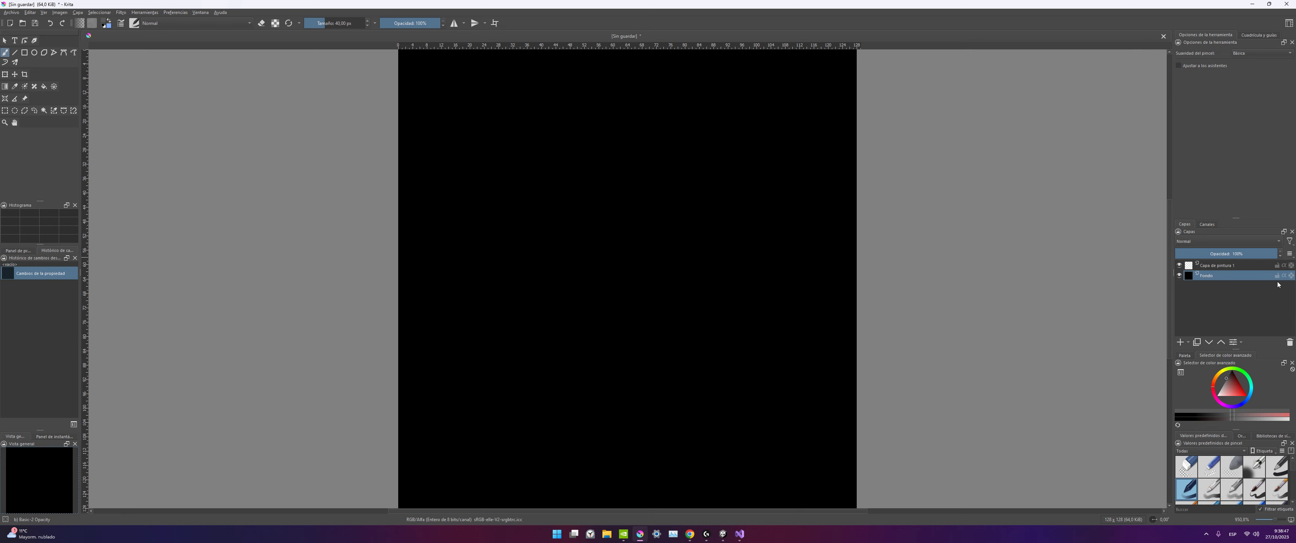
{"action": "left_click", "coordinate": [1290, 343]}
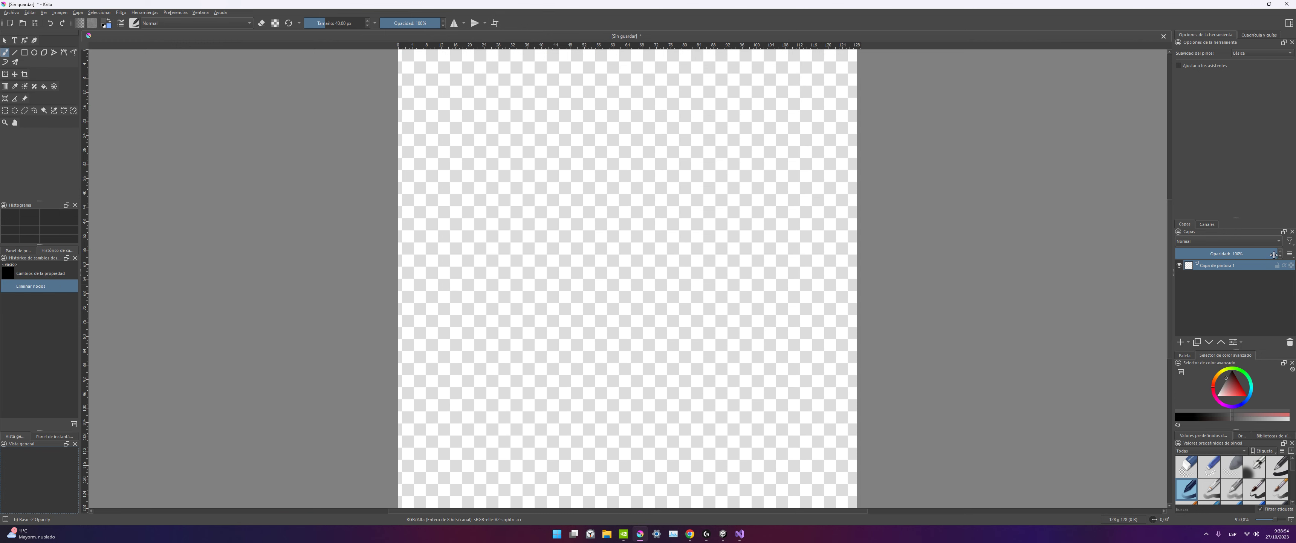
Centre and zoom in on the empty 128×128 transparent canvas.
{"action": "scroll", "coordinate": [498, 334], "scroll_direction": "down", "scroll_amount": 5}
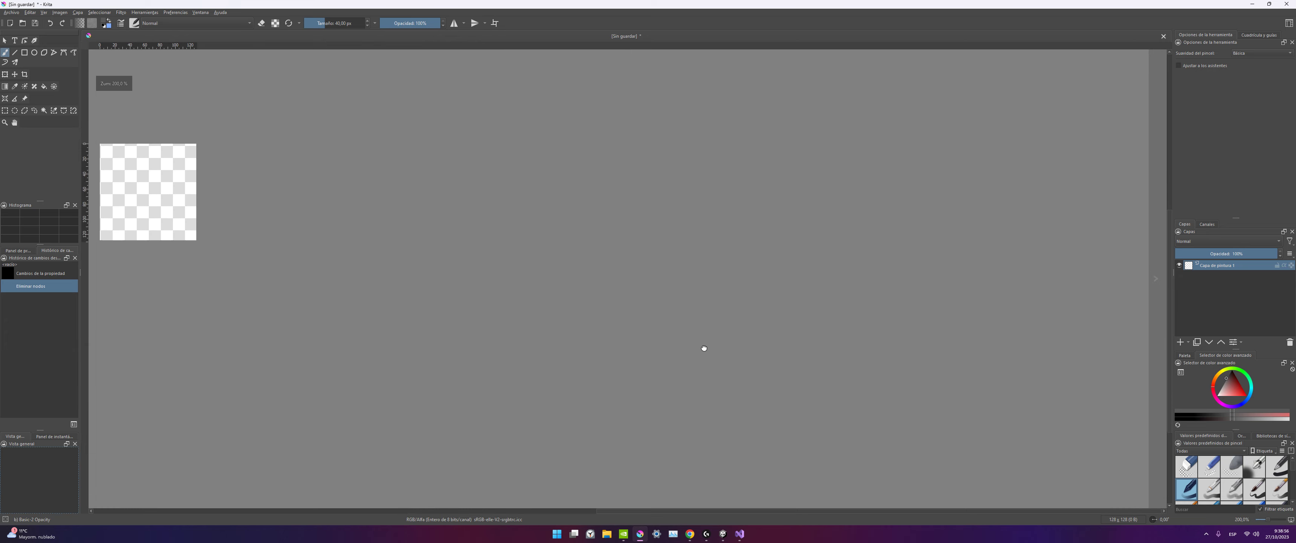
{"action": "middle_click_drag", "start_coordinate": [347, 299], "coordinate": [724, 261]}
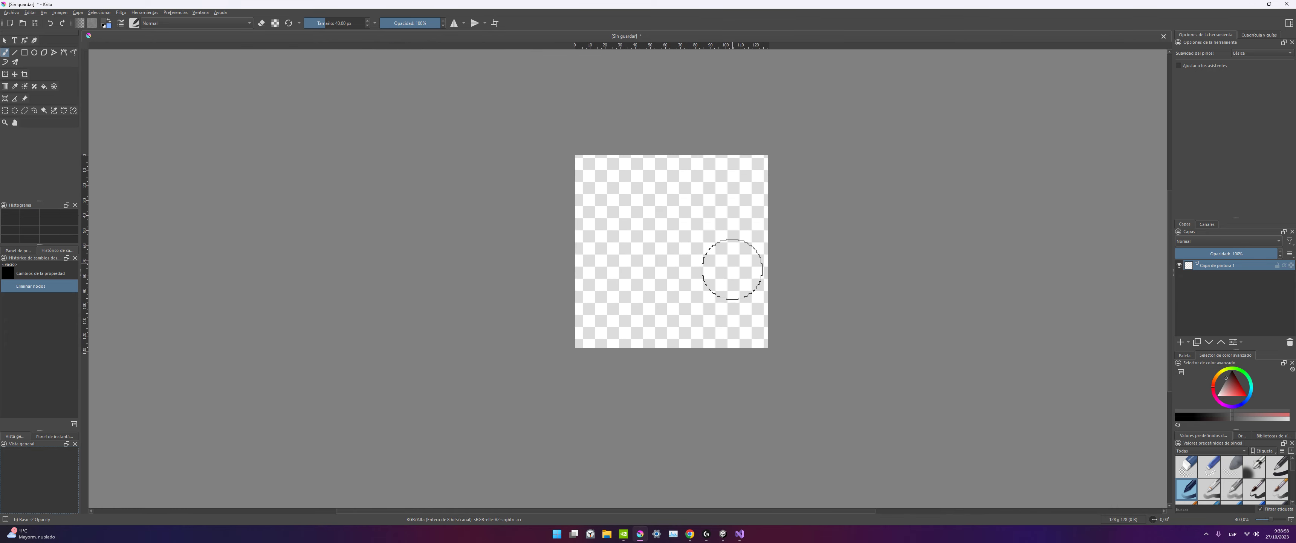
{"action": "scroll", "coordinate": [832, 334], "scroll_direction": "up", "scroll_amount": 2}
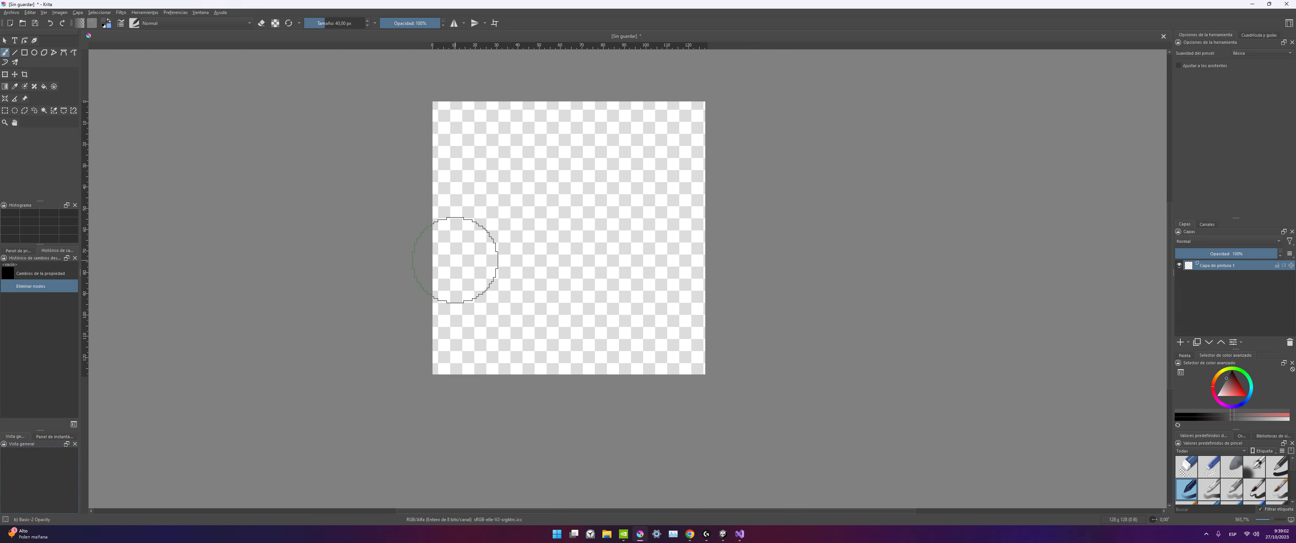
{"action": "scroll", "coordinate": [455, 259], "scroll_direction": "up", "scroll_amount": 7}
{"action": "scroll", "coordinate": [453, 267], "scroll_direction": "down", "scroll_amount": 2}
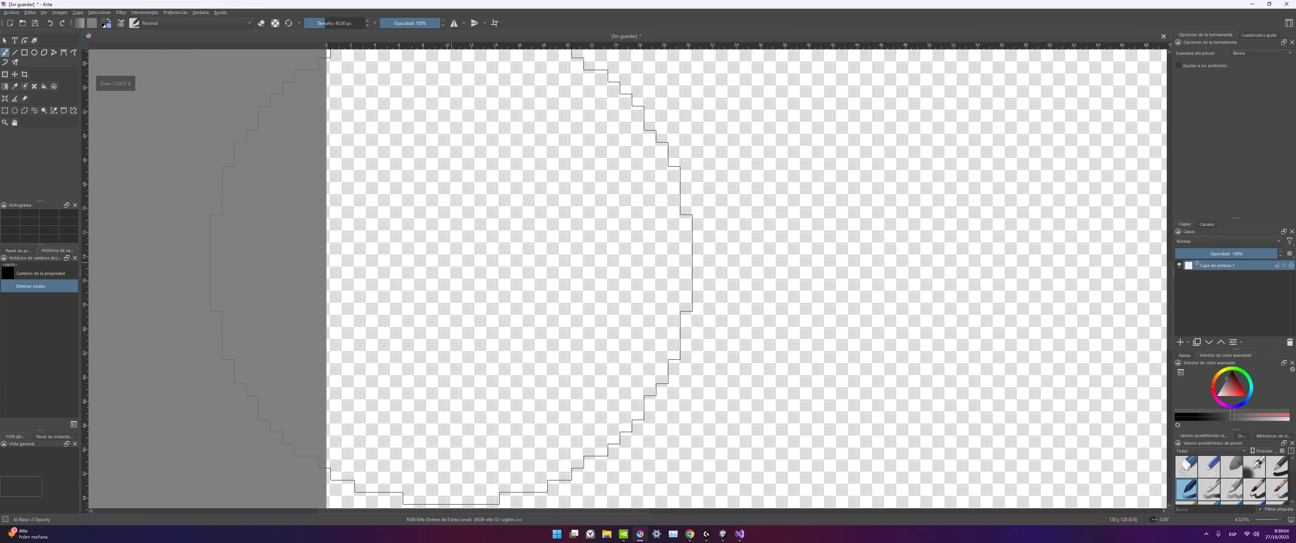
{"action": "scroll", "coordinate": [450, 274], "scroll_direction": "down", "scroll_amount": 1}
{"action": "scroll", "coordinate": [450, 274], "scroll_direction": "down", "scroll_amount": 3}
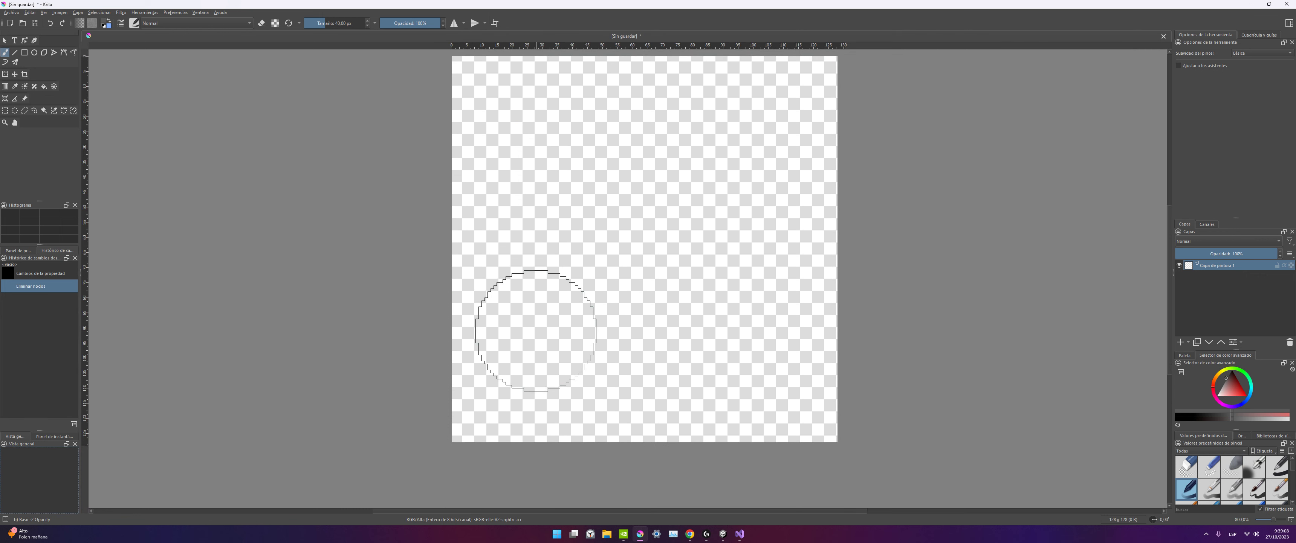
{"action": "scroll", "coordinate": [531, 317], "scroll_direction": "down", "scroll_amount": 1}
{"action": "scroll", "coordinate": [526, 313], "scroll_direction": "up", "scroll_amount": 1}
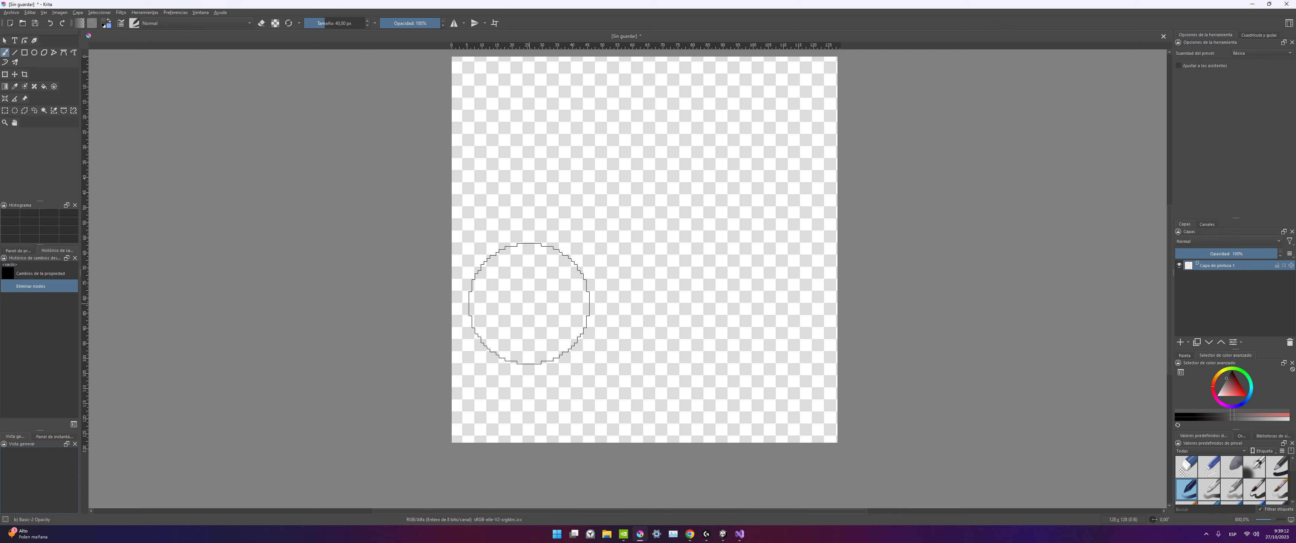
{"action": "scroll", "coordinate": [583, 236], "scroll_direction": "down", "scroll_amount": 1}
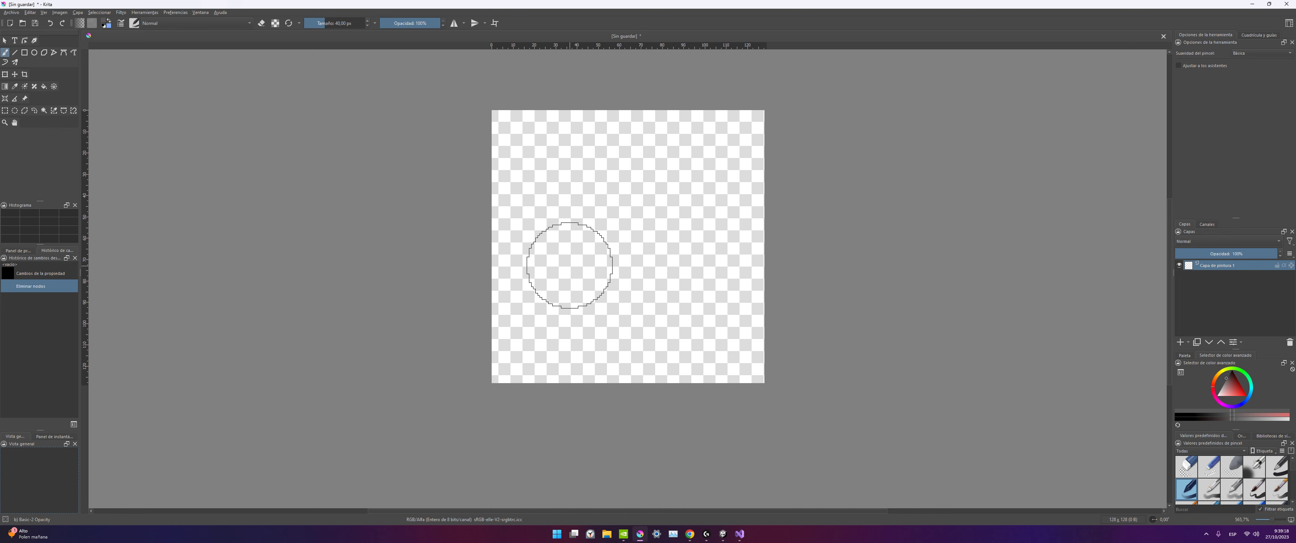
Test the brush, choose the polyline drawing tool and shrink the brush to 5.85 px.
{"action": "left_click", "coordinate": [535, 281]}
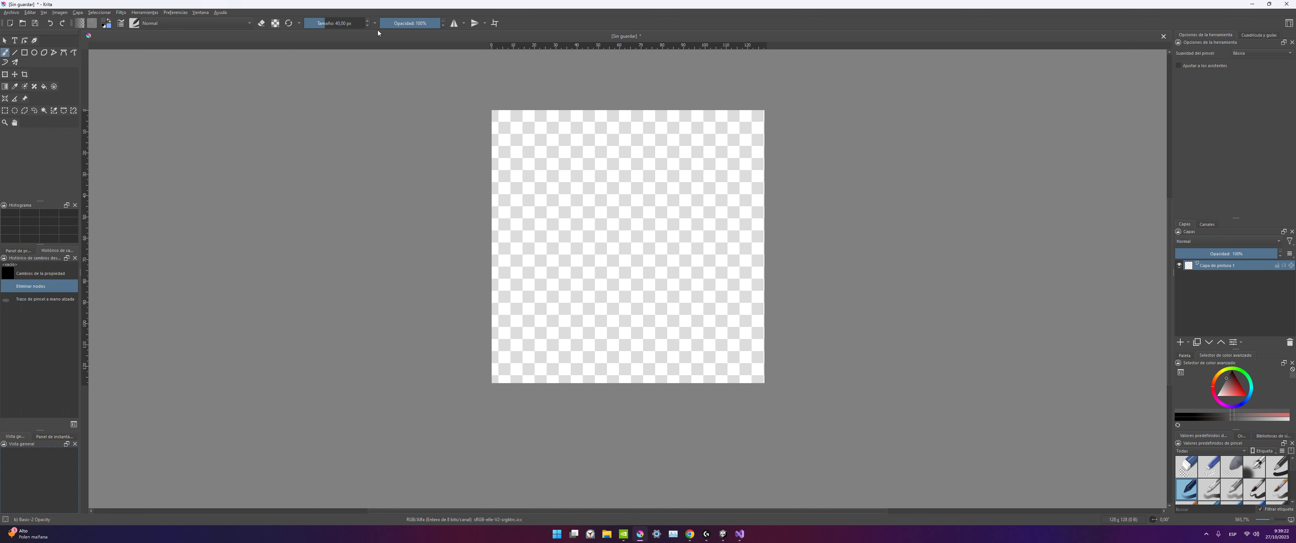
{"action": "key", "text": "bracketleft"}
{"action": "left_click", "coordinate": [53, 54]}
{"action": "left_click_drag", "start_coordinate": [313, 23], "coordinate": [314, 24]}
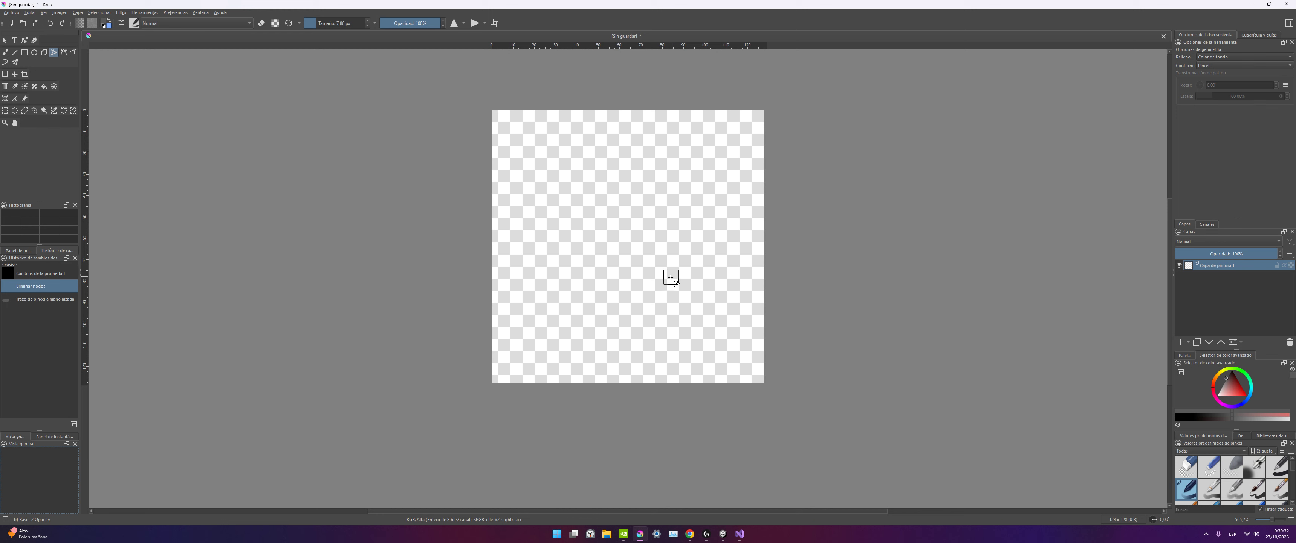
Draw a filled triangle with bottom-left, top and bottom-right corners, closing on the start point.
{"action": "left_click", "coordinate": [579, 264]}
{"action": "key", "text": "Escape"}
{"action": "left_click", "coordinate": [542, 269]}
{"action": "left_click", "coordinate": [607, 150]}
{"action": "left_click", "coordinate": [686, 274]}
{"action": "left_click", "coordinate": [541, 268]}
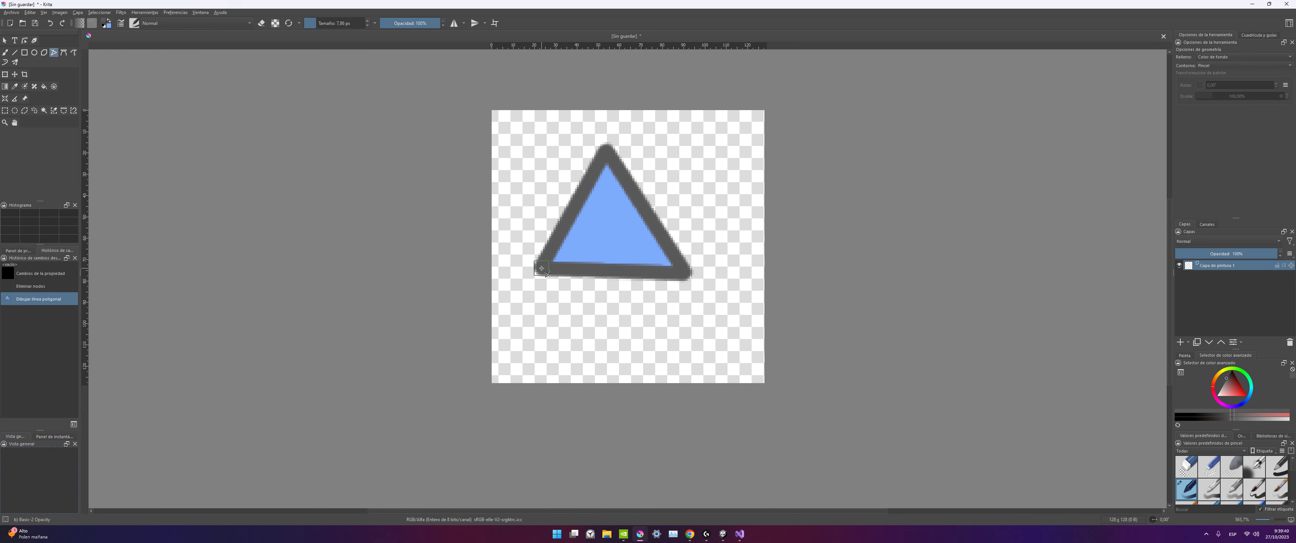
Zoom and pan to check the blue triangle with its grey outline.
{"action": "scroll", "coordinate": [709, 287], "scroll_direction": "down", "scroll_amount": 2}
{"action": "scroll", "coordinate": [629, 319], "scroll_direction": "down", "scroll_amount": 1}
{"action": "scroll", "coordinate": [732, 323], "scroll_direction": "up", "scroll_amount": 2}
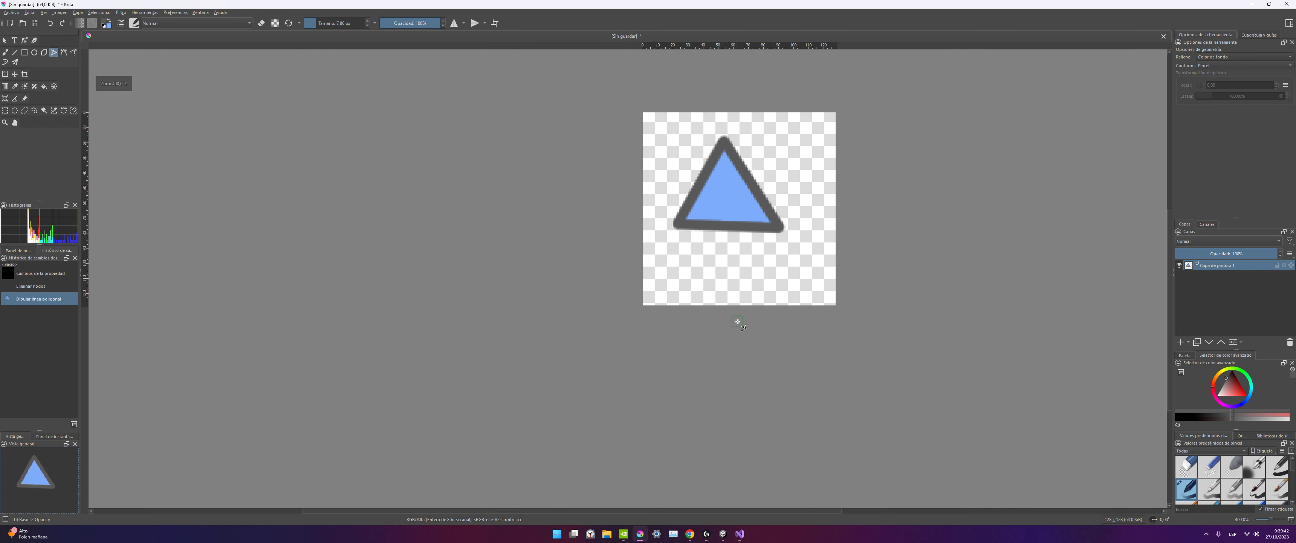
{"action": "middle_click_drag", "start_coordinate": [752, 270], "coordinate": [707, 316]}
{"action": "left_click", "coordinate": [1246, 35]}
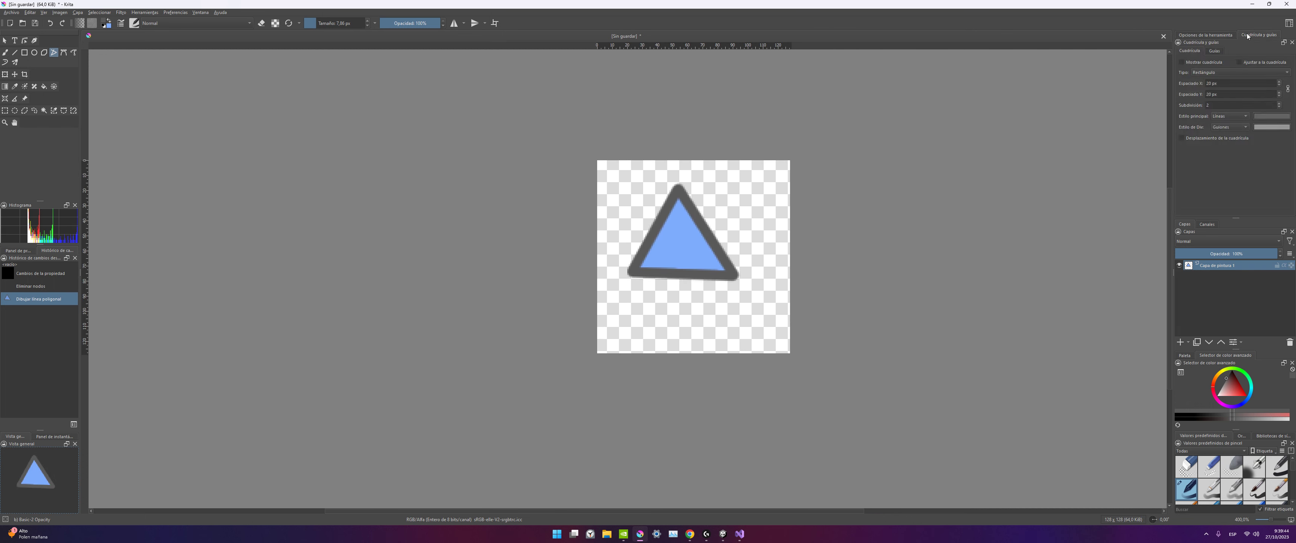
{"action": "left_click", "coordinate": [1214, 33]}
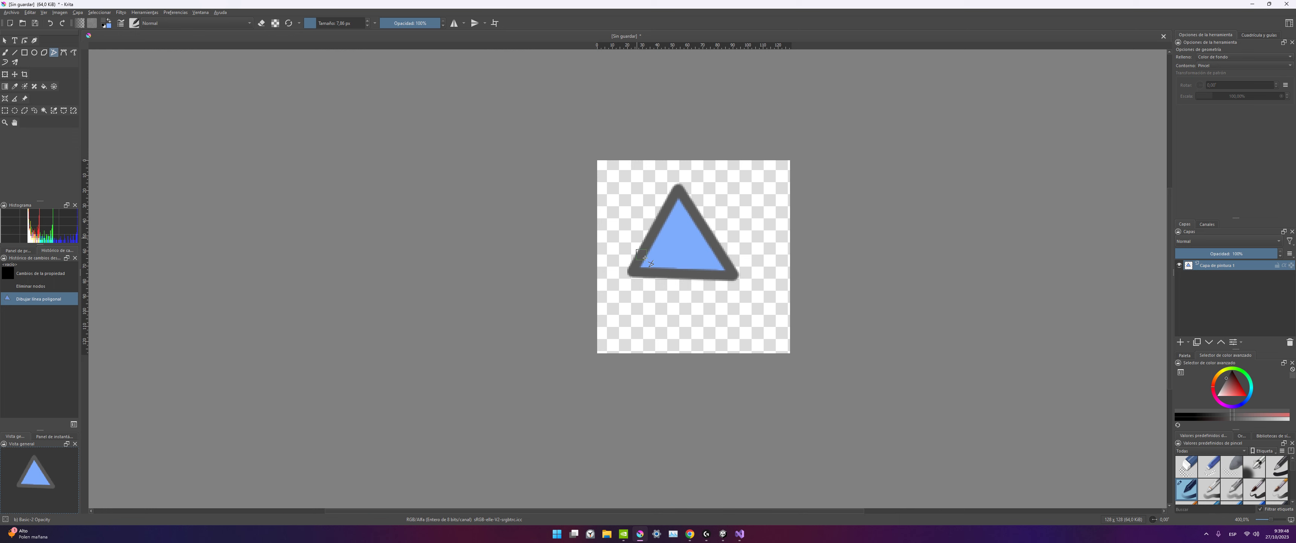
{"action": "scroll", "coordinate": [741, 253], "scroll_direction": "up", "scroll_amount": 1}
{"action": "scroll", "coordinate": [586, 285], "scroll_direction": "down", "scroll_amount": 1}
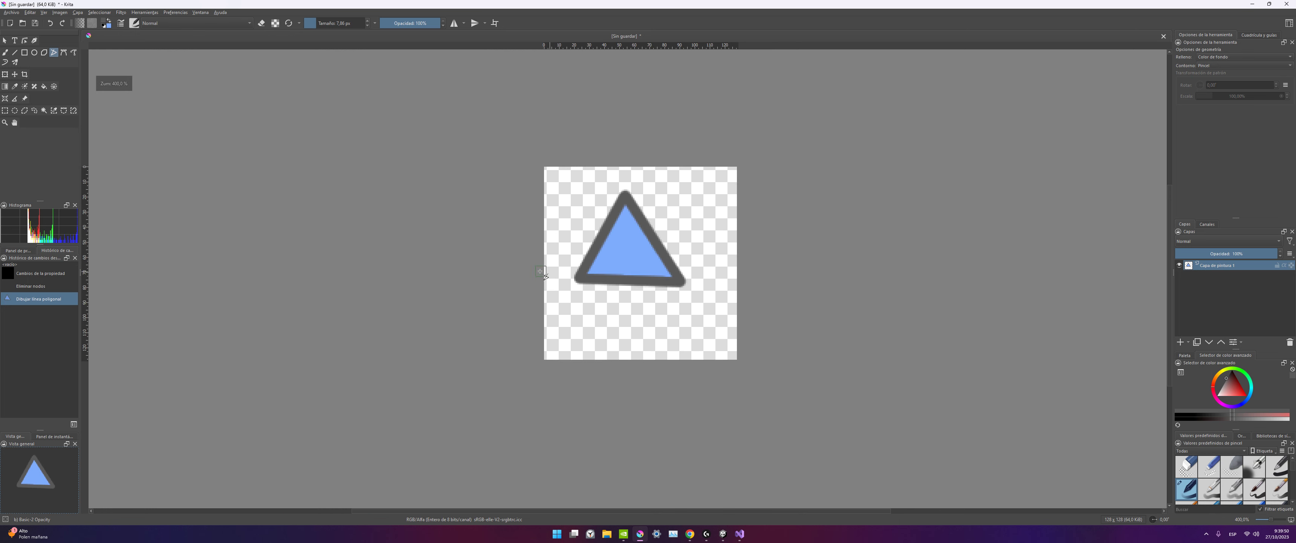
{"action": "scroll", "coordinate": [503, 280], "scroll_direction": "up", "scroll_amount": 1}
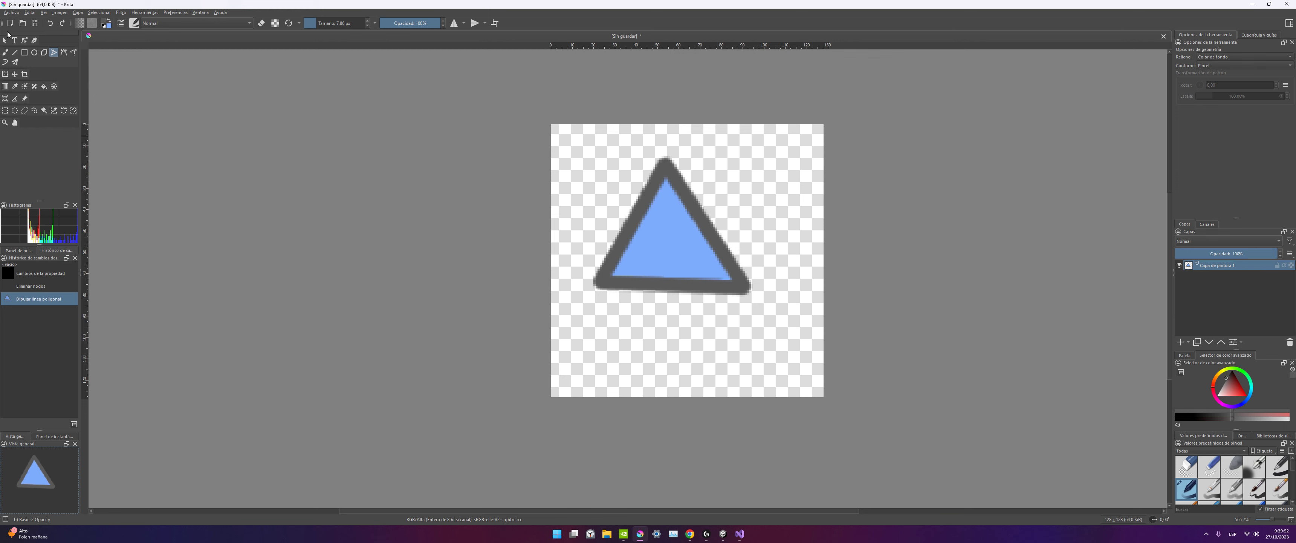
{"action": "left_click", "coordinate": [11, 12]}
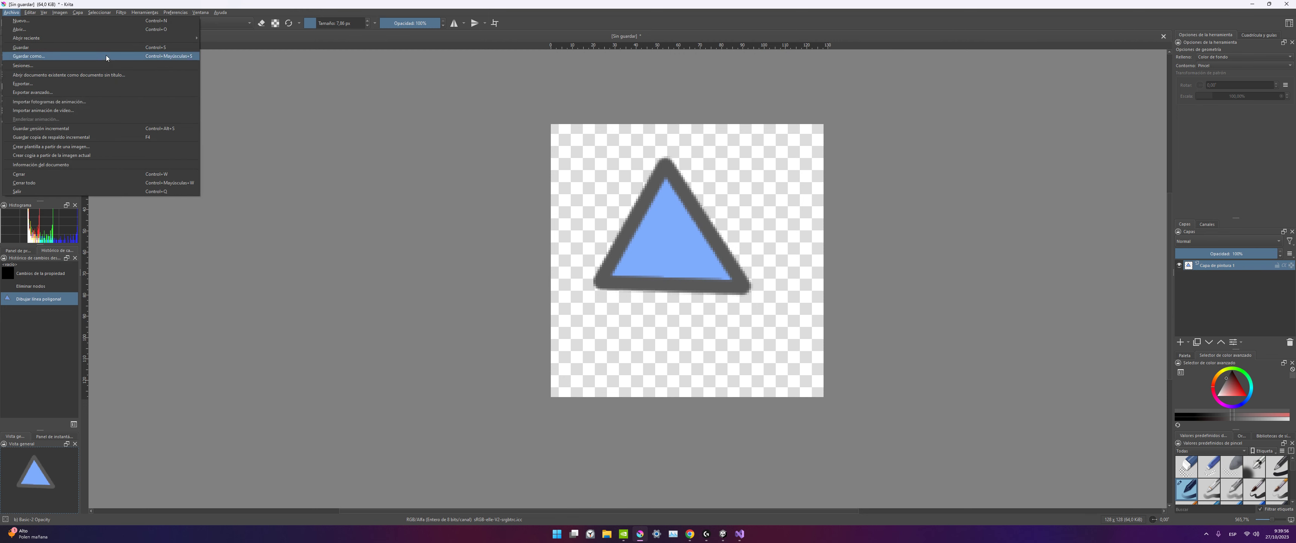
Export the drawing as tri2.png, overwriting the old file with default PNG options, then minimize Krita.
{"action": "left_click", "coordinate": [101, 83]}
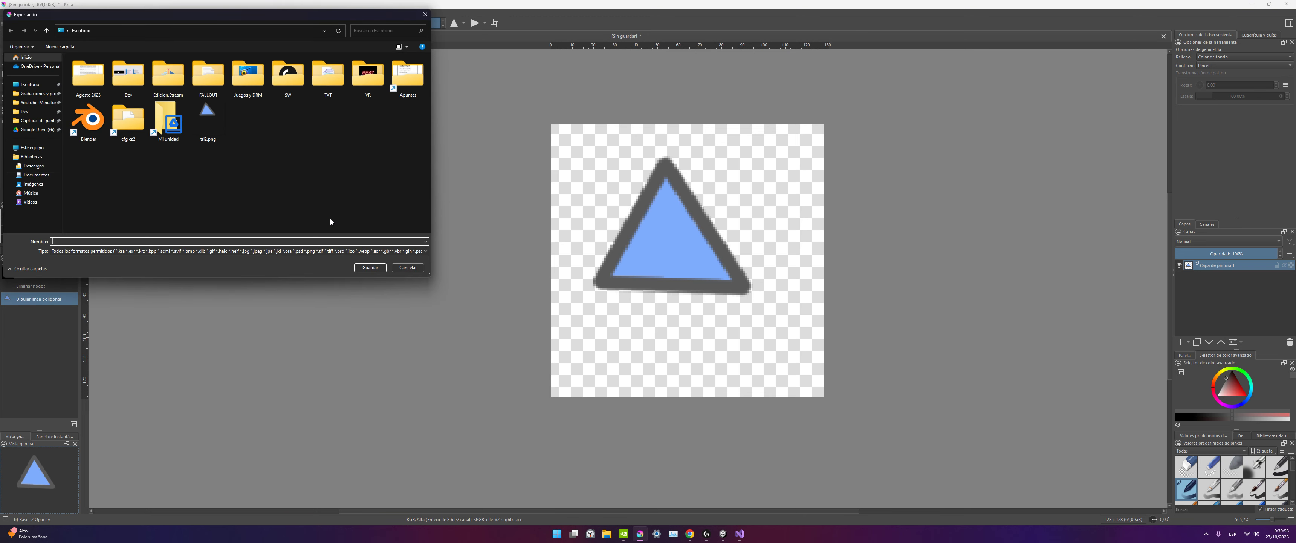
{"action": "left_click", "coordinate": [327, 250]}
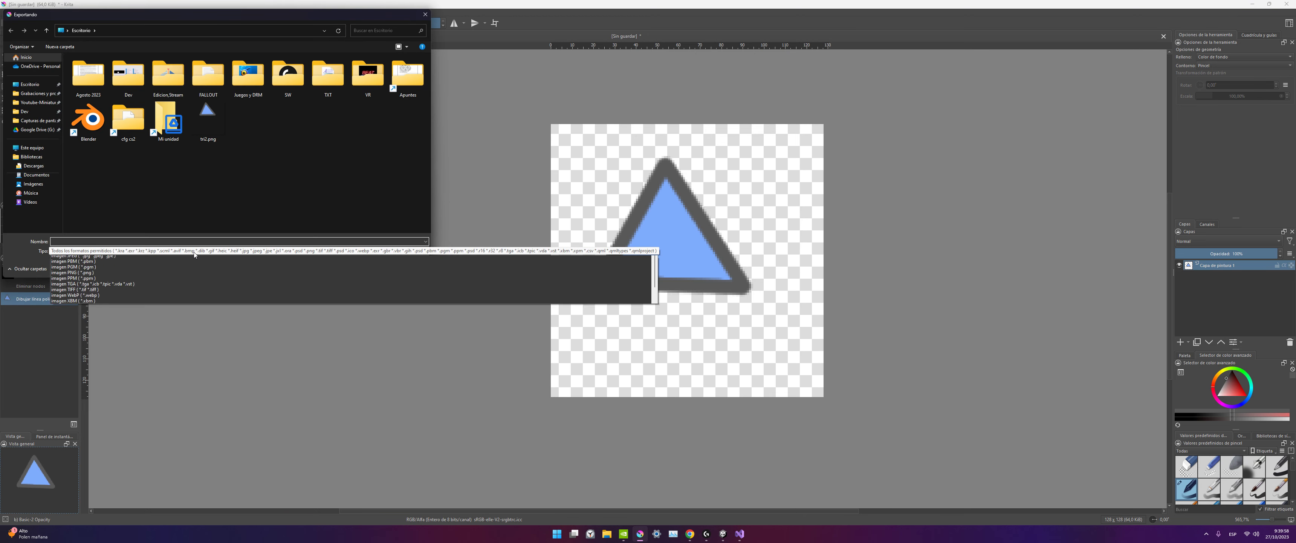
{"action": "left_click", "coordinate": [104, 243]}
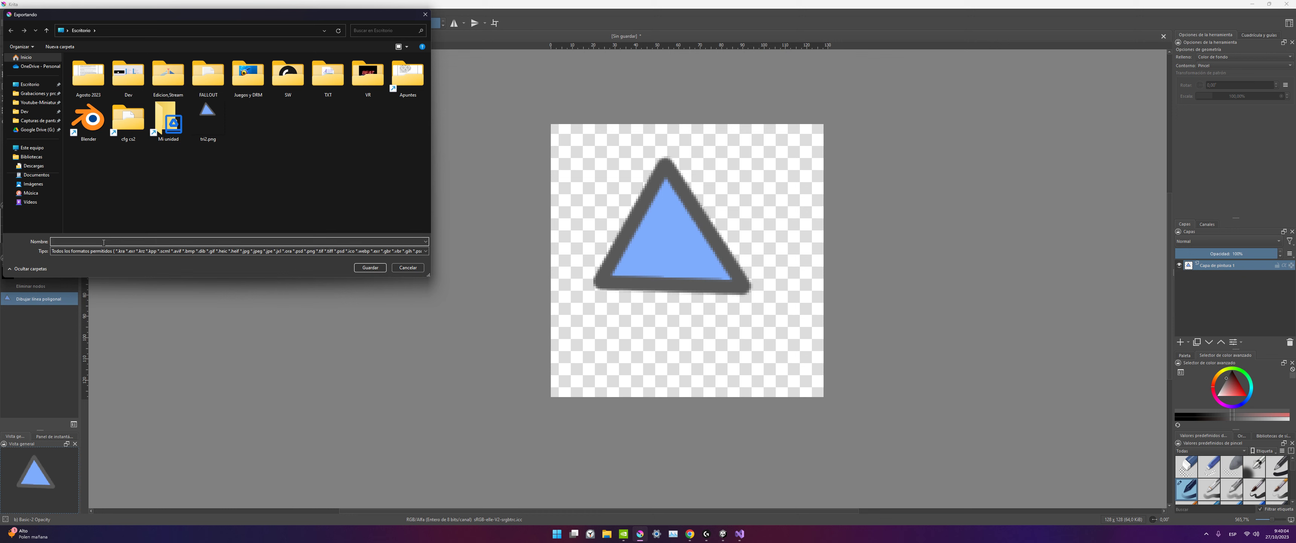
{"action": "left_click", "coordinate": [208, 121]}
{"action": "left_click", "coordinate": [379, 268]}
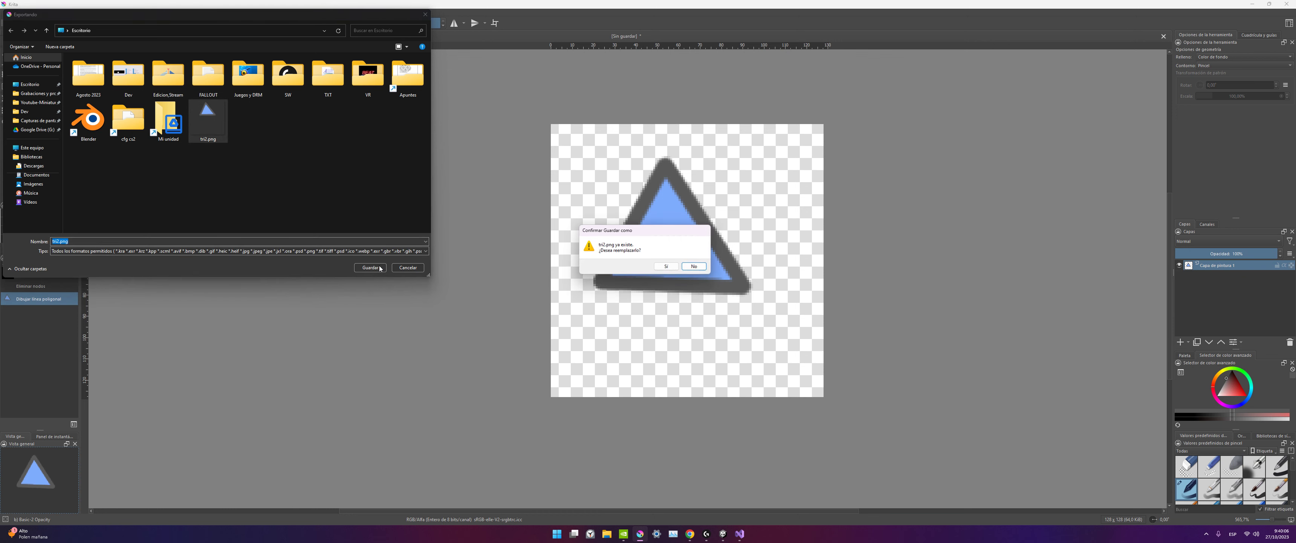
{"action": "left_click", "coordinate": [675, 261]}
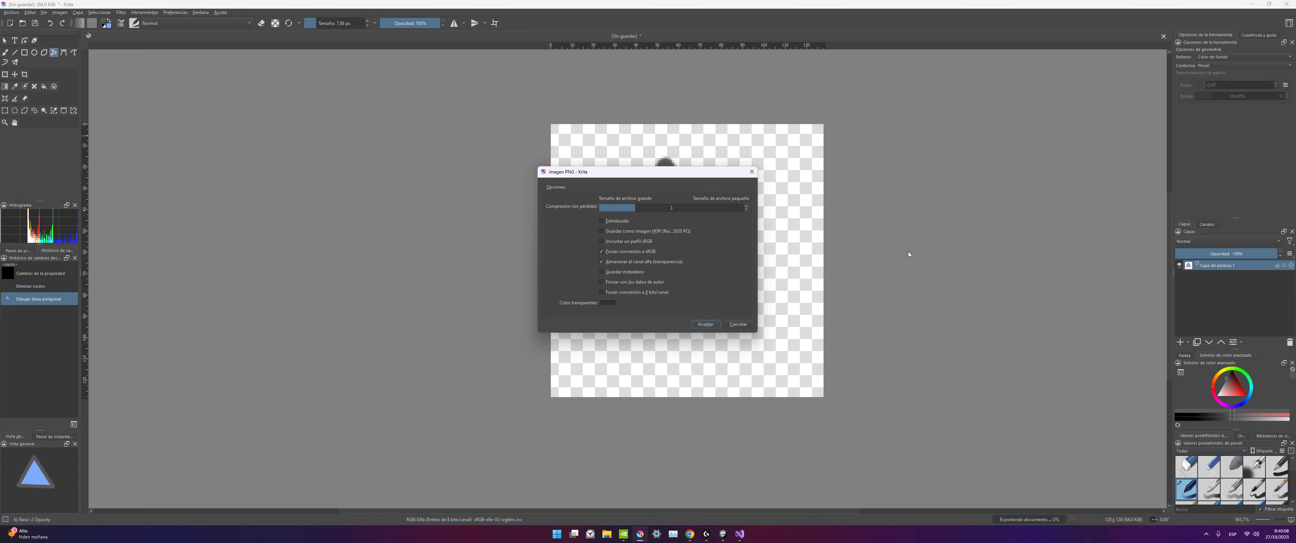
{"action": "left_click", "coordinate": [705, 324]}
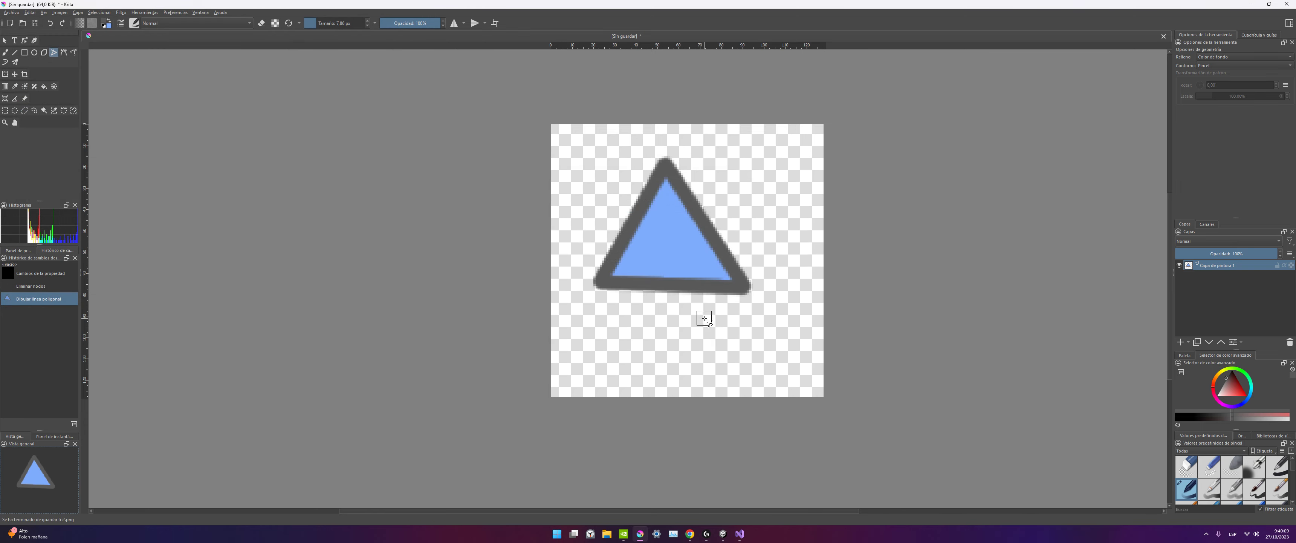
{"action": "left_click", "coordinate": [1252, 4]}
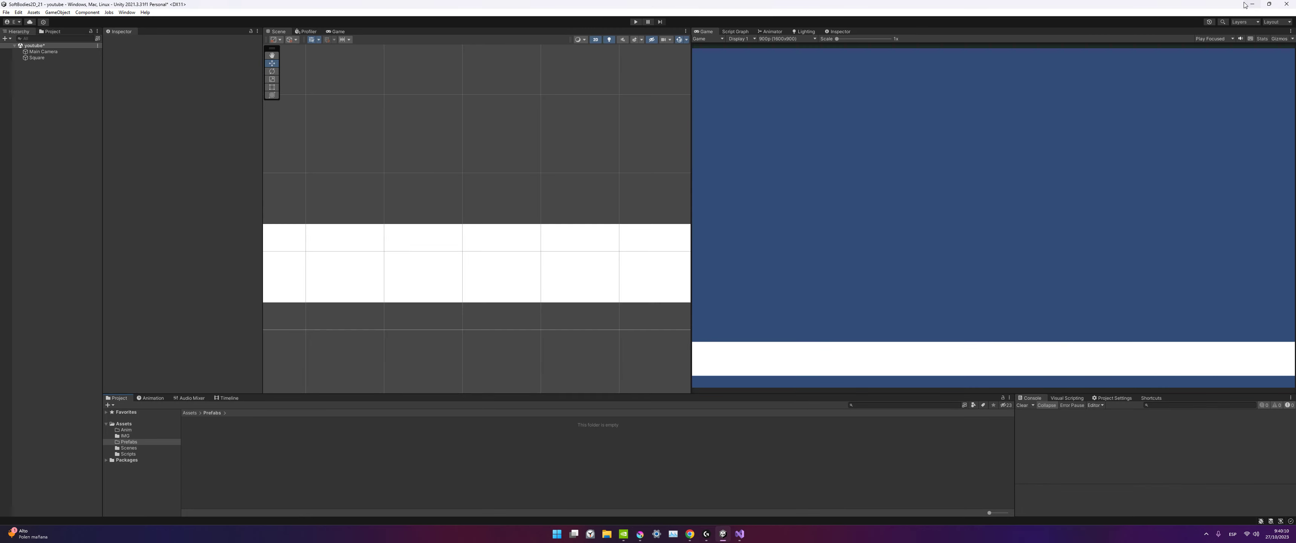
Drag tri2.png from the desktop into Unity's Prefabs folder, then maximize the editor again.
{"action": "right_click", "coordinate": [244, 439]}
{"action": "left_click", "coordinate": [239, 447]}
{"action": "left_click", "coordinate": [1269, 5]}
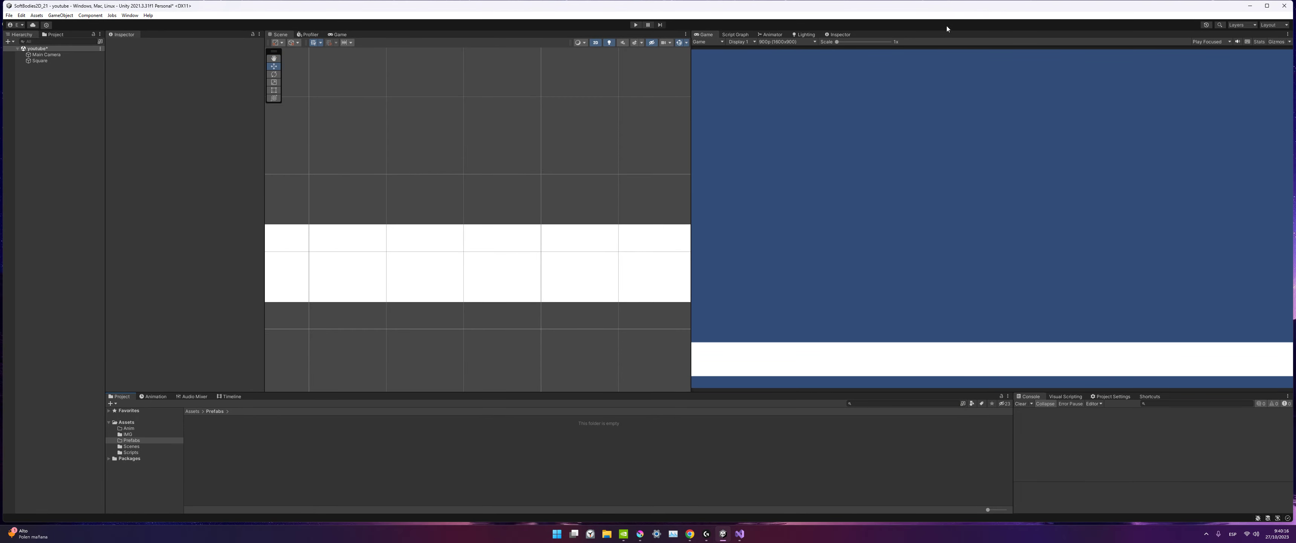
{"action": "mouse_move", "coordinate": [947, 28]}
{"action": "left_mouse_down"}
{"action": "mouse_move", "coordinate": [1220, 45]}
{"action": "mouse_move", "coordinate": [1216, 477]}
{"action": "left_mouse_up"}
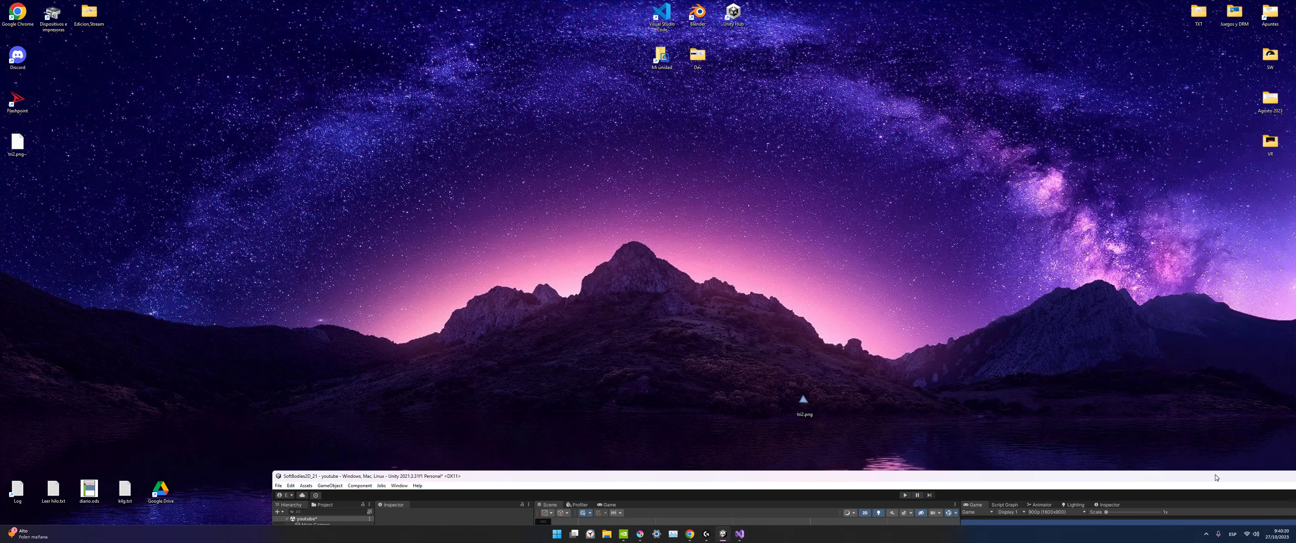
{"action": "left_click_drag", "start_coordinate": [803, 419], "coordinate": [20, 239]}
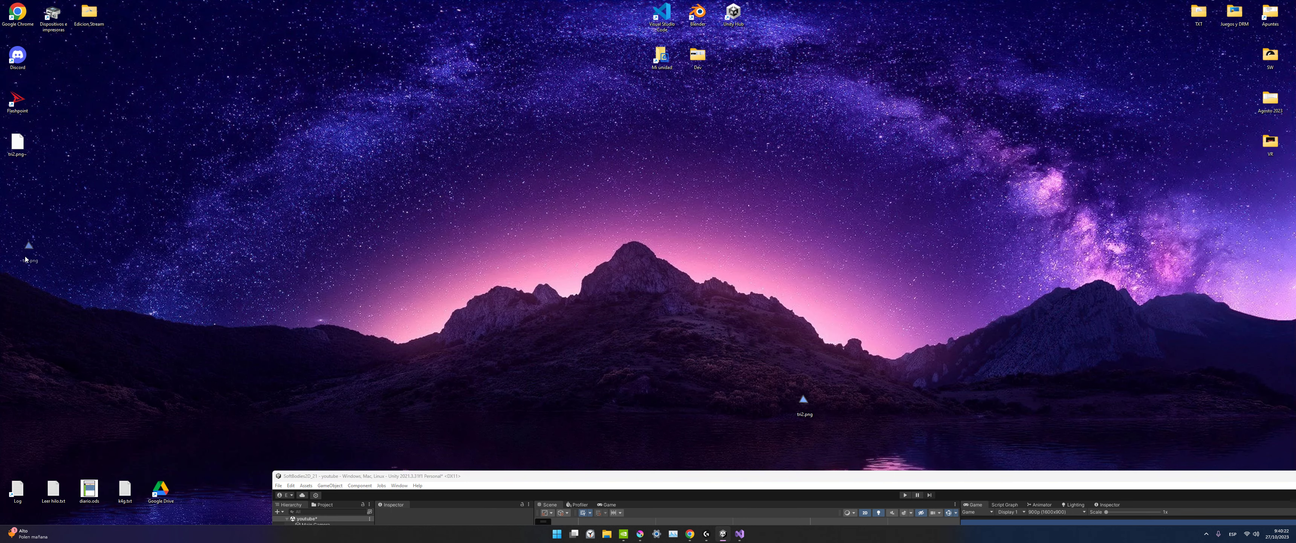
{"action": "left_click_drag", "start_coordinate": [487, 477], "coordinate": [415, 74]}
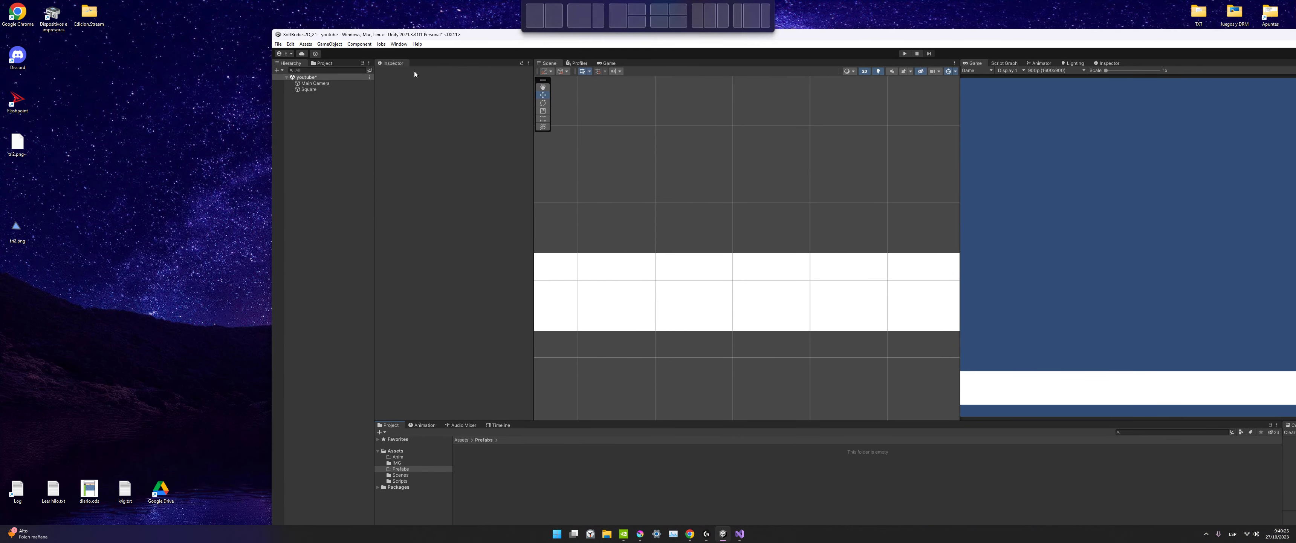
{"action": "left_click_drag", "start_coordinate": [17, 143], "coordinate": [102, 263]}
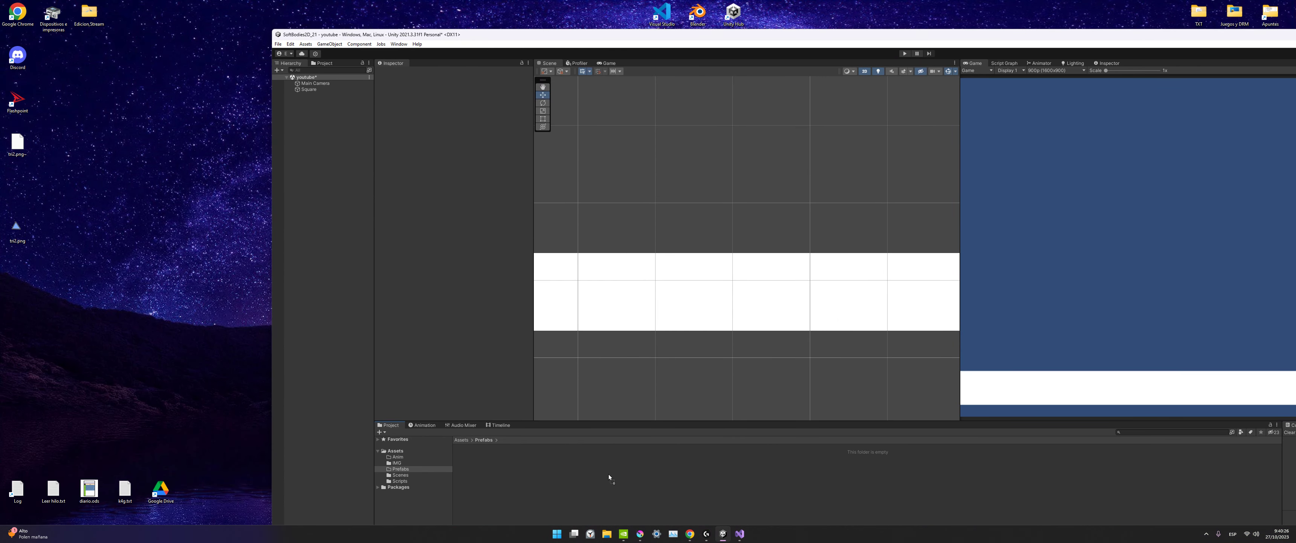
{"action": "left_click_drag", "start_coordinate": [16, 228], "coordinate": [619, 483]}
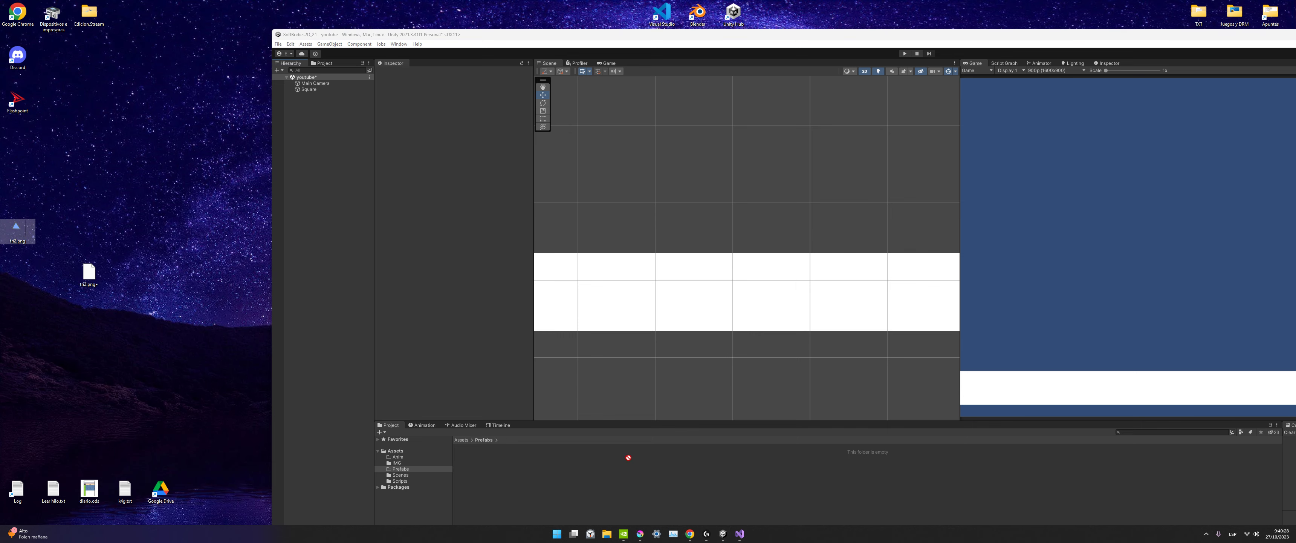
{"action": "left_click", "coordinate": [89, 273]}
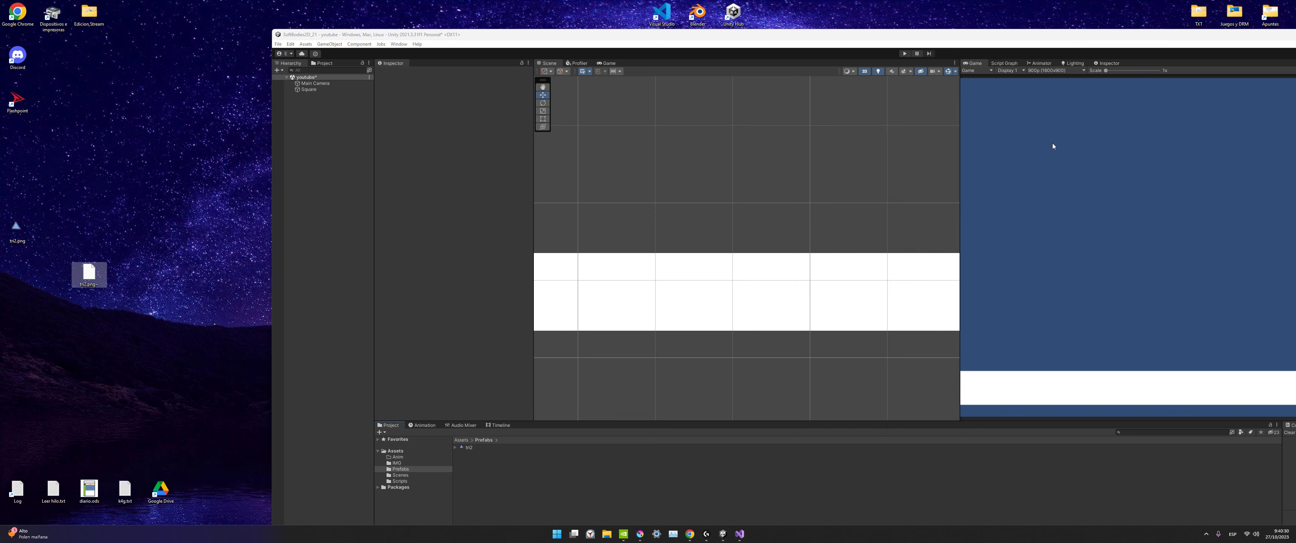
{"action": "double_click", "coordinate": [1140, 35]}
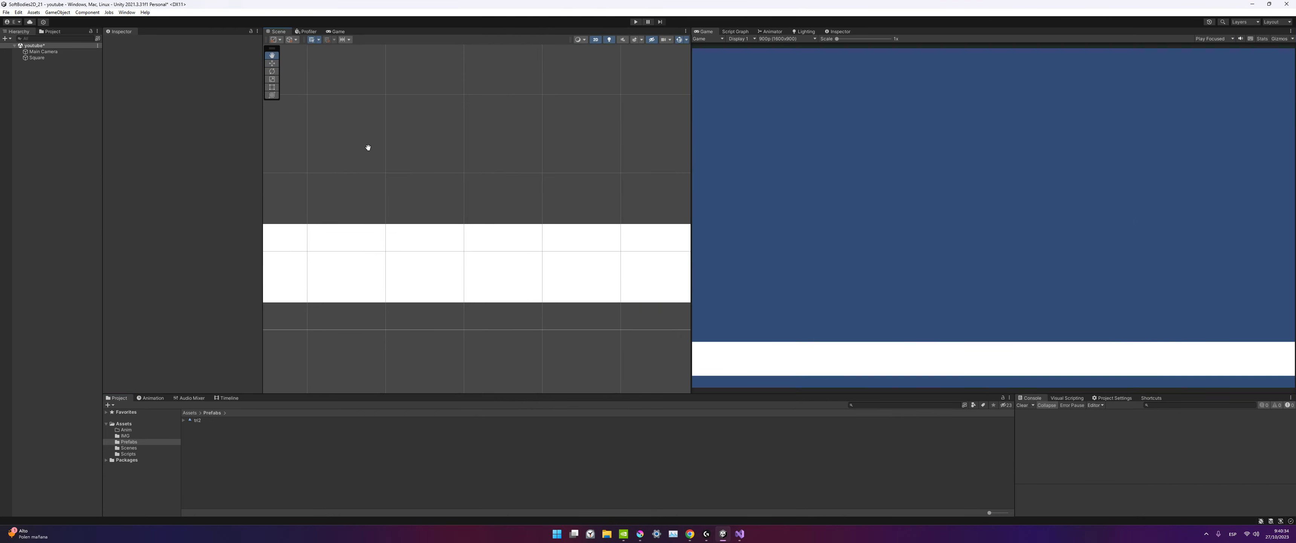
Move tri2 to the Assets root and drag the tri2 sprite into the scene above the ground bar.
{"action": "scroll", "coordinate": [411, 162], "scroll_direction": "down", "scroll_amount": 5}
{"action": "scroll", "coordinate": [415, 171], "scroll_direction": "down", "scroll_amount": 3}
{"action": "scroll", "coordinate": [416, 180], "scroll_direction": "down", "scroll_amount": 3}
{"action": "left_click_drag", "start_coordinate": [416, 179], "coordinate": [500, 230]}
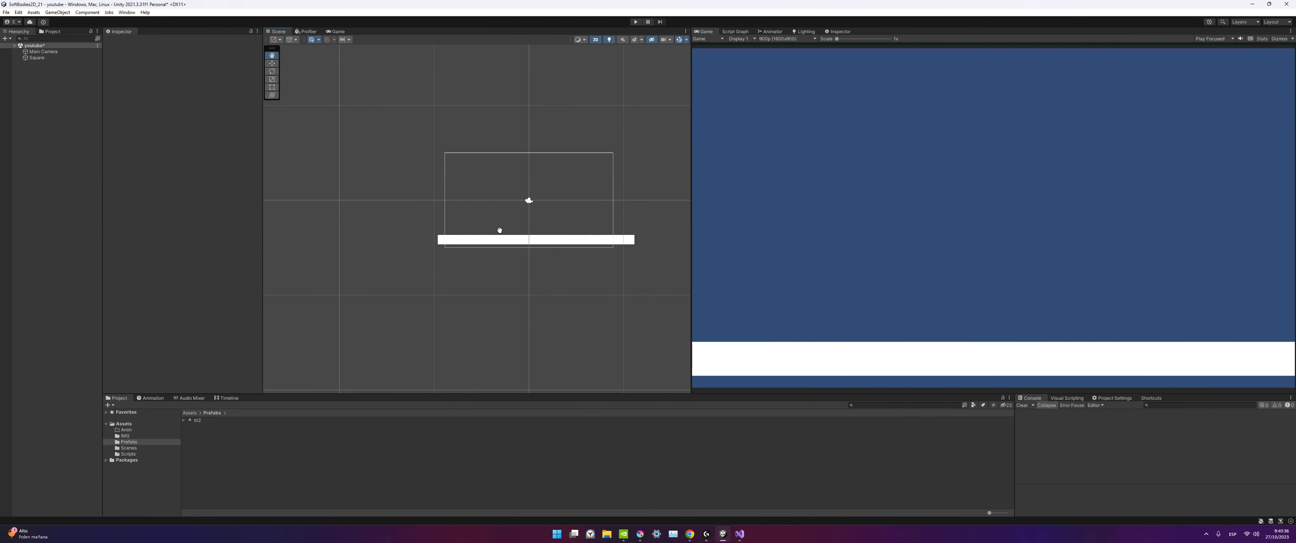
{"action": "left_click", "coordinate": [198, 421]}
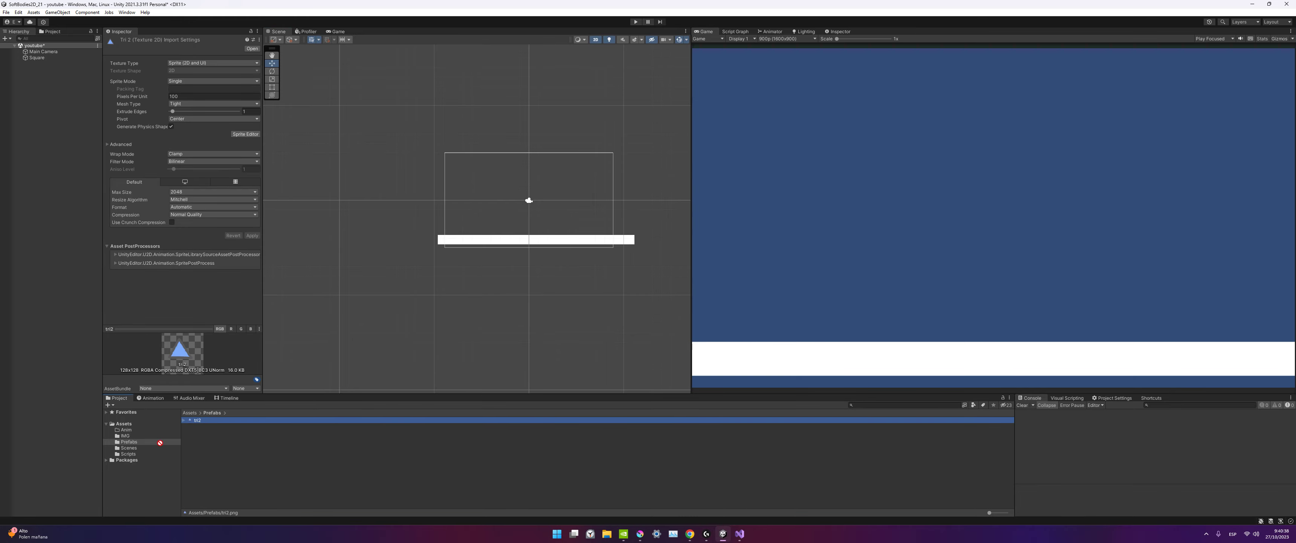
{"action": "left_click_drag", "start_coordinate": [160, 443], "coordinate": [124, 423]}
{"action": "left_click", "coordinate": [124, 423]}
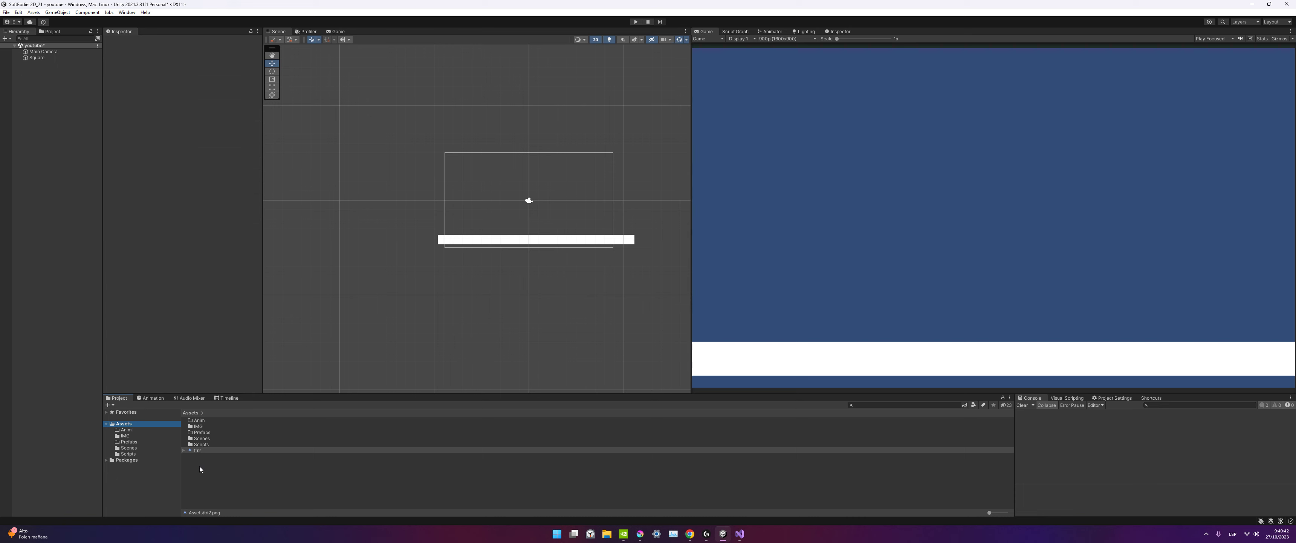
{"action": "mouse_move", "coordinate": [198, 450]}
{"action": "left_mouse_down"}
{"action": "mouse_move", "coordinate": [549, 208]}
{"action": "mouse_move", "coordinate": [503, 223]}
{"action": "left_mouse_up"}
{"action": "scroll", "coordinate": [520, 237], "scroll_direction": "up", "scroll_amount": 3}
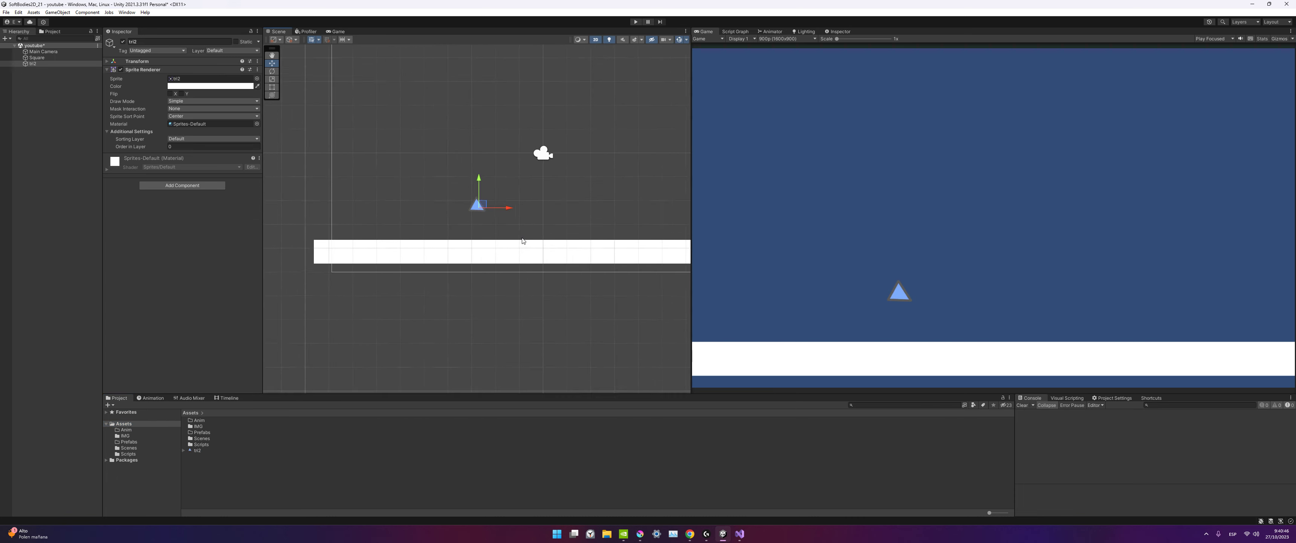
{"action": "scroll", "coordinate": [523, 241], "scroll_direction": "up", "scroll_amount": 2}
{"action": "middle_click_drag", "start_coordinate": [550, 240], "coordinate": [642, 249]}
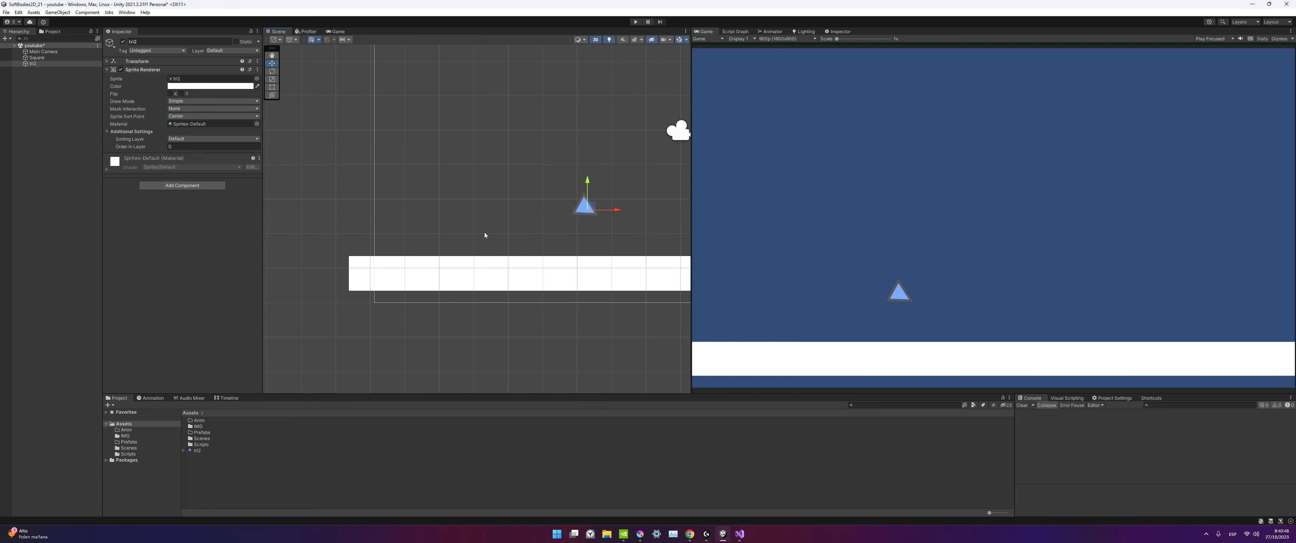
Select the tri2 image asset to show its Texture 2D import settings in the Inspector.
{"action": "left_click", "coordinate": [197, 451]}
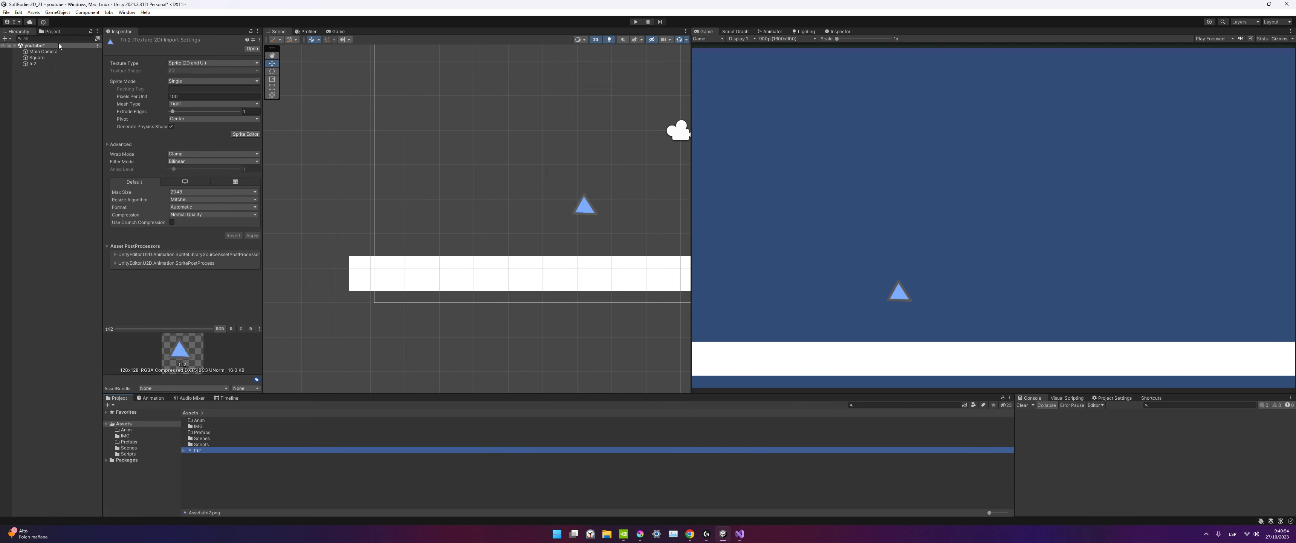
{"action": "left_click", "coordinate": [52, 64]}
{"action": "left_click", "coordinate": [201, 445]}
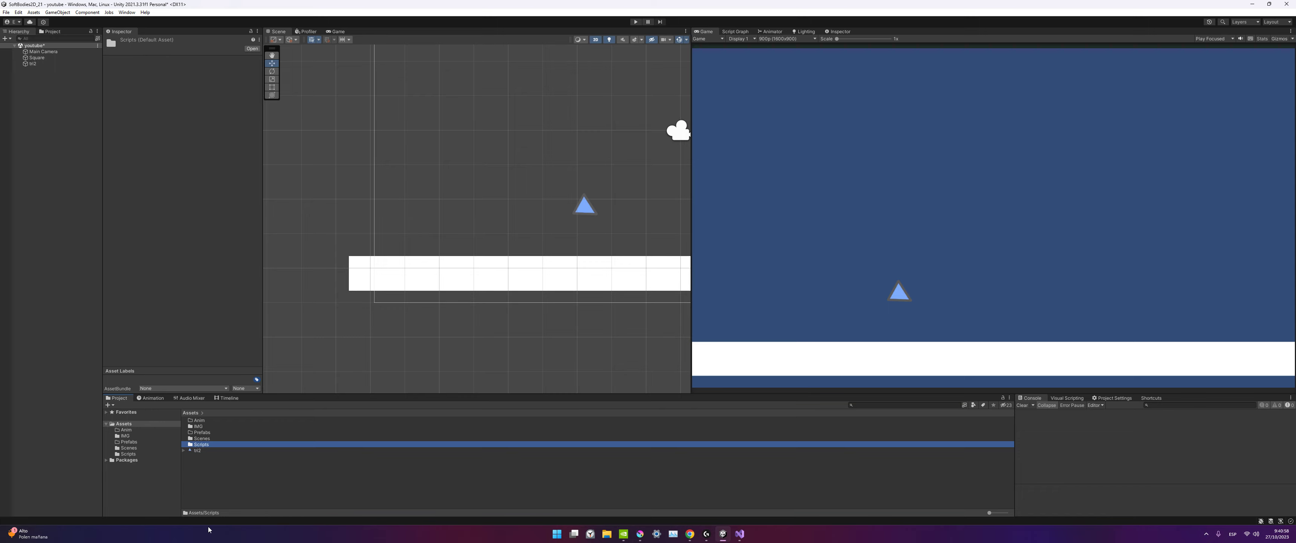
{"action": "left_click", "coordinate": [197, 449]}
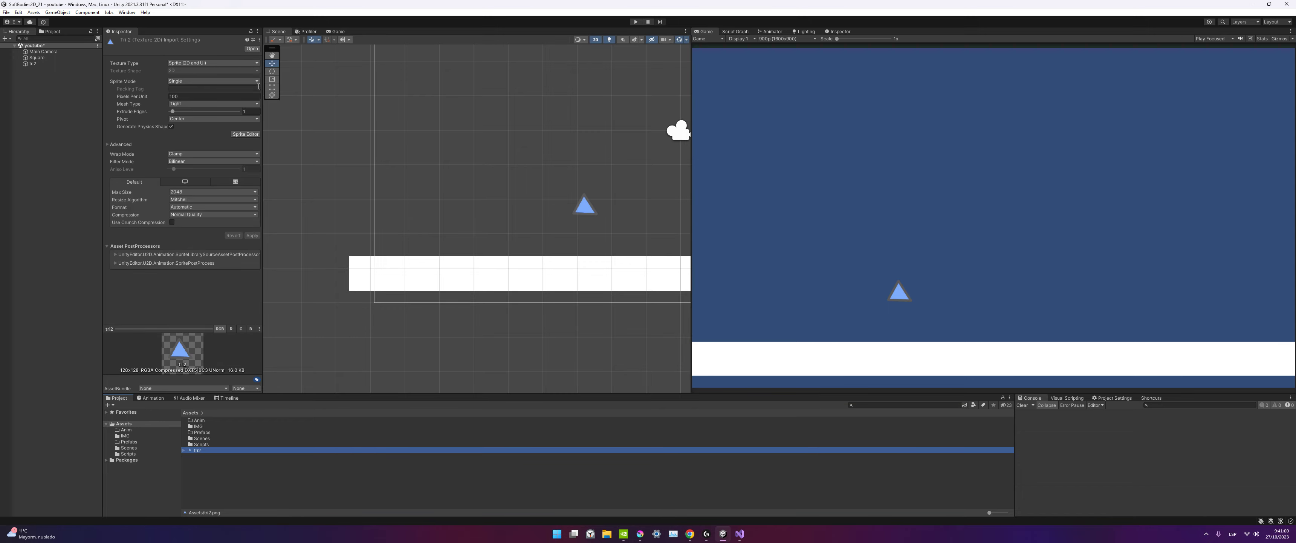
Open tri2 in the Sprite Editor and switch to the Skinning Editor mode.
{"action": "left_click", "coordinate": [249, 134]}
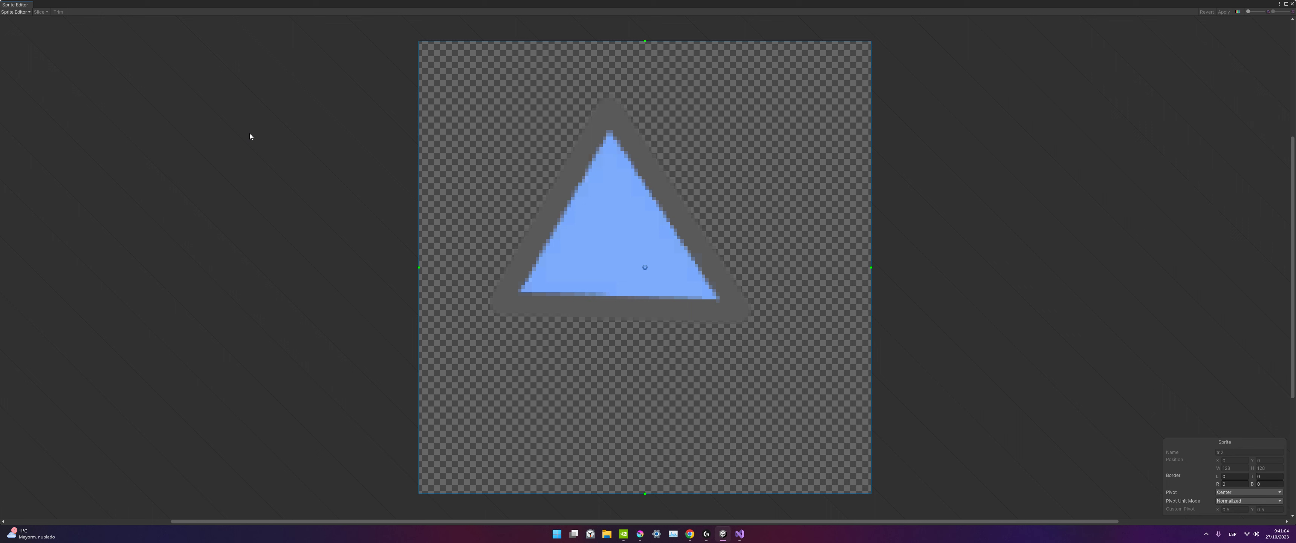
{"action": "left_click", "coordinate": [15, 11]}
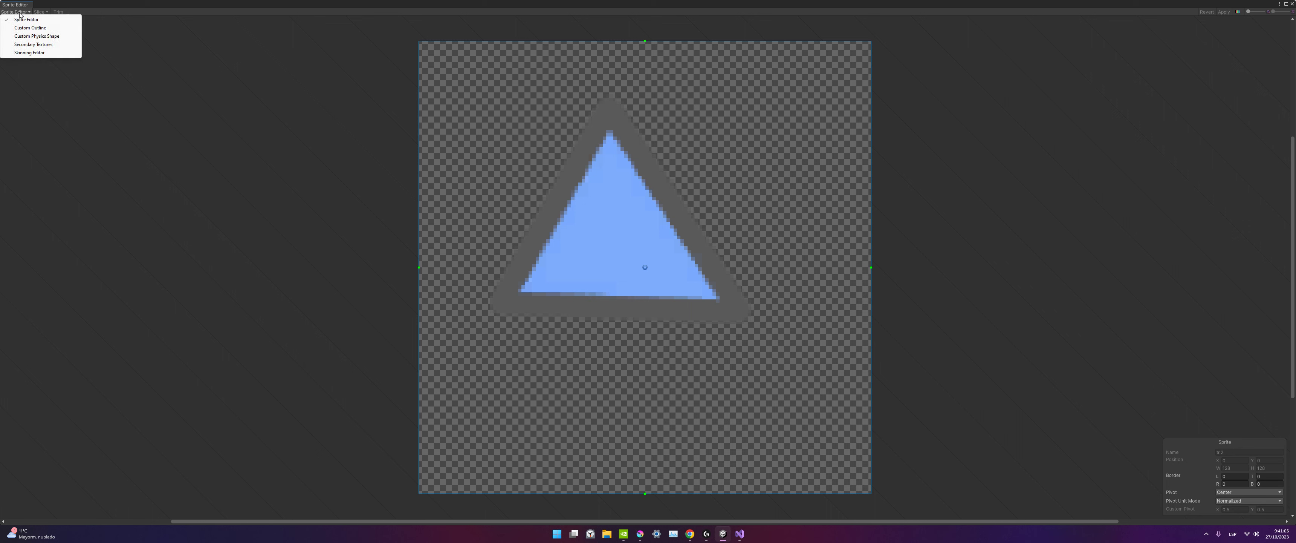
{"action": "left_click", "coordinate": [40, 53]}
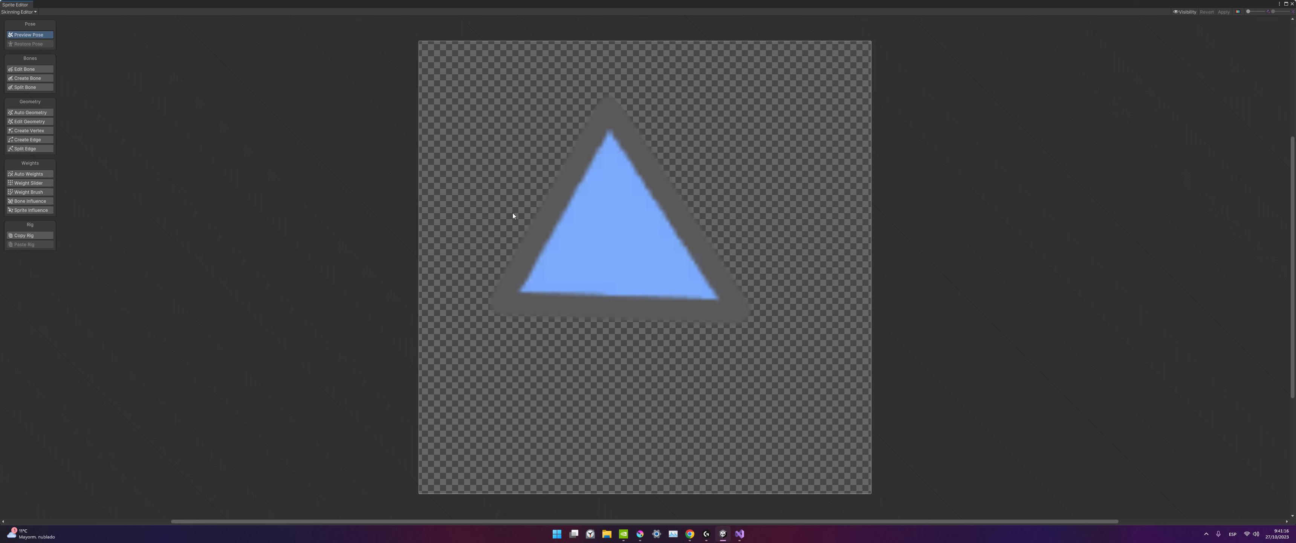
Select the sprite to show its mesh and draw a first bone at the triangle's centre.
{"action": "left_click", "coordinate": [676, 270]}
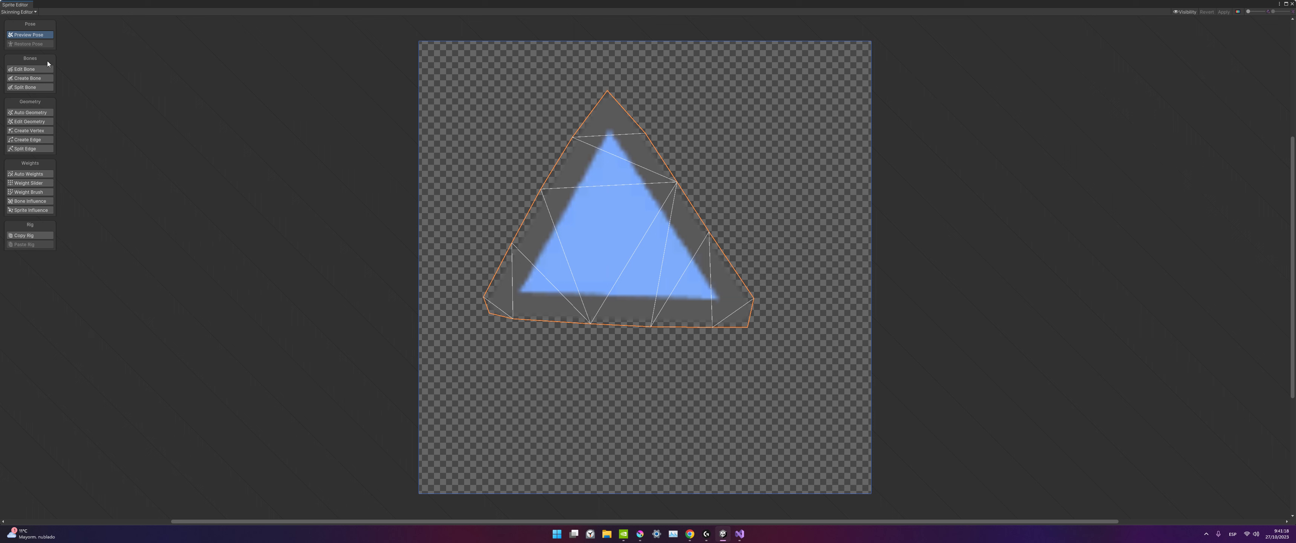
{"action": "left_click", "coordinate": [617, 236]}
{"action": "left_click", "coordinate": [615, 226]}
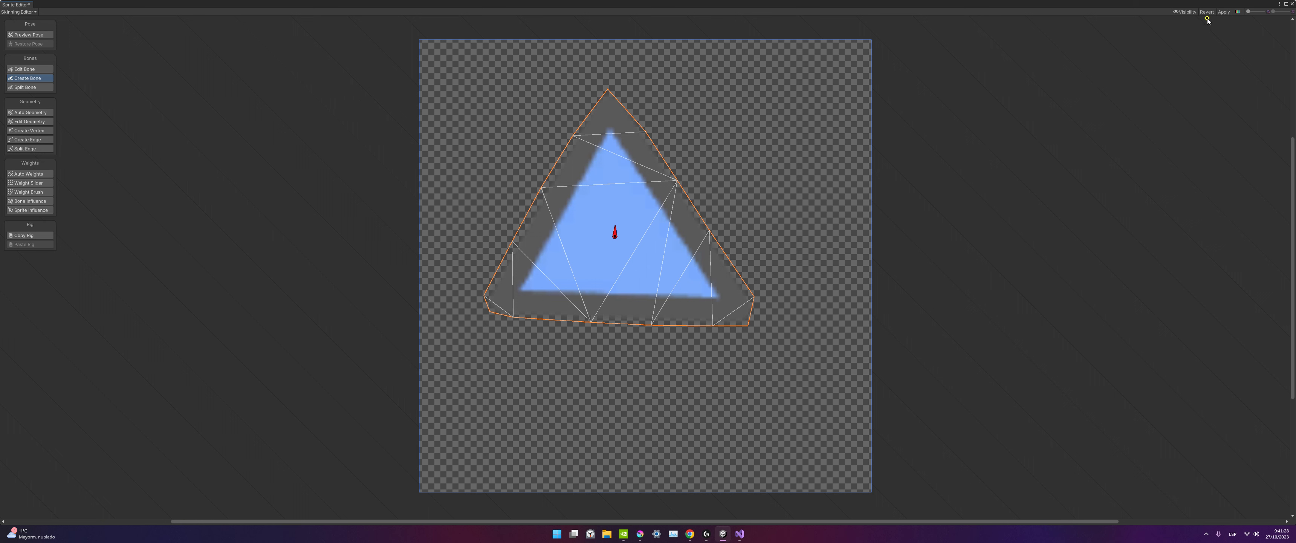
Draw bone_2, bone_3 and bone_4 into the triangle's top, bottom-right and bottom-left corners.
{"action": "left_click", "coordinate": [1188, 12]}
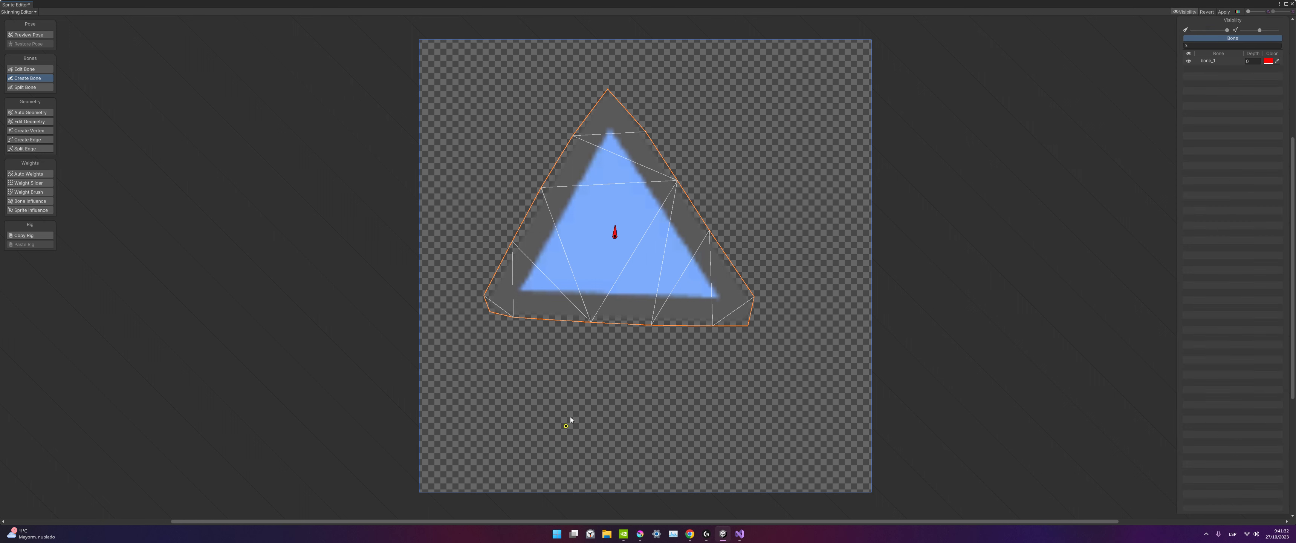
{"action": "left_click", "coordinate": [608, 95]}
{"action": "left_click", "coordinate": [609, 113]}
{"action": "left_click", "coordinate": [749, 314]}
{"action": "left_click", "coordinate": [724, 303]}
{"action": "scroll", "coordinate": [694, 302], "scroll_direction": "down", "scroll_amount": 2}
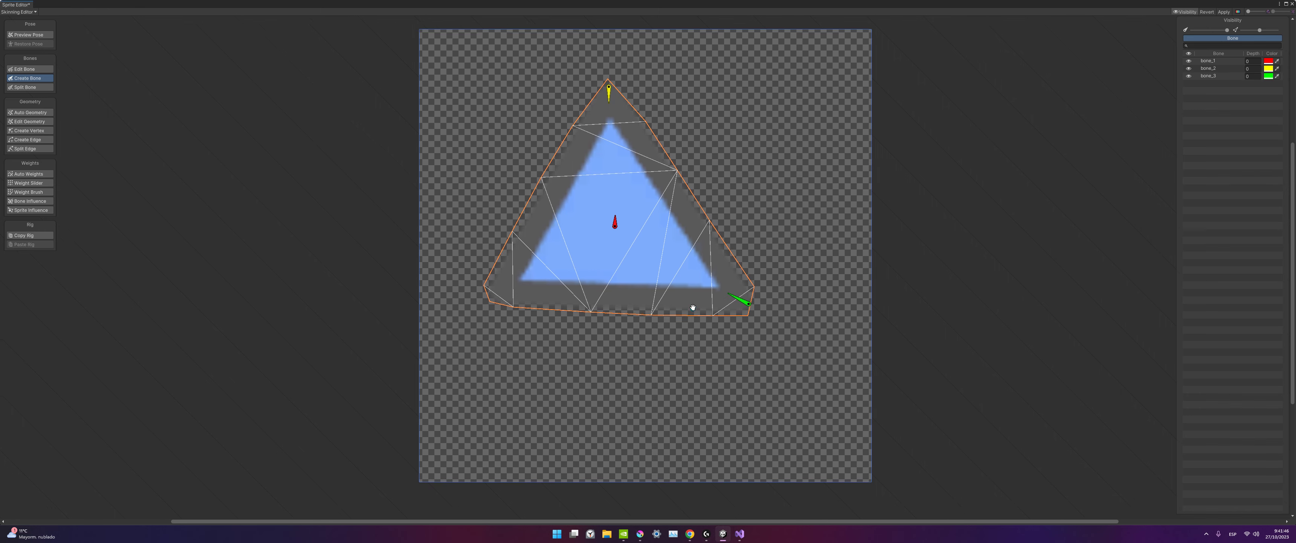
{"action": "left_click", "coordinate": [494, 288]}
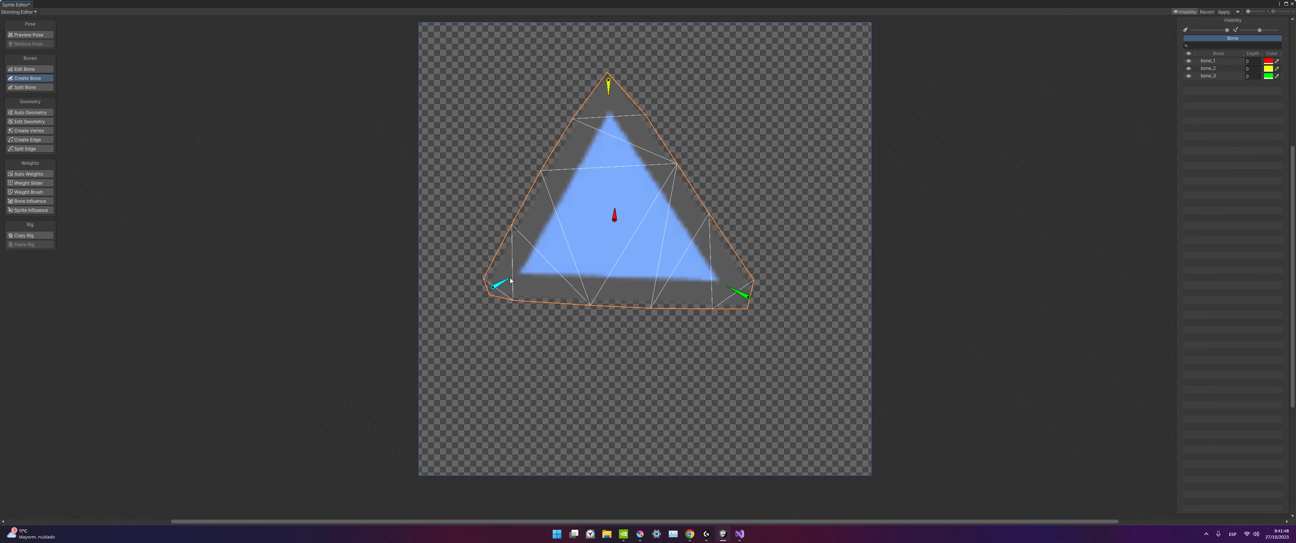
{"action": "left_click", "coordinate": [506, 279]}
Rename the central bone_1 to root_triangulo.
{"action": "left_click", "coordinate": [1208, 60]}
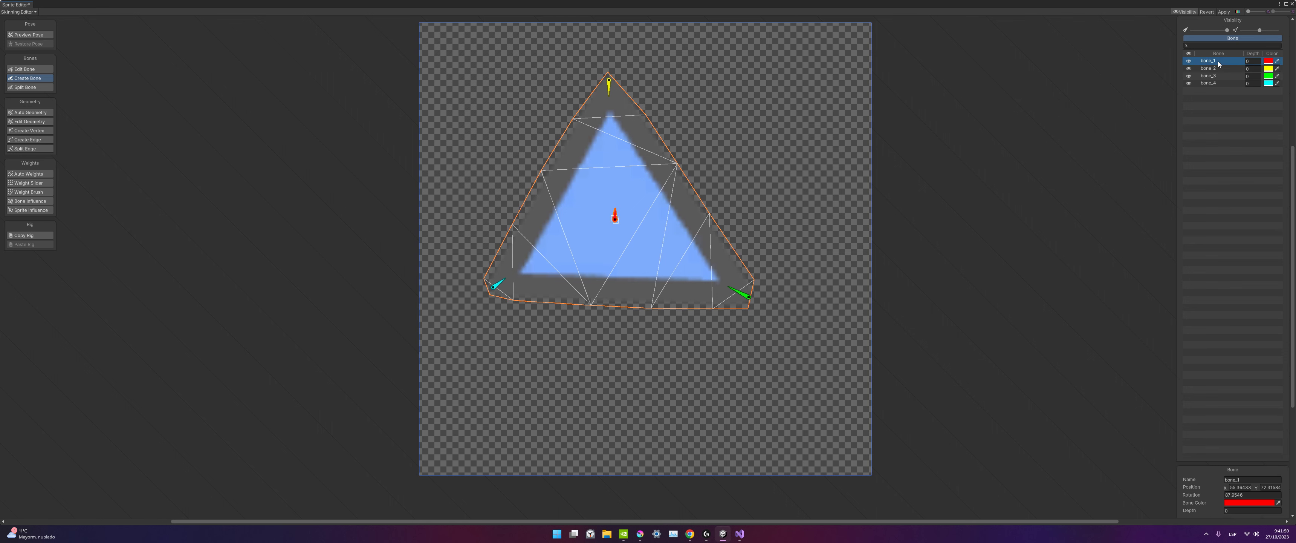
{"action": "type", "text": "root_triangulo"}
{"action": "key", "text": "Return"}
{"action": "key", "text": "Escape"}
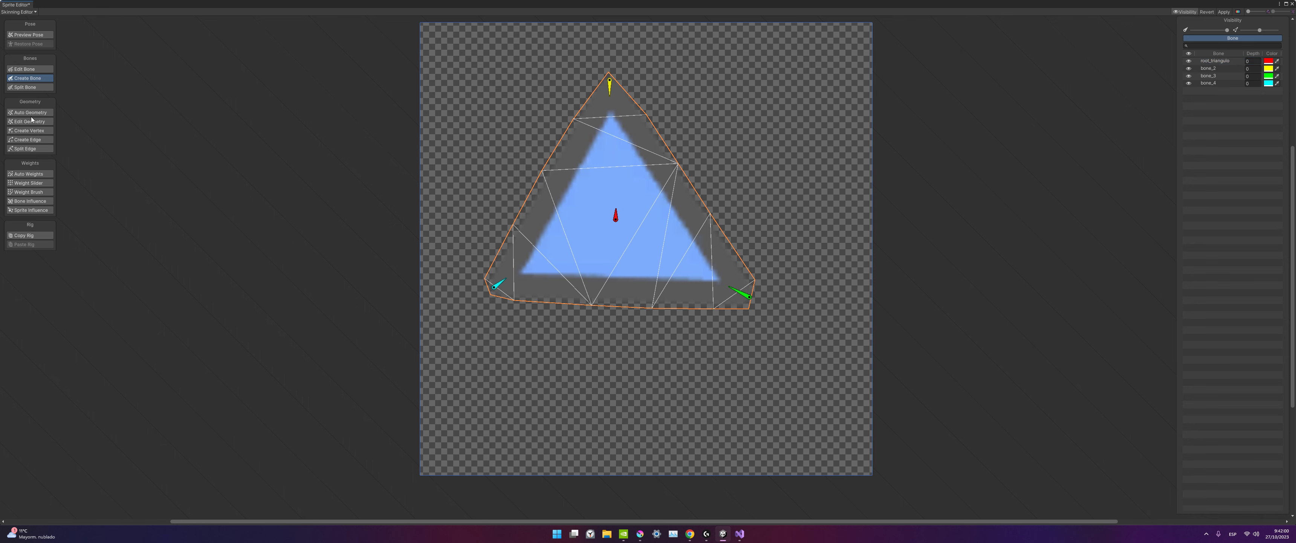
Generate and apply Auto Weights for tri2's four bones, then close the Sprite Editor.
{"action": "left_click", "coordinate": [35, 174]}
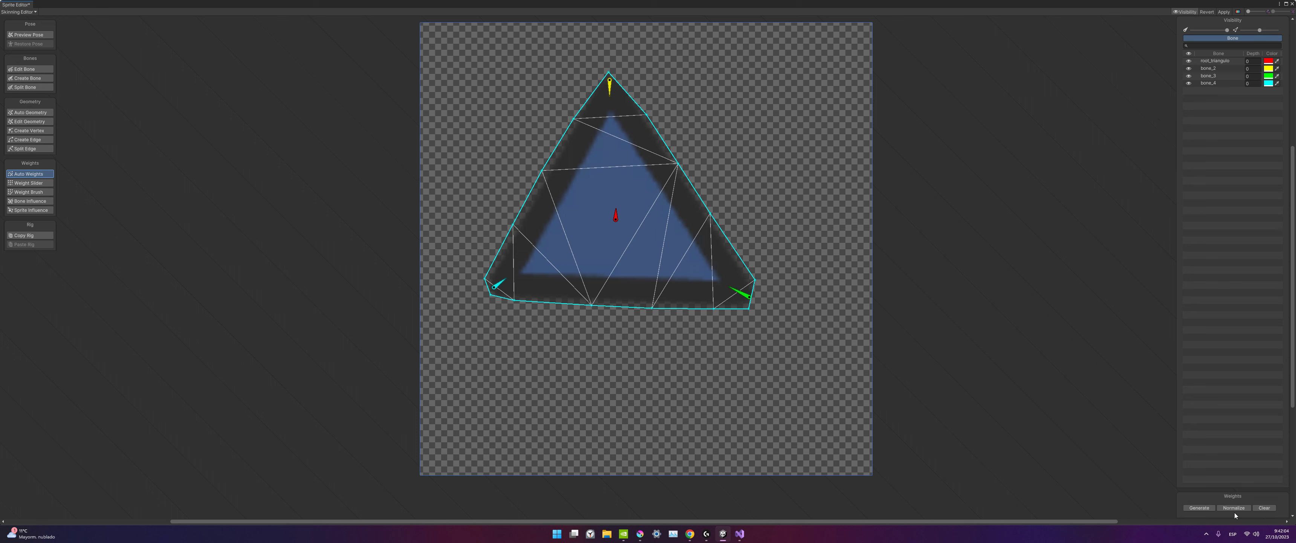
{"action": "left_click", "coordinate": [1201, 508]}
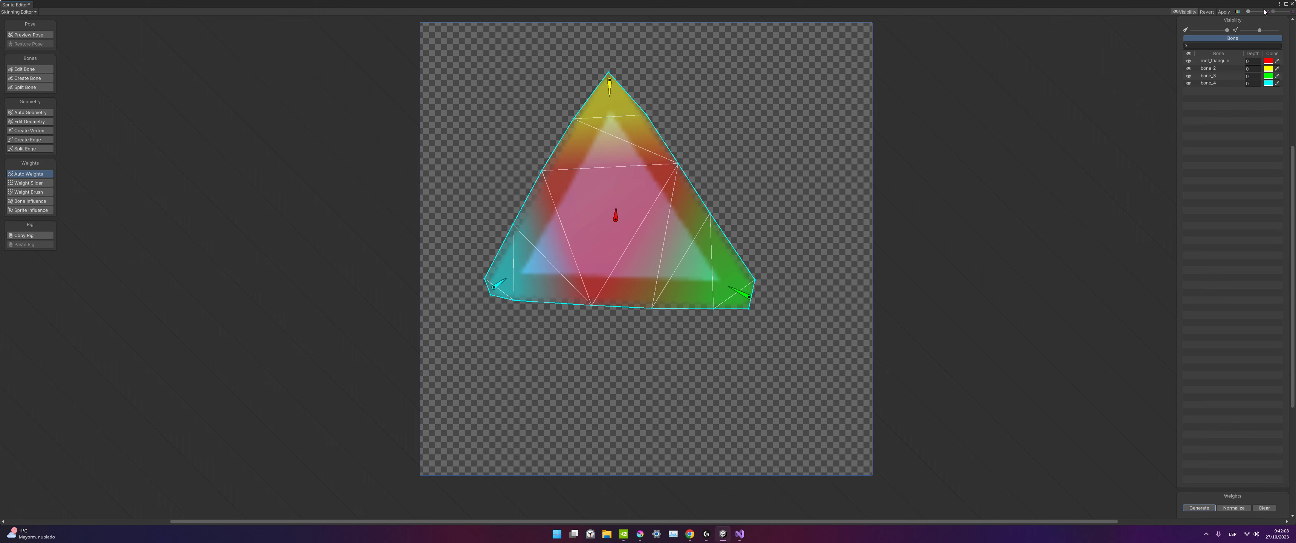
{"action": "left_click", "coordinate": [1226, 13]}
{"action": "left_click", "coordinate": [1292, 3]}
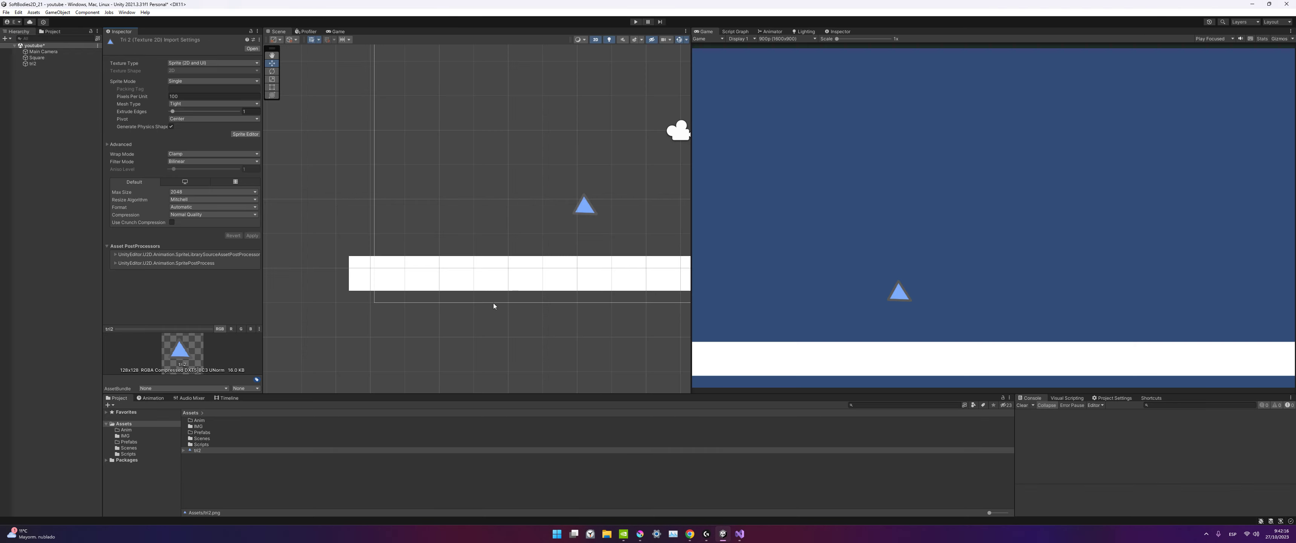
Add a Sprite Skin component to tri2, then undo it.
{"action": "left_click", "coordinate": [594, 203]}
{"action": "scroll", "coordinate": [593, 278], "scroll_direction": "up", "scroll_amount": 4}
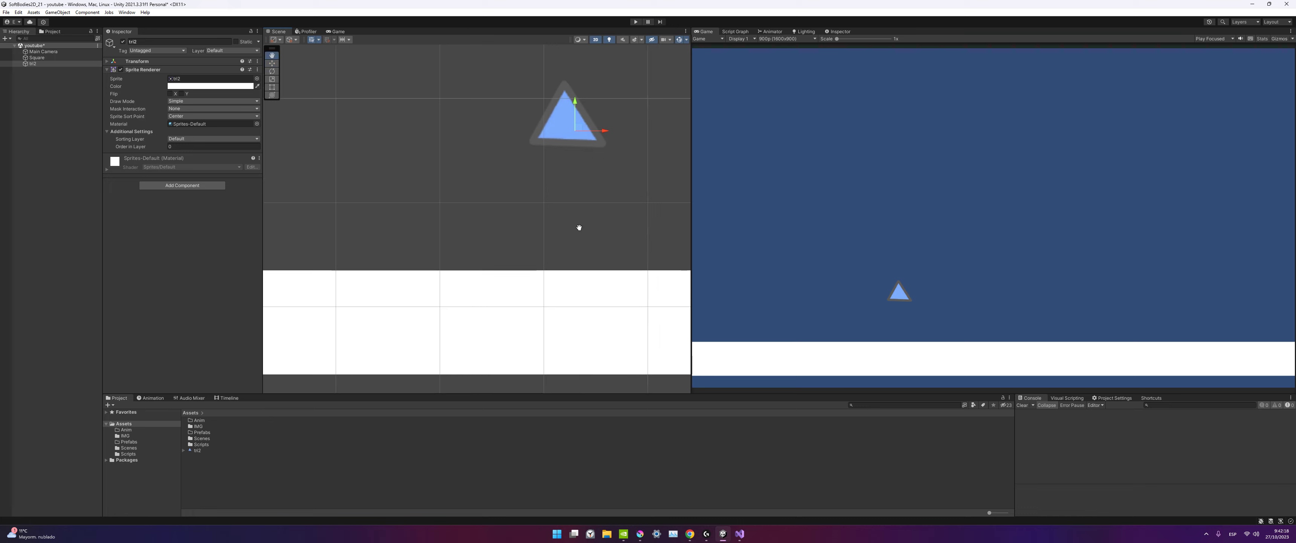
{"action": "mouse_move", "coordinate": [578, 226]}
{"action": "middle_mouse_down"}
{"action": "mouse_move", "coordinate": [538, 346]}
{"action": "mouse_move", "coordinate": [579, 354]}
{"action": "middle_mouse_up"}
{"action": "scroll", "coordinate": [579, 354], "scroll_direction": "up", "scroll_amount": 1}
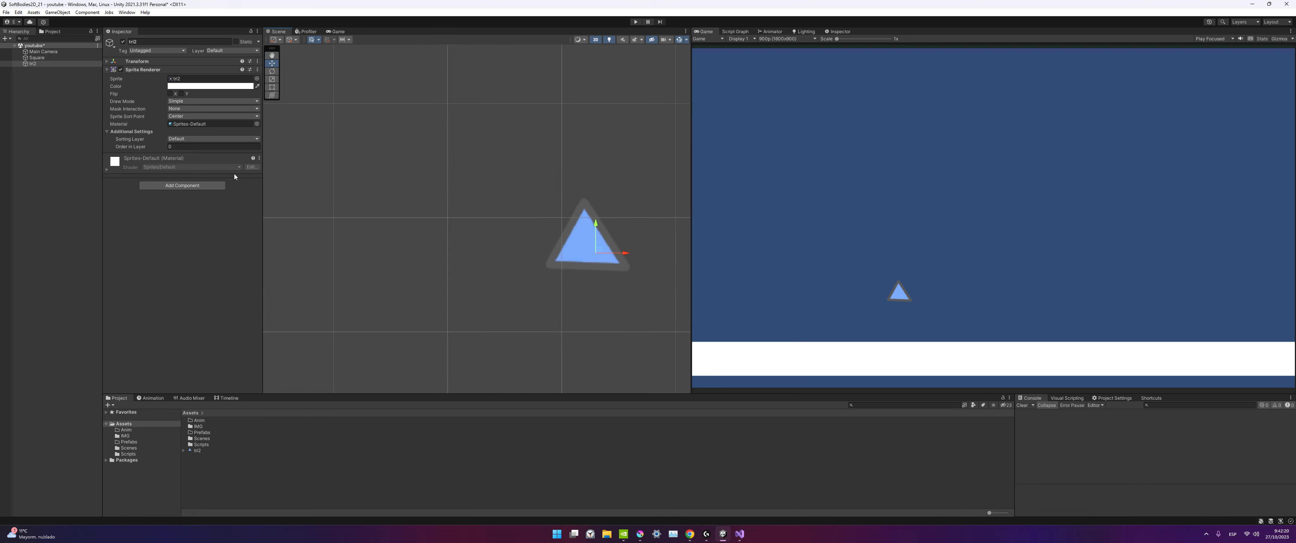
{"action": "left_click", "coordinate": [221, 185]}
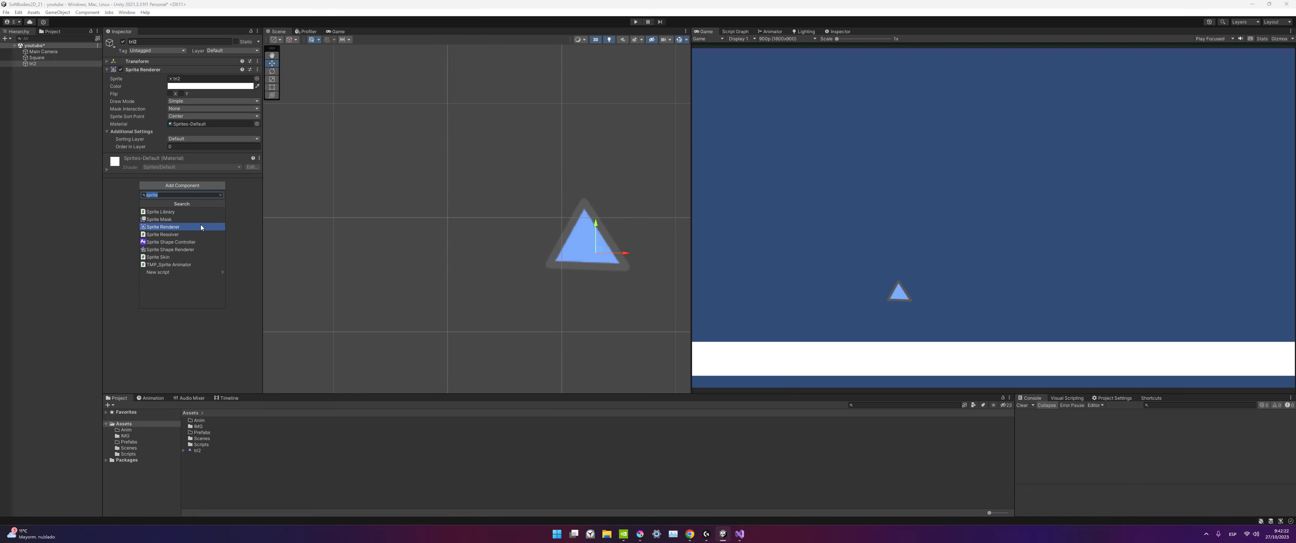
{"action": "type", "text": "ski"}
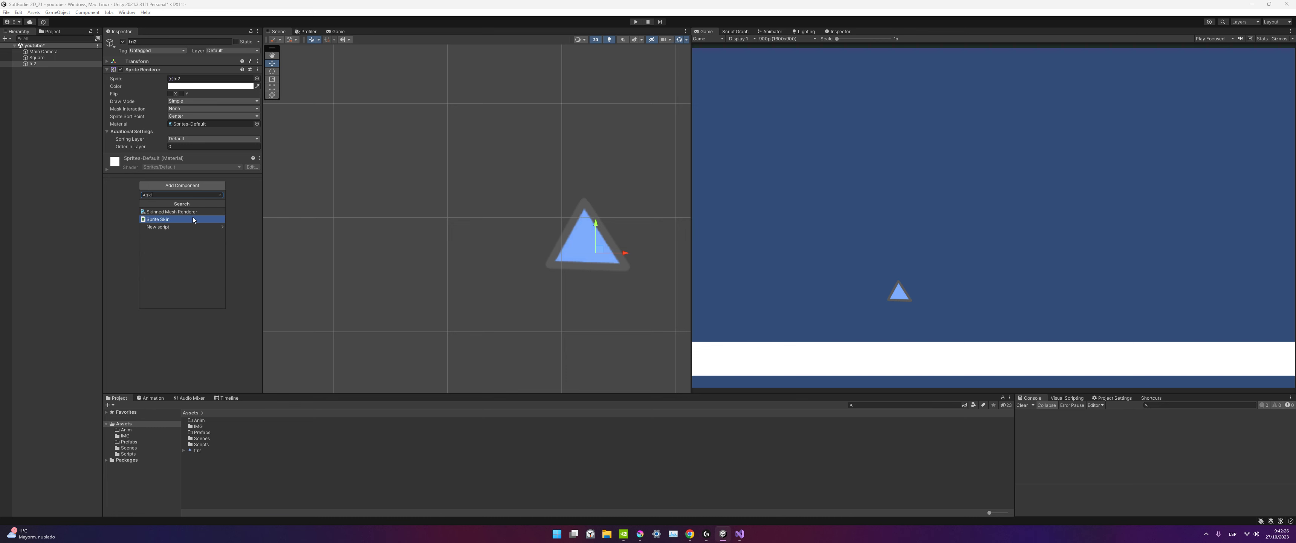
{"action": "left_click", "coordinate": [193, 219]}
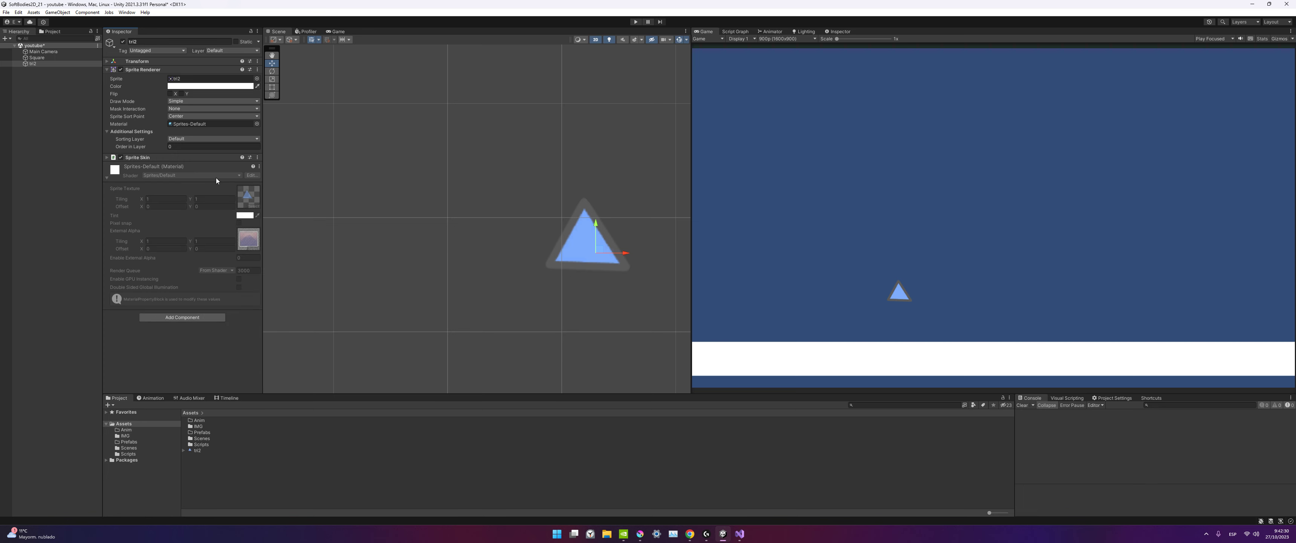
{"action": "left_click", "coordinate": [215, 176]}
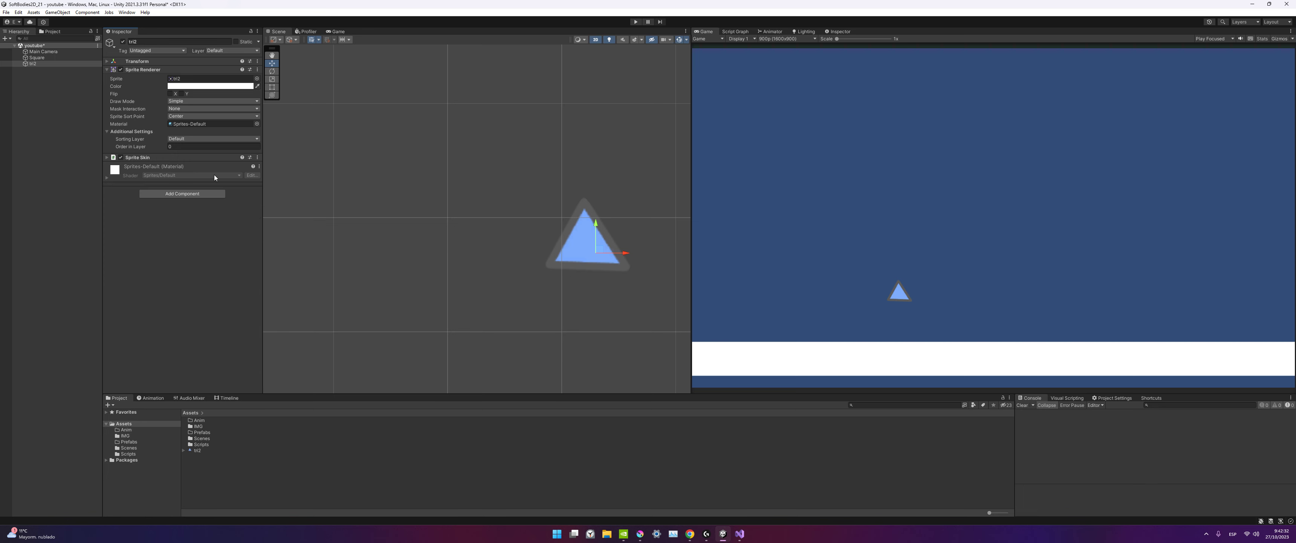
{"action": "left_click", "coordinate": [207, 169]}
{"action": "key", "text": "ctrl+z"}
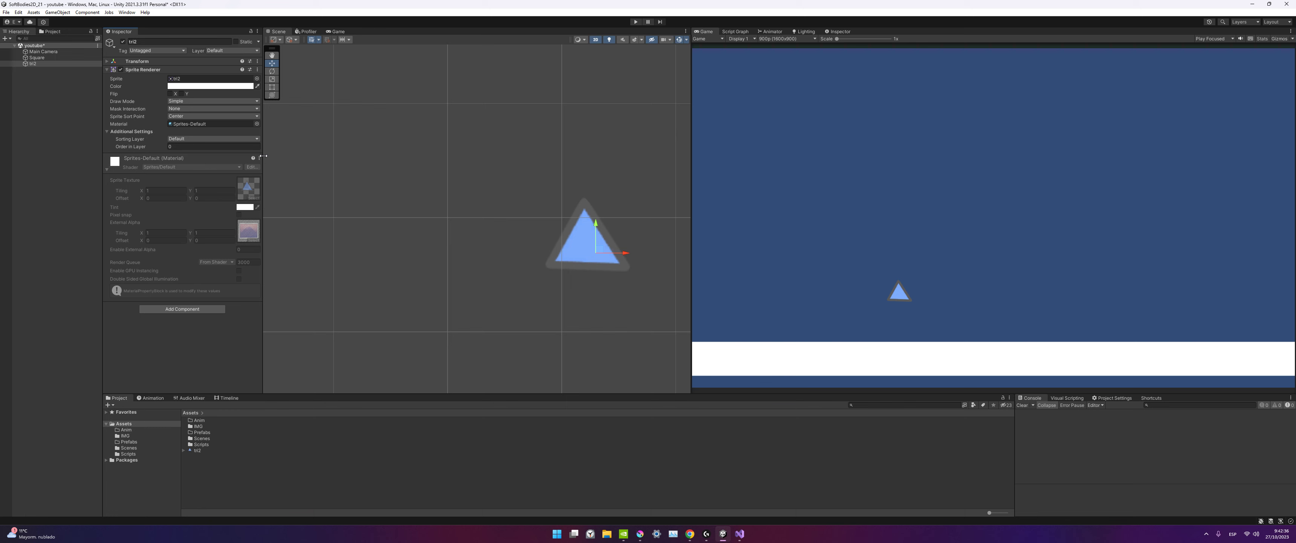
Add a Sprite Resolver and then a Sprite Skin to tri2, undoing each one.
{"action": "left_click", "coordinate": [190, 309]}
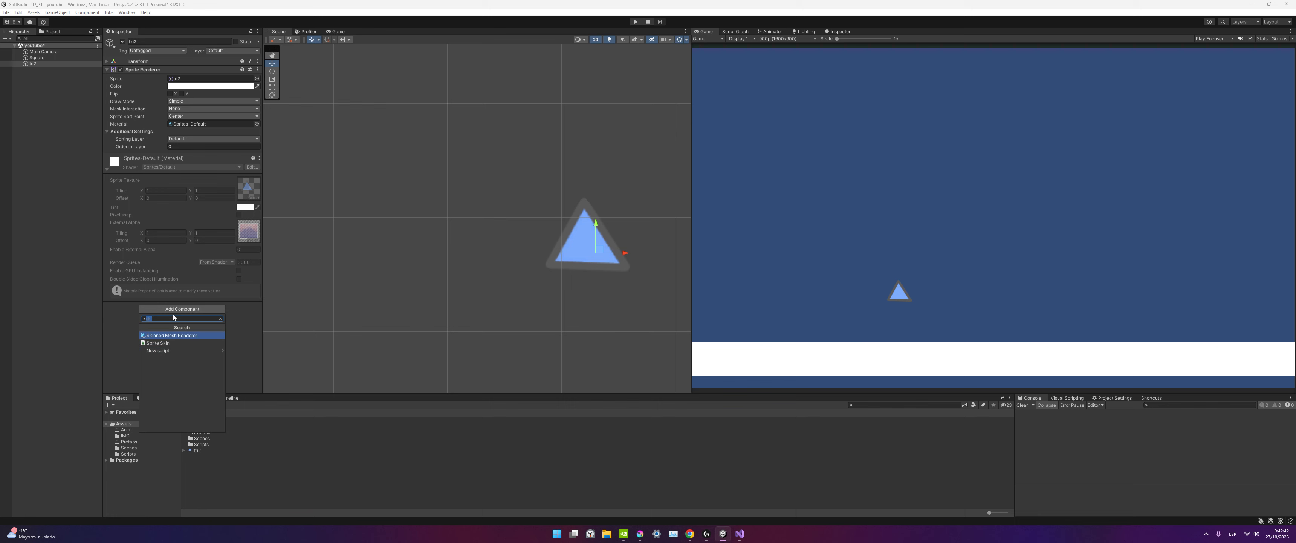
{"action": "type", "text": "bo"}
{"action": "key", "text": "BackSpace"}
{"action": "key", "text": "BackSpace"}
{"action": "type", "text": "box"}
{"action": "key", "text": "BackSpace"}
{"action": "key", "text": "BackSpace"}
{"action": "key", "text": "BackSpace"}
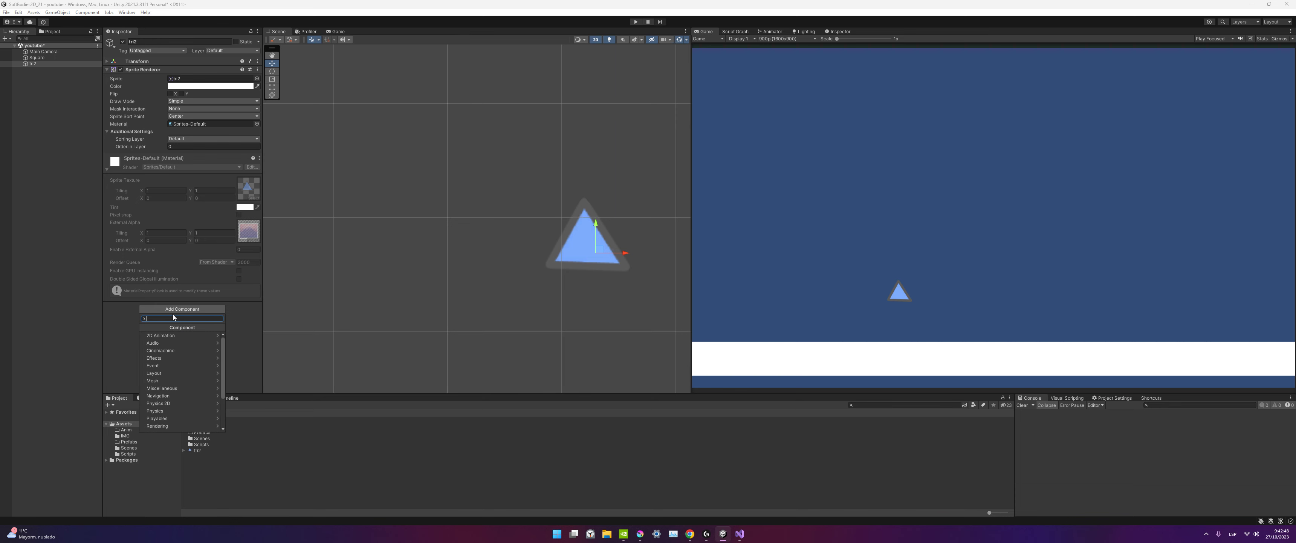
{"action": "type", "text": "spri"}
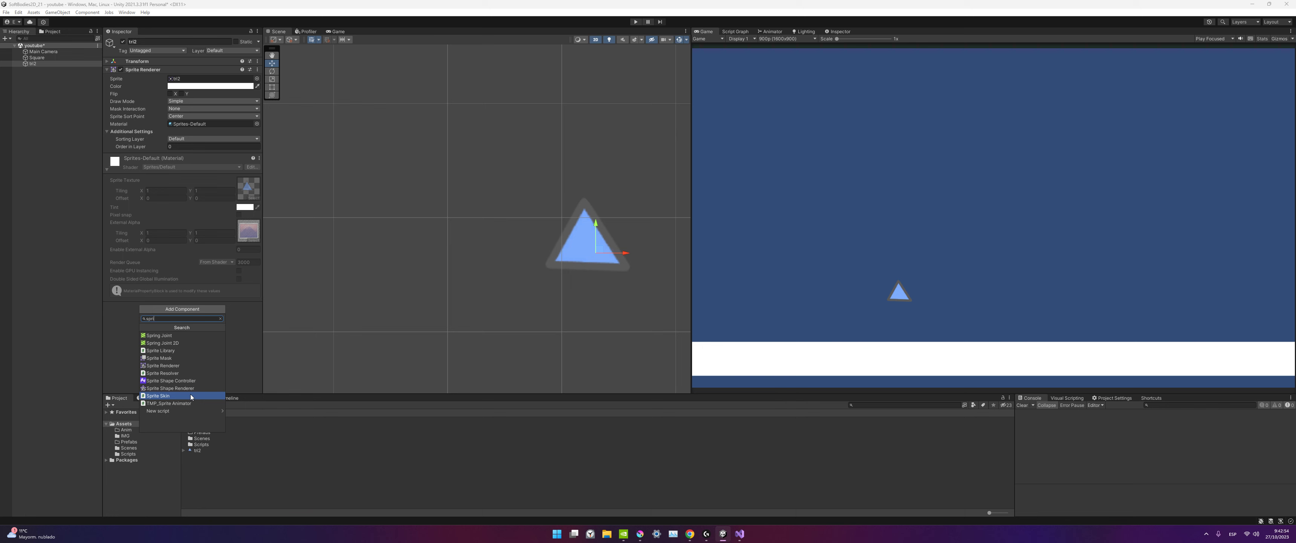
{"action": "left_click", "coordinate": [189, 373]}
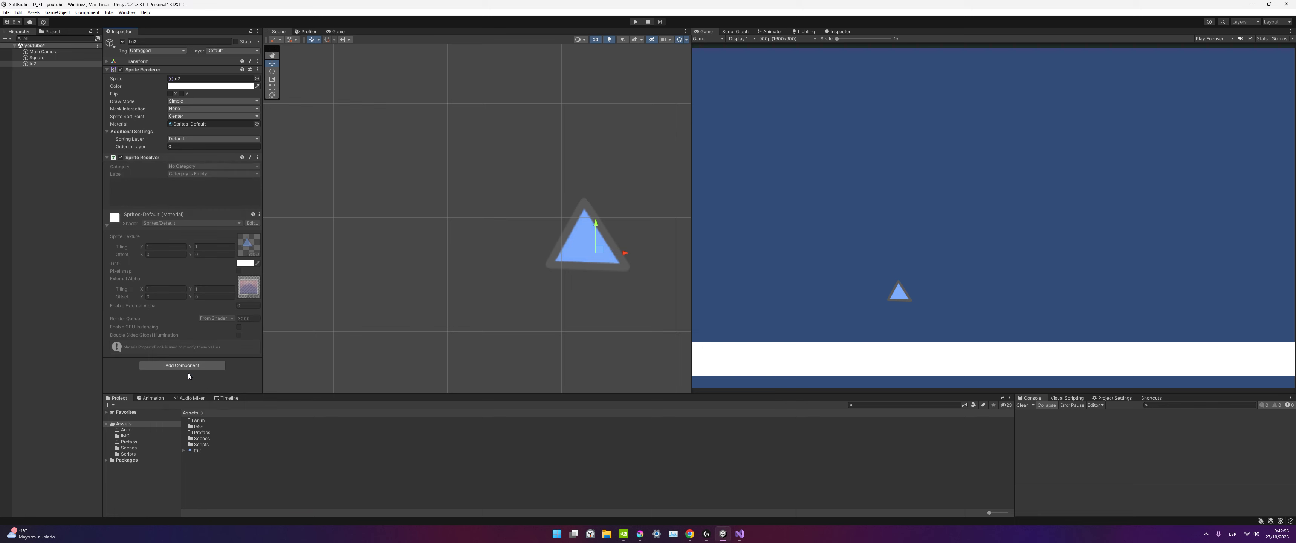
{"action": "key", "text": "ctrl+z"}
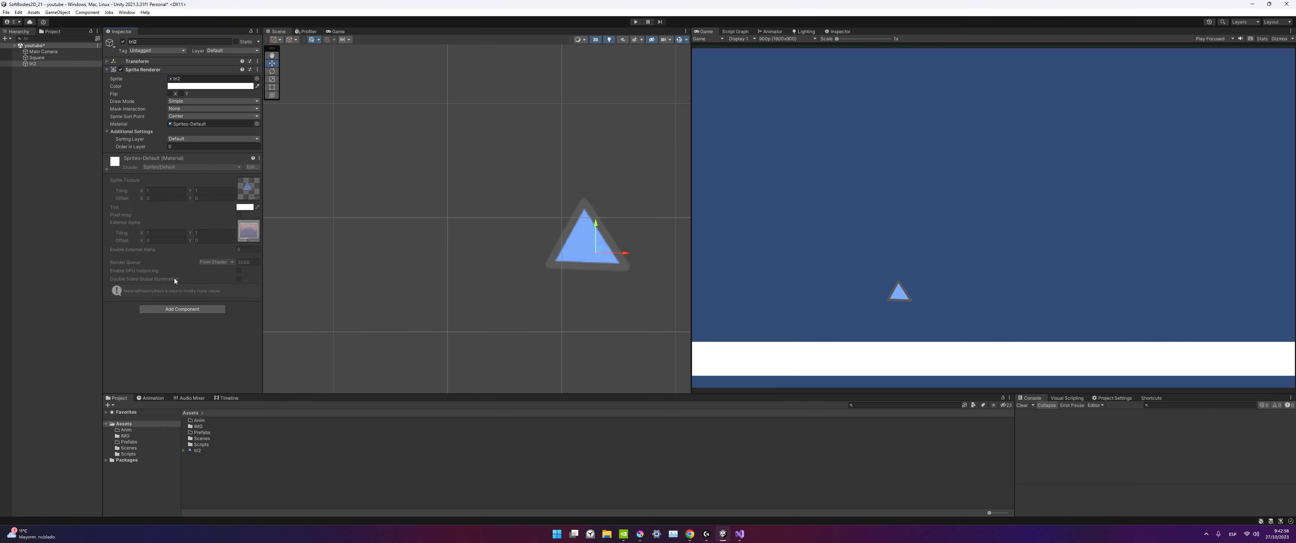
{"action": "left_click", "coordinate": [163, 308]}
{"action": "left_click", "coordinate": [178, 395]}
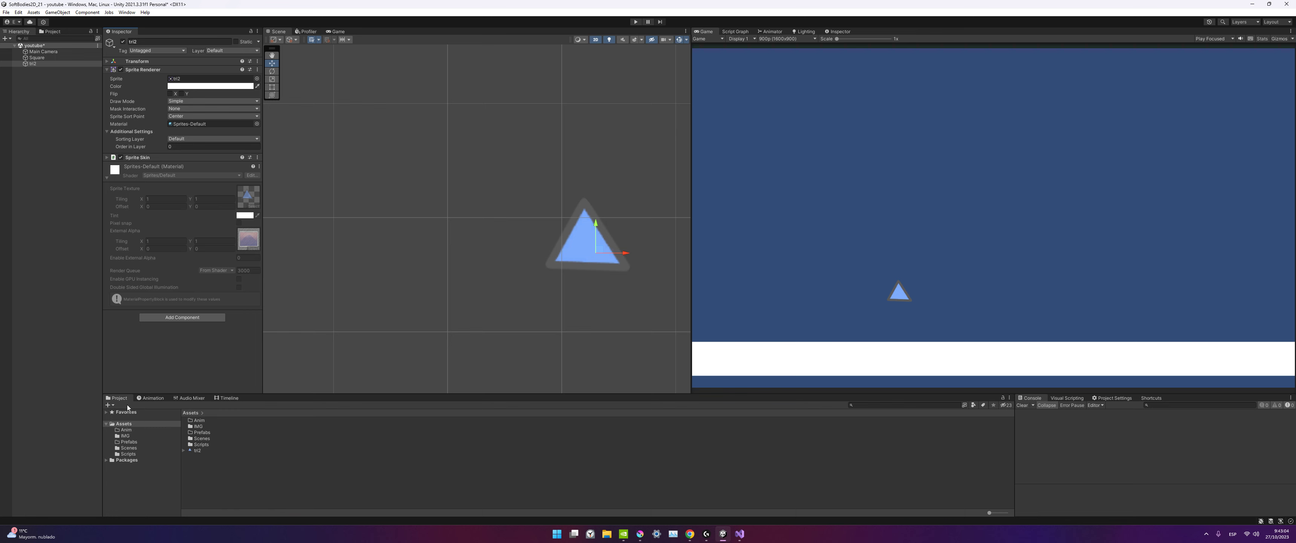
{"action": "key", "text": "ctrl+z"}
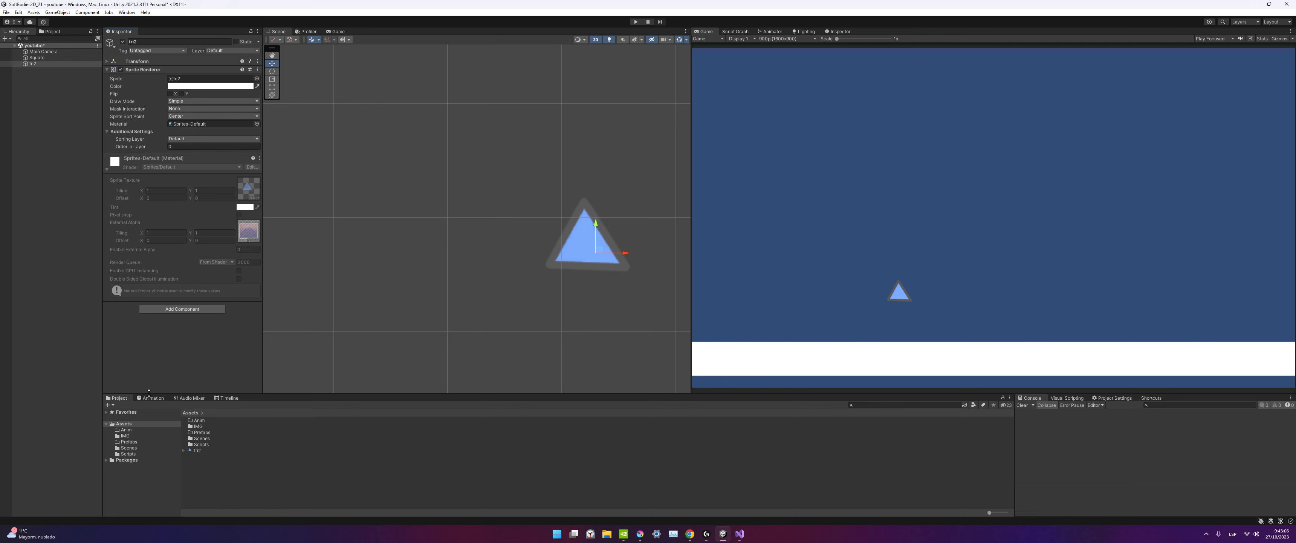
Open the Pruebas_personales scene, saving the youtube scene changes first.
{"action": "left_click", "coordinate": [130, 448]}
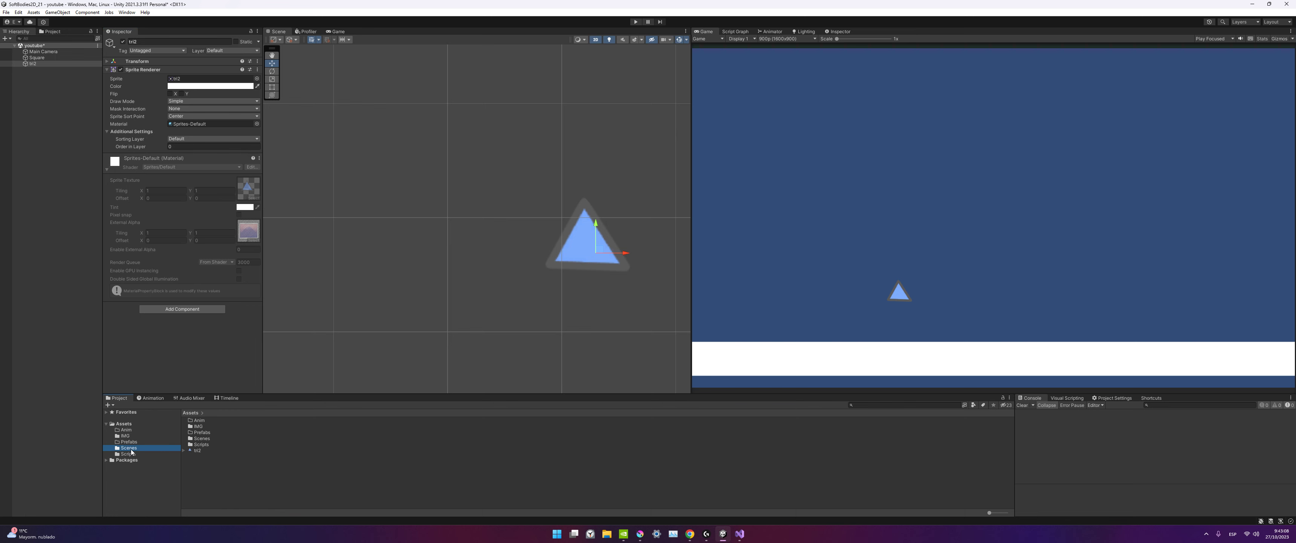
{"action": "left_click", "coordinate": [214, 426]}
{"action": "left_click", "coordinate": [219, 432]}
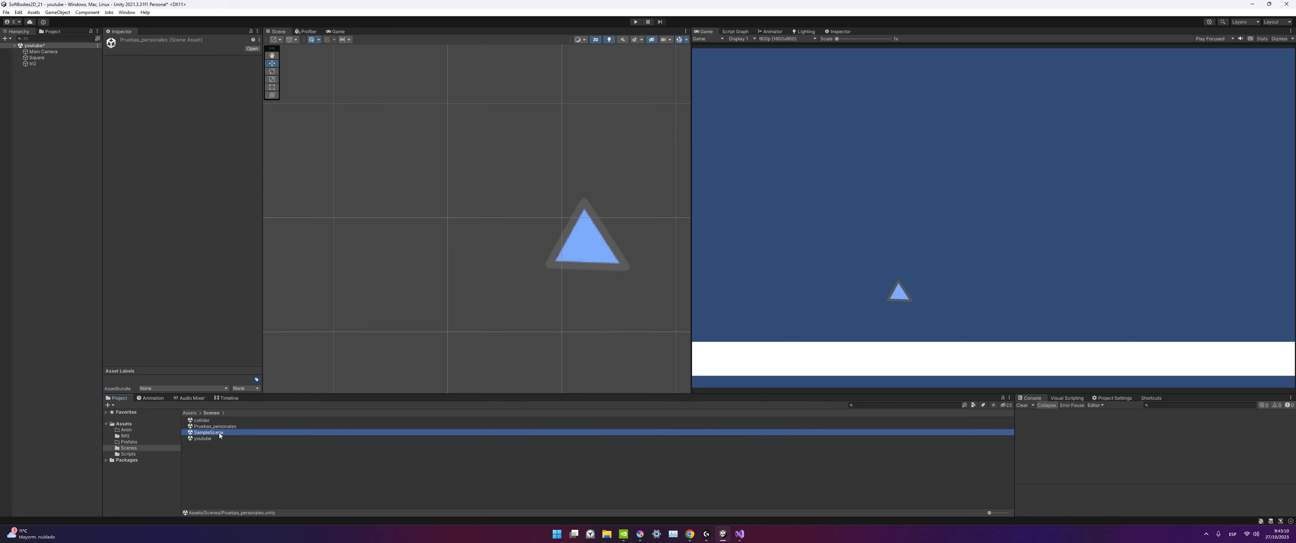
{"action": "double_click", "coordinate": [216, 427]}
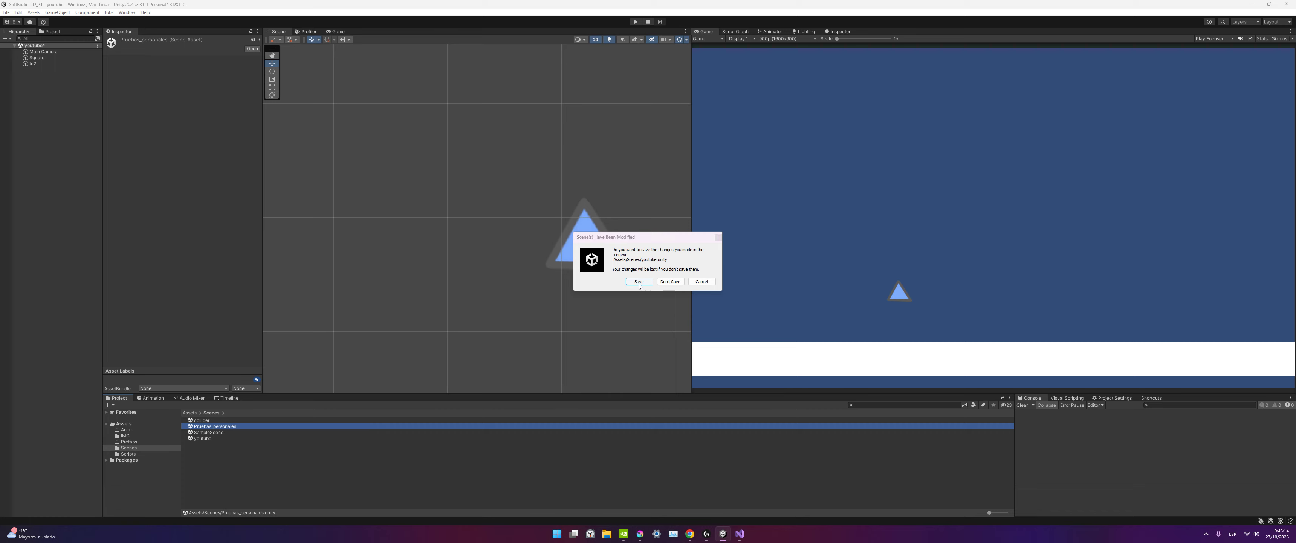
{"action": "left_click", "coordinate": [670, 282]}
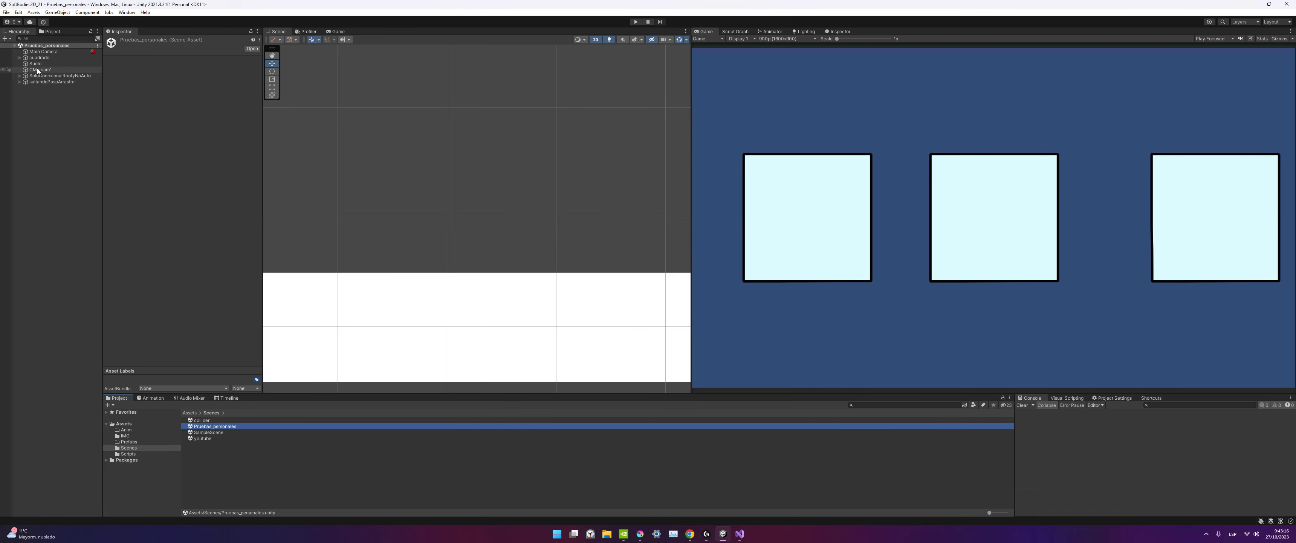
Look over cuadrado's bones in the Hierarchy, then reopen the youtube scene.
{"action": "left_click", "coordinate": [19, 76]}
{"action": "left_click", "coordinate": [26, 58]}
{"action": "left_click", "coordinate": [20, 57]}
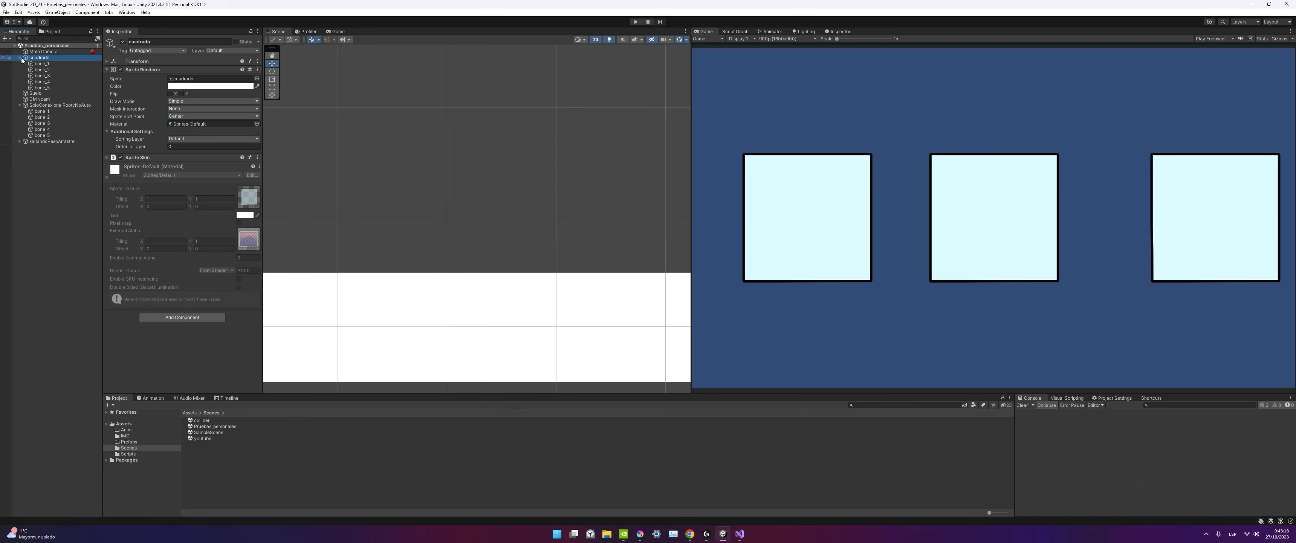
{"action": "left_click", "coordinate": [19, 57]}
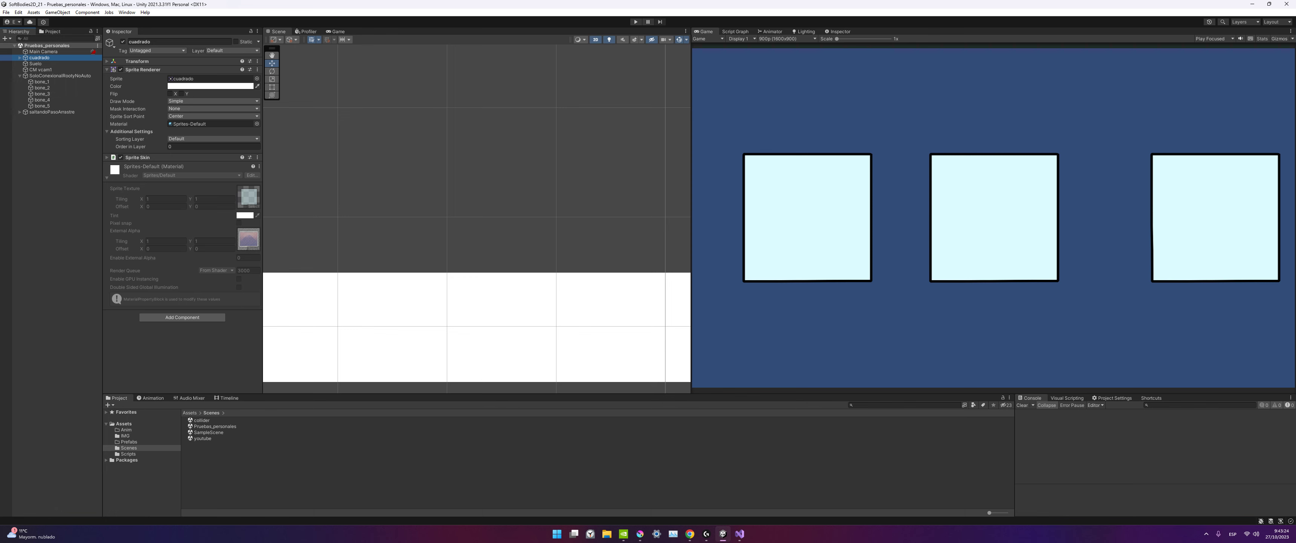
{"action": "left_click", "coordinate": [202, 438]}
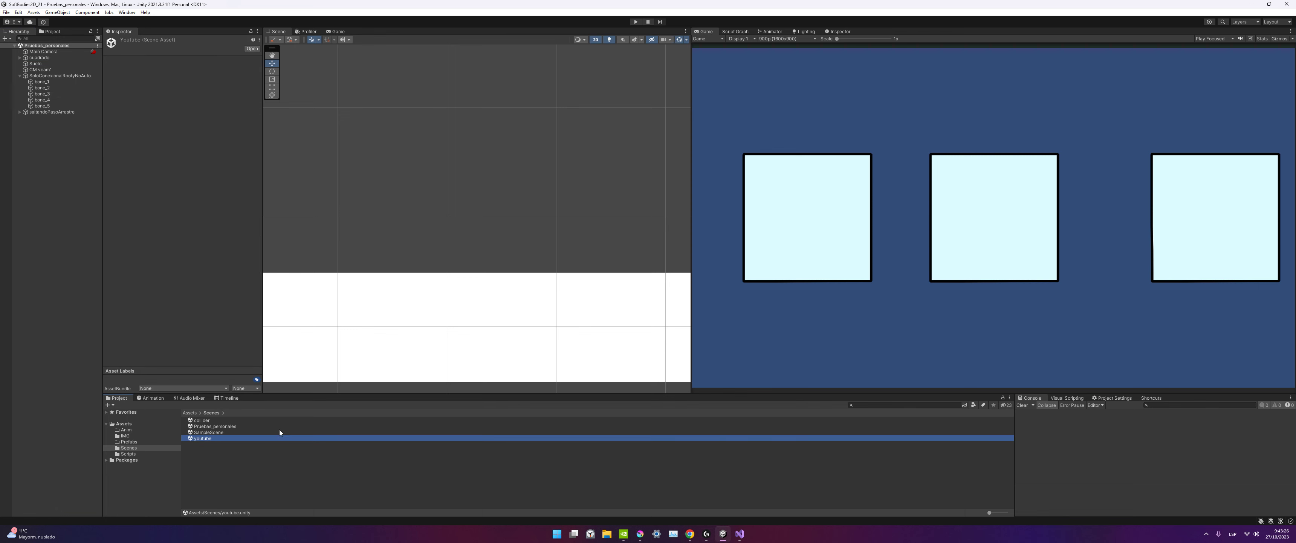
{"action": "double_click", "coordinate": [220, 438]}
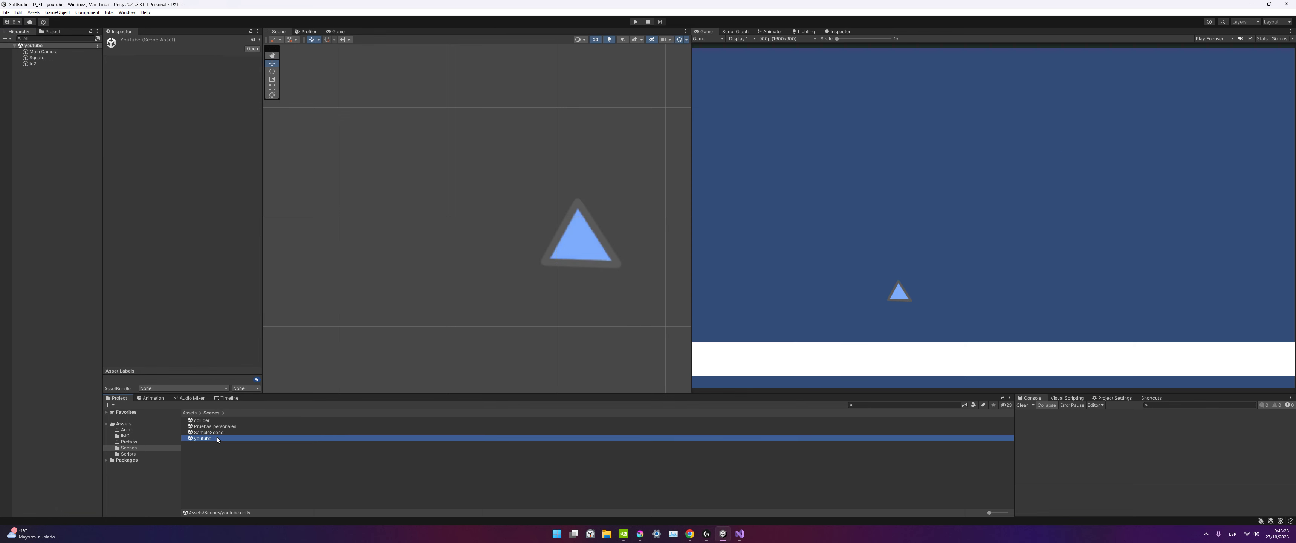
Add a Sprite Skin to tri2 and create bones root_triangulo, bone_2, bone_3 and bone_4.
{"action": "left_click", "coordinate": [556, 237]}
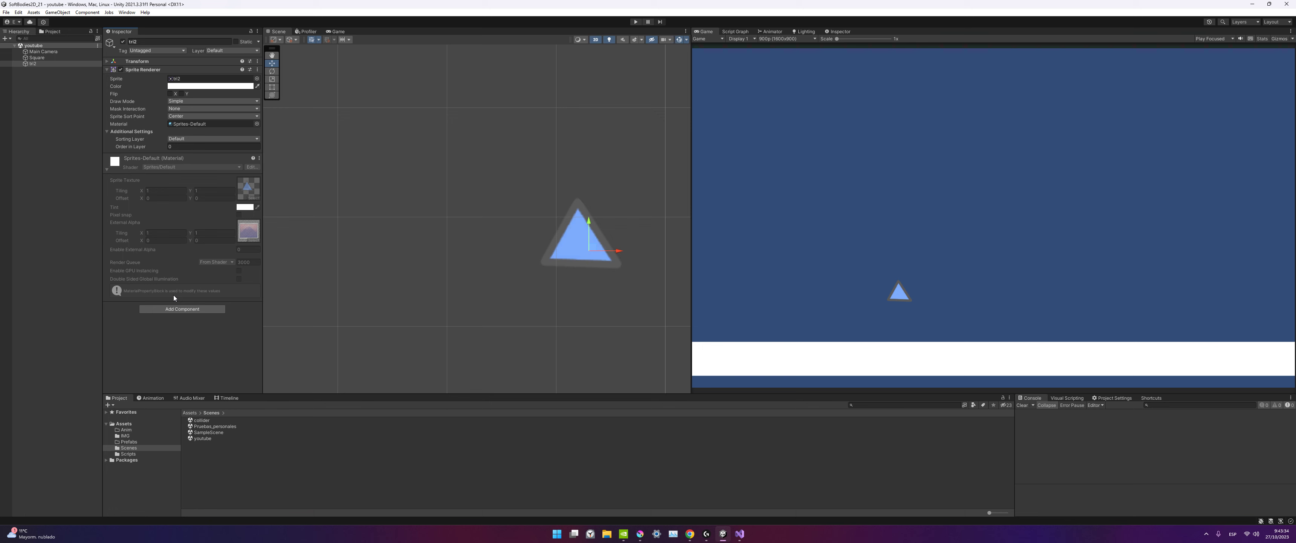
{"action": "left_click", "coordinate": [106, 170]}
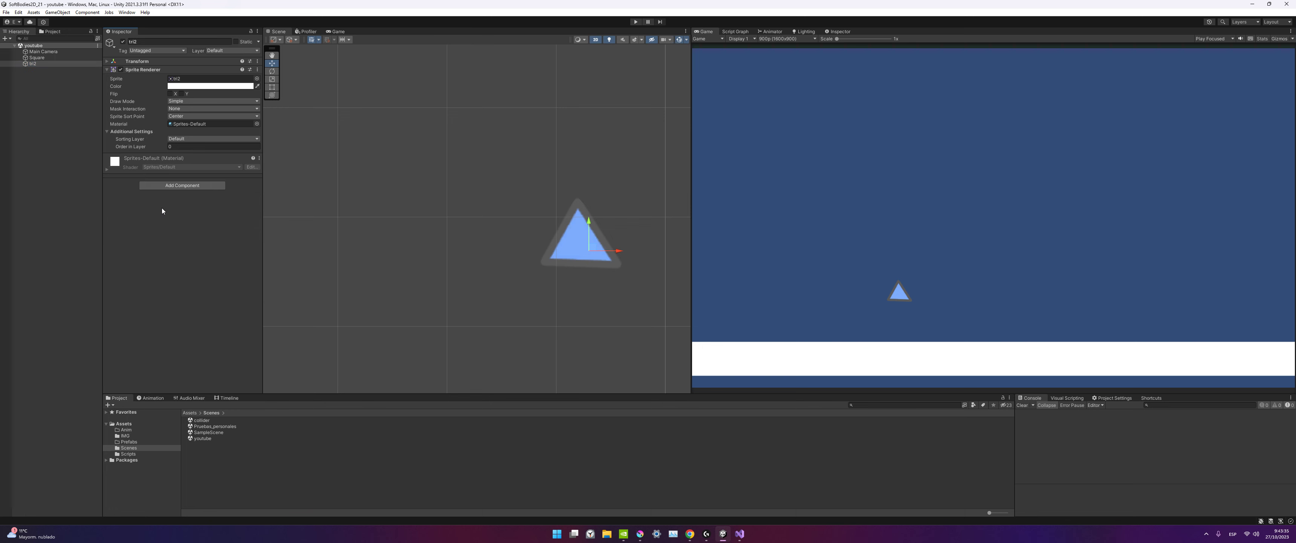
{"action": "left_click", "coordinate": [168, 186]}
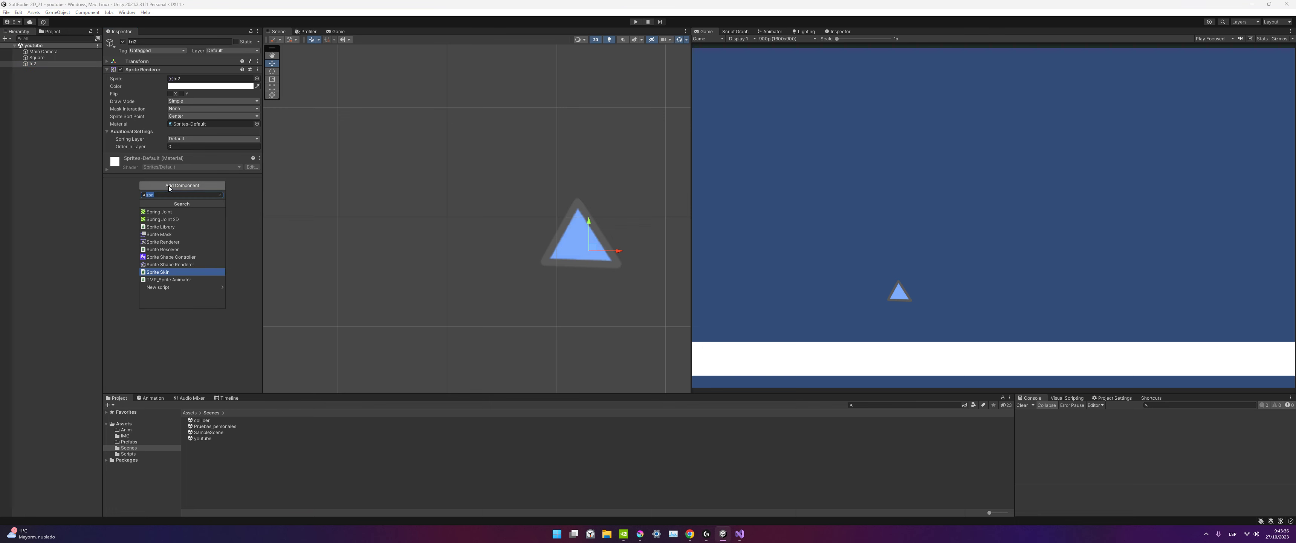
{"action": "left_click", "coordinate": [178, 271]}
{"action": "left_click", "coordinate": [110, 158]}
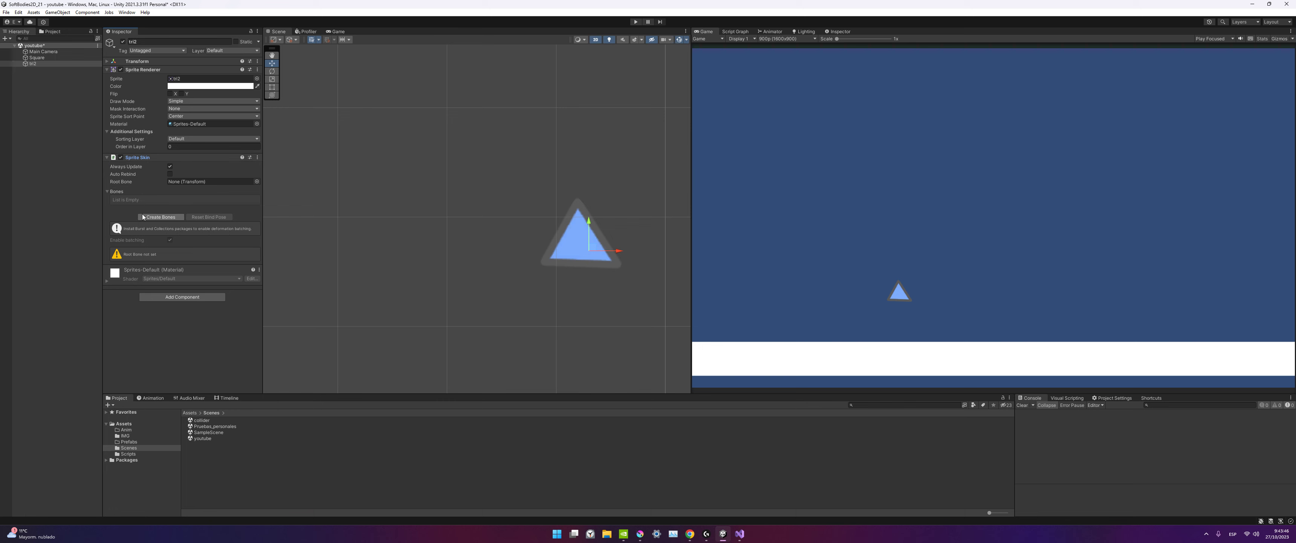
{"action": "left_click", "coordinate": [174, 220]}
{"action": "scroll", "coordinate": [634, 240], "scroll_direction": "up", "scroll_amount": 1}
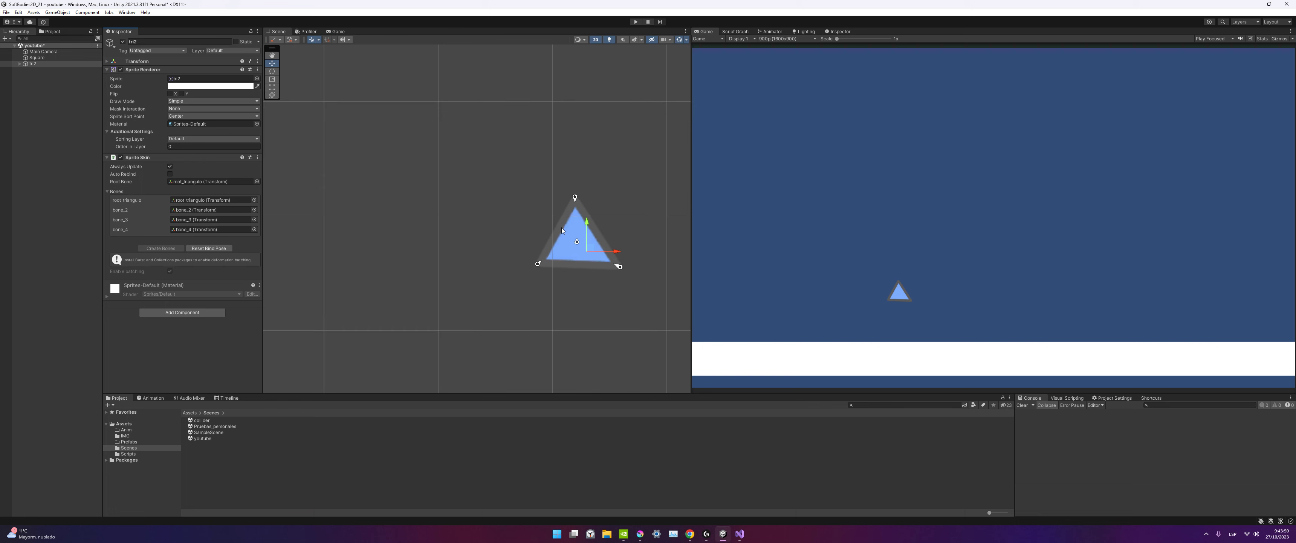
{"action": "scroll", "coordinate": [572, 253], "scroll_direction": "up", "scroll_amount": 1}
{"action": "scroll", "coordinate": [572, 252], "scroll_direction": "up", "scroll_amount": 1}
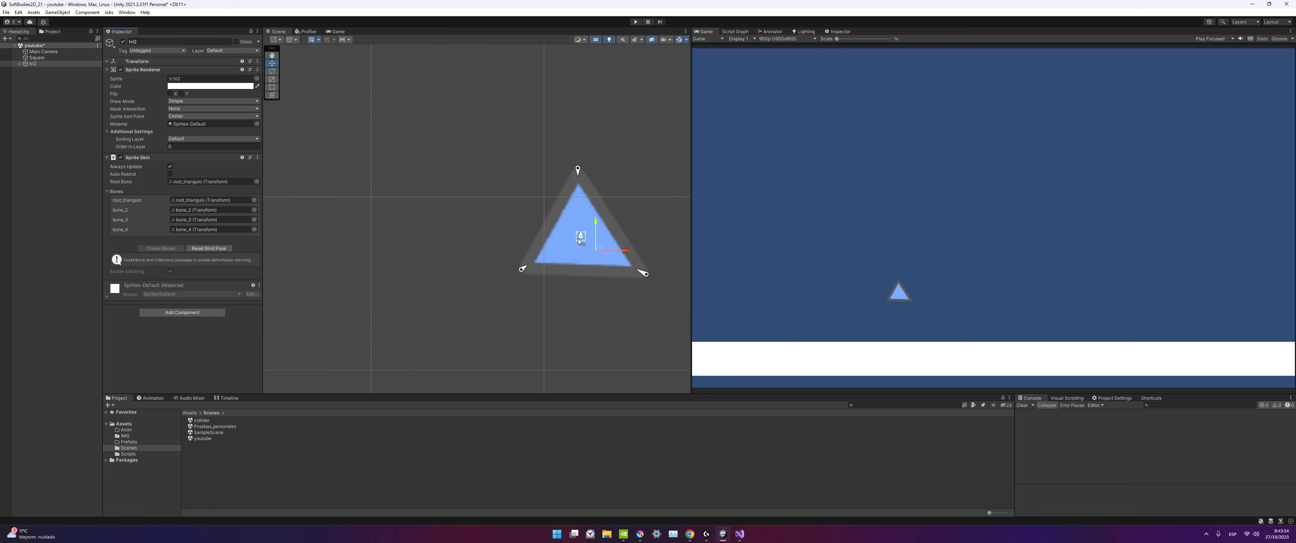
{"action": "scroll", "coordinate": [625, 114], "scroll_direction": "down", "scroll_amount": 3}
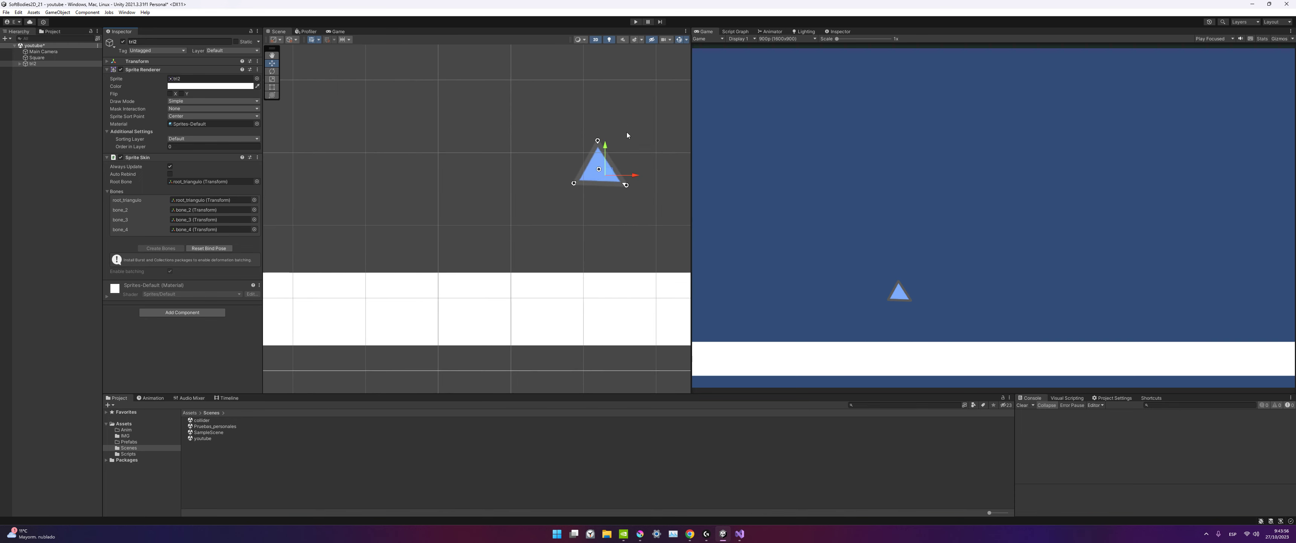
Select root_triangulo through bone_4 and give them a Circle Collider 2D.
{"action": "left_click", "coordinate": [20, 63]}
{"action": "left_click", "coordinate": [49, 69]}
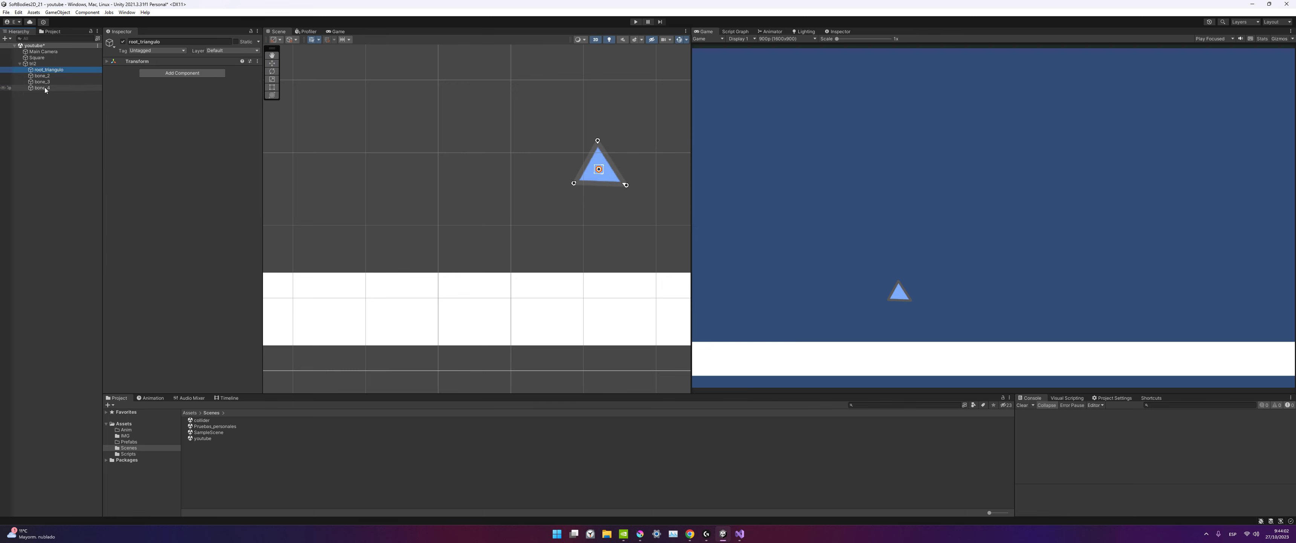
{"action": "left_click", "coordinate": [48, 90], "text": "shift"}
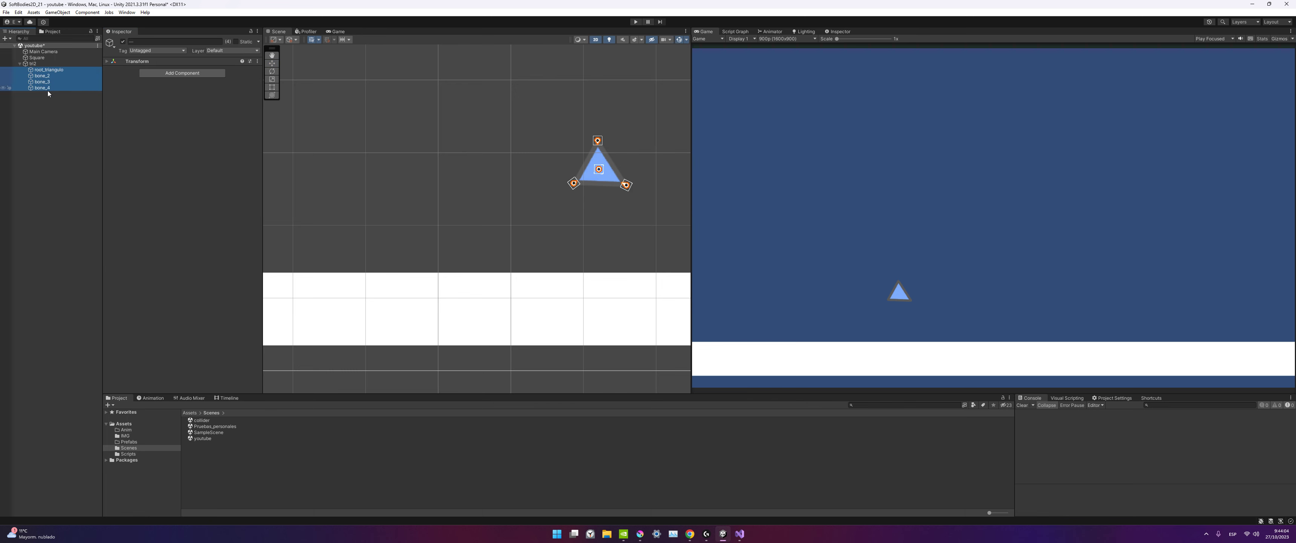
{"action": "left_click", "coordinate": [200, 73]}
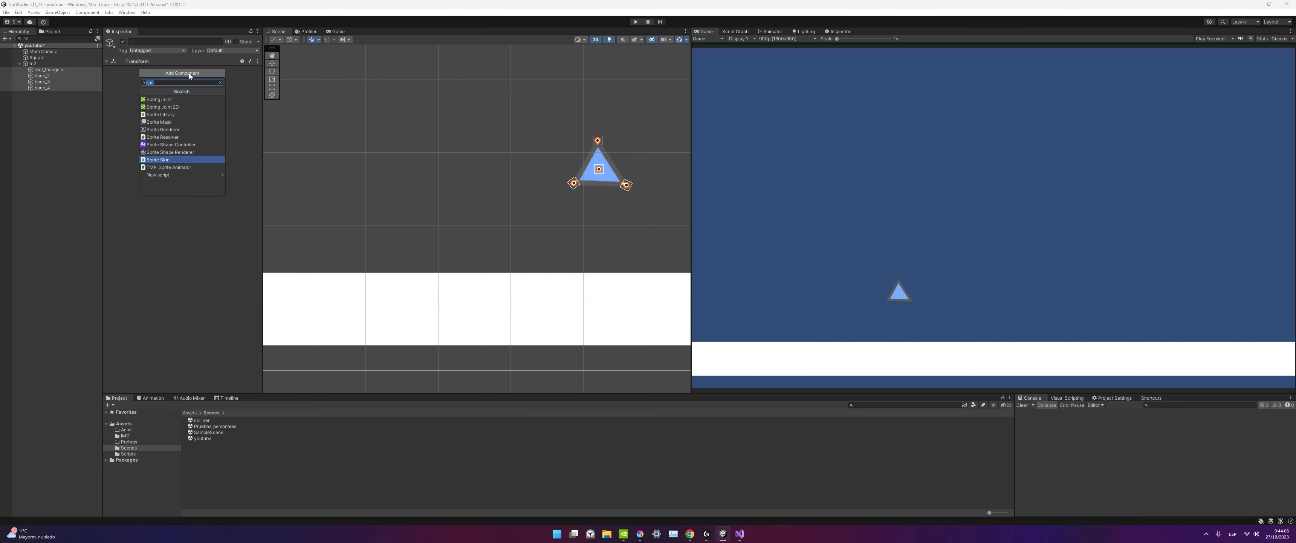
{"action": "type", "text": "colli"}
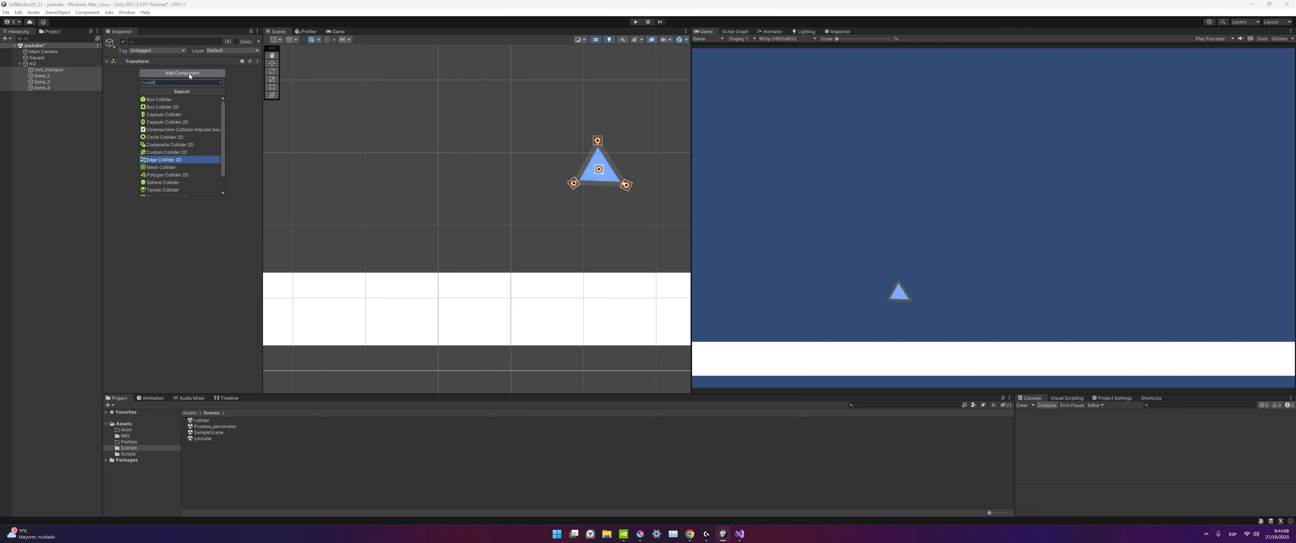
{"action": "left_click", "coordinate": [197, 107]}
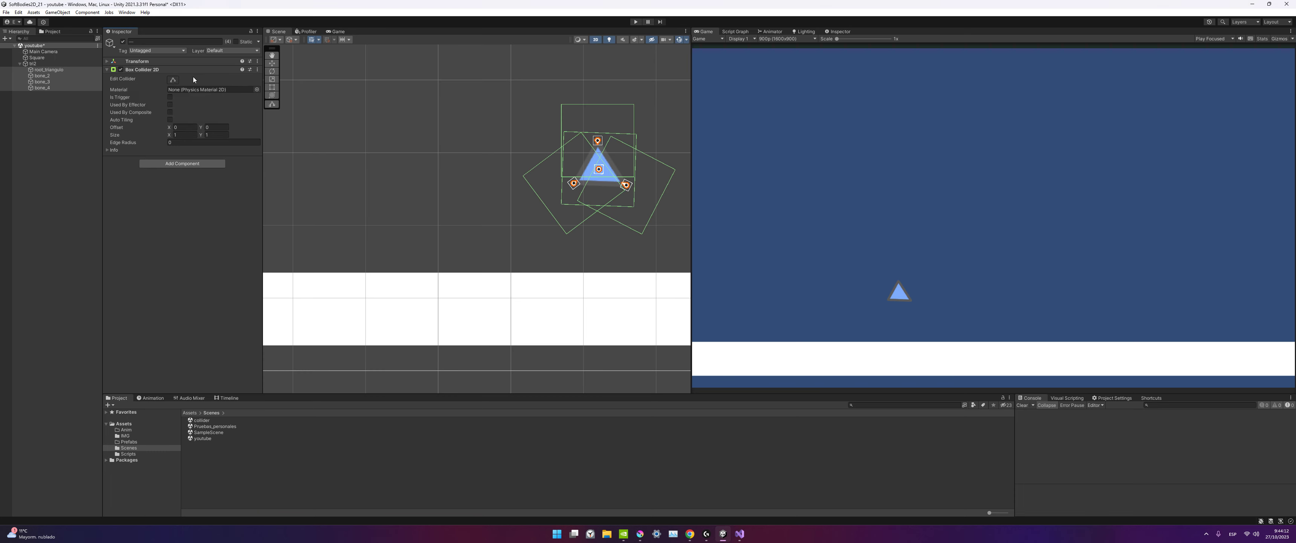
{"action": "key", "text": "ctrl+z"}
{"action": "left_click", "coordinate": [192, 75]}
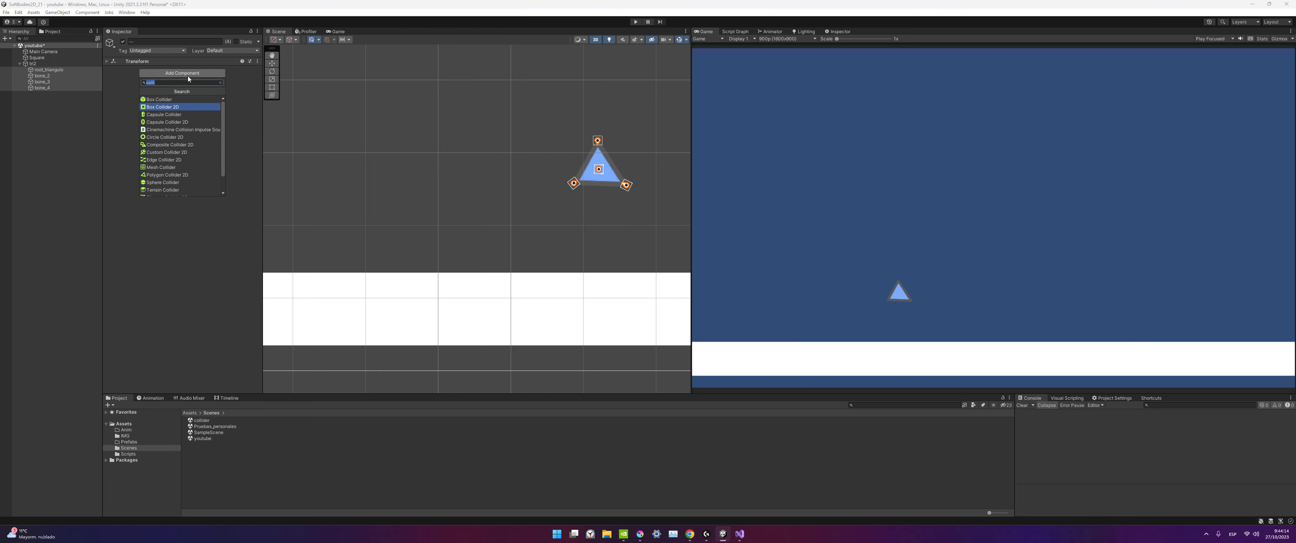
{"action": "type", "text": "ca"}
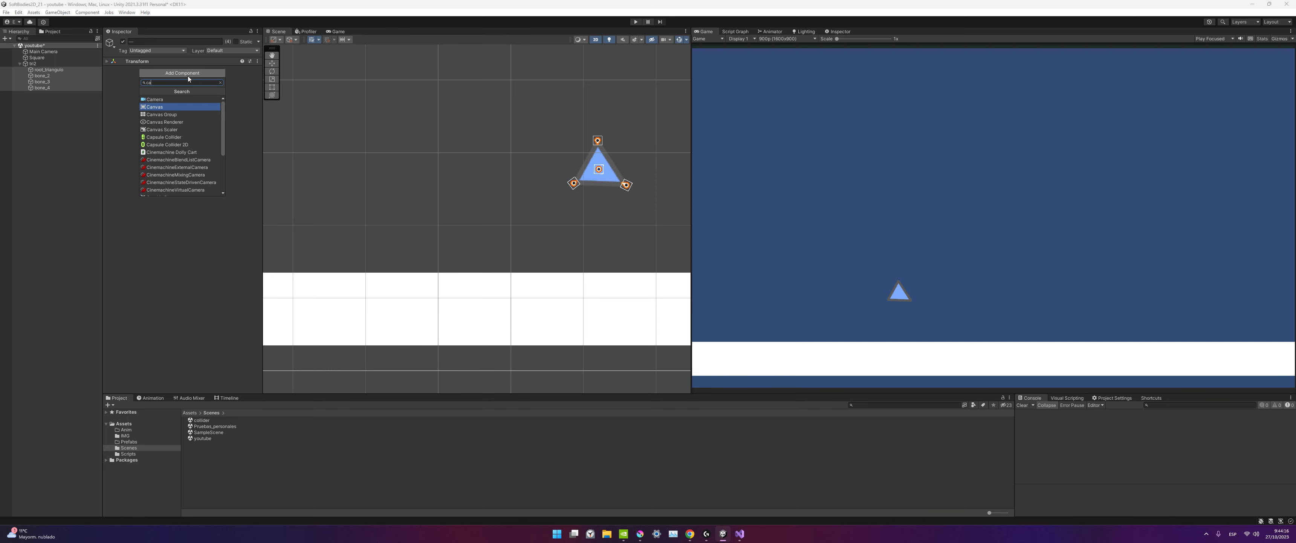
{"action": "key", "text": "BackSpace"}
{"action": "type", "text": "irc"}
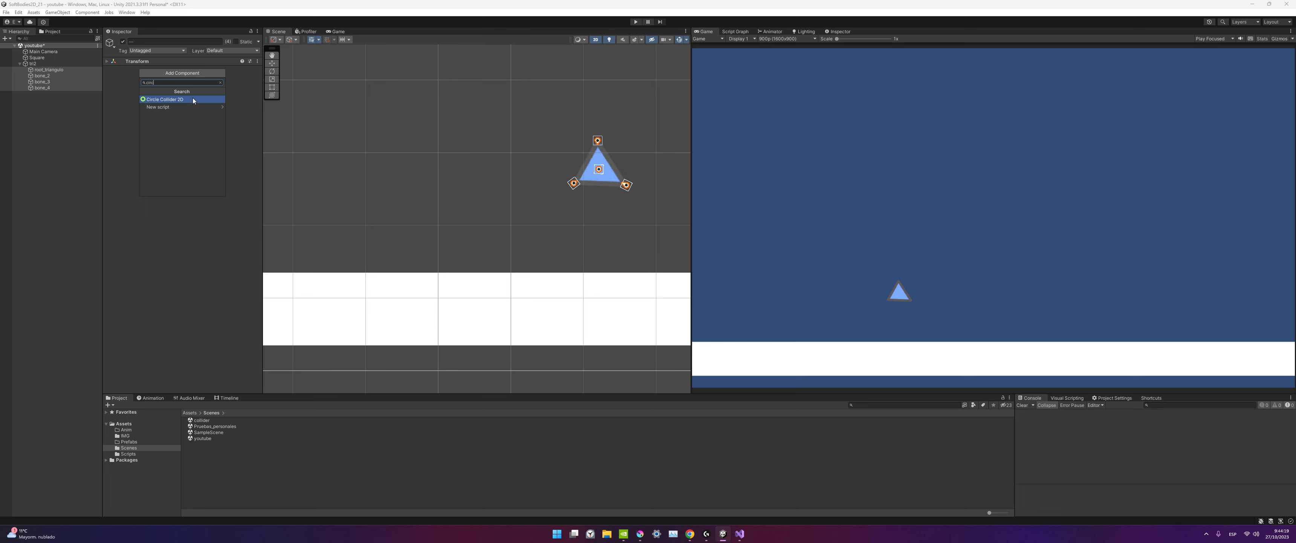
{"action": "left_click", "coordinate": [192, 97]}
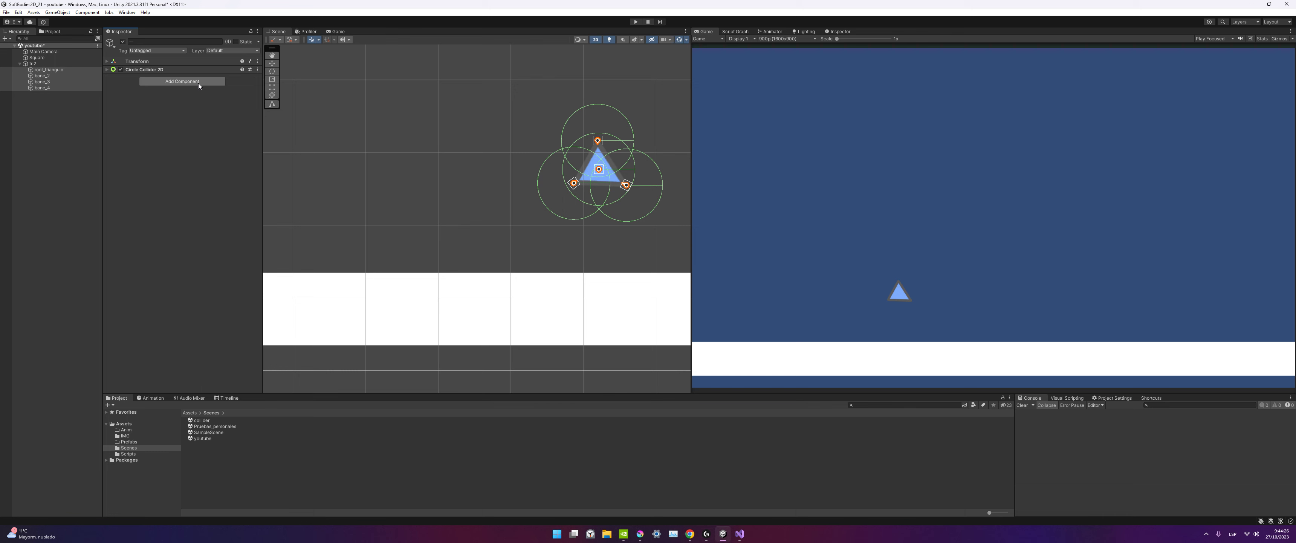
Add a Rigidbody 2D to the four selected bones.
{"action": "left_click", "coordinate": [198, 83]}
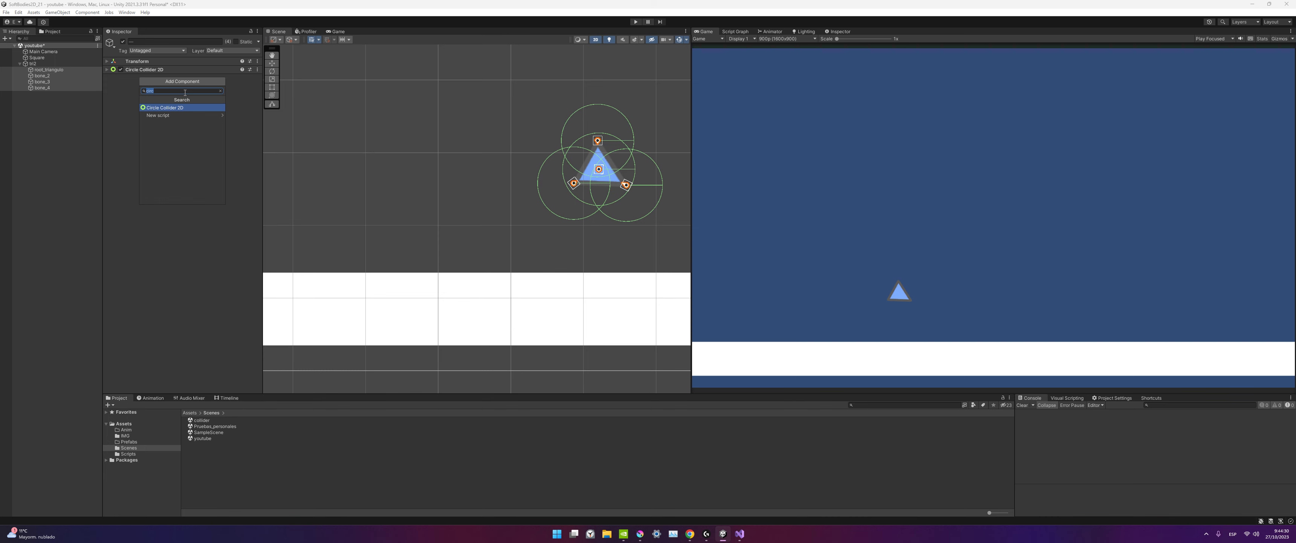
{"action": "type", "text": "rigi"}
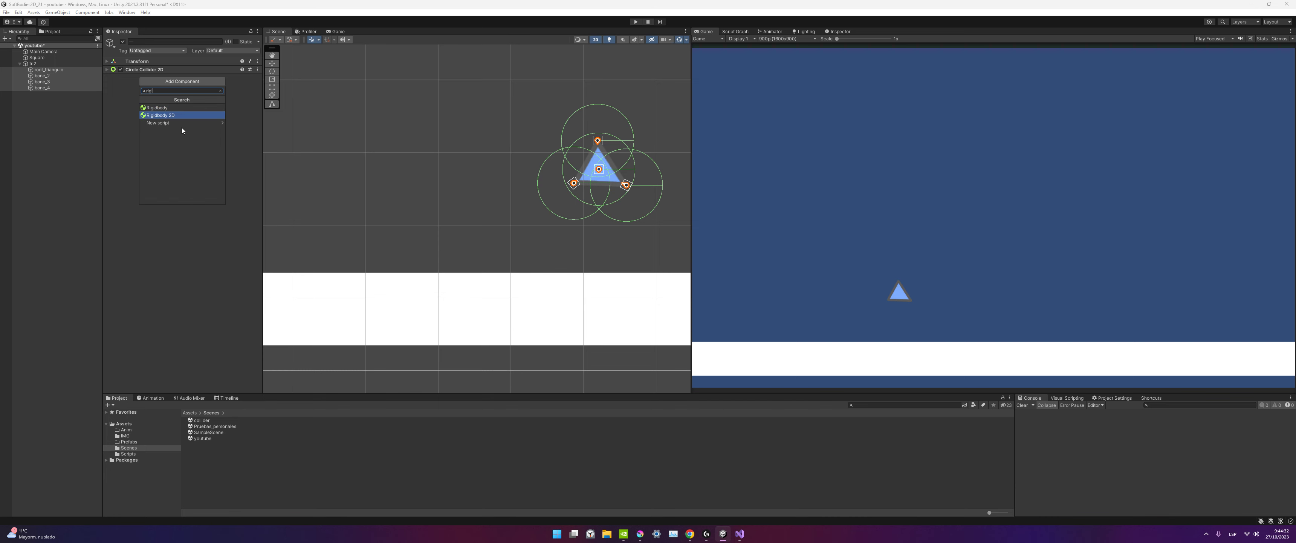
{"action": "left_click", "coordinate": [177, 115]}
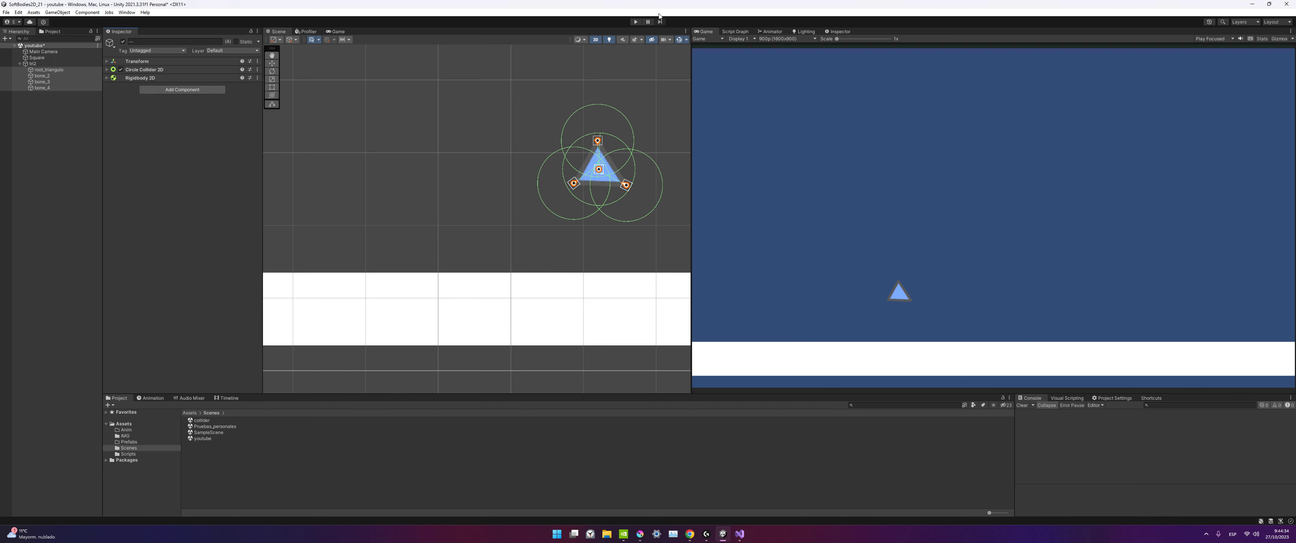
Run a quick play test and select the white ground Square.
{"action": "left_click", "coordinate": [636, 21]}
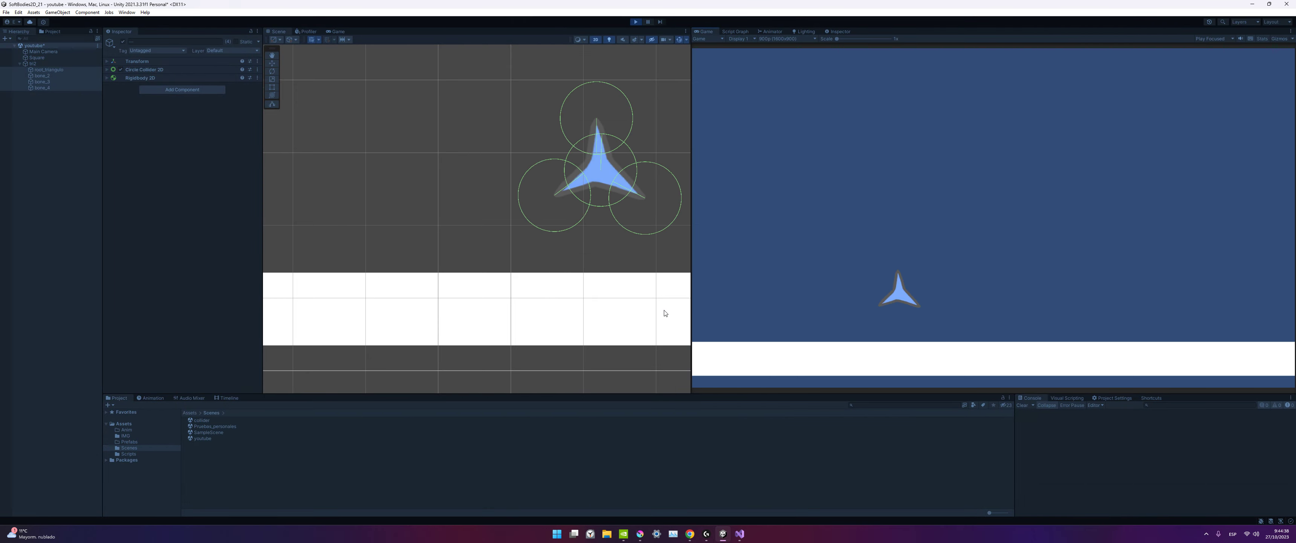
{"action": "scroll", "coordinate": [644, 334], "scroll_direction": "down", "scroll_amount": 5}
{"action": "scroll", "coordinate": [640, 330], "scroll_direction": "down", "scroll_amount": 3}
{"action": "left_click", "coordinate": [640, 328]}
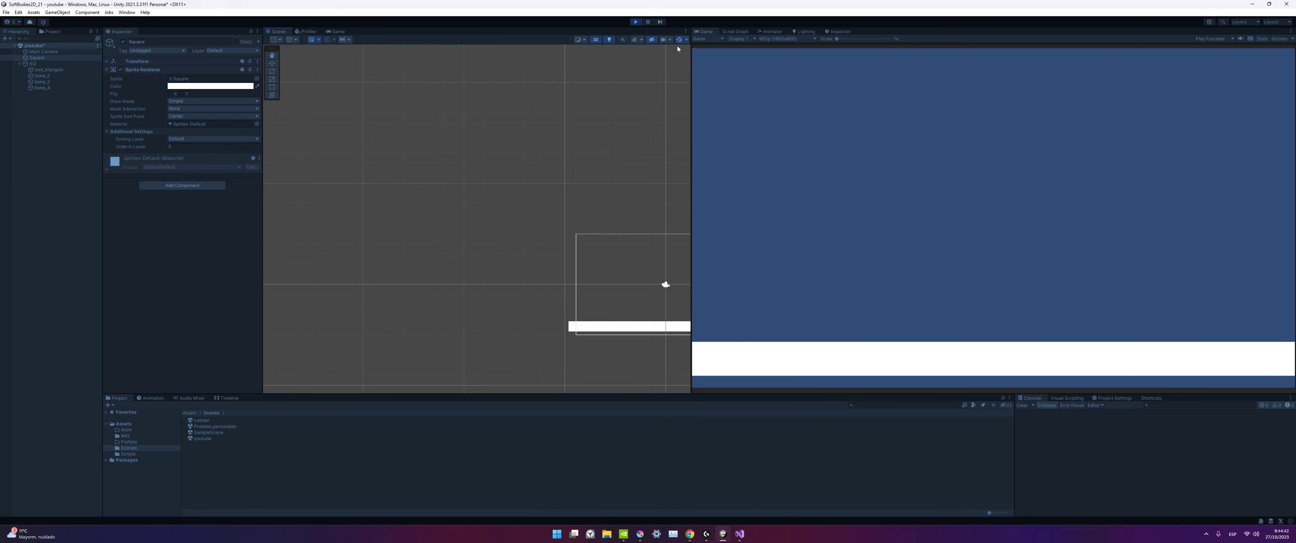
{"action": "left_click", "coordinate": [636, 23]}
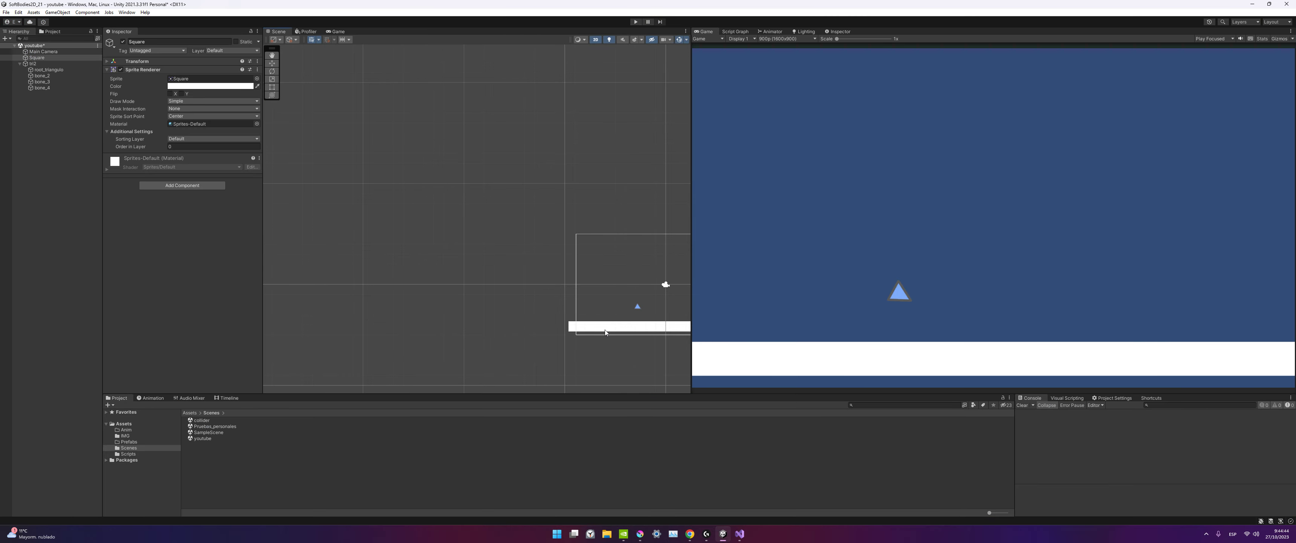
Add a Box Collider 2D to the ground Square and play-test the triangle's fall.
{"action": "left_click", "coordinate": [186, 186]}
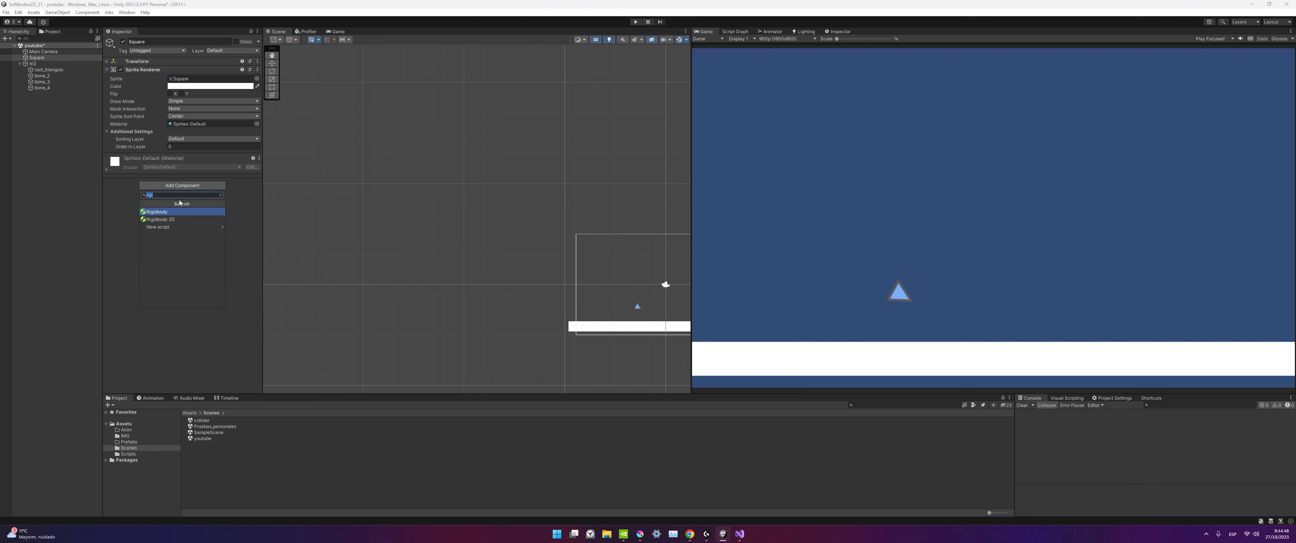
{"action": "type", "text": "collider"}
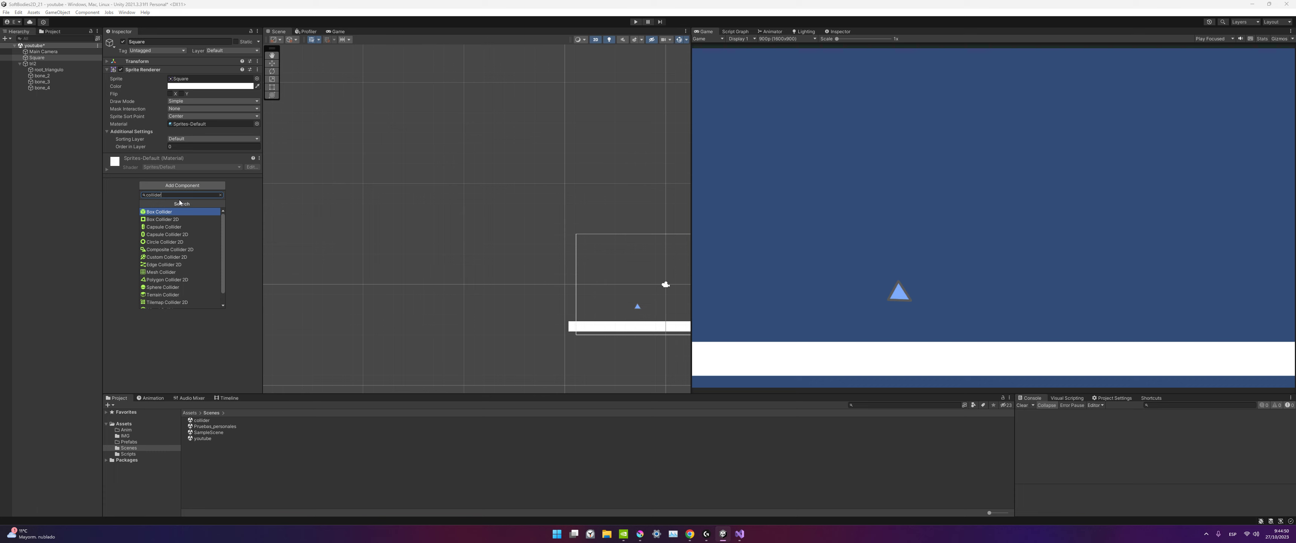
{"action": "left_click", "coordinate": [162, 218]}
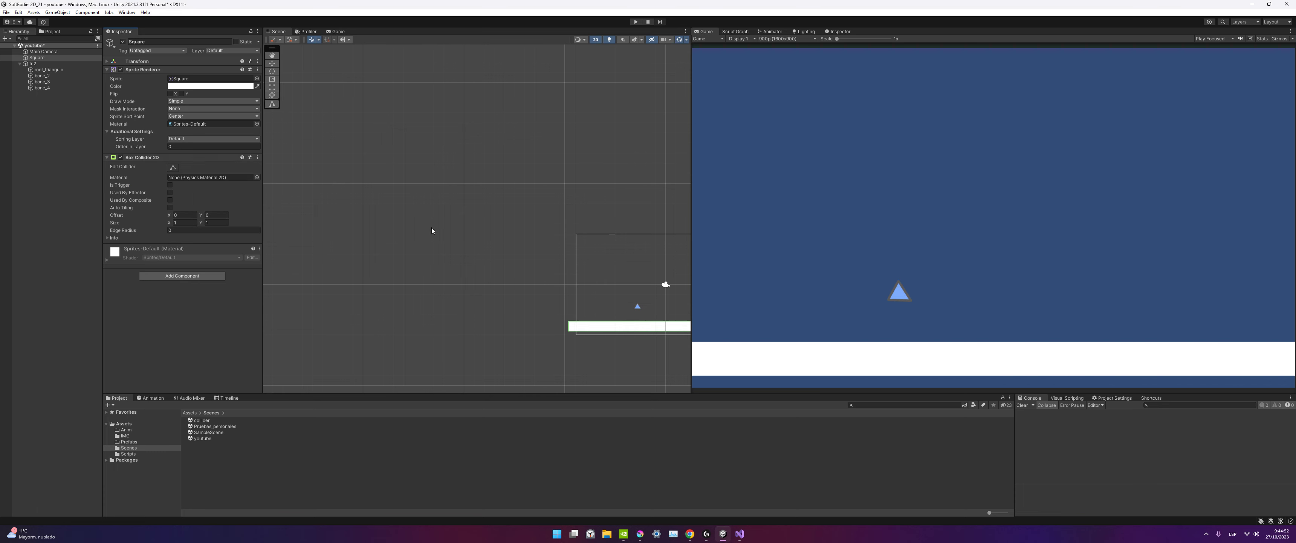
{"action": "scroll", "coordinate": [596, 83], "scroll_direction": "down", "scroll_amount": 1}
{"action": "left_click", "coordinate": [636, 23]}
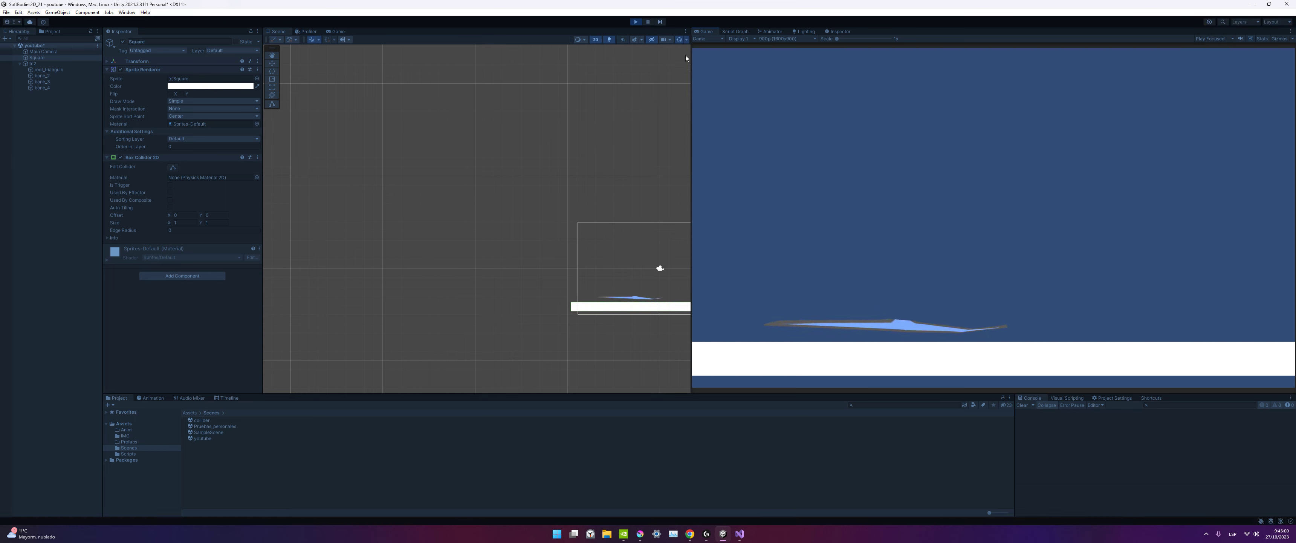
{"action": "key", "text": "ctrl+p"}
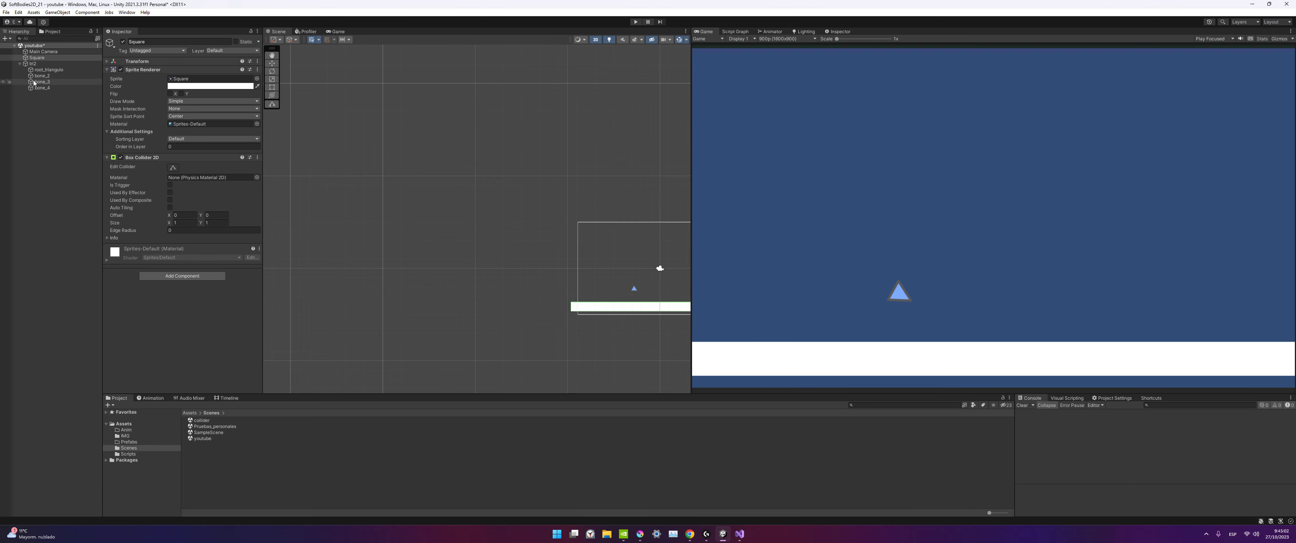
{"action": "left_click", "coordinate": [42, 76]}
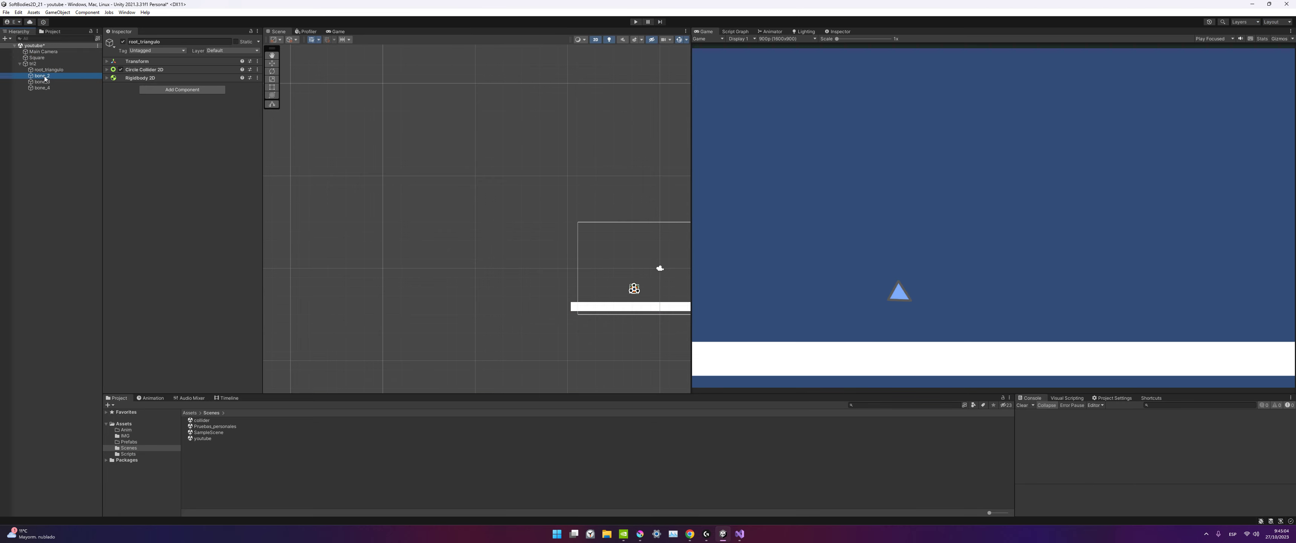
{"action": "left_click", "coordinate": [43, 95]}
{"action": "scroll", "coordinate": [700, 309], "scroll_direction": "up", "scroll_amount": 2}
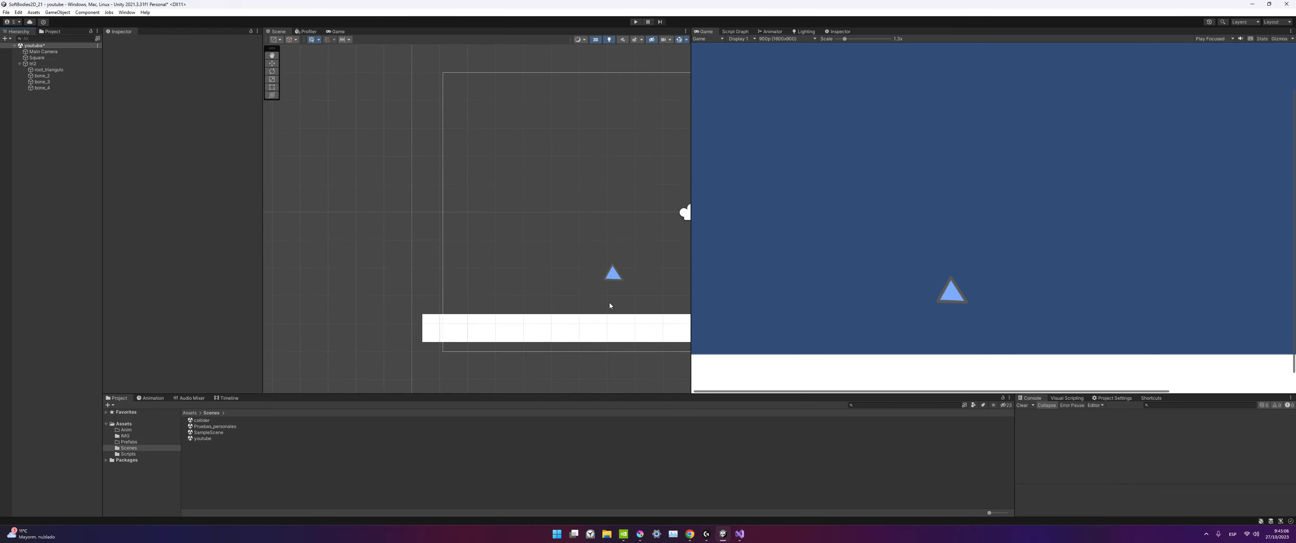
{"action": "scroll", "coordinate": [610, 301], "scroll_direction": "up", "scroll_amount": 5}
{"action": "left_click", "coordinate": [60, 70]}
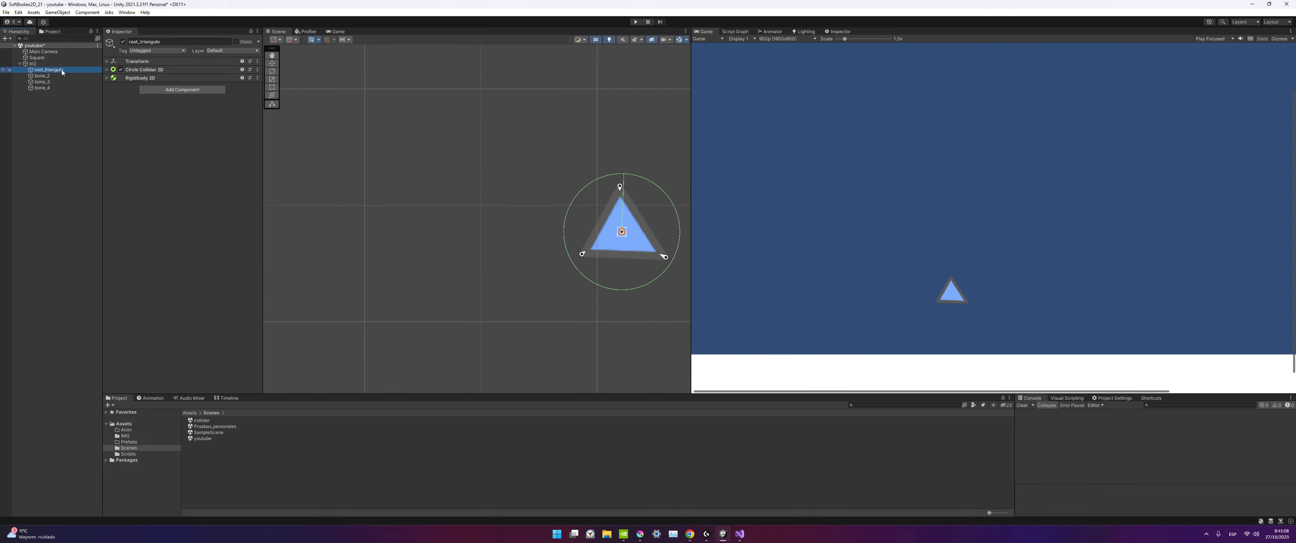
{"action": "left_click", "coordinate": [55, 82]}
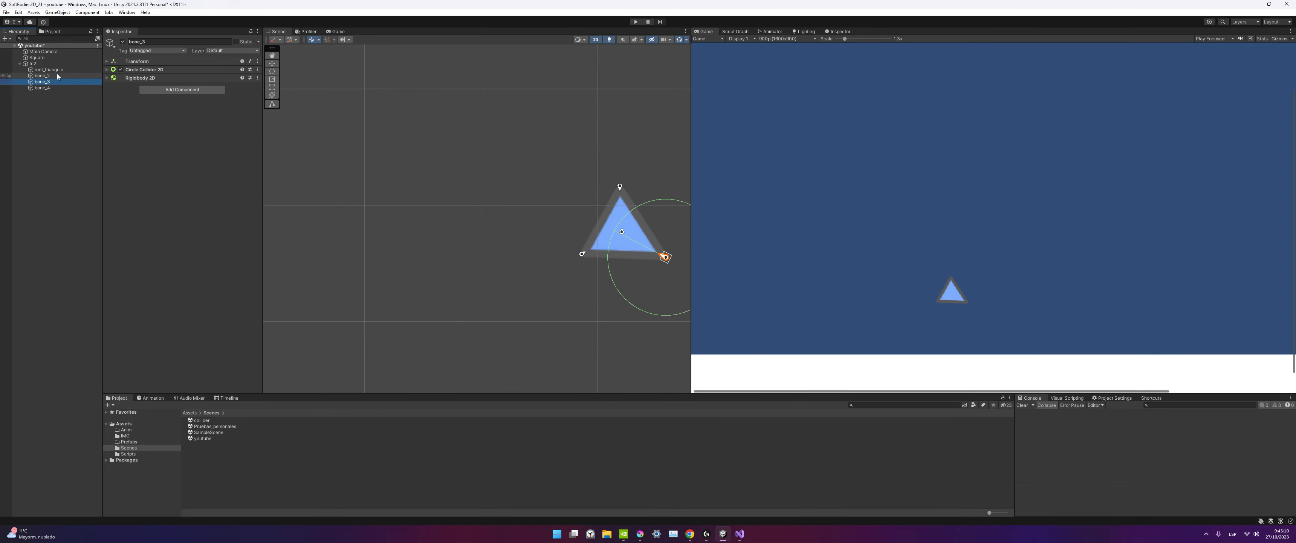
{"action": "left_click", "coordinate": [45, 76]}
{"action": "left_click", "coordinate": [45, 88], "text": "shift"}
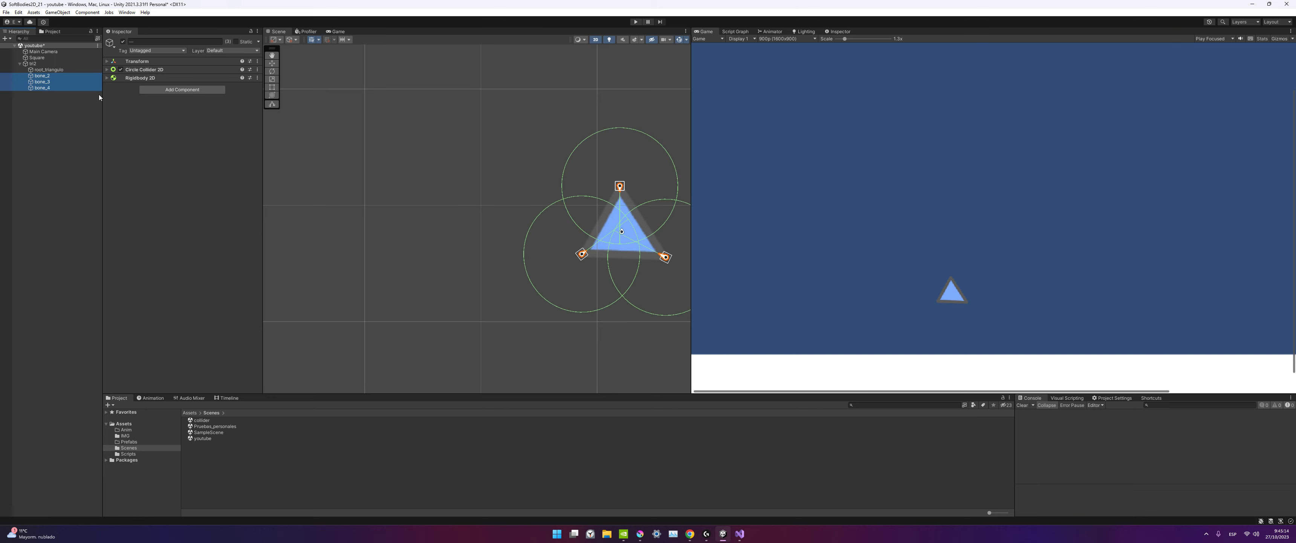
{"action": "left_click", "coordinate": [606, 220]}
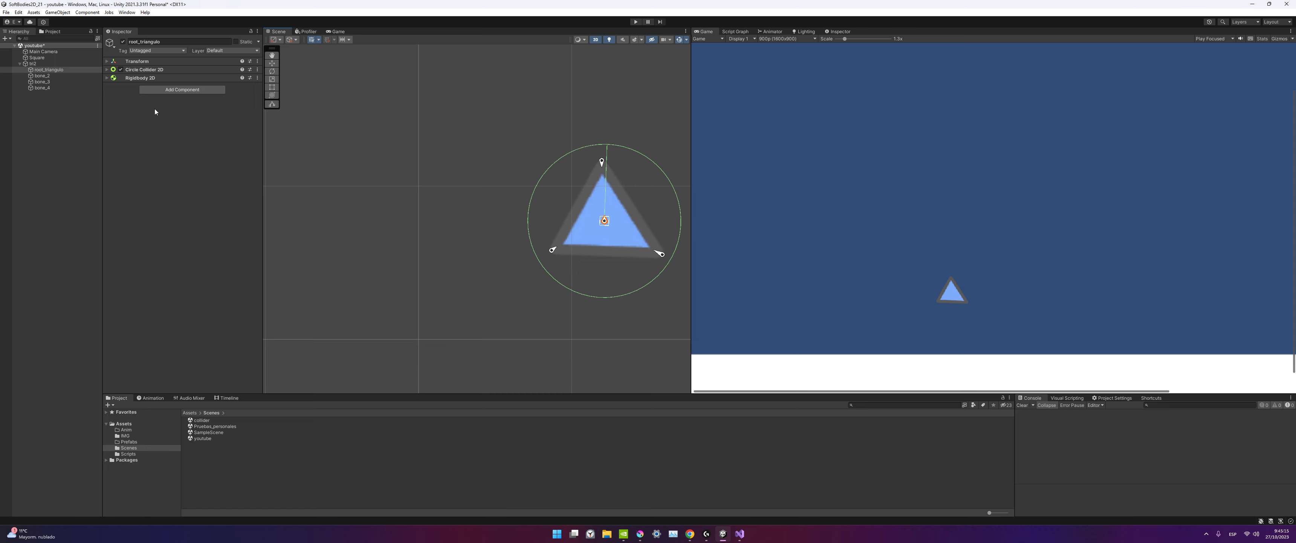
{"action": "left_click", "coordinate": [57, 81]}
{"action": "left_click", "coordinate": [52, 94]}
{"action": "left_click", "coordinate": [56, 88]}
{"action": "left_click", "coordinate": [54, 76]}
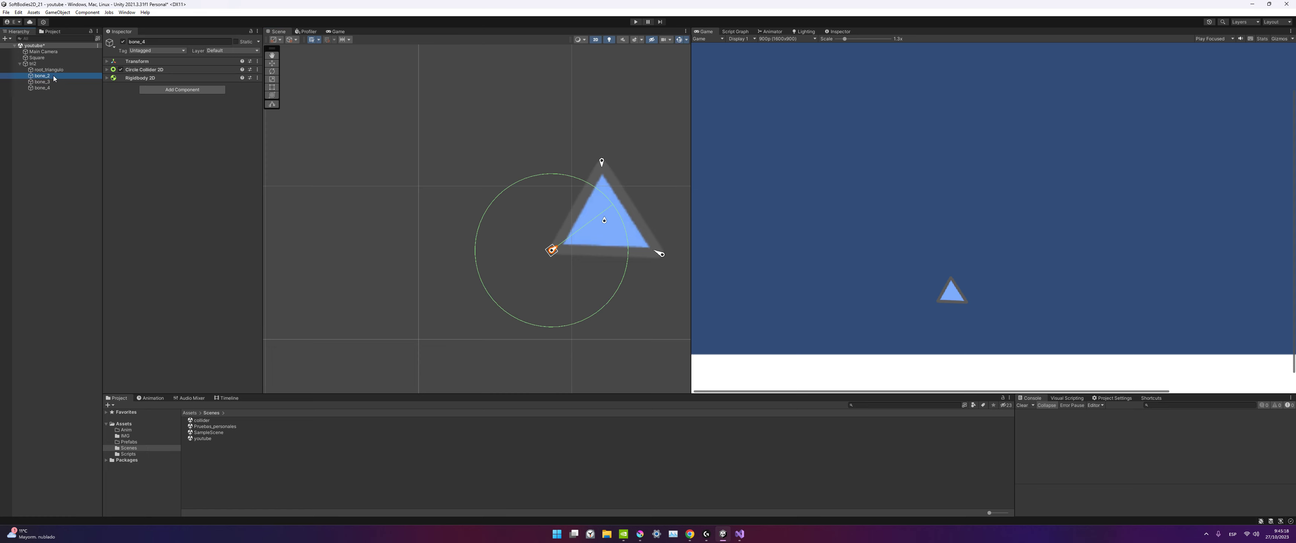
{"action": "left_click", "coordinate": [43, 87], "text": "shift"}
Add three Spring Joint 2D components to bone_2, bone_3 and bone_4.
{"action": "left_click", "coordinate": [171, 90]}
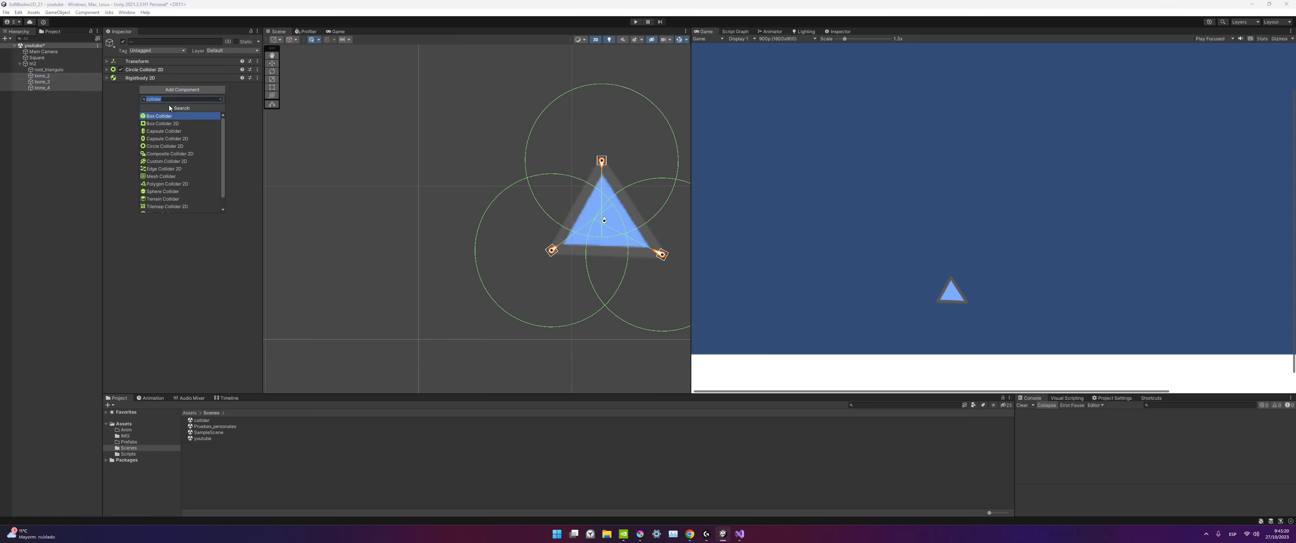
{"action": "type", "text": "joint"}
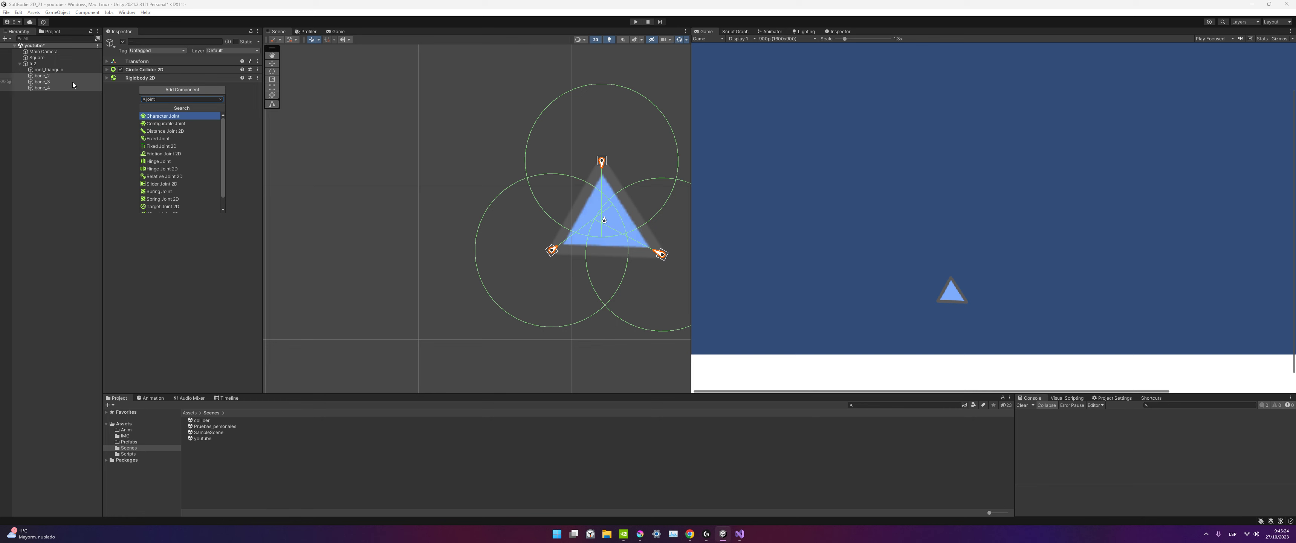
{"action": "type", "text": " spr"}
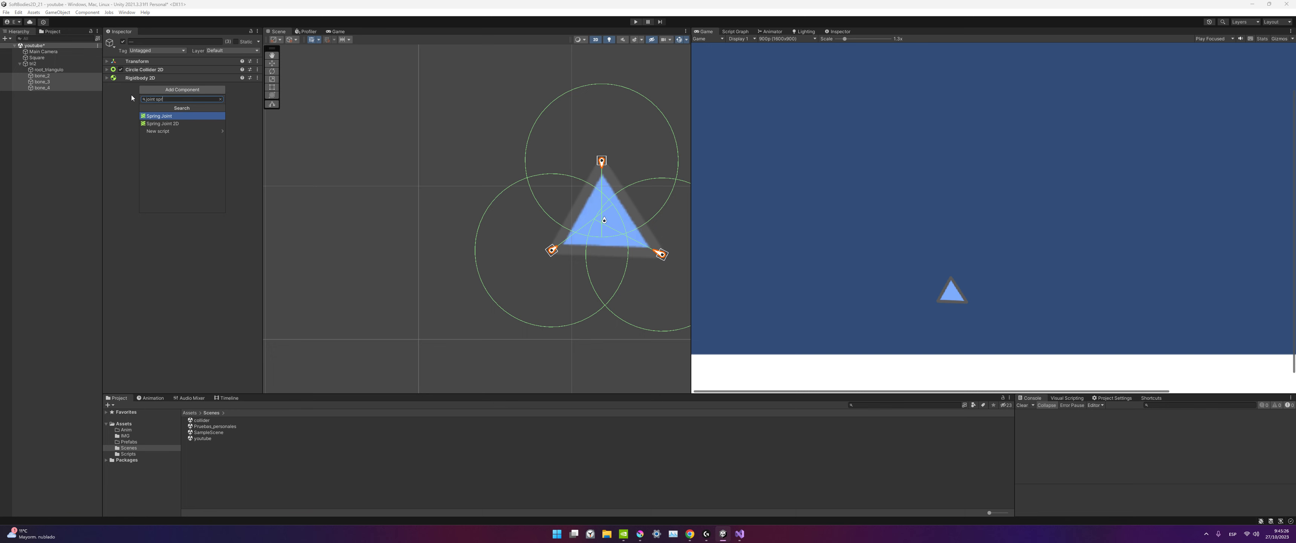
{"action": "left_click", "coordinate": [196, 125]}
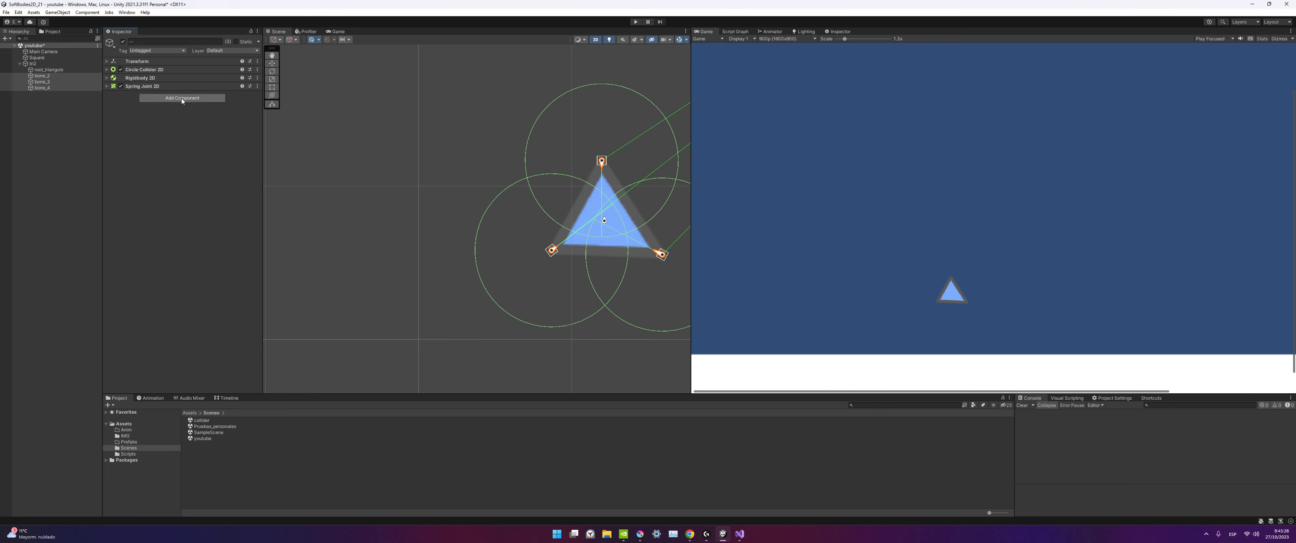
{"action": "left_click", "coordinate": [182, 99]}
{"action": "left_click", "coordinate": [191, 125]}
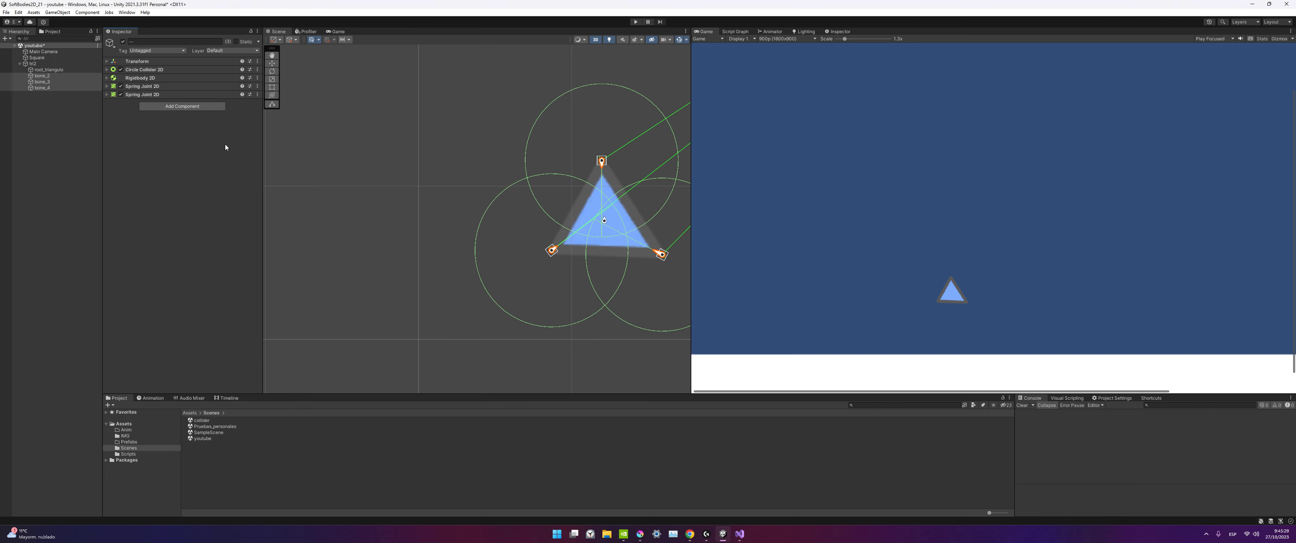
{"action": "left_click", "coordinate": [192, 107]}
{"action": "left_click", "coordinate": [191, 133]}
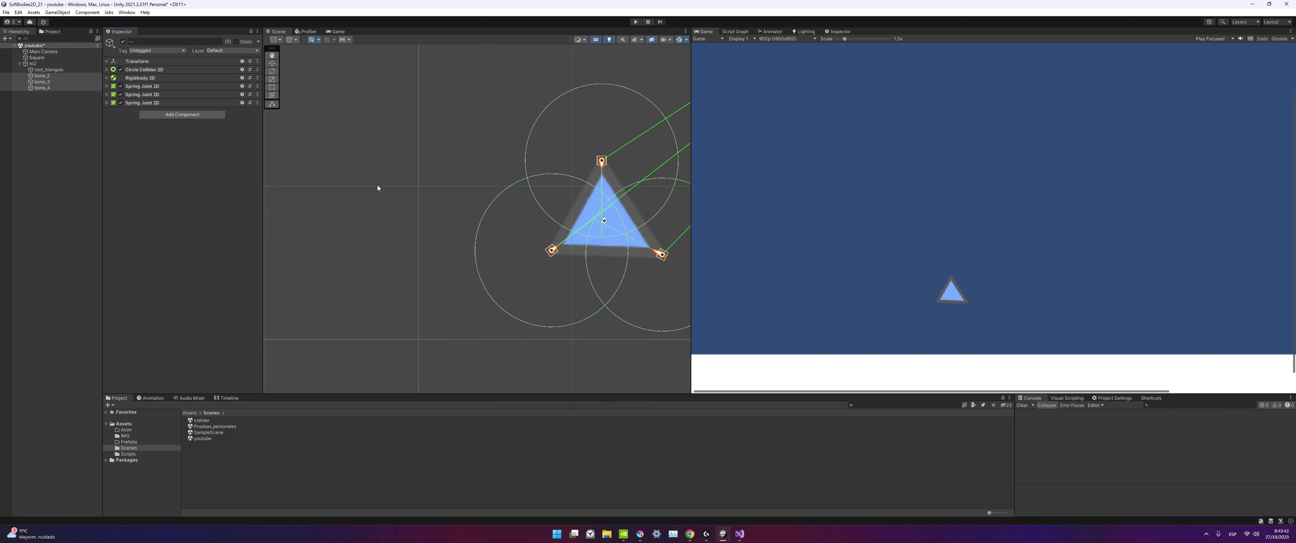
Select root_triangulo and resize its circle collider with the Edit Collider handles.
{"action": "left_click", "coordinate": [402, 201]}
{"action": "left_click", "coordinate": [49, 69]}
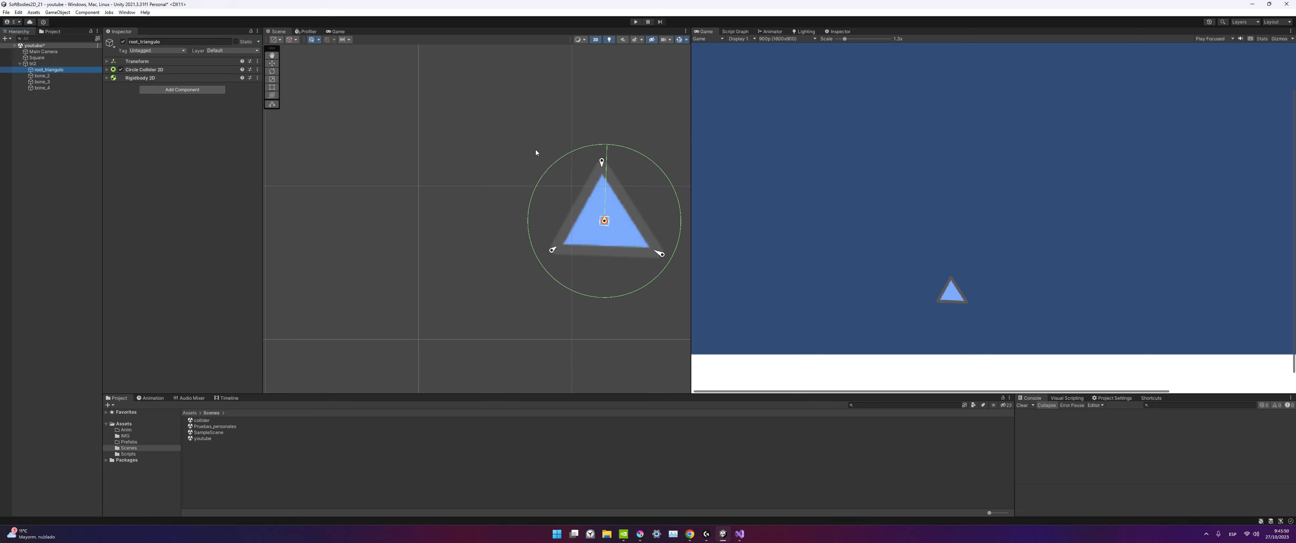
{"action": "left_click", "coordinate": [272, 103]}
{"action": "left_click", "coordinate": [276, 106]}
{"action": "left_click", "coordinate": [271, 104]}
{"action": "left_click_drag", "start_coordinate": [606, 146], "coordinate": [598, 208]}
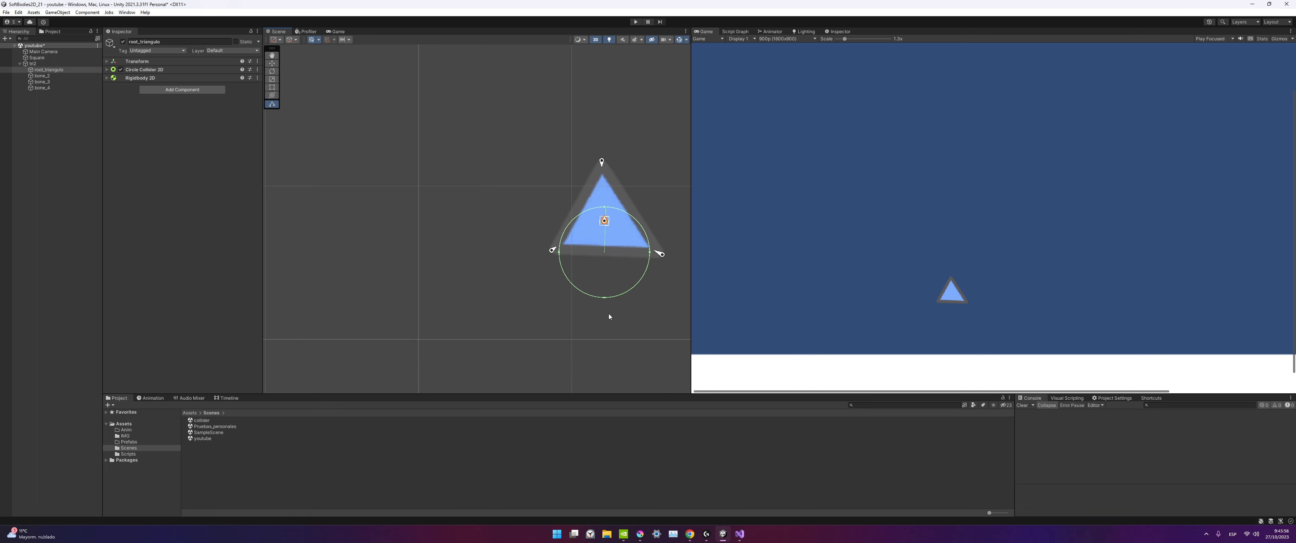
{"action": "left_click_drag", "start_coordinate": [605, 300], "coordinate": [612, 235]}
{"action": "left_click_drag", "start_coordinate": [617, 220], "coordinate": [588, 220]}
Check bone_2's spring joints, then reselect all three corner bones.
{"action": "left_click", "coordinate": [602, 161]}
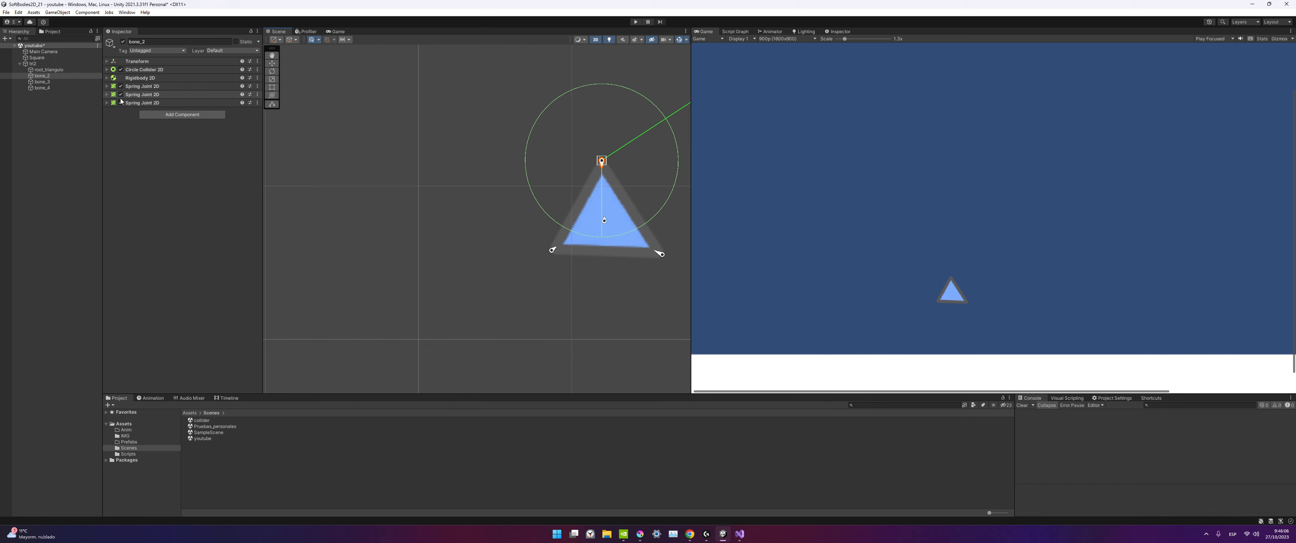
{"action": "left_click", "coordinate": [141, 100]}
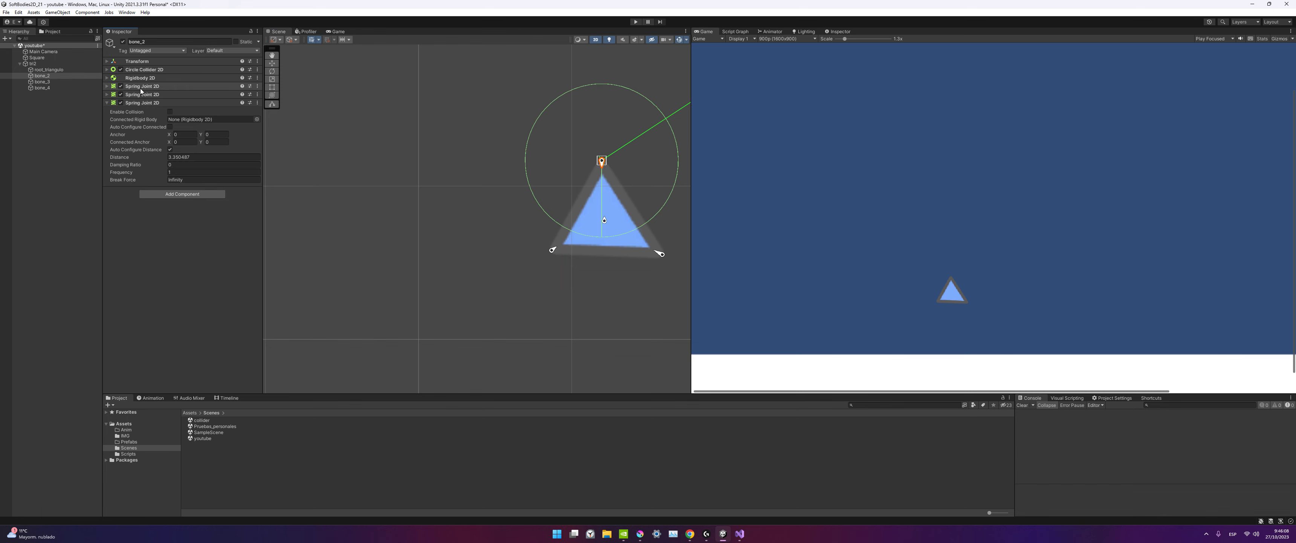
{"action": "left_click", "coordinate": [107, 103]}
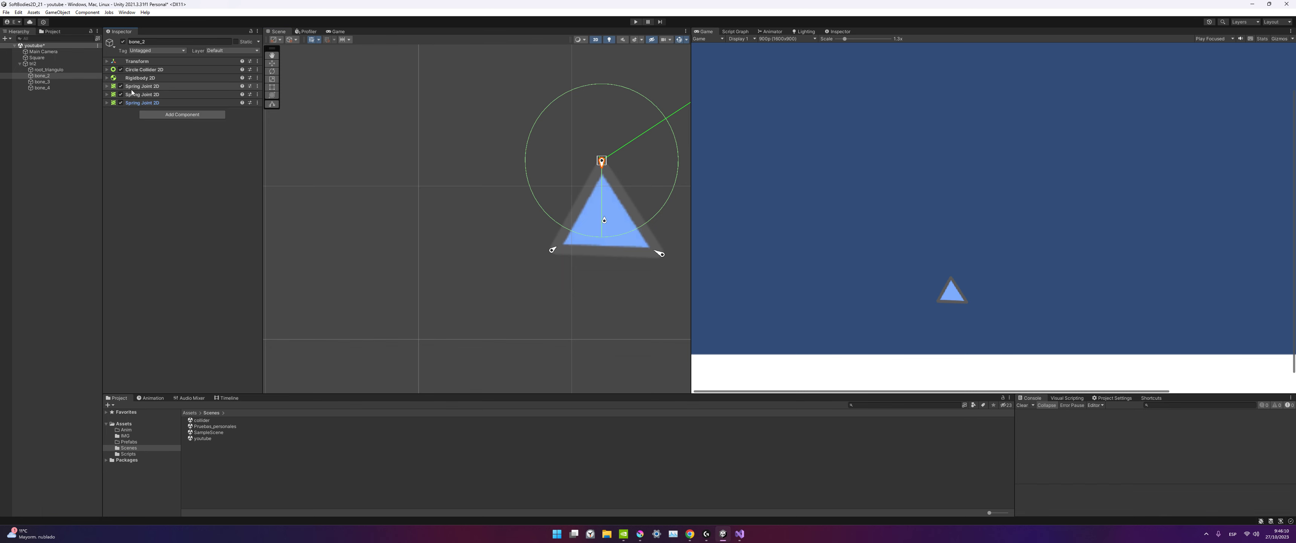
{"action": "left_click", "coordinate": [42, 87], "text": "shift"}
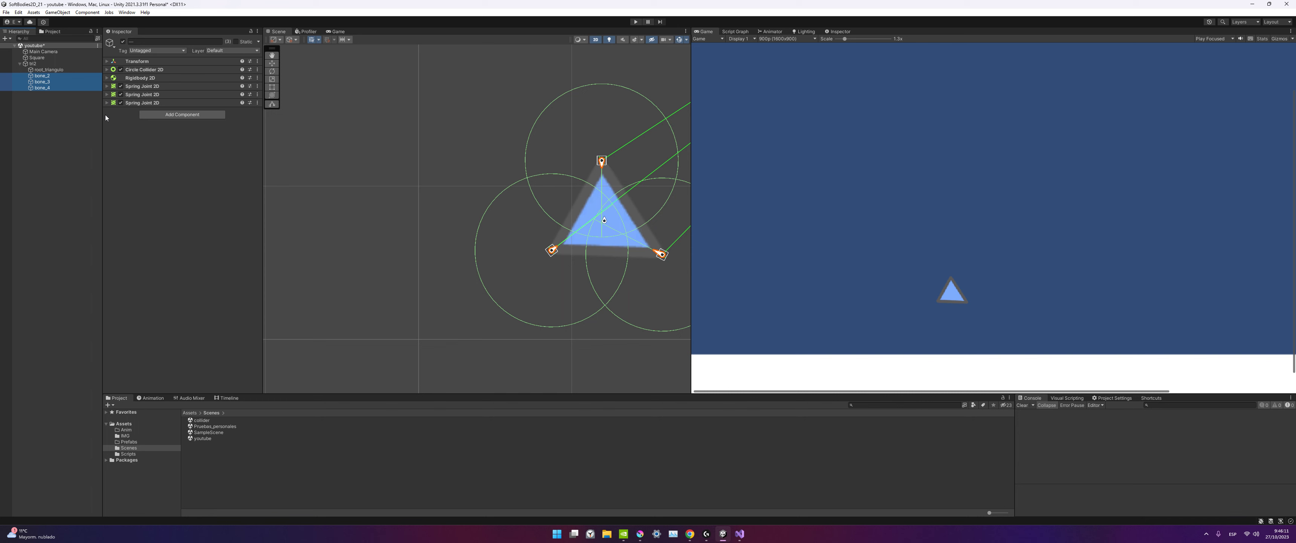
Adjust the Circle Collider 2D radius on the three corner bones.
{"action": "left_click", "coordinate": [108, 70]}
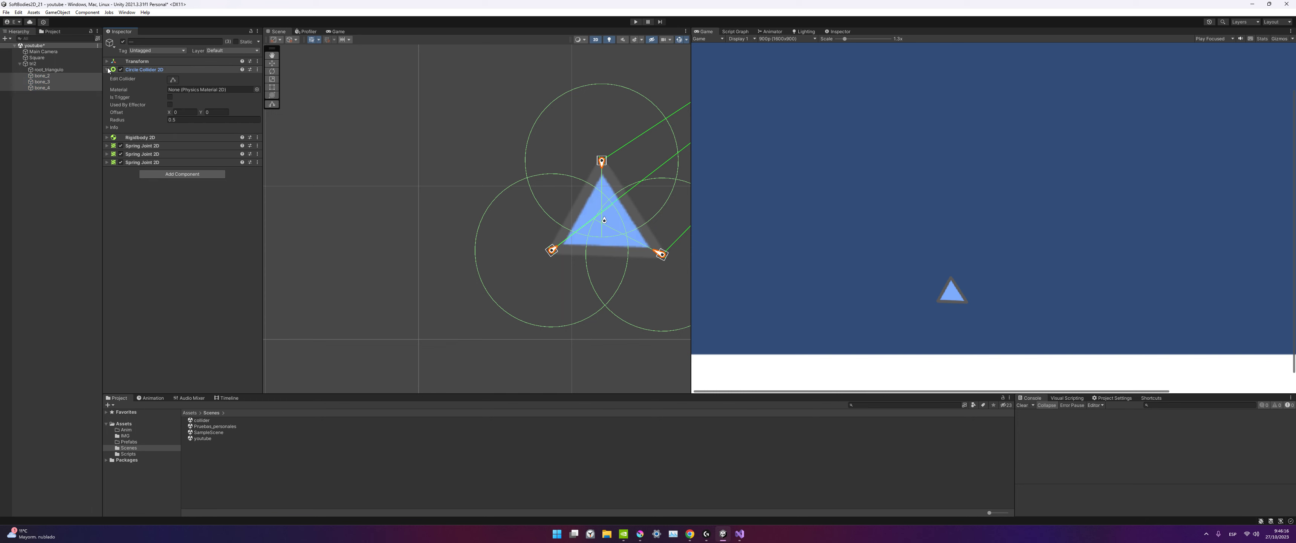
{"action": "left_click", "coordinate": [185, 121]}
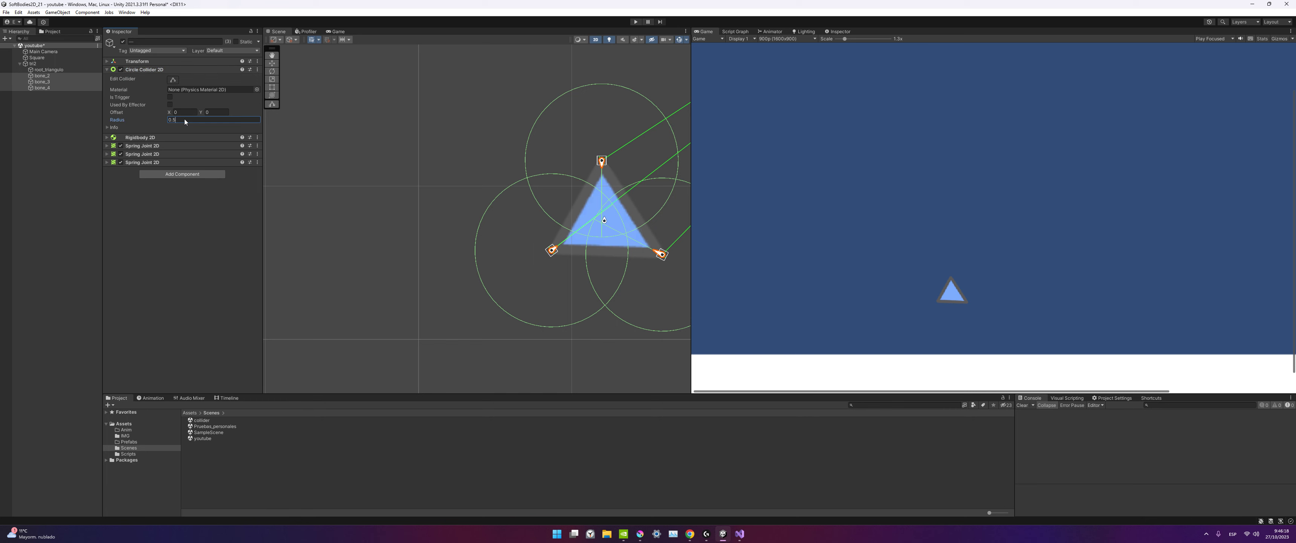
{"action": "key", "text": "BackSpace"}
{"action": "type", "text": "2"}
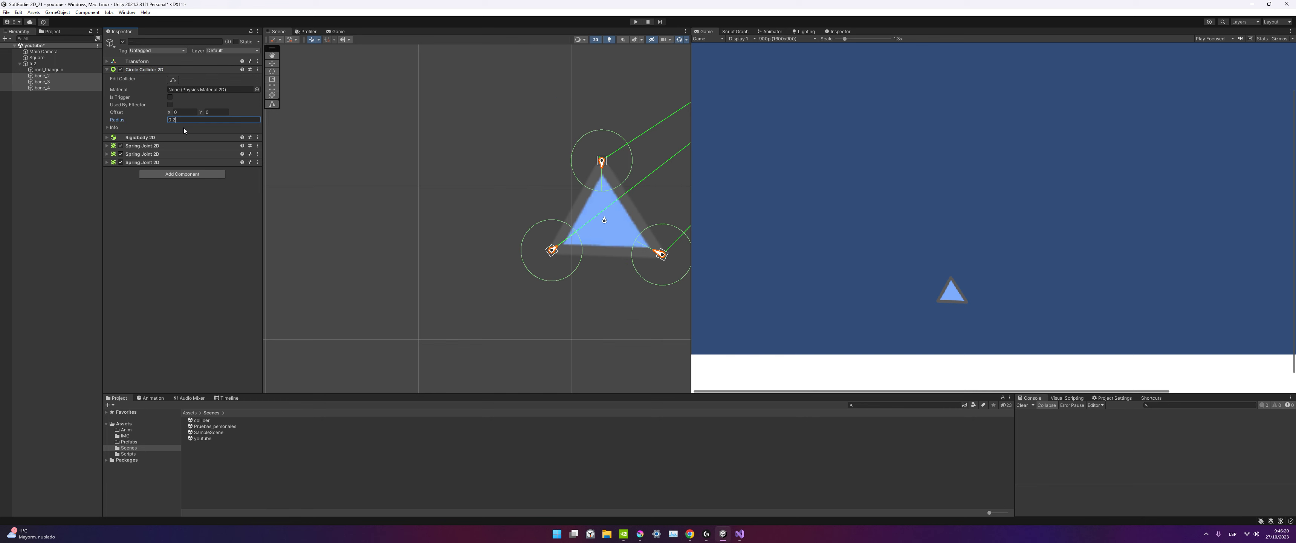
{"action": "key", "text": "BackSpace"}
{"action": "type", "text": "1"}
{"action": "scroll", "coordinate": [525, 301], "scroll_direction": "up", "scroll_amount": 2}
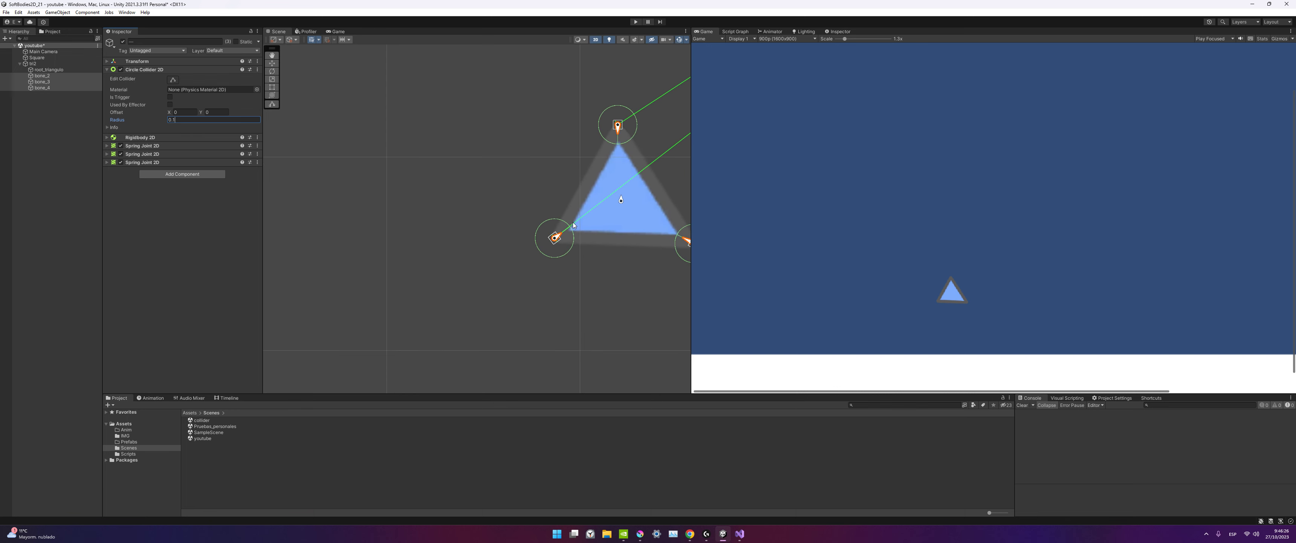
{"action": "scroll", "coordinate": [624, 192], "scroll_direction": "down", "scroll_amount": 1}
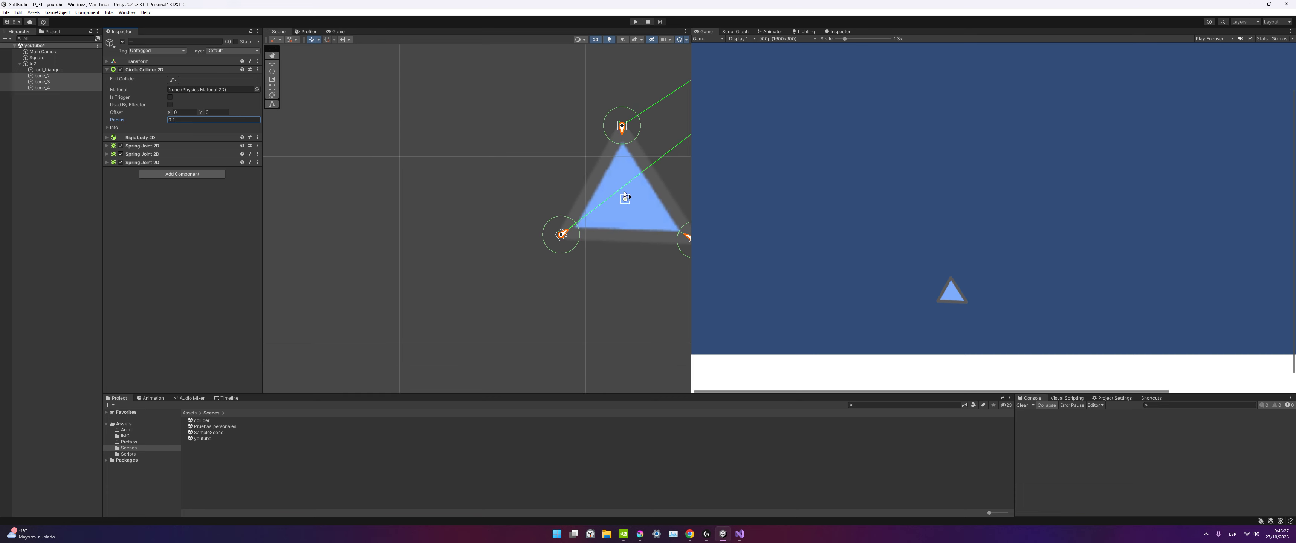
{"action": "scroll", "coordinate": [580, 213], "scroll_direction": "up", "scroll_amount": 2}
{"action": "left_click", "coordinate": [563, 220]}
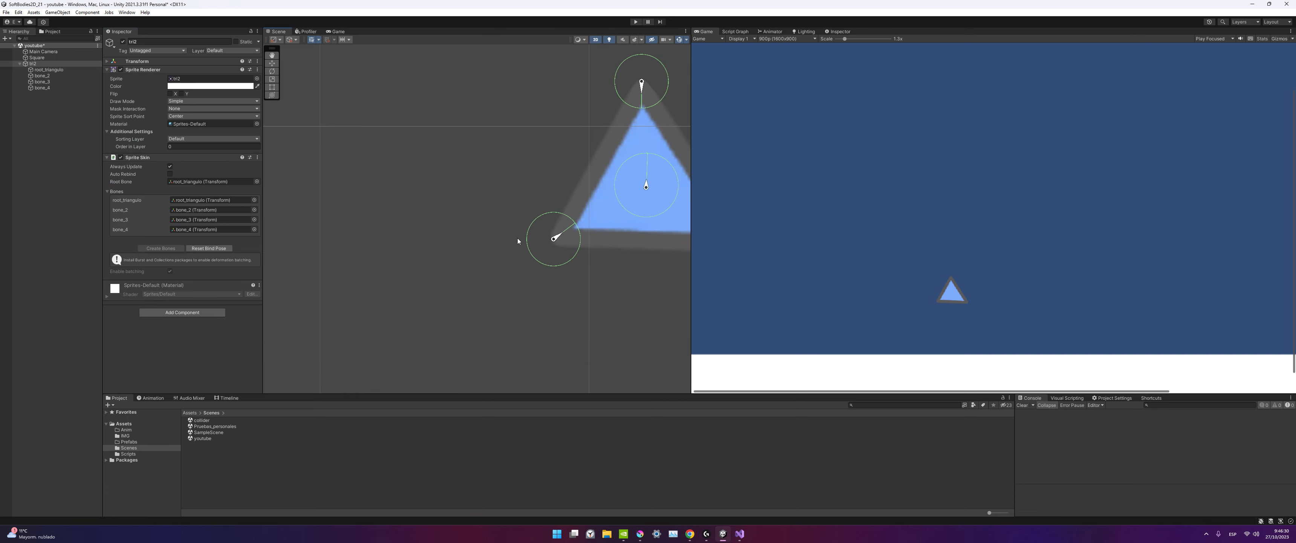
{"action": "key", "text": "ctrl+z"}
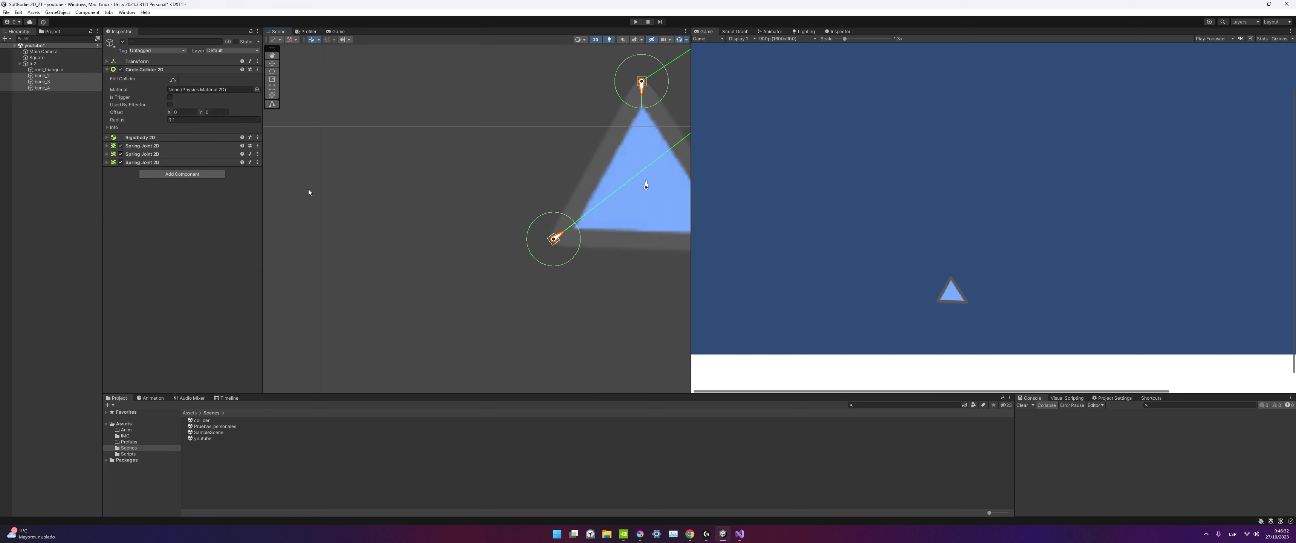
Enter 0.1 as the Circle Collider 2D Offset X for bone_2 to bone_4.
{"action": "left_click", "coordinate": [177, 112]}
{"action": "type", "text": "1"}
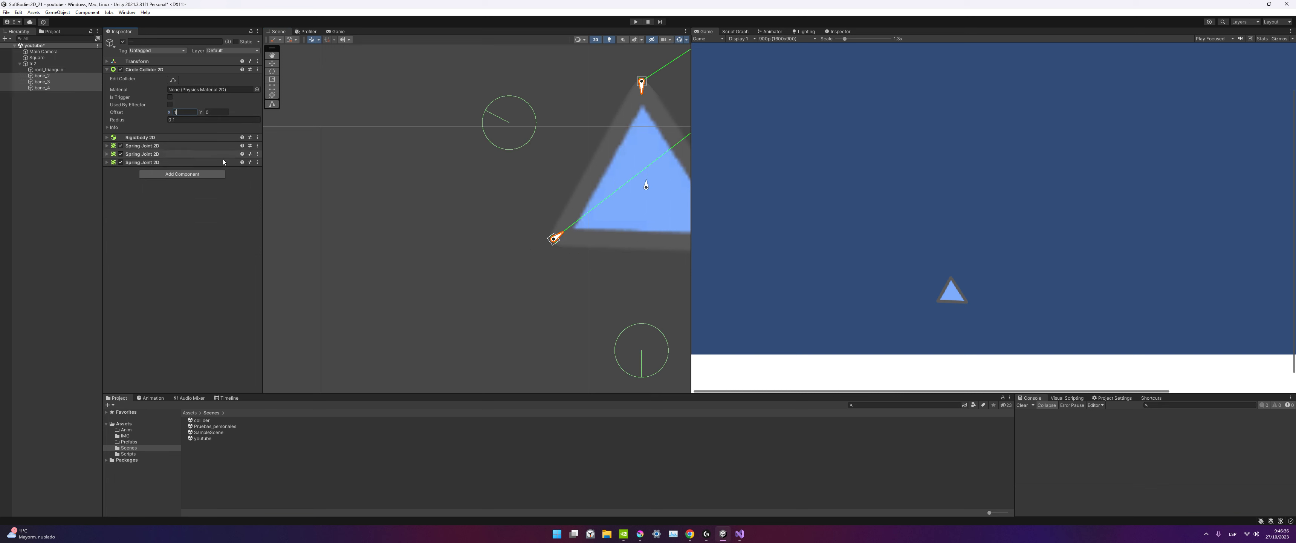
{"action": "scroll", "coordinate": [553, 259], "scroll_direction": "down", "scroll_amount": 3}
{"action": "key", "text": "BackSpace"}
{"action": "type", "text": "0"}
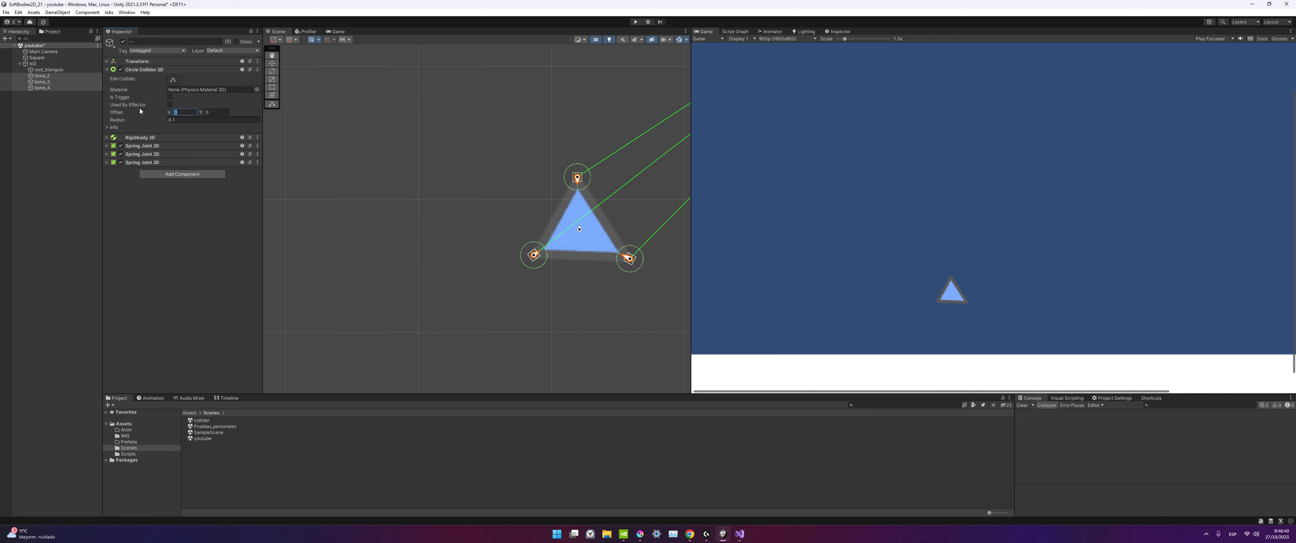
{"action": "type", "text": "1"}
{"action": "key", "text": "BackSpace"}
{"action": "key", "text": "BackSpace"}
{"action": "type", "text": ".1"}
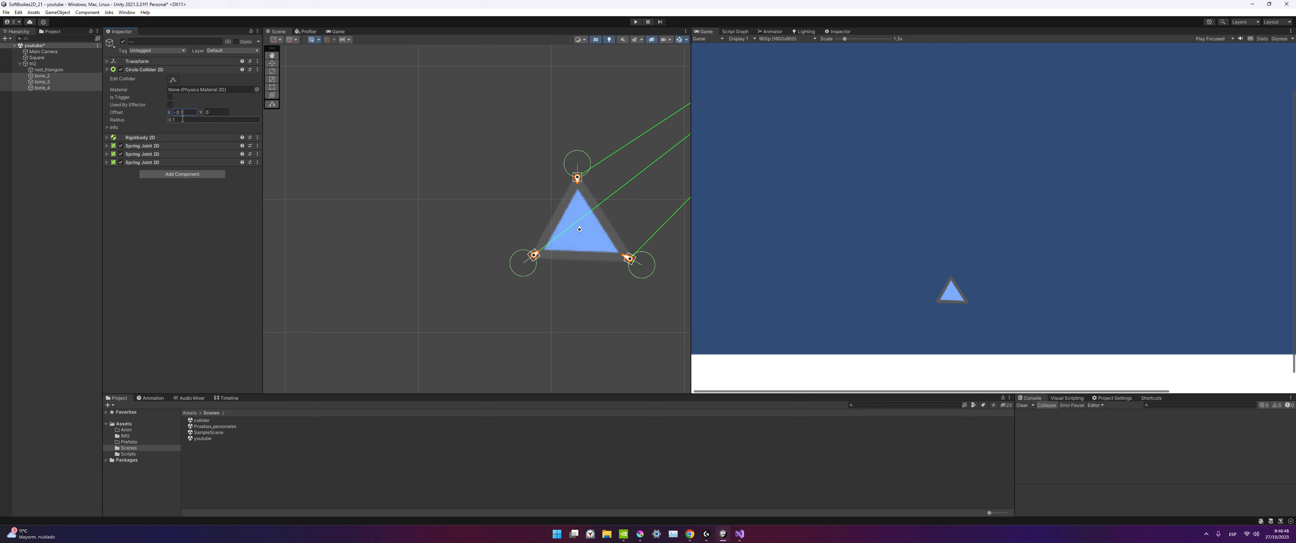
{"action": "key", "text": "BackSpace"}
{"action": "key", "text": "BackSpace"}
{"action": "key", "text": "BackSpace"}
{"action": "type", "text": ".1"}
Centre the triangle in the Scene view and start editing bone_3's circle collider.
{"action": "scroll", "coordinate": [624, 276], "scroll_direction": "up", "scroll_amount": 2}
{"action": "scroll", "coordinate": [622, 276], "scroll_direction": "up", "scroll_amount": 3}
{"action": "scroll", "coordinate": [619, 274], "scroll_direction": "up", "scroll_amount": 5}
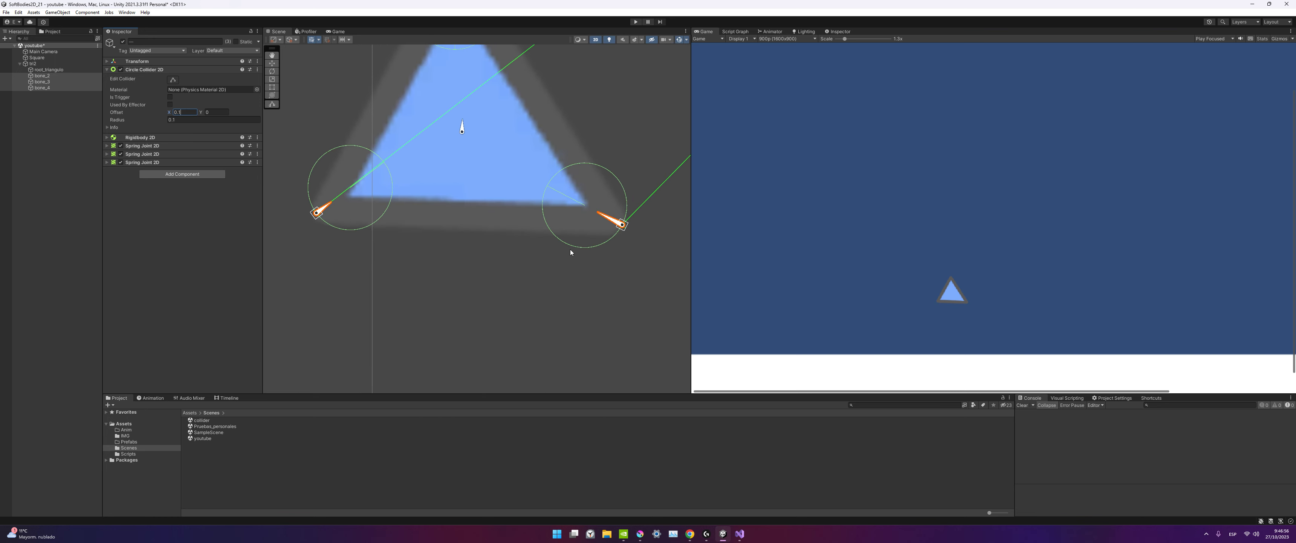
{"action": "scroll", "coordinate": [570, 249], "scroll_direction": "up", "scroll_amount": 1}
{"action": "scroll", "coordinate": [542, 175], "scroll_direction": "down", "scroll_amount": 1}
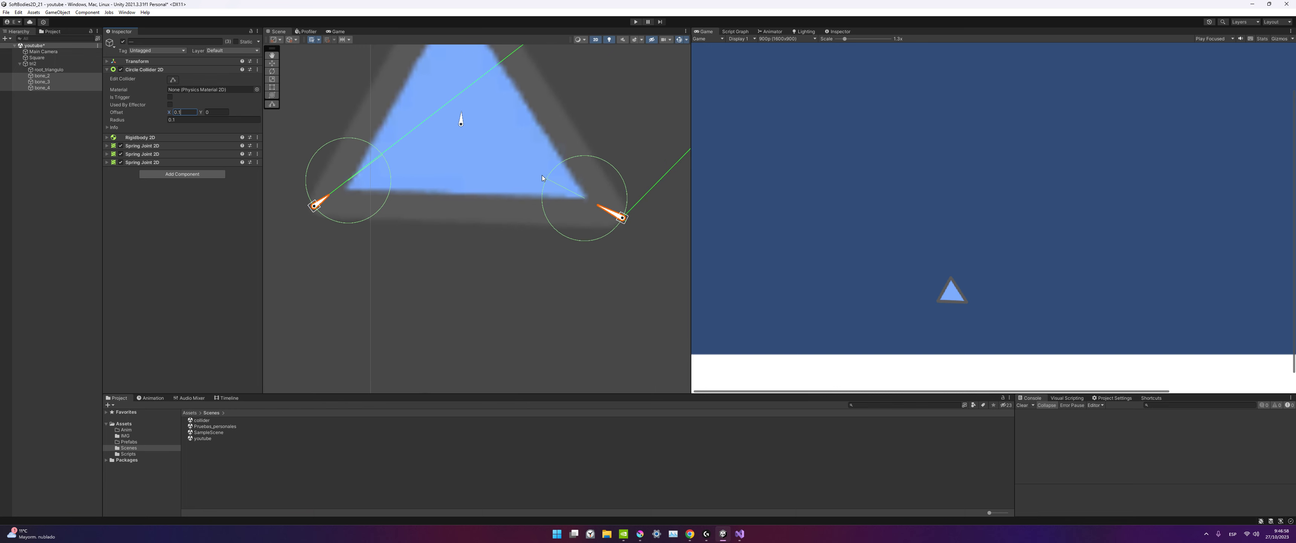
{"action": "scroll", "coordinate": [533, 212], "scroll_direction": "down", "scroll_amount": 3}
{"action": "scroll", "coordinate": [523, 242], "scroll_direction": "down", "scroll_amount": 3}
{"action": "scroll", "coordinate": [521, 255], "scroll_direction": "down", "scroll_amount": 1}
{"action": "middle_click_drag", "start_coordinate": [520, 255], "coordinate": [549, 189]}
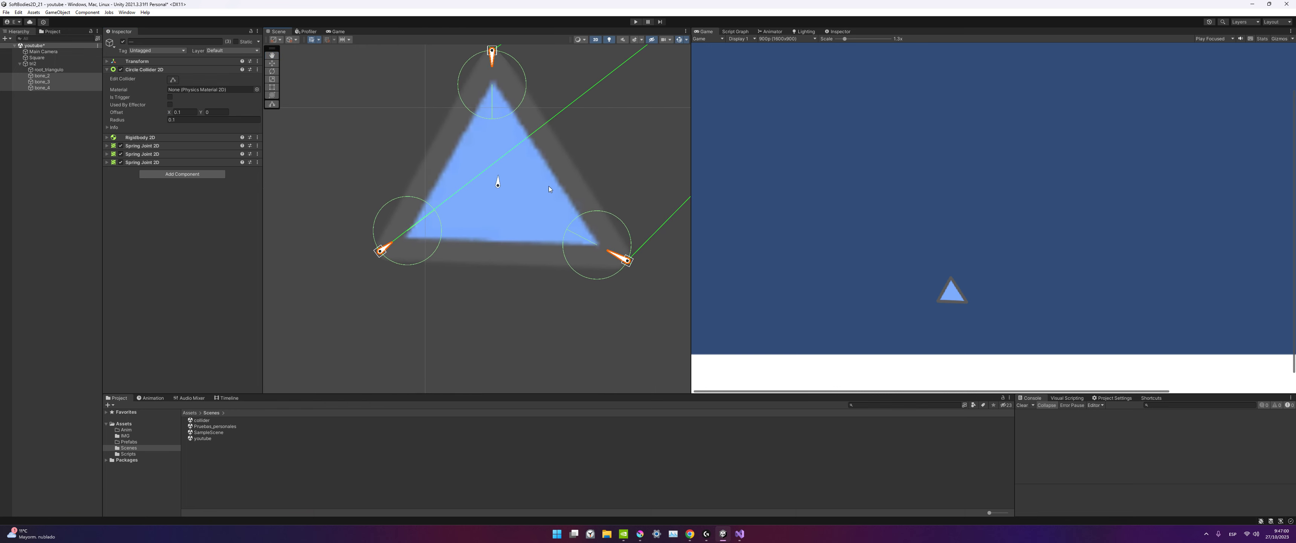
{"action": "left_click", "coordinate": [601, 280]}
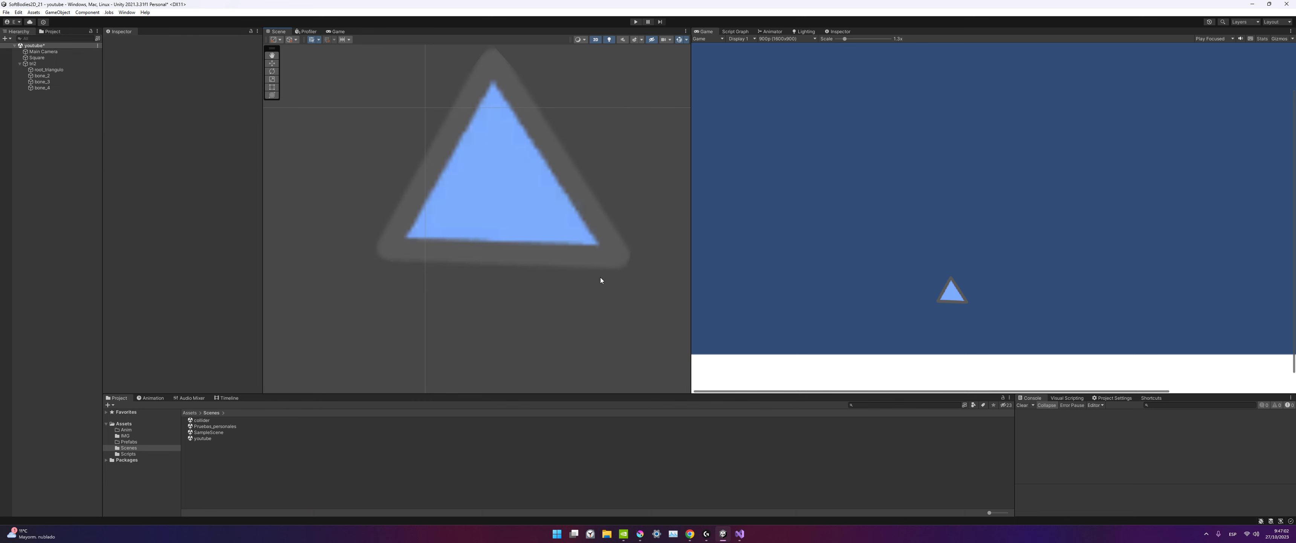
{"action": "left_click", "coordinate": [38, 89]}
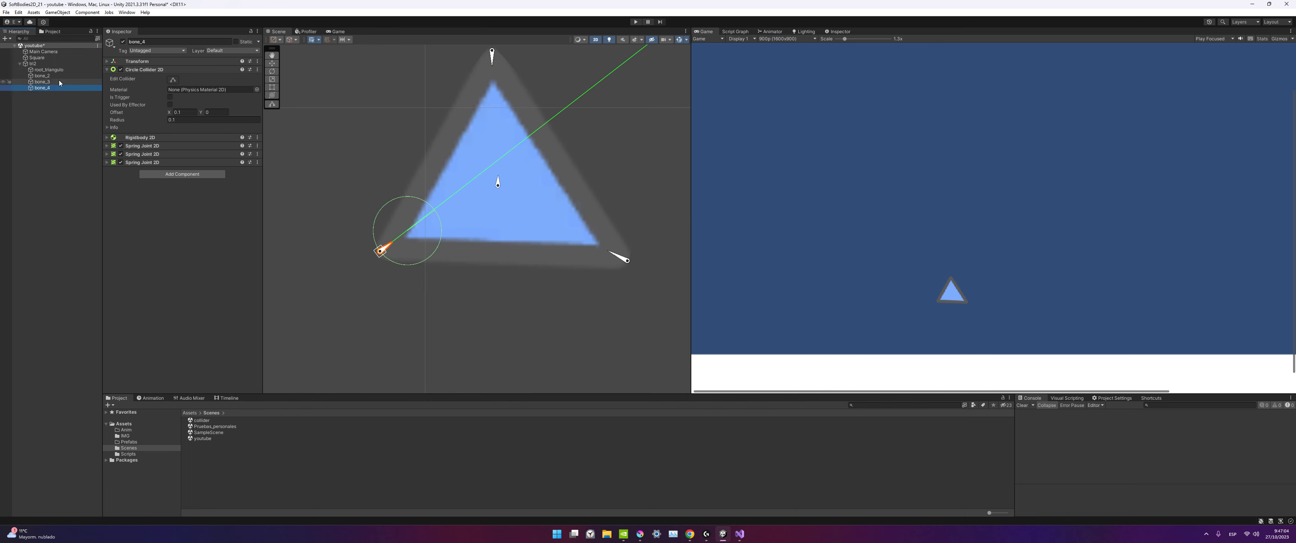
{"action": "left_click", "coordinate": [42, 81]}
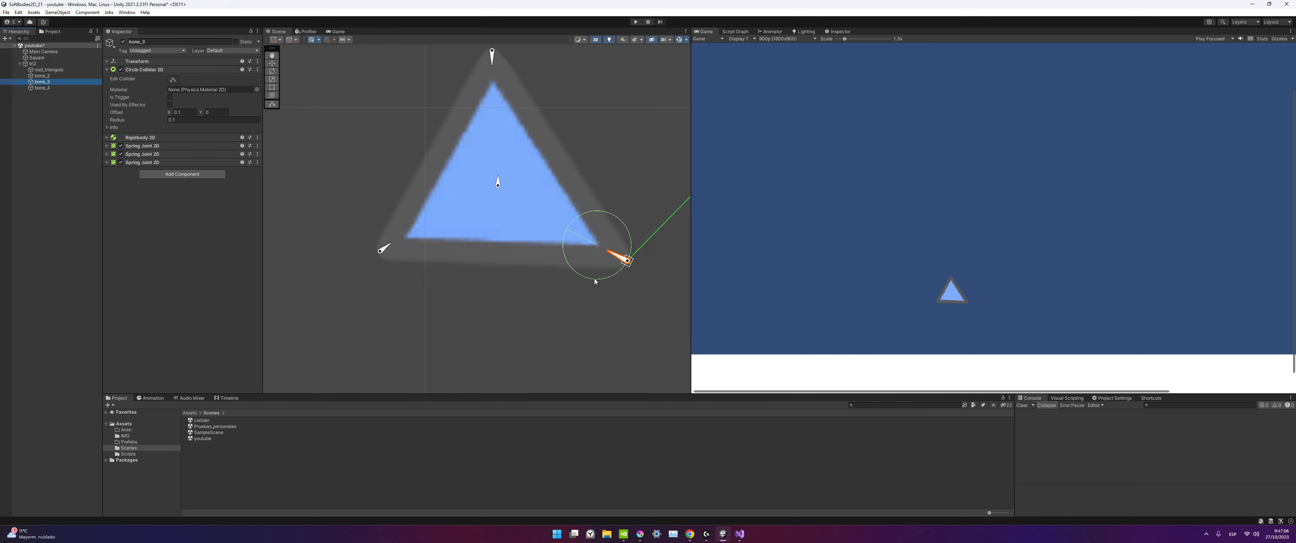
{"action": "left_click", "coordinate": [272, 103]}
{"action": "scroll", "coordinate": [633, 302], "scroll_direction": "up", "scroll_amount": 3}
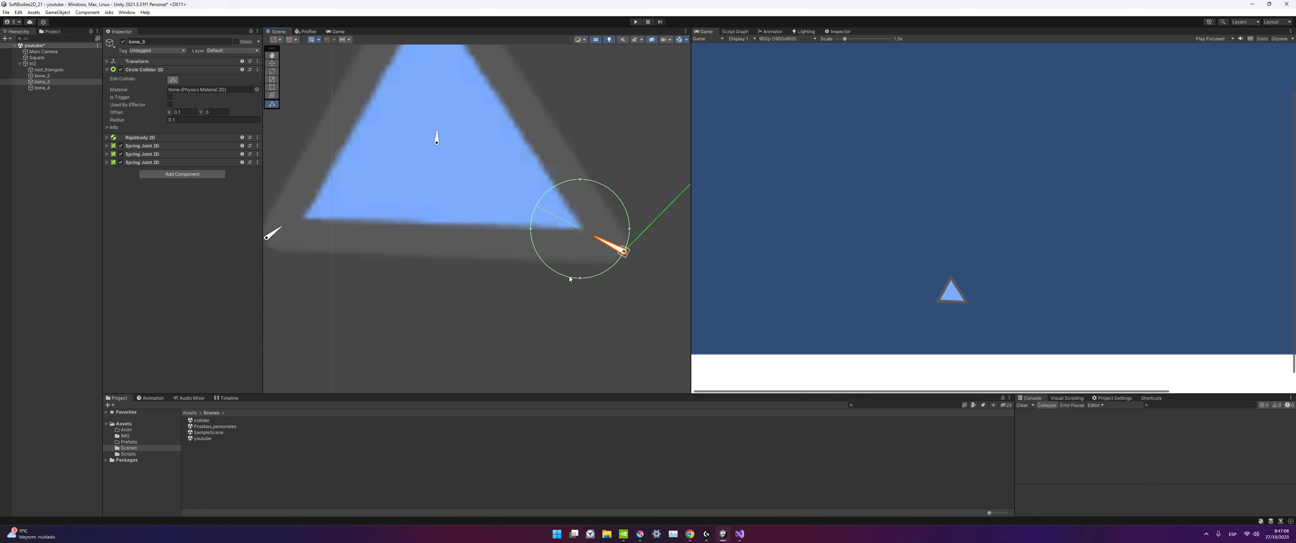
Shrink bone_3's circle collider to about 0.083 radius over the bottom-right corner.
{"action": "left_click", "coordinate": [579, 276]}
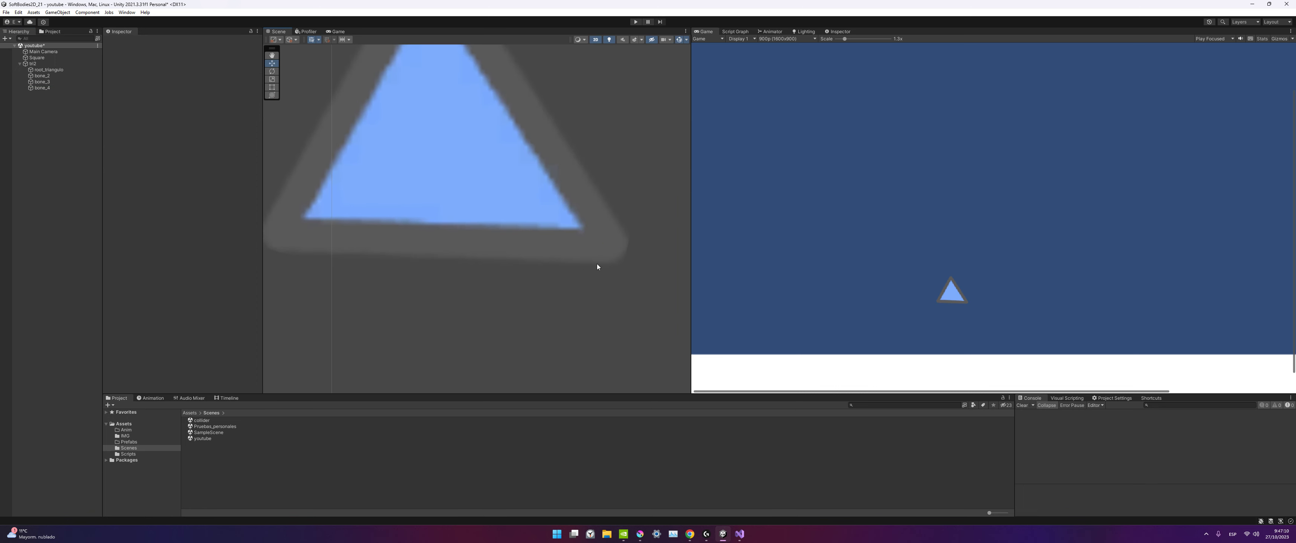
{"action": "left_click", "coordinate": [582, 279]}
{"action": "left_click", "coordinate": [59, 88]}
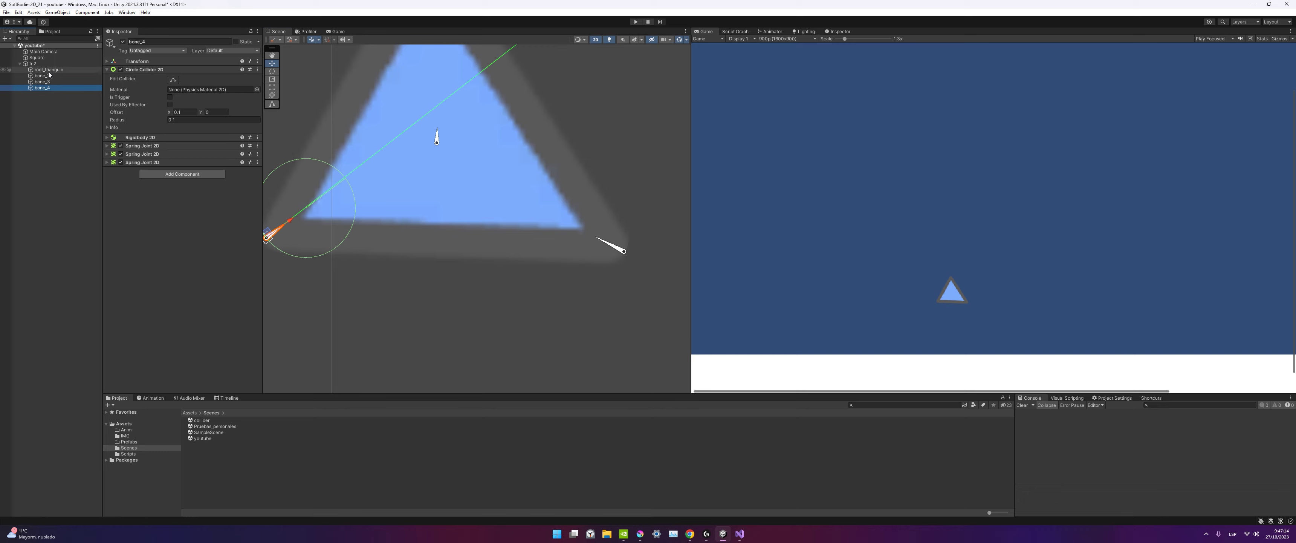
{"action": "left_click", "coordinate": [49, 82]}
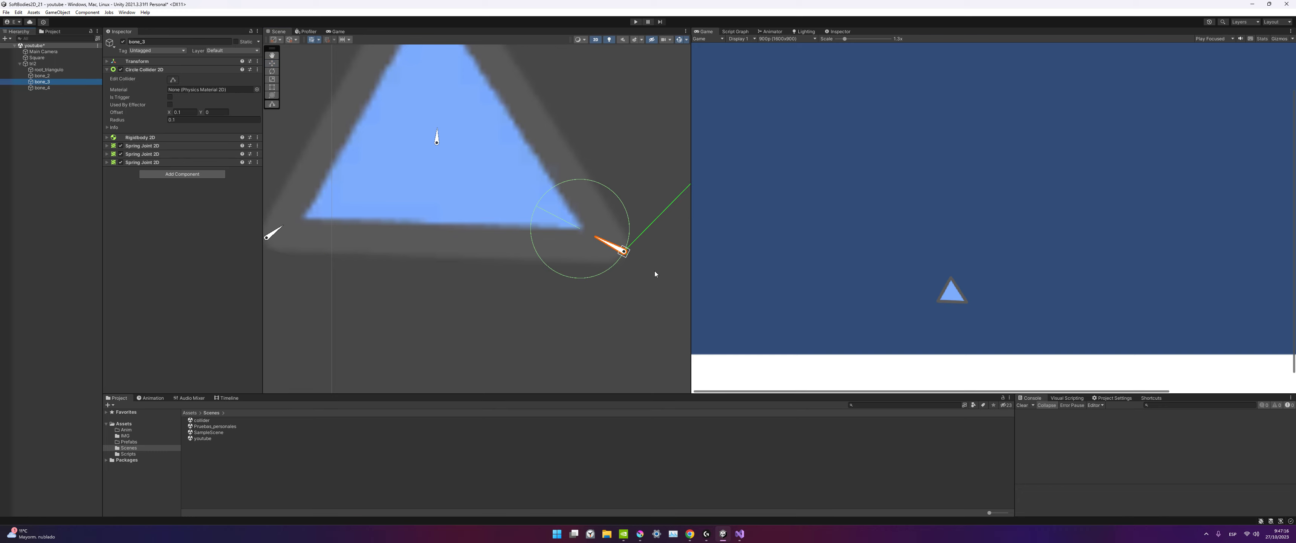
{"action": "left_click", "coordinate": [271, 104]}
{"action": "scroll", "coordinate": [541, 265], "scroll_direction": "up", "scroll_amount": 2}
{"action": "scroll", "coordinate": [566, 266], "scroll_direction": "up", "scroll_amount": 2}
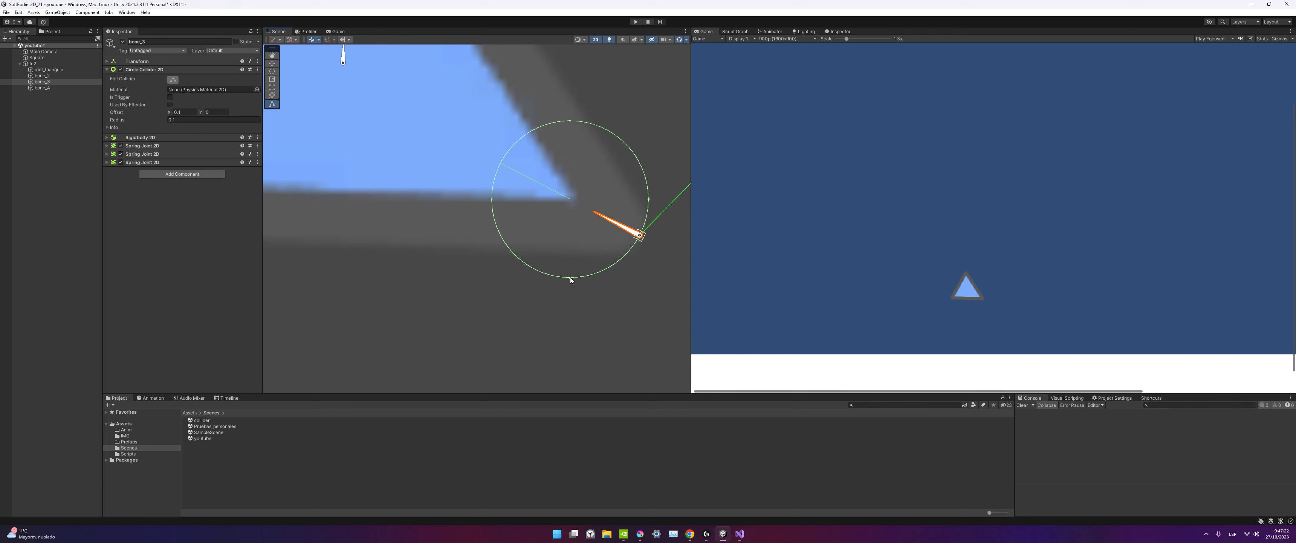
{"action": "left_click_drag", "start_coordinate": [570, 277], "coordinate": [543, 254]}
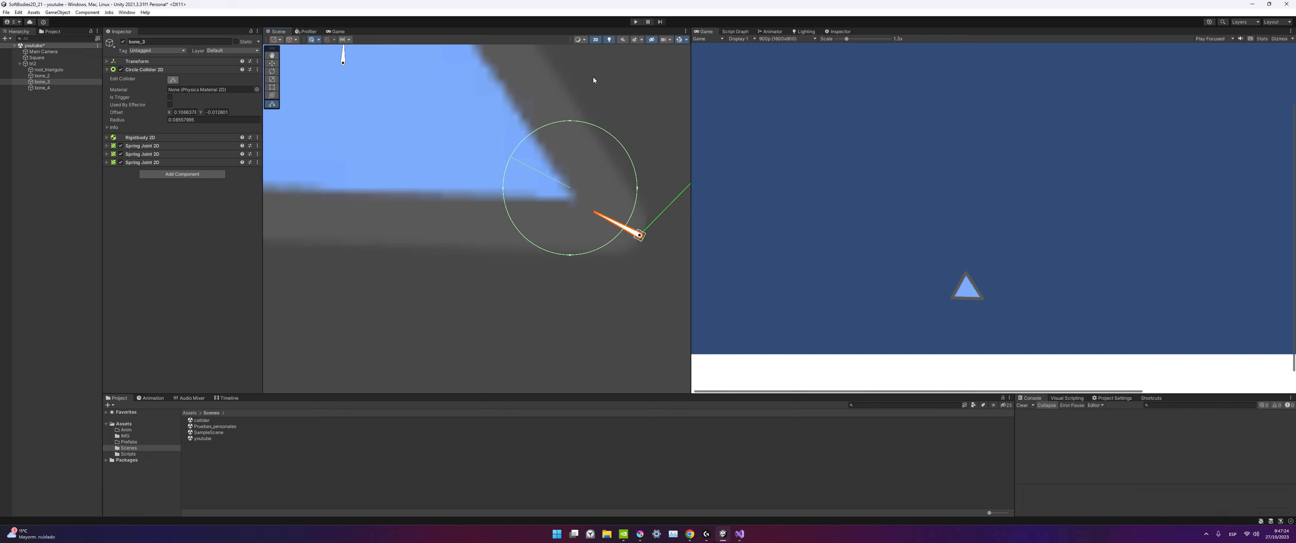
{"action": "scroll", "coordinate": [551, 128], "scroll_direction": "down", "scroll_amount": 2}
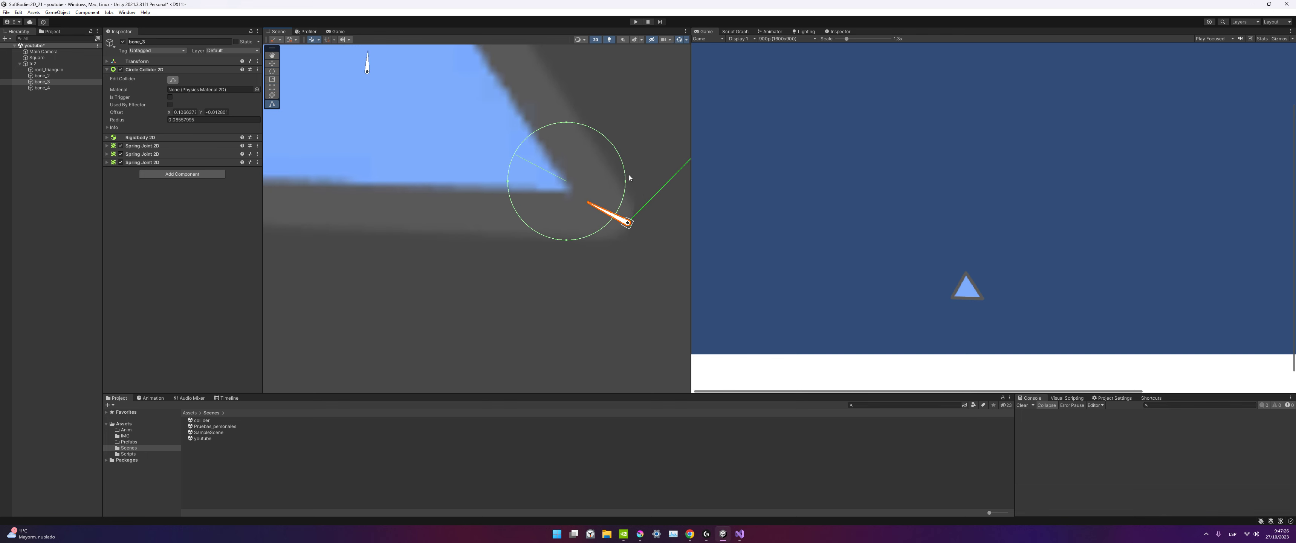
{"action": "left_click_drag", "start_coordinate": [625, 183], "coordinate": [629, 184]}
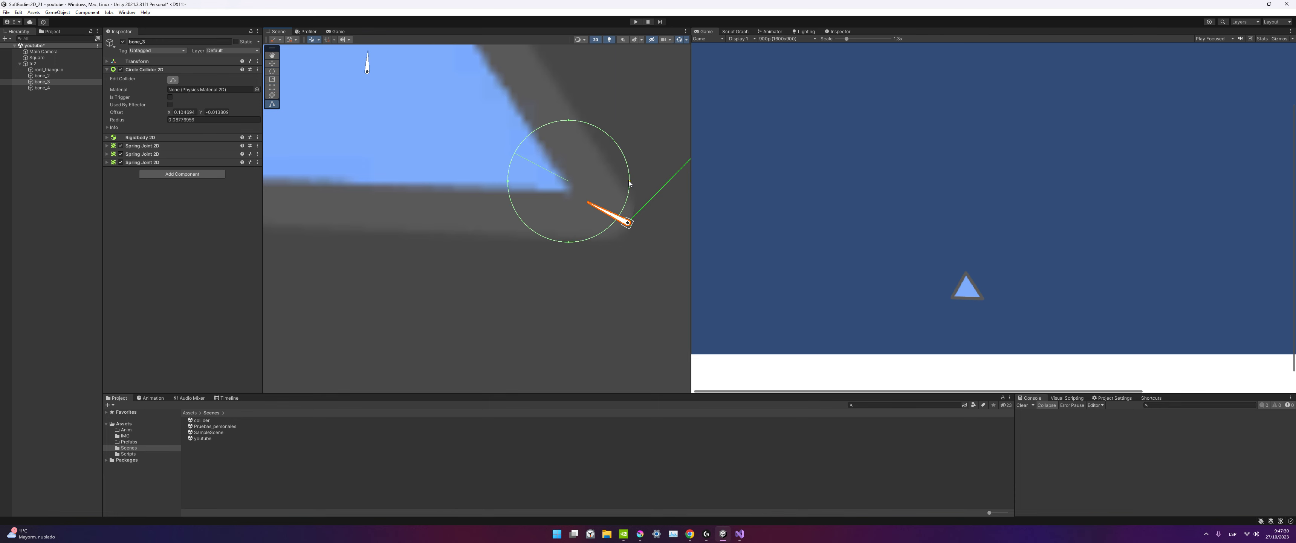
{"action": "scroll", "coordinate": [442, 152], "scroll_direction": "down", "scroll_amount": 1}
Pan the view and briefly check the first spring joint's settings.
{"action": "middle_click_drag", "start_coordinate": [417, 145], "coordinate": [598, 232]}
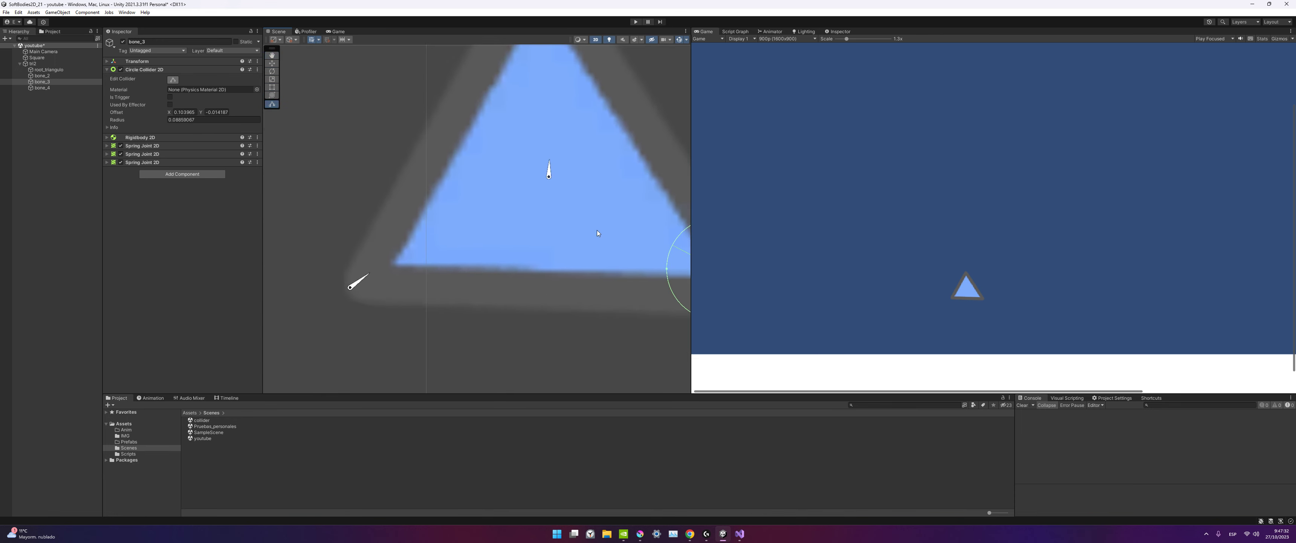
{"action": "left_click", "coordinate": [146, 146]}
{"action": "left_click", "coordinate": [151, 145]}
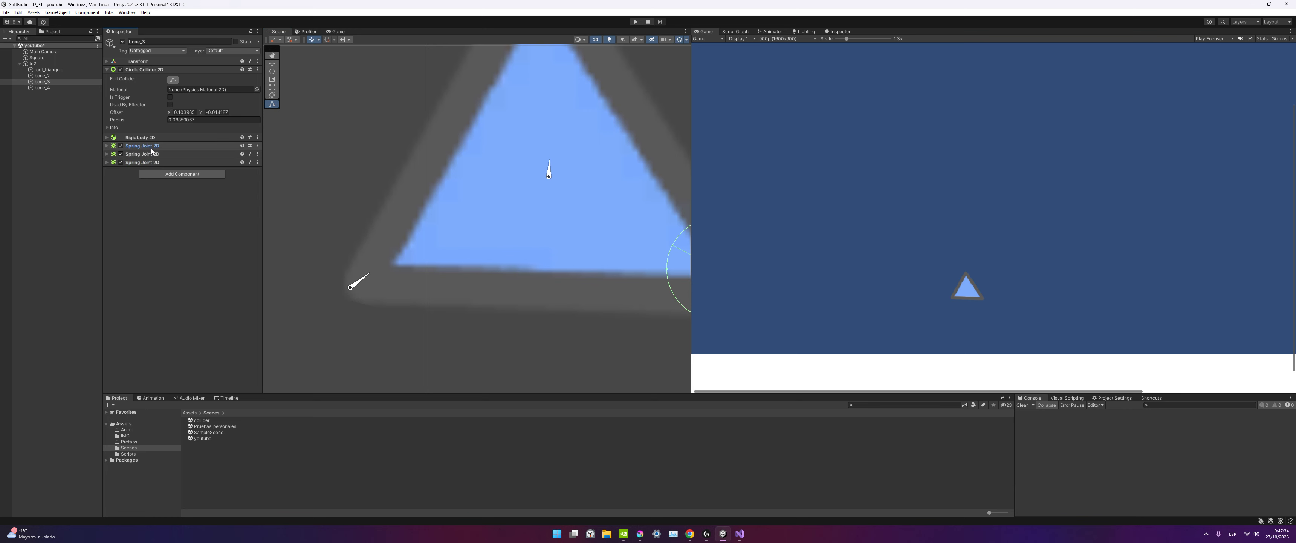
{"action": "scroll", "coordinate": [454, 203], "scroll_direction": "down", "scroll_amount": 2}
{"action": "scroll", "coordinate": [454, 203], "scroll_direction": "down", "scroll_amount": 3}
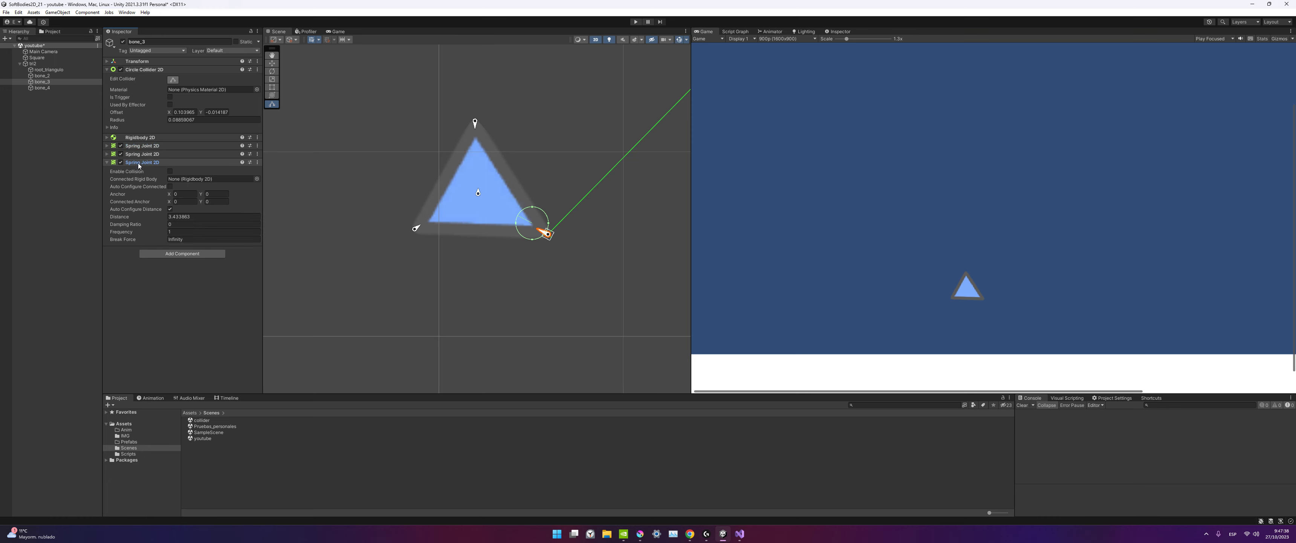
Select bone_2 through bone_4 and set the first spring joint to Damping Ratio 1, Frequency 2.
{"action": "left_click", "coordinate": [43, 70]}
{"action": "left_click", "coordinate": [40, 76]}
{"action": "left_click", "coordinate": [38, 88], "text": "shift"}
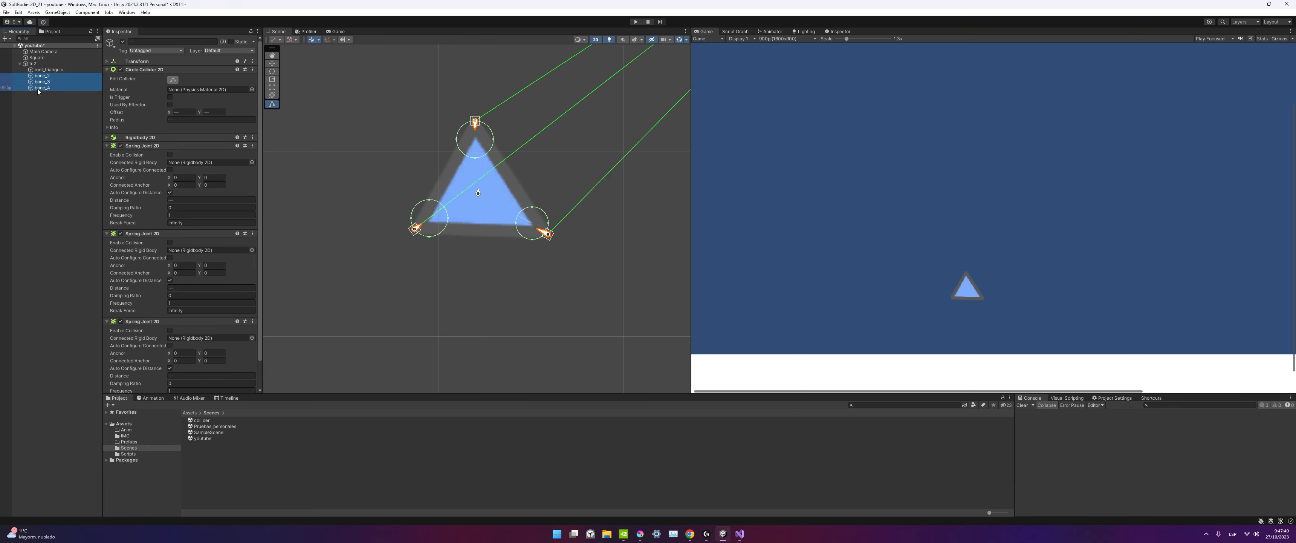
{"action": "left_click", "coordinate": [170, 281]}
{"action": "left_click", "coordinate": [183, 208]}
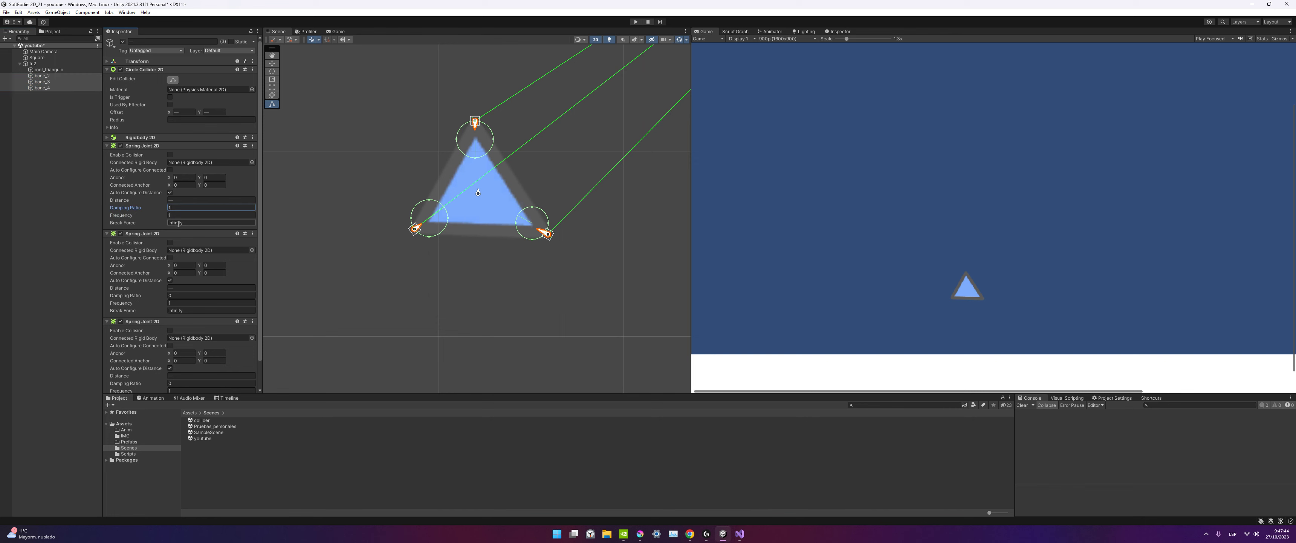
{"action": "type", "text": "1"}
{"action": "left_click", "coordinate": [179, 216]}
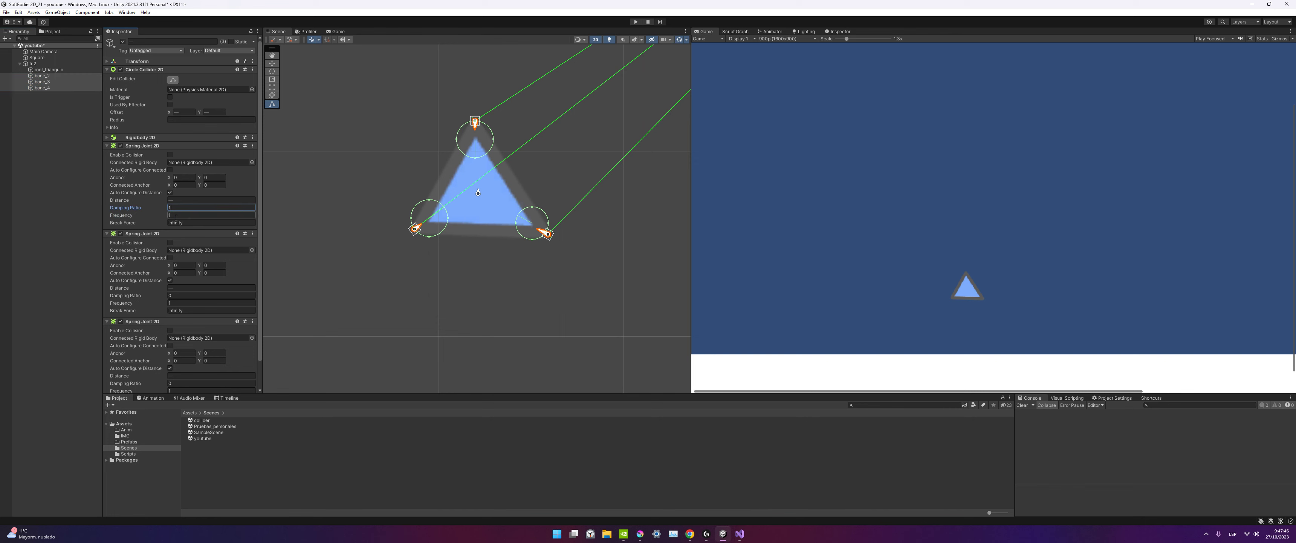
{"action": "type", "text": "2"}
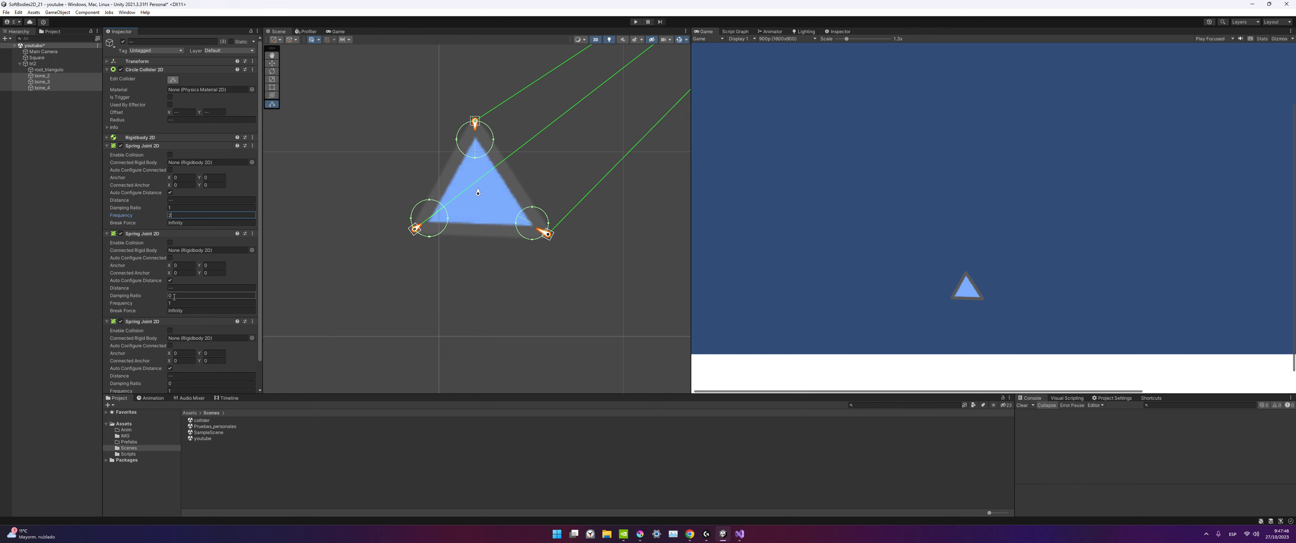
Set the second and third spring joints to Damping Ratio 1 and Frequency 2.
{"action": "left_click", "coordinate": [181, 296]}
{"action": "type", "text": "1"}
{"action": "left_click", "coordinate": [174, 302]}
{"action": "type", "text": "2"}
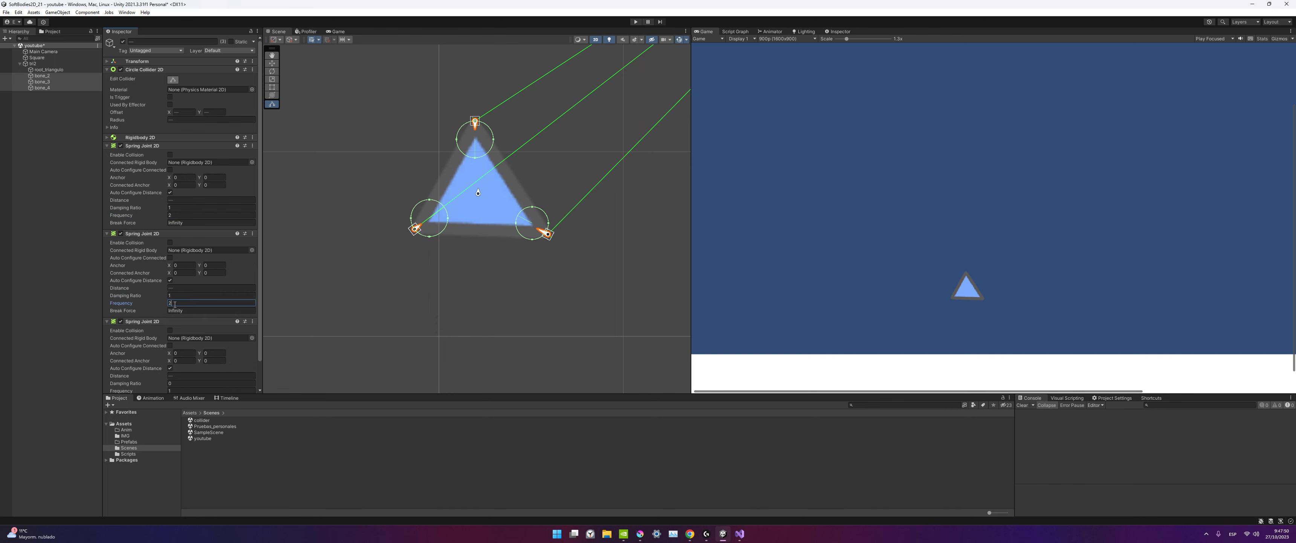
{"action": "scroll", "coordinate": [171, 365], "scroll_direction": "down", "scroll_amount": 2}
{"action": "left_click", "coordinate": [174, 354]}
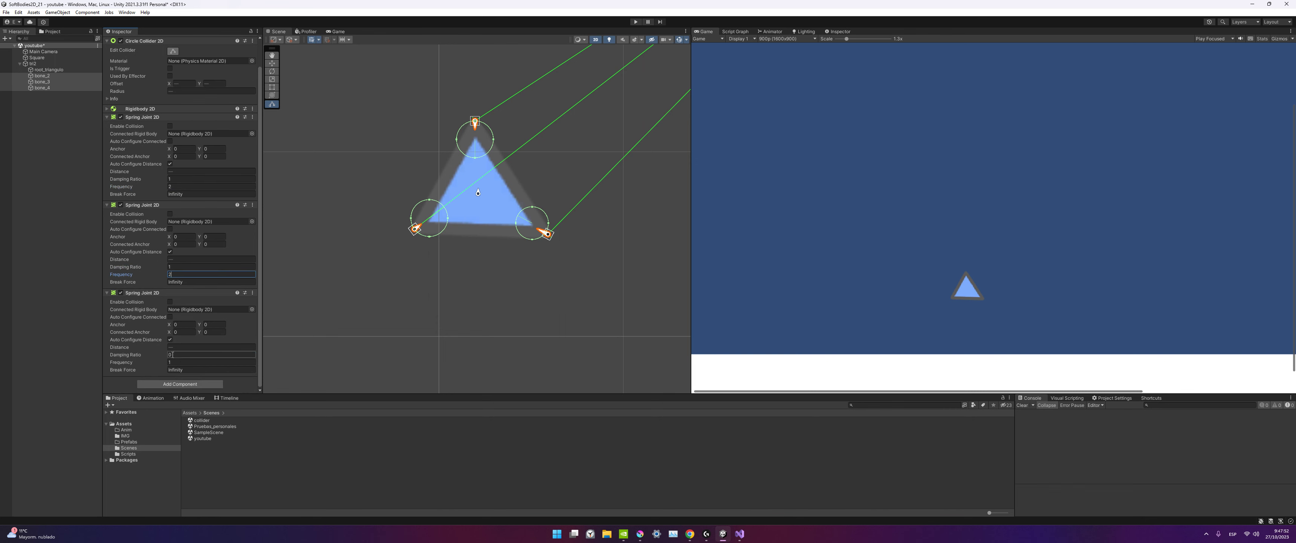
{"action": "type", "text": "1"}
{"action": "left_click", "coordinate": [176, 361]}
{"action": "type", "text": "2"}
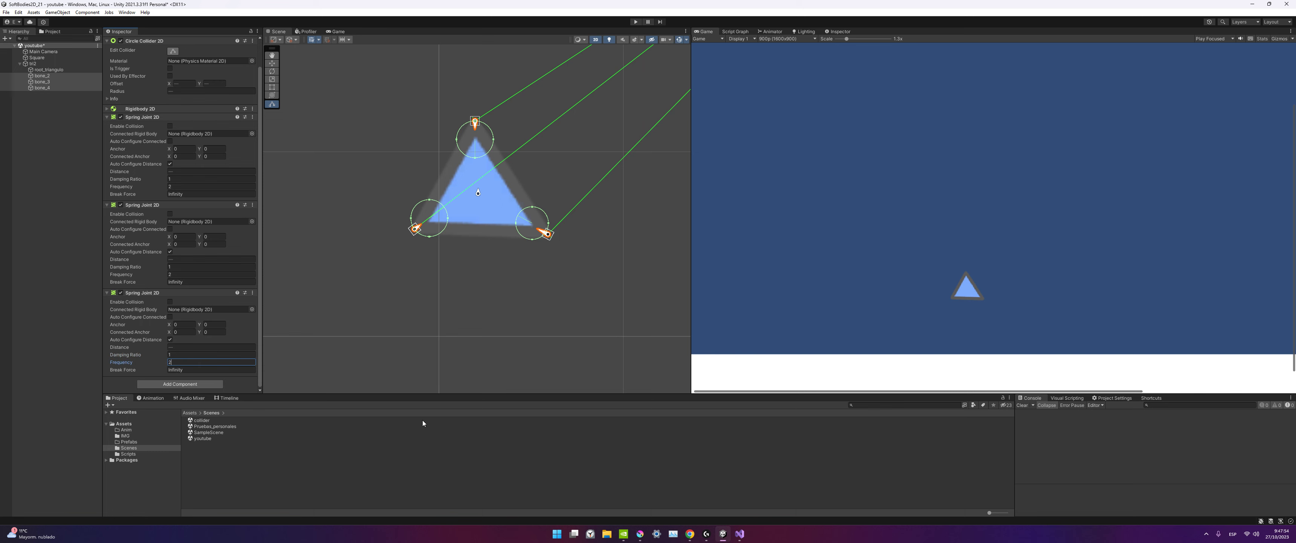
{"action": "left_click", "coordinate": [54, 70]}
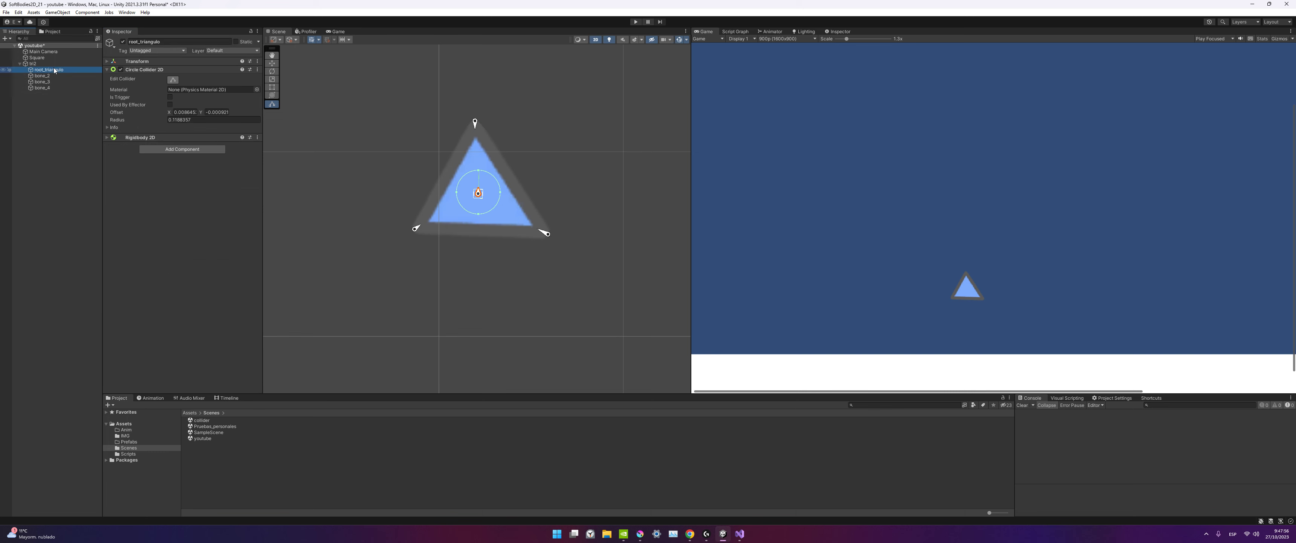
Connect the first Spring Joint 2D of bone_2, bone_3 and bone_4 to root_triangulo.
{"action": "left_click", "coordinate": [43, 81]}
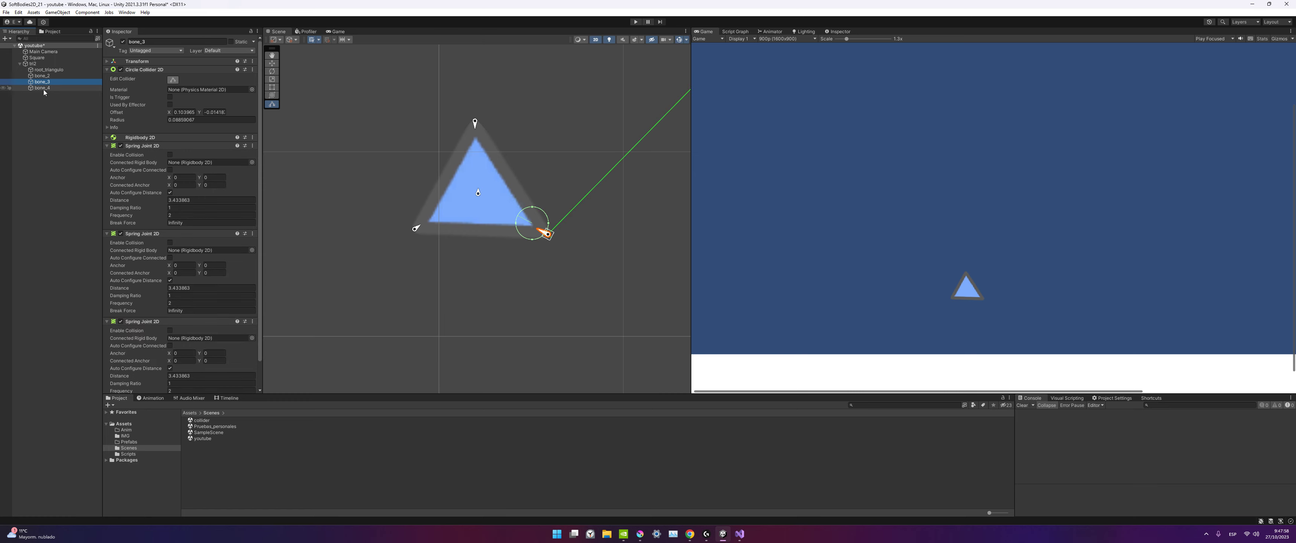
{"action": "left_click", "coordinate": [42, 88]}
{"action": "left_click", "coordinate": [48, 83]}
{"action": "key", "text": "Up"}
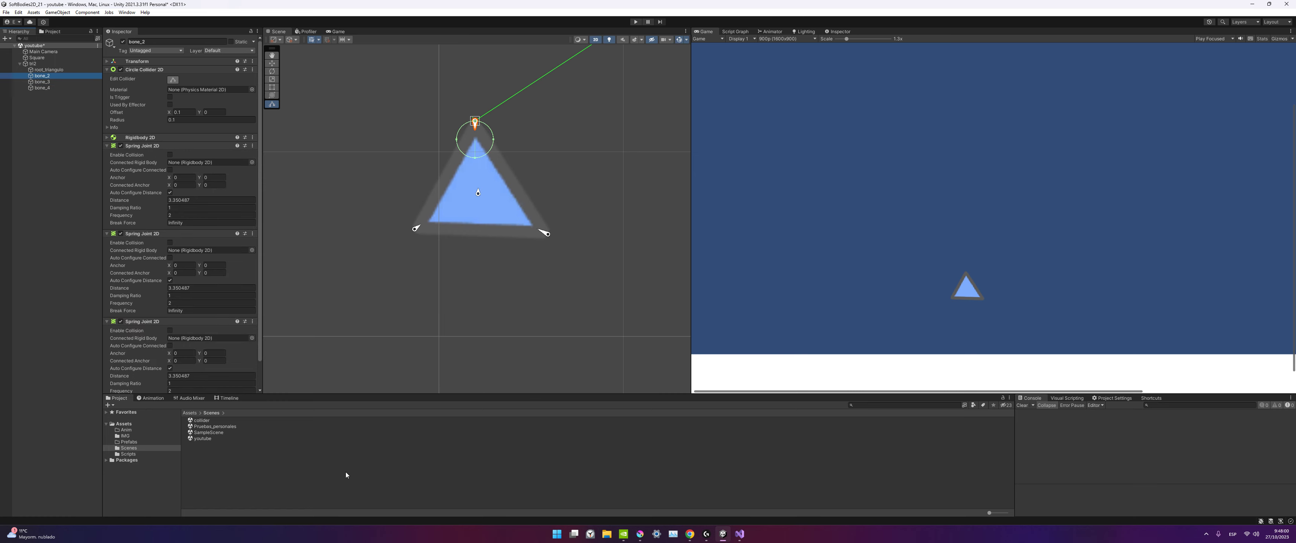
{"action": "middle_click_drag", "start_coordinate": [446, 197], "coordinate": [552, 76]}
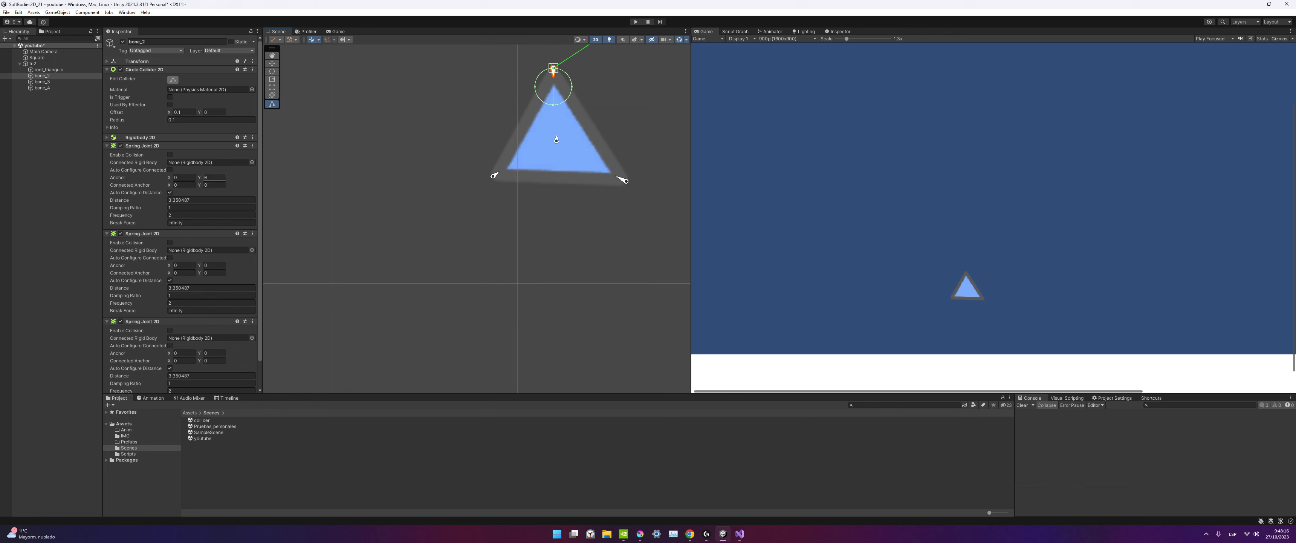
{"action": "left_click", "coordinate": [42, 88], "text": "shift"}
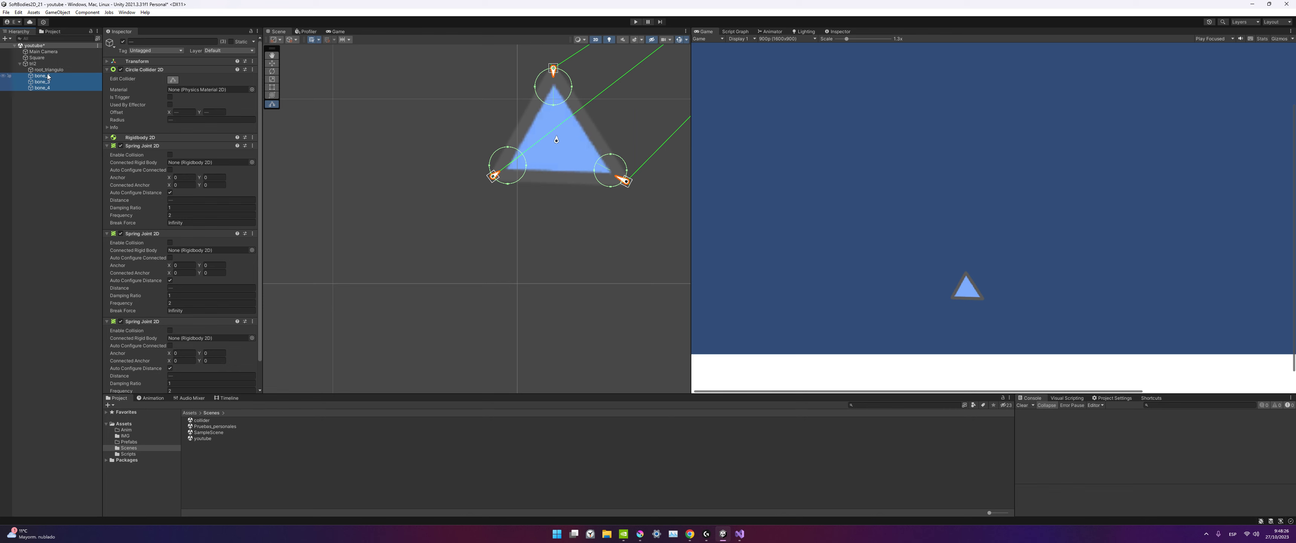
{"action": "left_click_drag", "start_coordinate": [44, 77], "coordinate": [215, 162]}
Connect bone_2's second and third spring joints to bone_3 and bone_4.
{"action": "left_click", "coordinate": [47, 78]}
{"action": "left_click", "coordinate": [48, 77]}
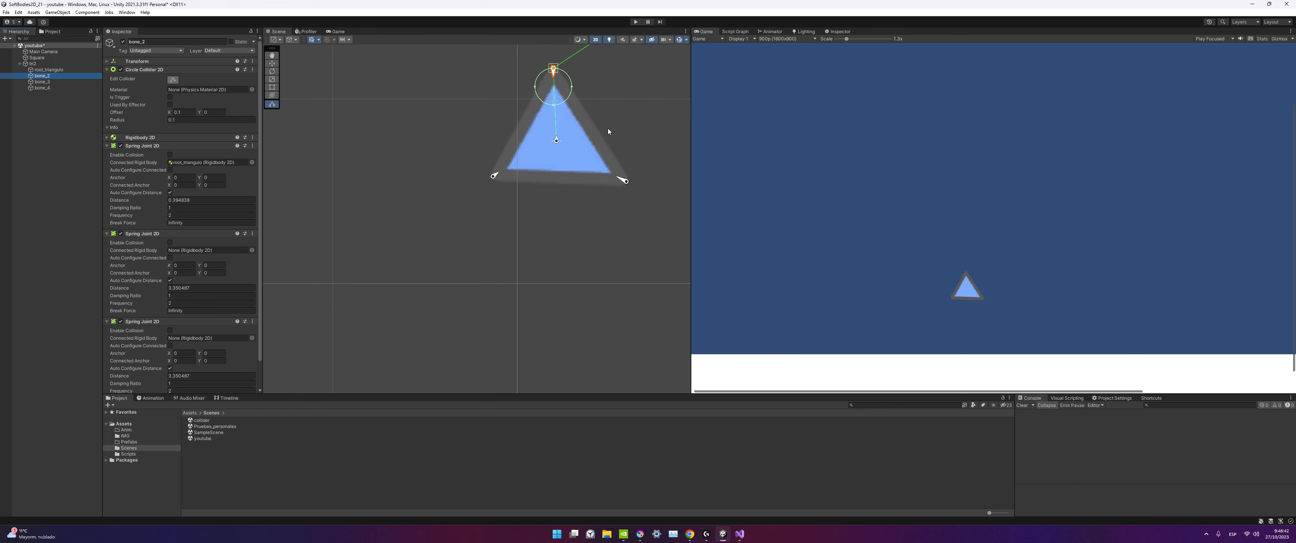
{"action": "left_click", "coordinate": [494, 176]}
{"action": "left_click", "coordinate": [554, 70]}
{"action": "left_click_drag", "start_coordinate": [40, 81], "coordinate": [181, 197]}
{"action": "left_click_drag", "start_coordinate": [207, 262], "coordinate": [207, 250]}
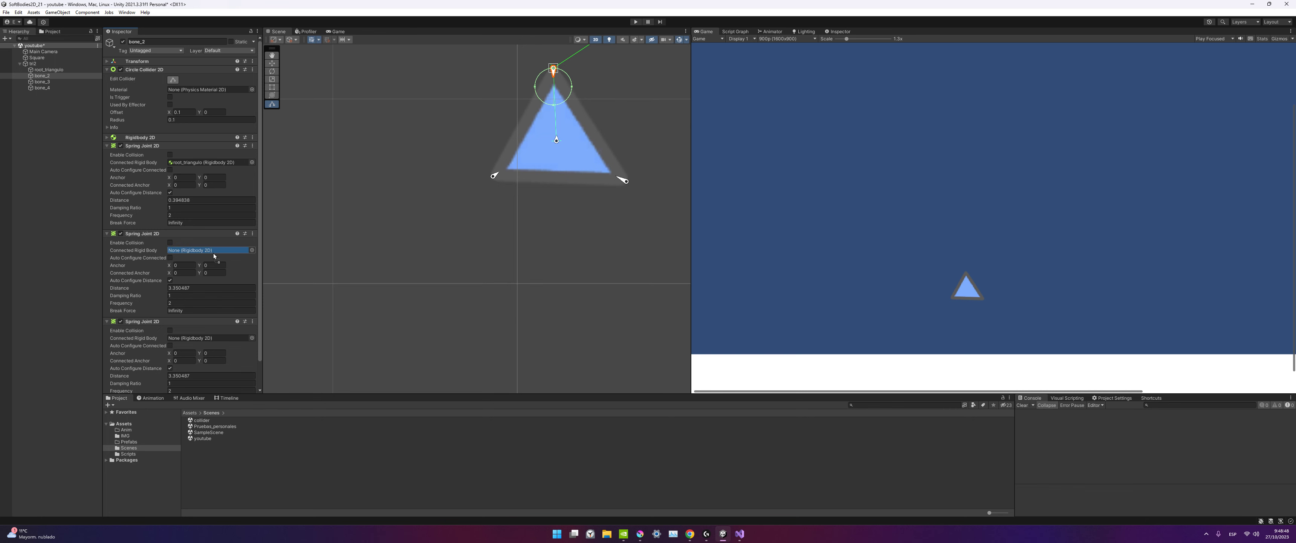
{"action": "left_click", "coordinate": [45, 76]}
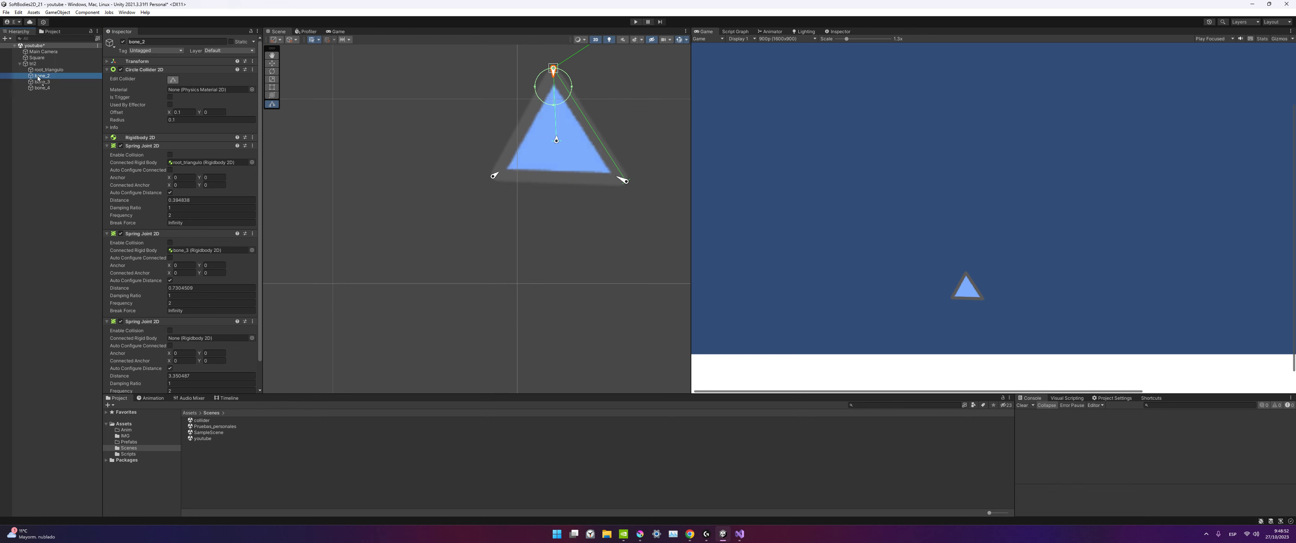
{"action": "left_click", "coordinate": [40, 87]}
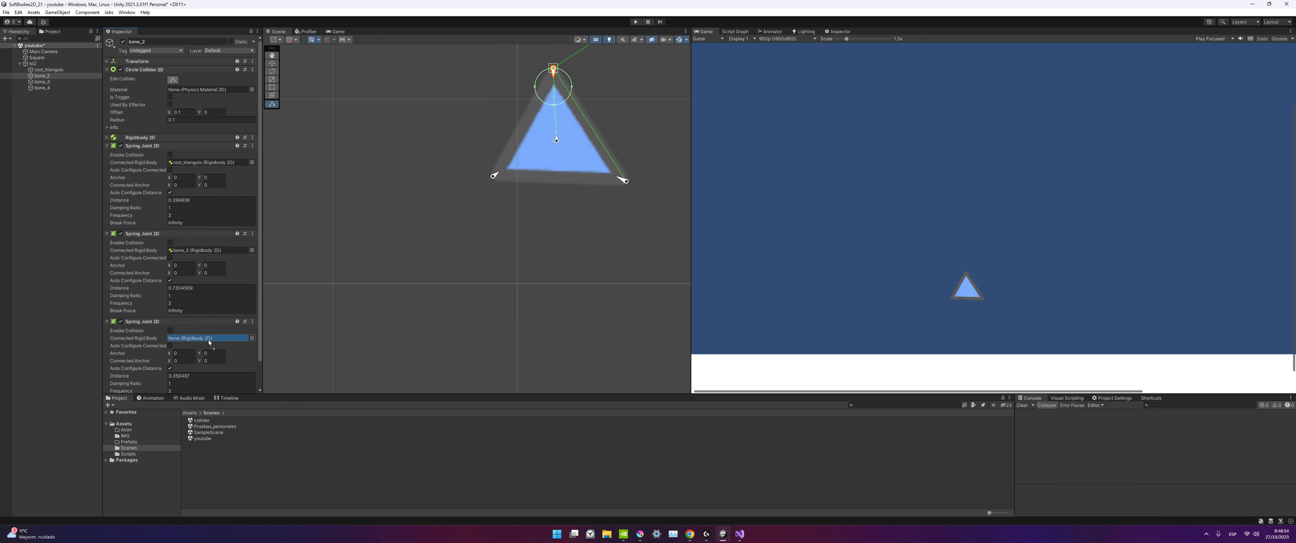
{"action": "left_click_drag", "start_coordinate": [39, 90], "coordinate": [207, 337]}
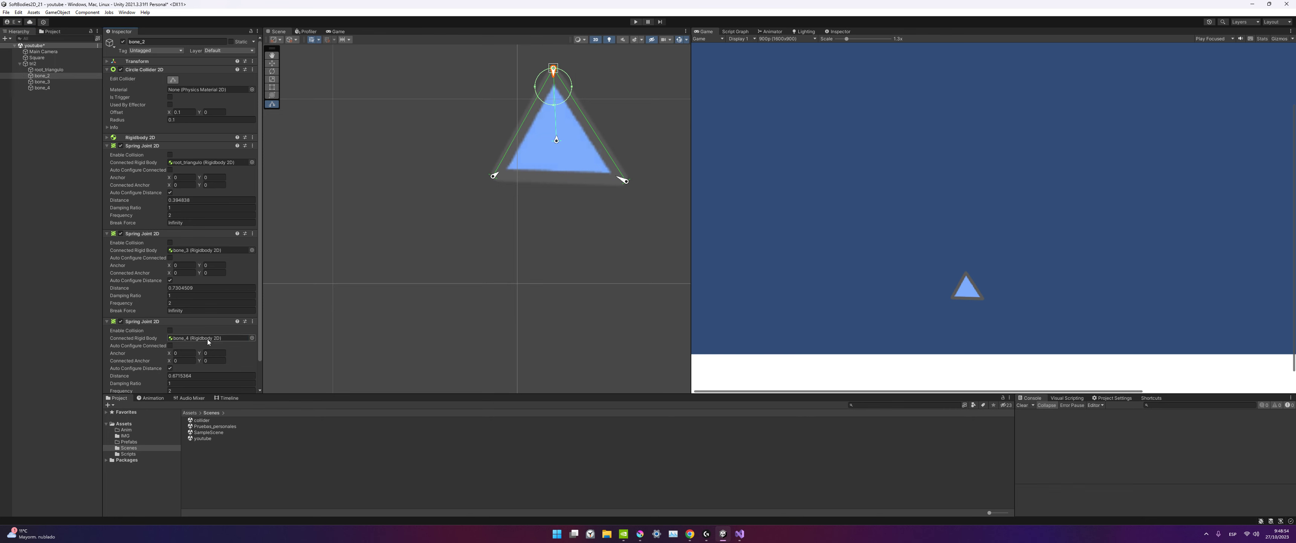
Connect bone_3's second and third spring joints to bone_2 and bone_4.
{"action": "left_click", "coordinate": [50, 82]}
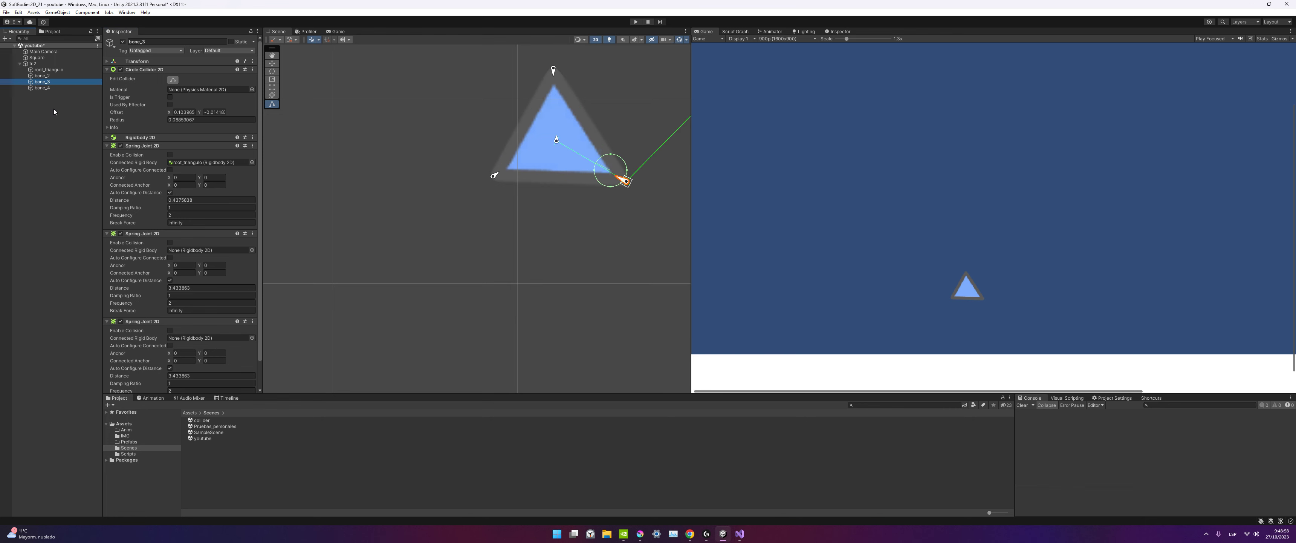
{"action": "mouse_move", "coordinate": [43, 75]}
{"action": "left_mouse_down"}
{"action": "mouse_move", "coordinate": [215, 214]}
{"action": "mouse_move", "coordinate": [207, 250]}
{"action": "left_mouse_up"}
{"action": "left_click", "coordinate": [49, 88]}
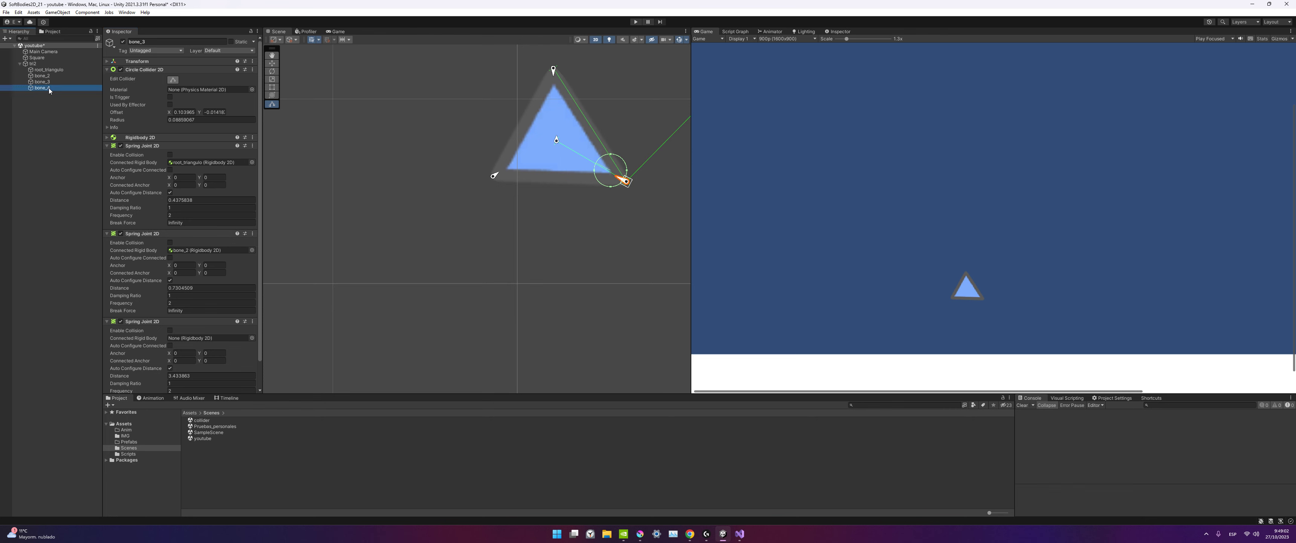
{"action": "left_click_drag", "start_coordinate": [49, 88], "coordinate": [207, 338]}
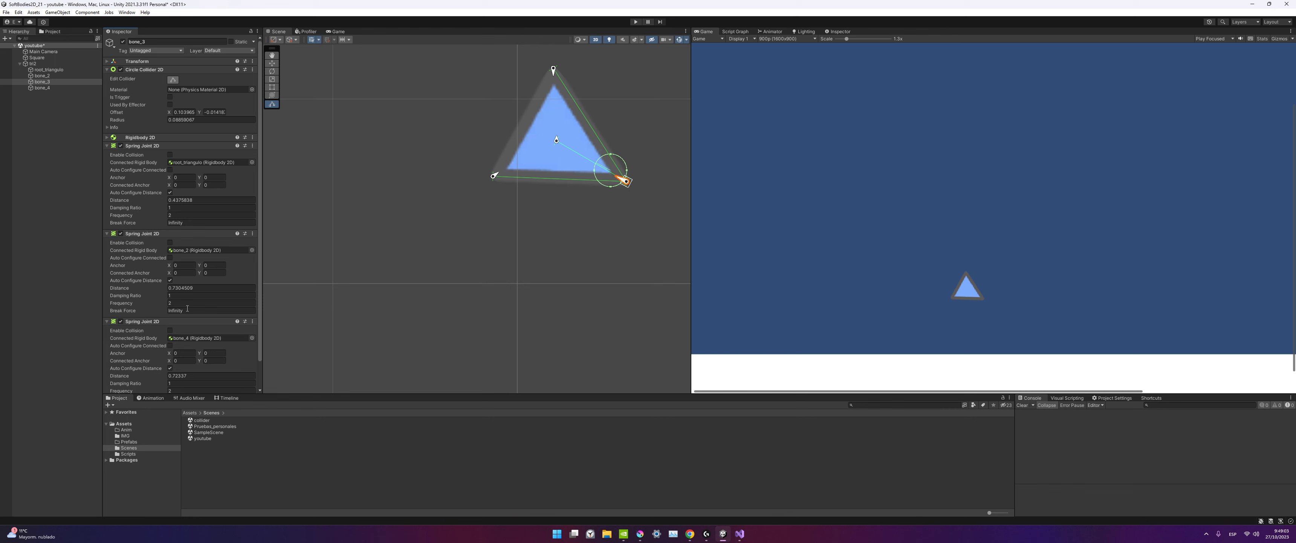
Connect bone_4's second and third spring joints to bone_2 and bone_3.
{"action": "left_click", "coordinate": [39, 89]}
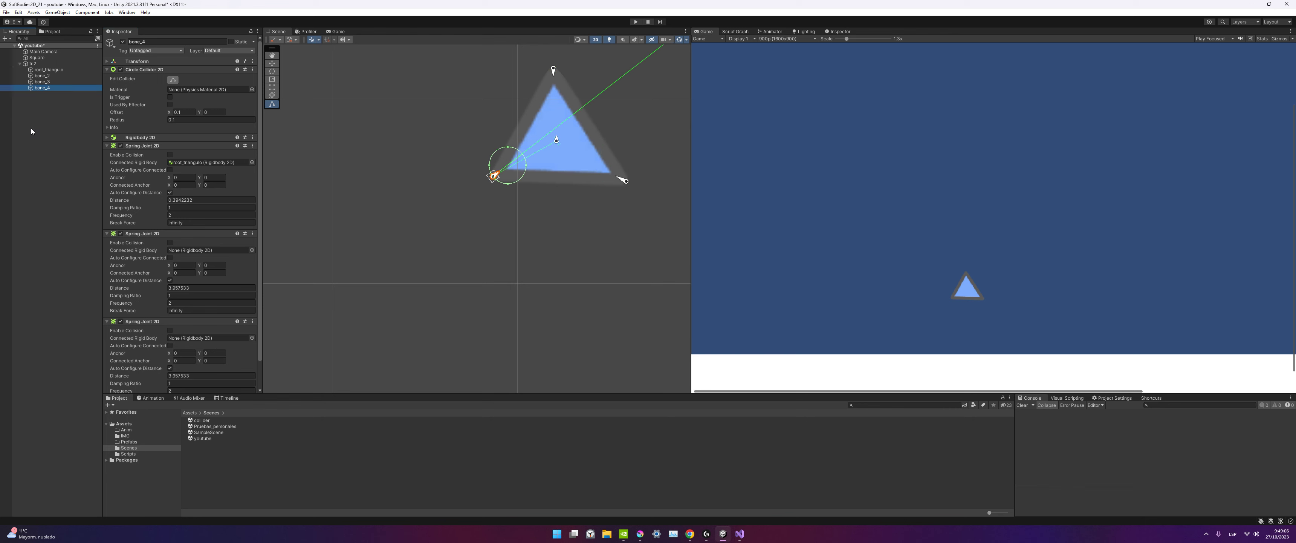
{"action": "left_click", "coordinate": [50, 76]}
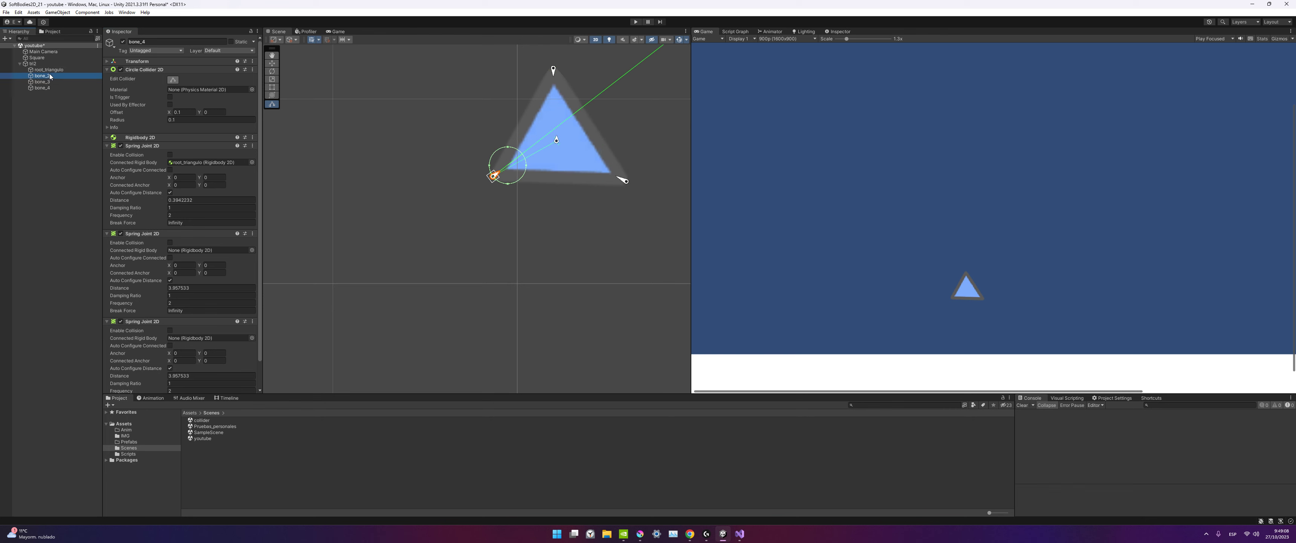
{"action": "left_click_drag", "start_coordinate": [51, 77], "coordinate": [208, 250]}
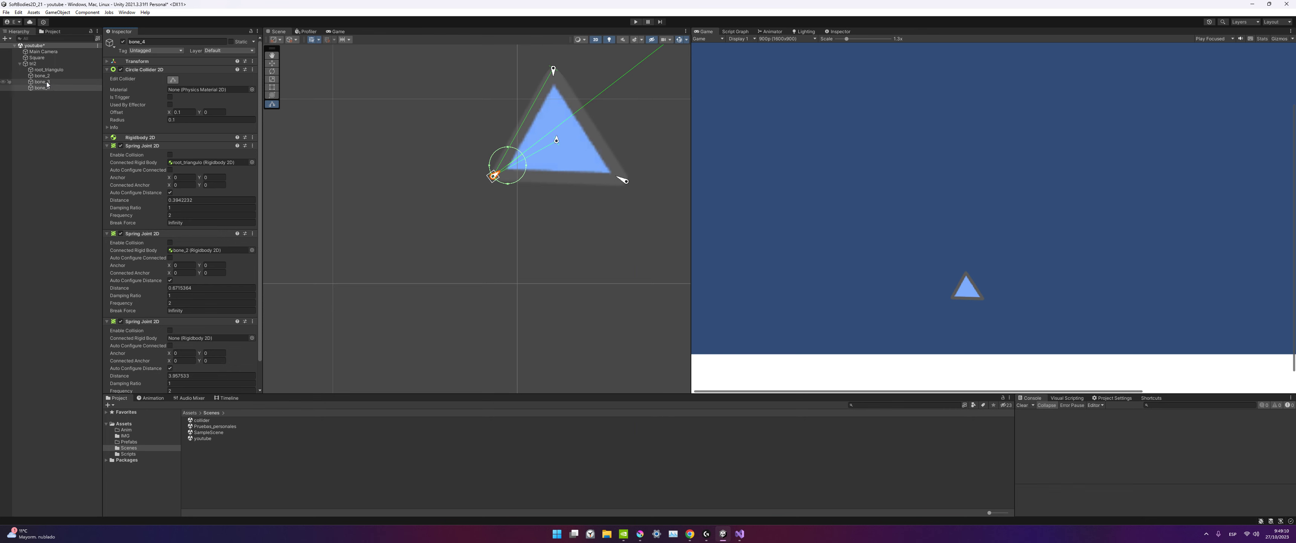
{"action": "left_click_drag", "start_coordinate": [47, 84], "coordinate": [209, 338]}
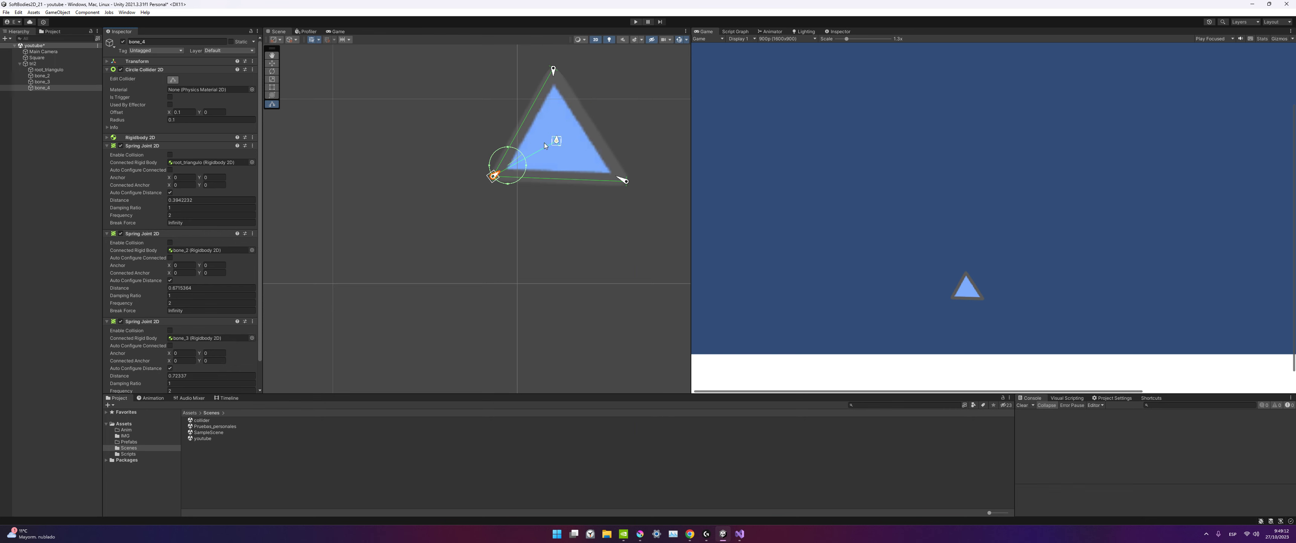
Review each bone's spring connections, then select all three bones together.
{"action": "left_click", "coordinate": [50, 81]}
{"action": "left_click", "coordinate": [50, 75]}
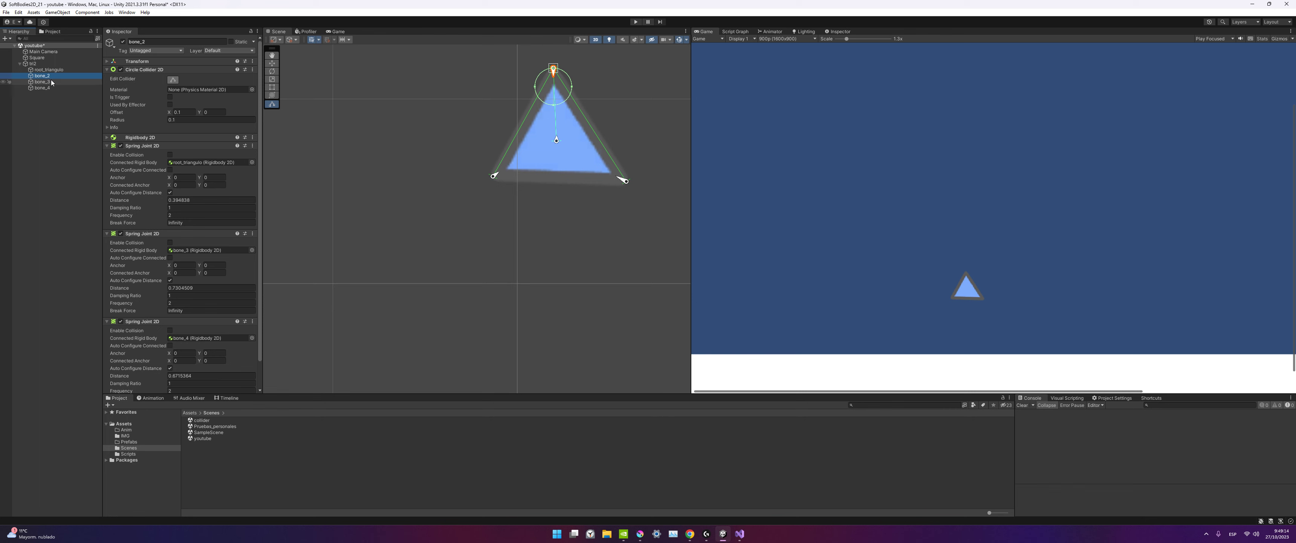
{"action": "left_click", "coordinate": [51, 82]}
{"action": "left_click", "coordinate": [50, 88]}
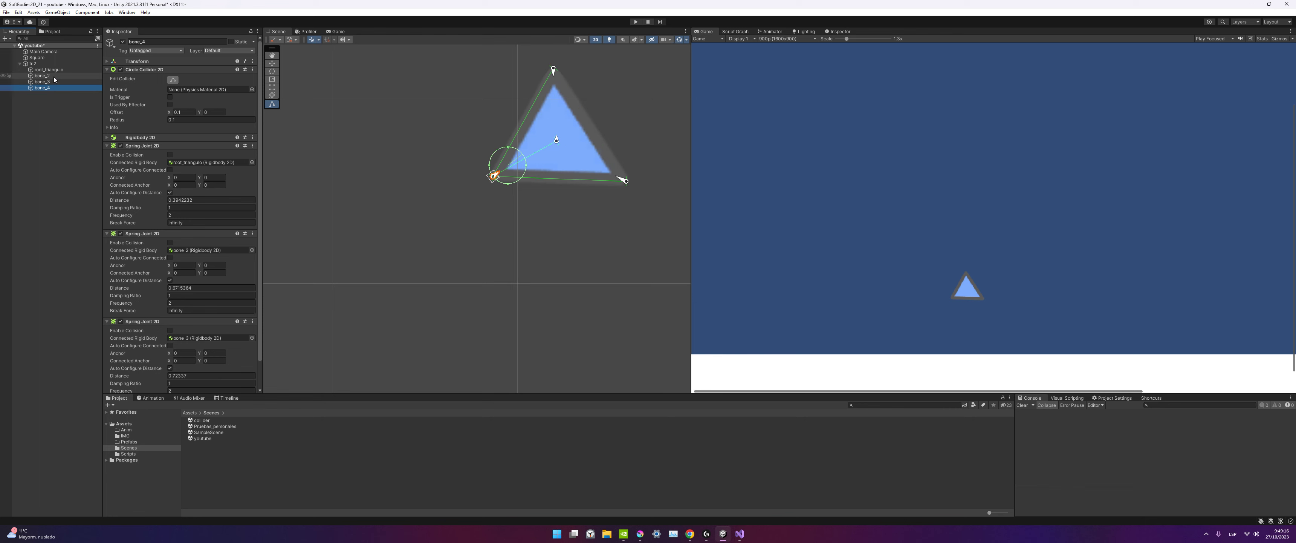
{"action": "left_click", "coordinate": [50, 75]}
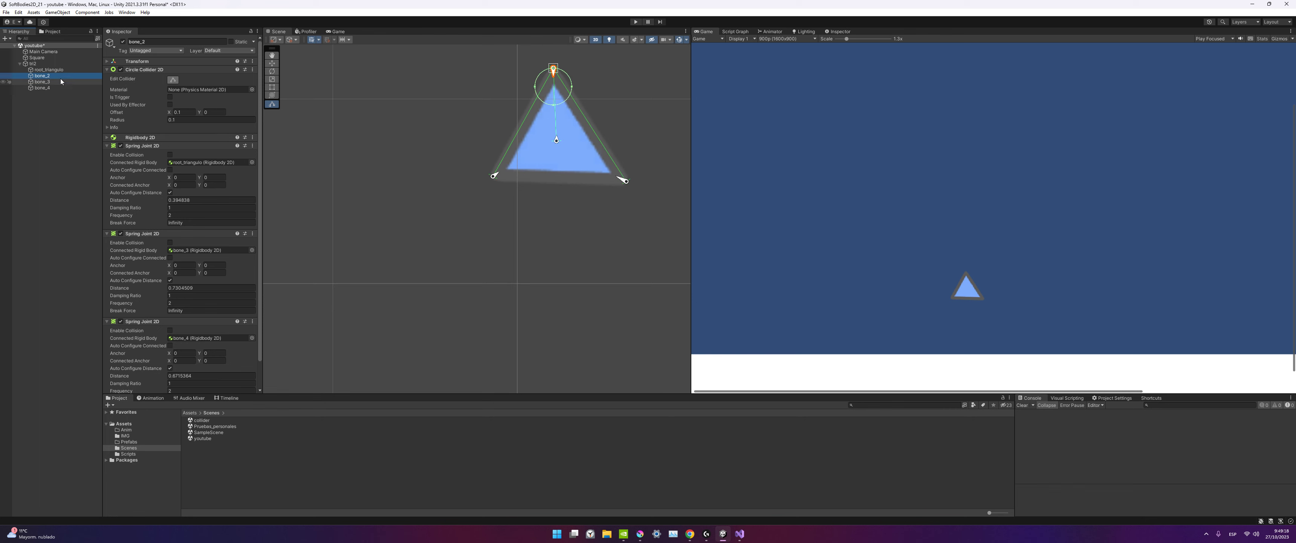
{"action": "left_click", "coordinate": [48, 70]}
{"action": "left_click", "coordinate": [50, 75]}
{"action": "left_click", "coordinate": [48, 87], "text": "shift"}
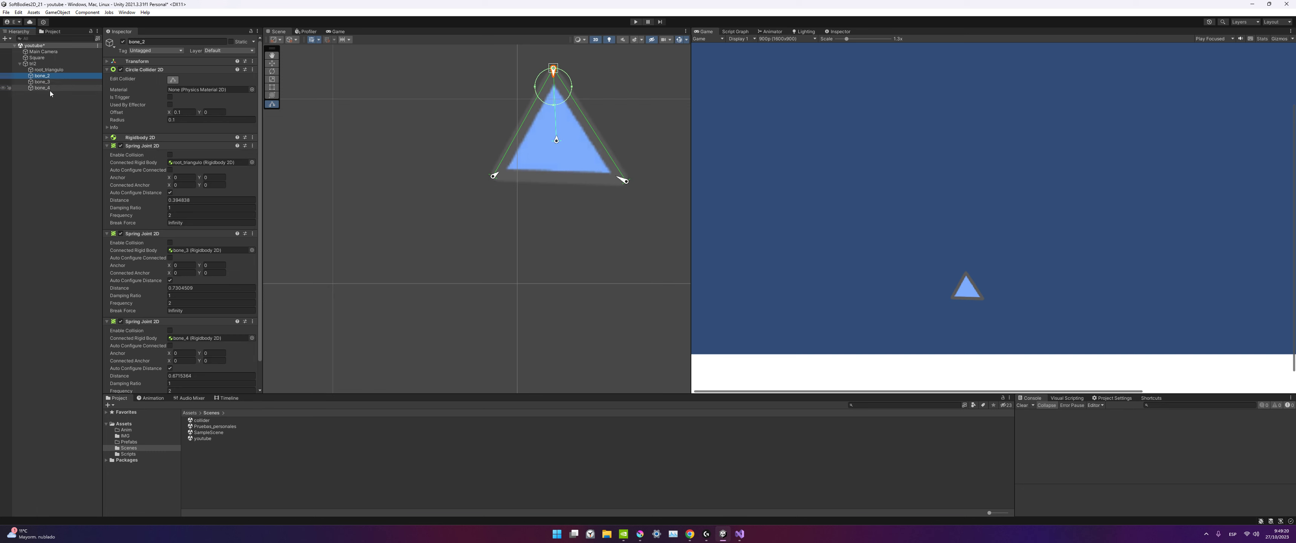
Turn on Enable Collision and Auto Configure Connected for all three Spring Joint 2D components.
{"action": "left_click", "coordinate": [170, 154]}
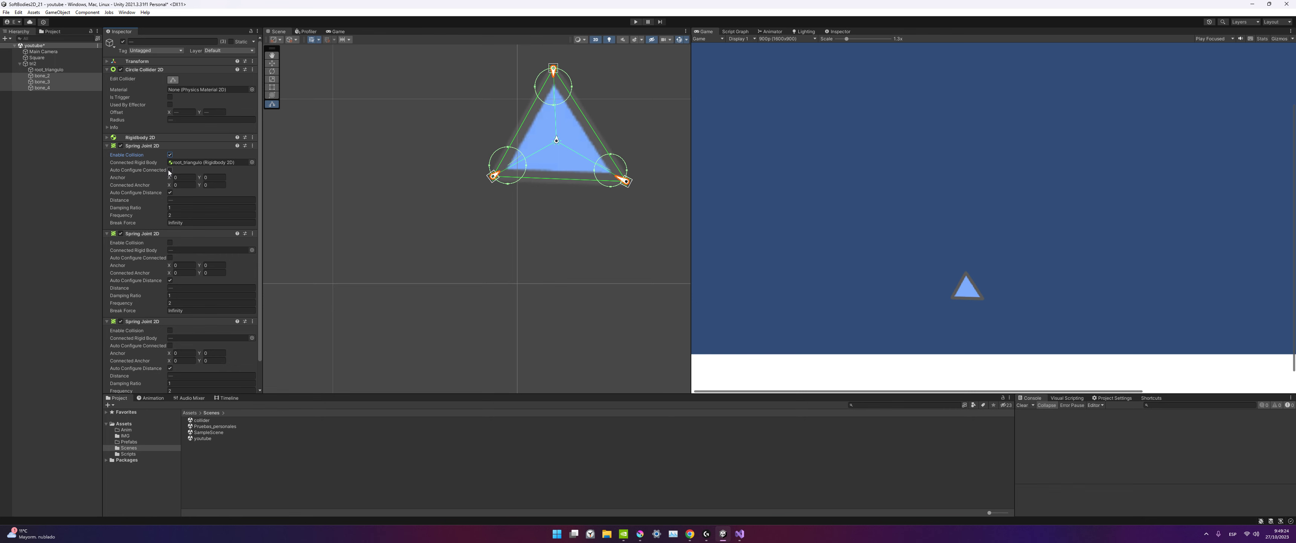
{"action": "left_click", "coordinate": [170, 170]}
{"action": "left_click", "coordinate": [170, 243]}
{"action": "left_click", "coordinate": [170, 258]}
{"action": "left_click", "coordinate": [170, 330]}
{"action": "left_click", "coordinate": [170, 345]}
{"action": "scroll", "coordinate": [173, 323], "scroll_direction": "down", "scroll_amount": 2}
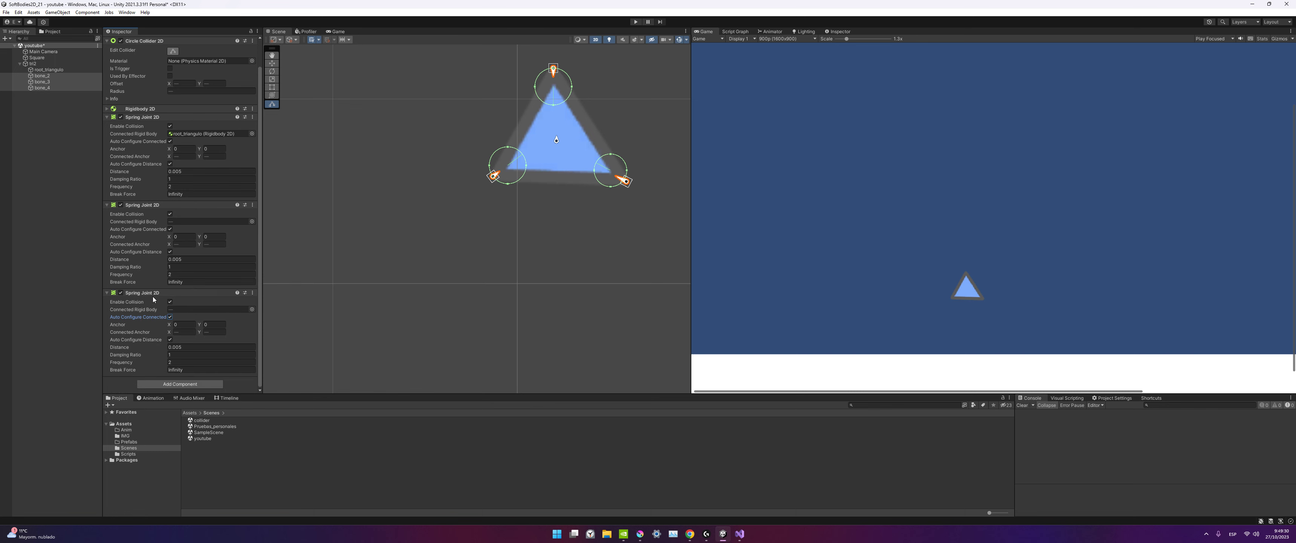
{"action": "scroll", "coordinate": [295, 218], "scroll_direction": "down", "scroll_amount": 3}
{"action": "mouse_move", "coordinate": [284, 201]}
{"action": "middle_mouse_down"}
{"action": "mouse_move", "coordinate": [398, 275]}
{"action": "mouse_move", "coordinate": [404, 306]}
{"action": "middle_mouse_up"}
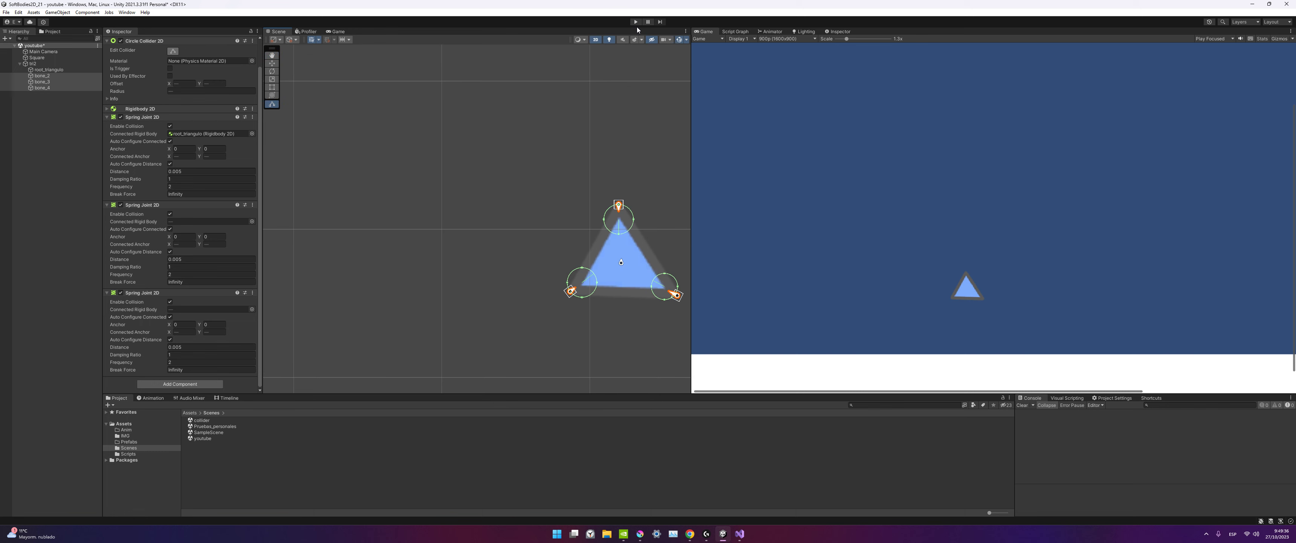
Play the scene to watch the triangle land squashed, then stop and inspect bone_3 and bone_4.
{"action": "left_click", "coordinate": [636, 21]}
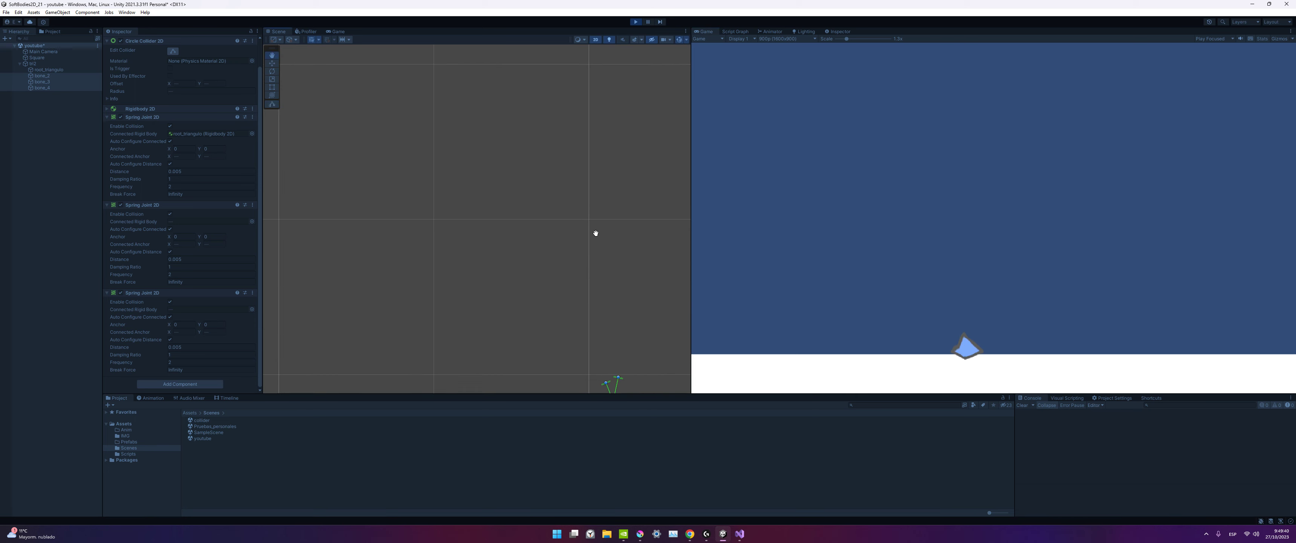
{"action": "middle_click_drag", "start_coordinate": [588, 229], "coordinate": [554, 45]}
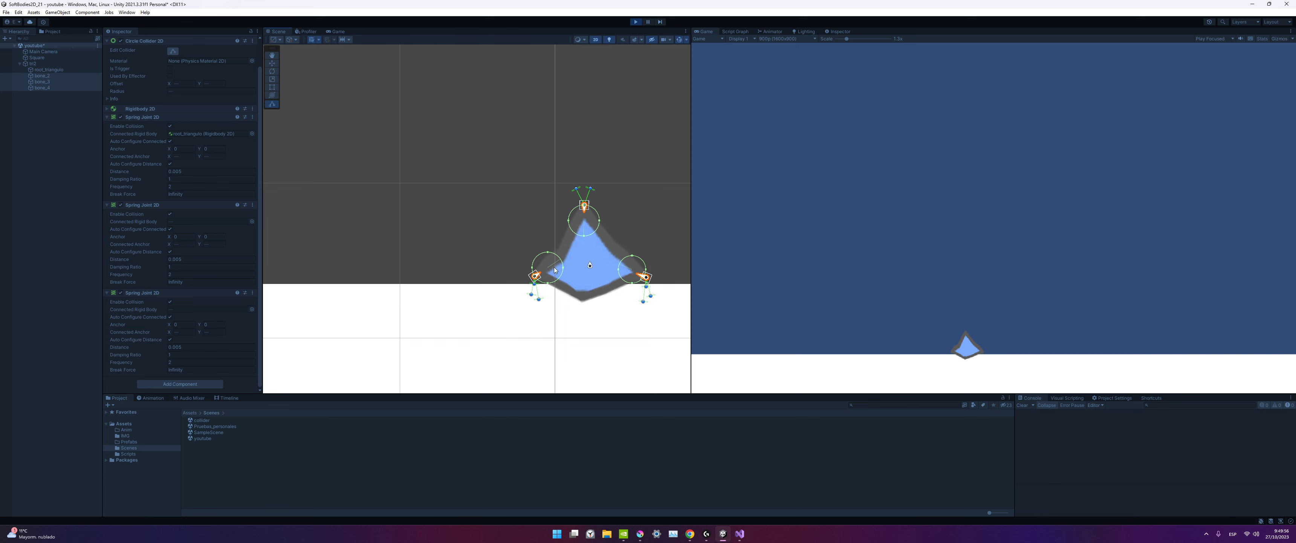
{"action": "left_click", "coordinate": [421, 105]}
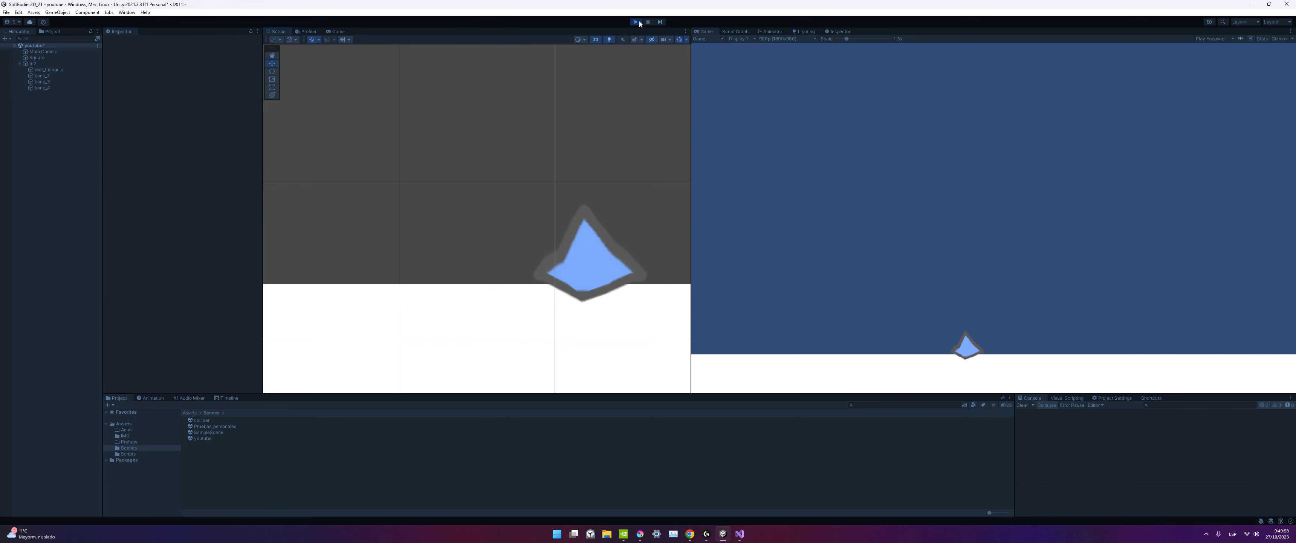
{"action": "left_click", "coordinate": [637, 22]}
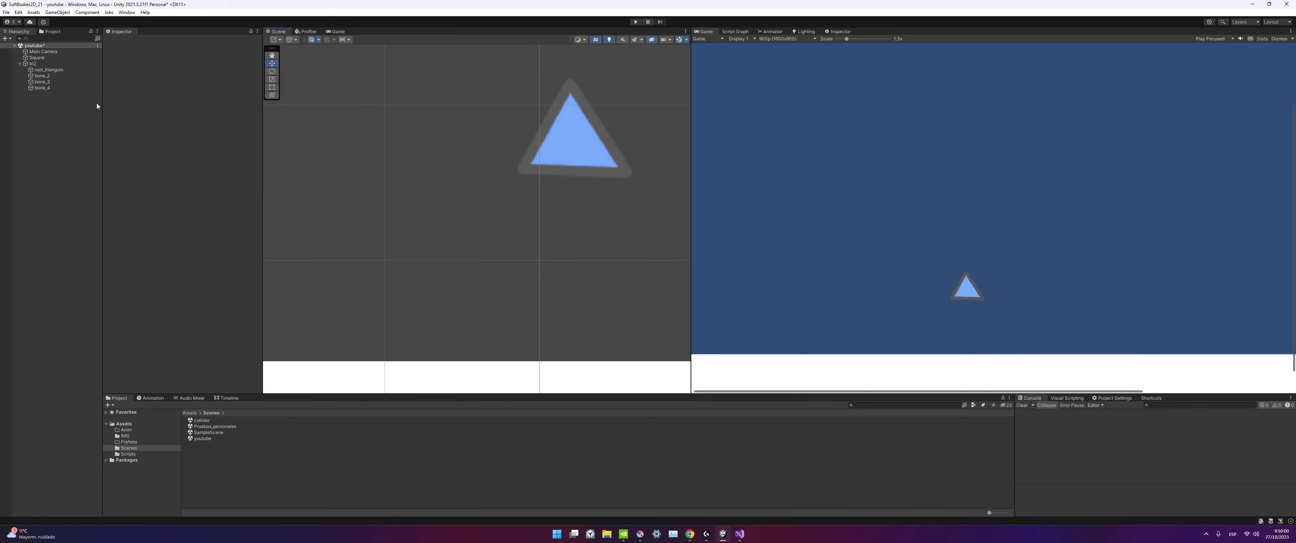
{"action": "left_click", "coordinate": [67, 83]}
{"action": "left_click", "coordinate": [57, 89]}
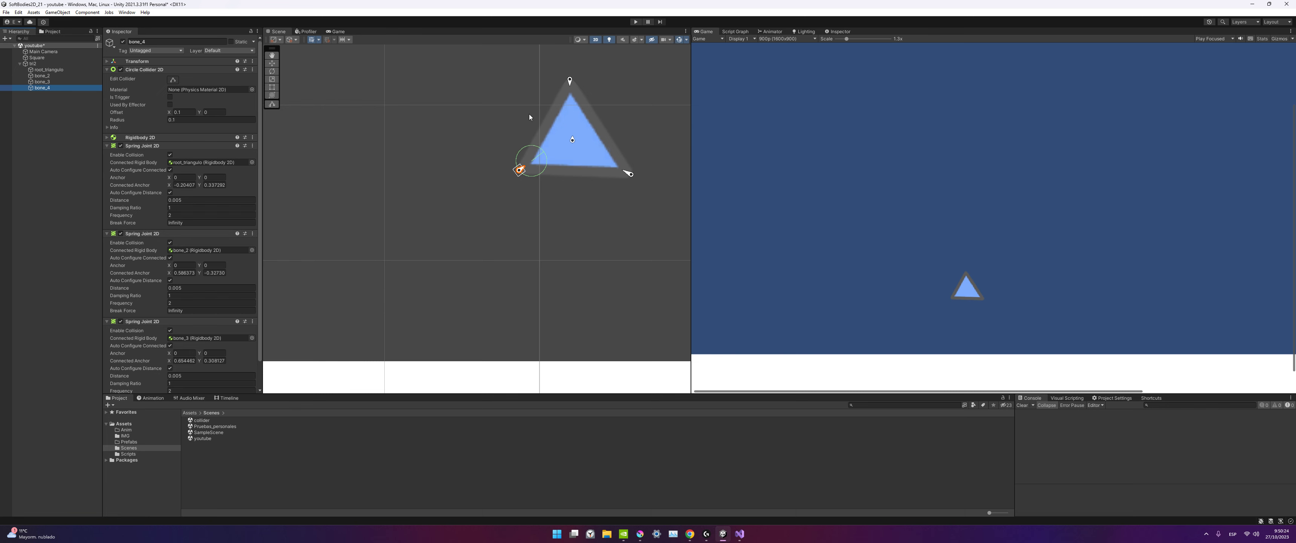
Enlarge bone_3's circle collider to cover the triangle's lower-right corner.
{"action": "scroll", "coordinate": [557, 141], "scroll_direction": "up", "scroll_amount": 1}
{"action": "scroll", "coordinate": [582, 181], "scroll_direction": "up", "scroll_amount": 1}
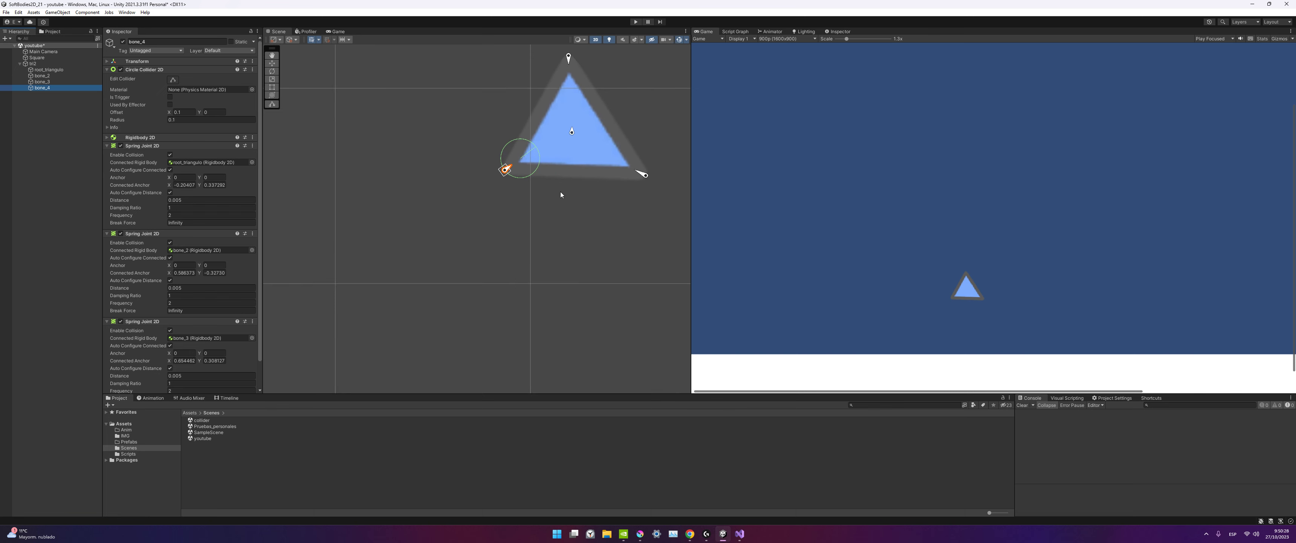
{"action": "left_click", "coordinate": [538, 160]}
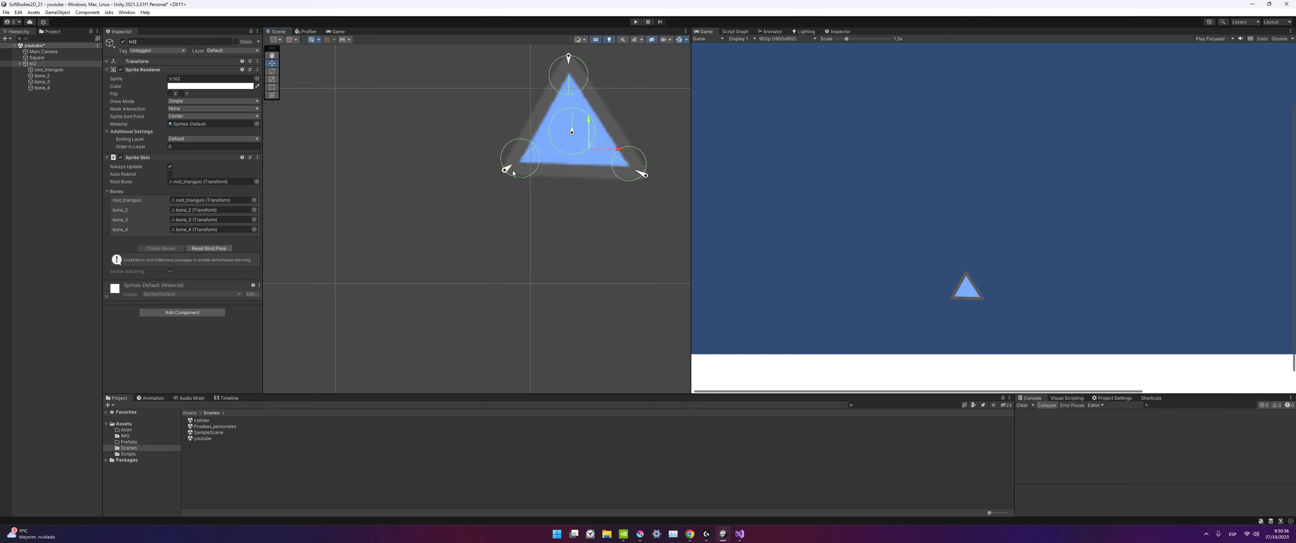
{"action": "left_click", "coordinate": [69, 82]}
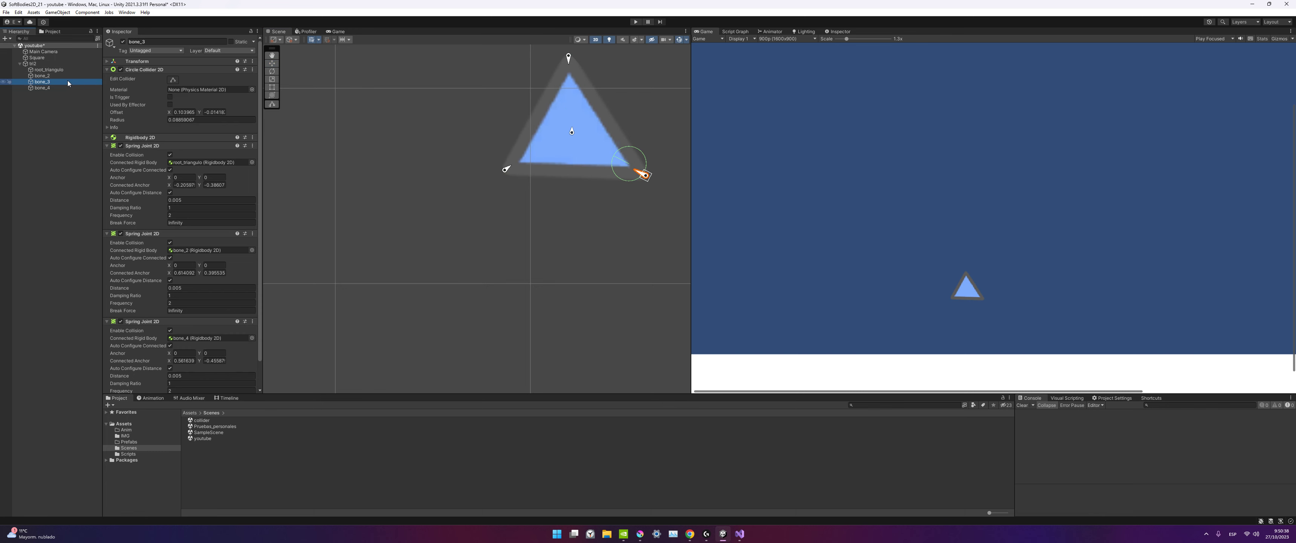
{"action": "left_click", "coordinate": [272, 104]}
{"action": "scroll", "coordinate": [628, 275], "scroll_direction": "up", "scroll_amount": 2}
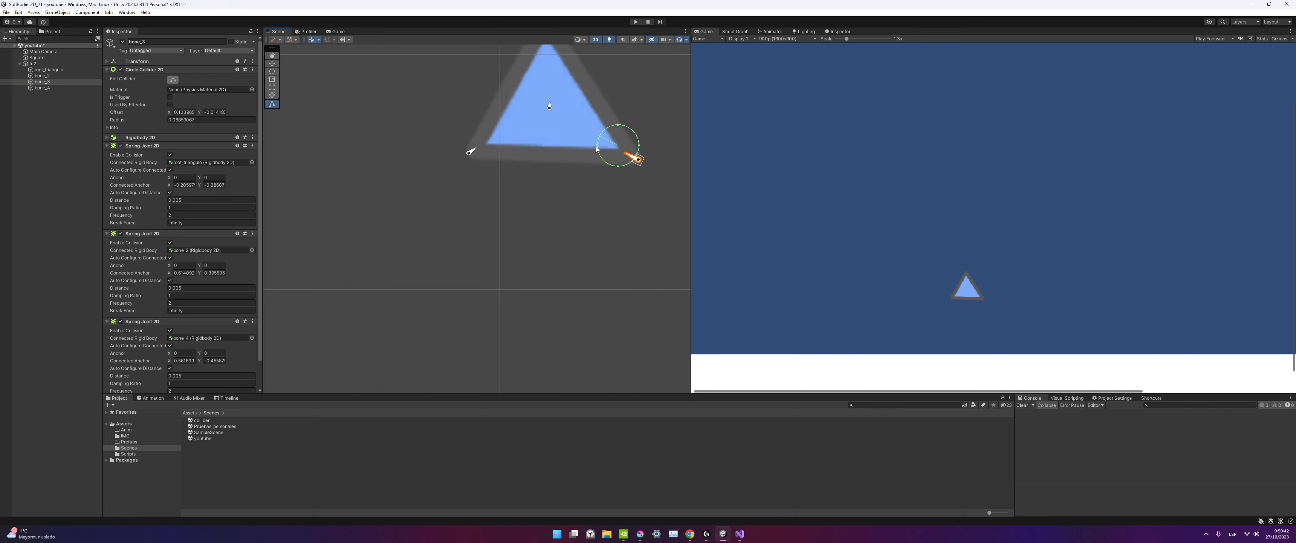
{"action": "mouse_move", "coordinate": [598, 147]}
{"action": "left_mouse_down"}
{"action": "mouse_move", "coordinate": [589, 186]}
{"action": "mouse_move", "coordinate": [583, 160]}
{"action": "left_mouse_up"}
{"action": "left_click_drag", "start_coordinate": [621, 131], "coordinate": [640, 147]}
{"action": "left_click_drag", "start_coordinate": [600, 87], "coordinate": [600, 90]}
Compare against root_triangulo's collider, then enlarge bone_4's circle collider around the left corner.
{"action": "left_click", "coordinate": [549, 107]}
{"action": "left_click", "coordinate": [550, 113]}
{"action": "left_click", "coordinate": [549, 107]}
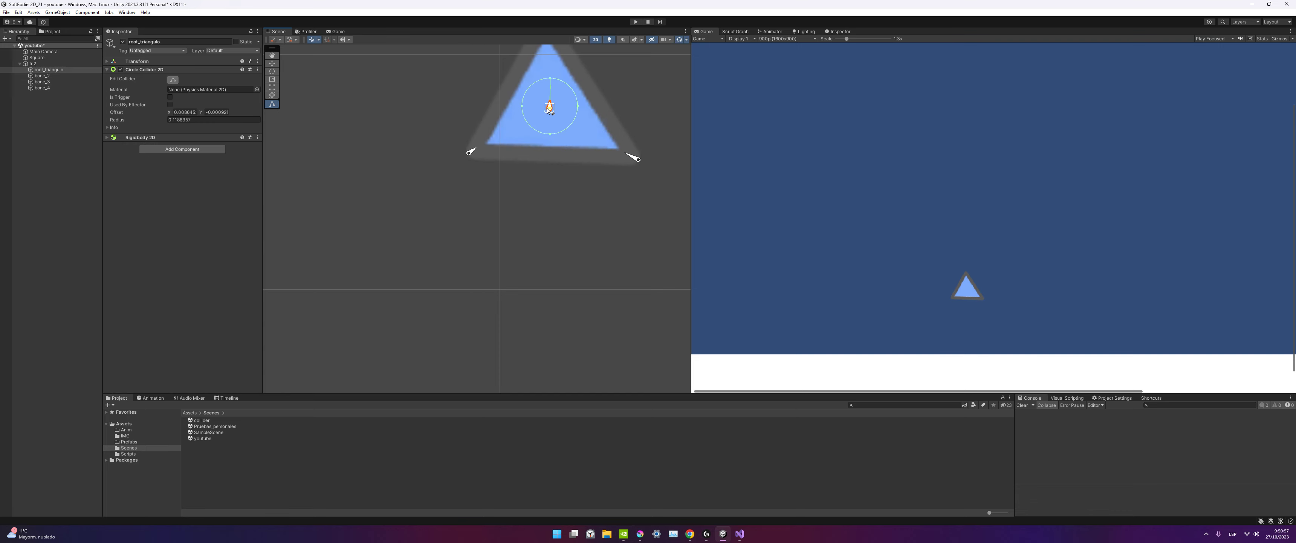
{"action": "left_click", "coordinate": [473, 148]}
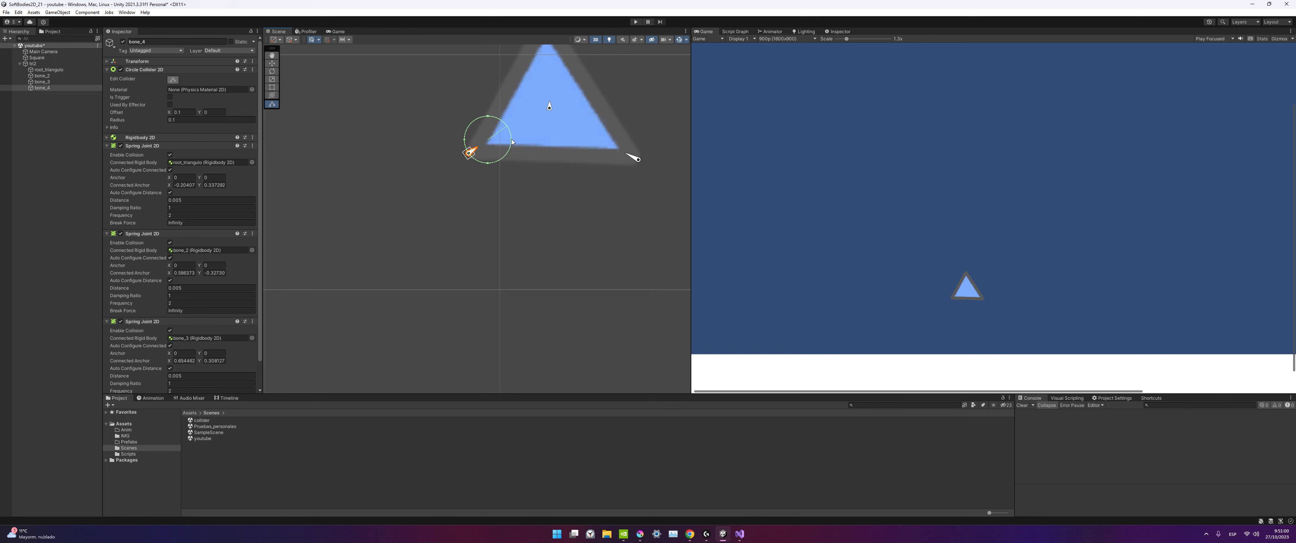
{"action": "left_click_drag", "start_coordinate": [512, 141], "coordinate": [543, 141]}
Compare the bone_3 and bone_4 colliders and frame bone_4 in the Scene view.
{"action": "left_click", "coordinate": [507, 176]}
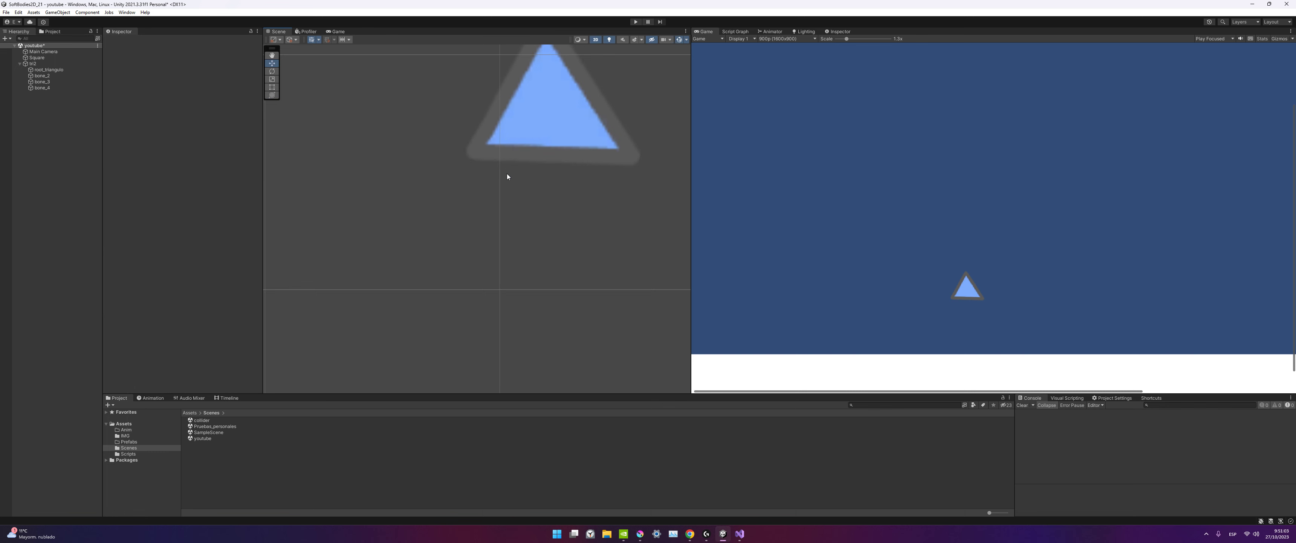
{"action": "left_click", "coordinate": [42, 87]}
{"action": "left_click", "coordinate": [45, 82], "text": "ctrl"}
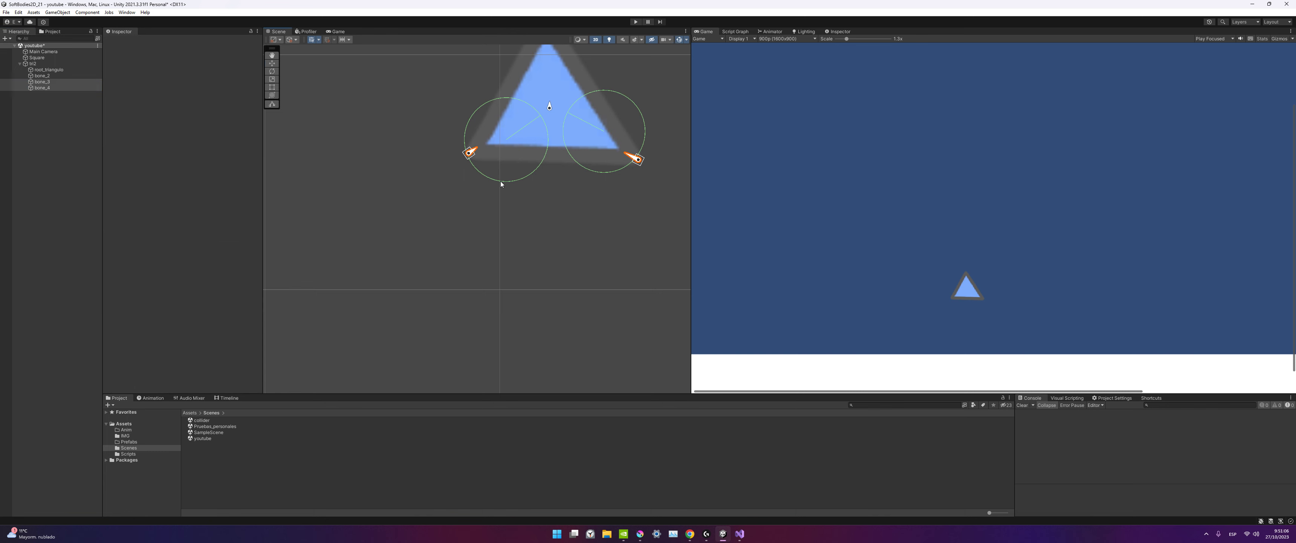
{"action": "left_click", "coordinate": [500, 181]}
{"action": "left_click", "coordinate": [52, 89]}
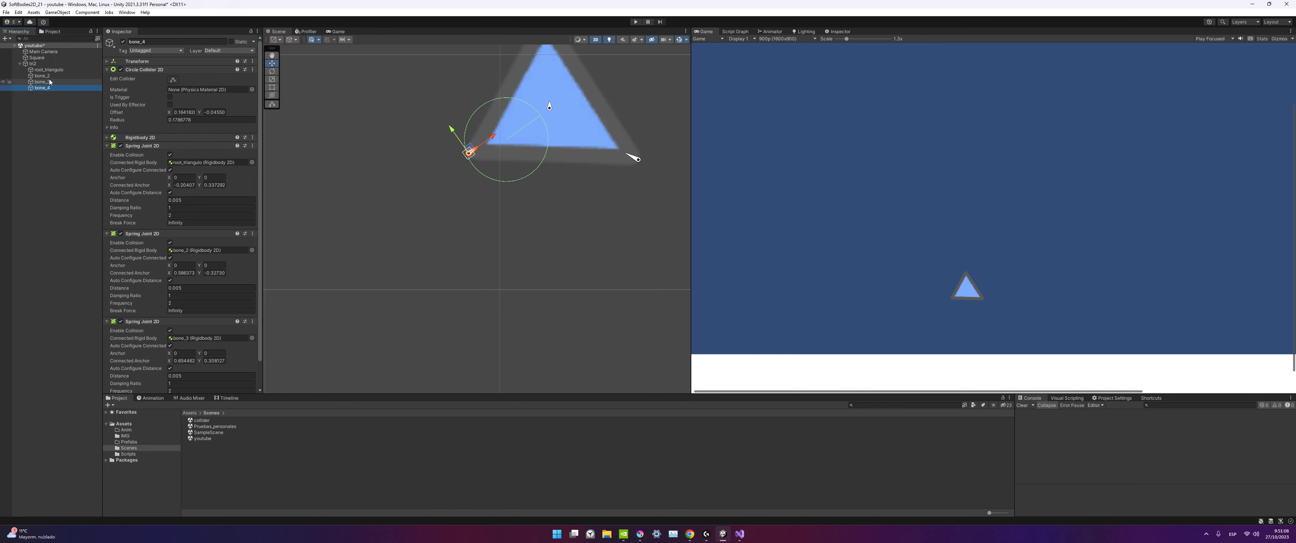
{"action": "left_click", "coordinate": [35, 88], "text": "ctrl"}
{"action": "double_click", "coordinate": [34, 89]}
Reselect bone_4 on its own and frame its circle collider.
{"action": "left_click", "coordinate": [272, 104]}
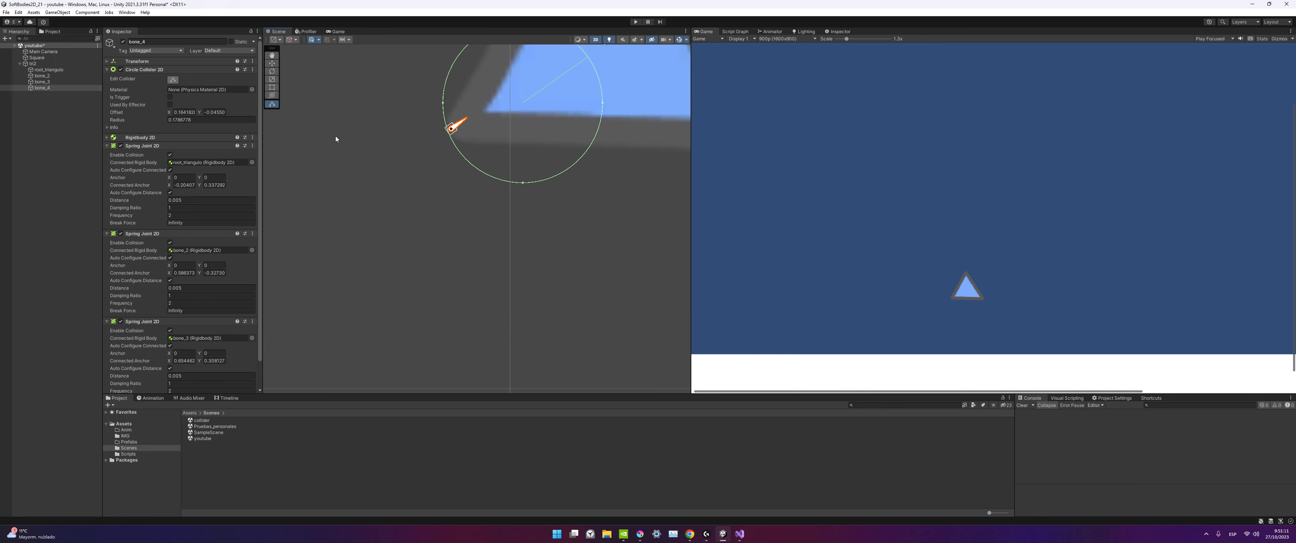
{"action": "left_click", "coordinate": [522, 183]}
{"action": "left_click", "coordinate": [51, 87]}
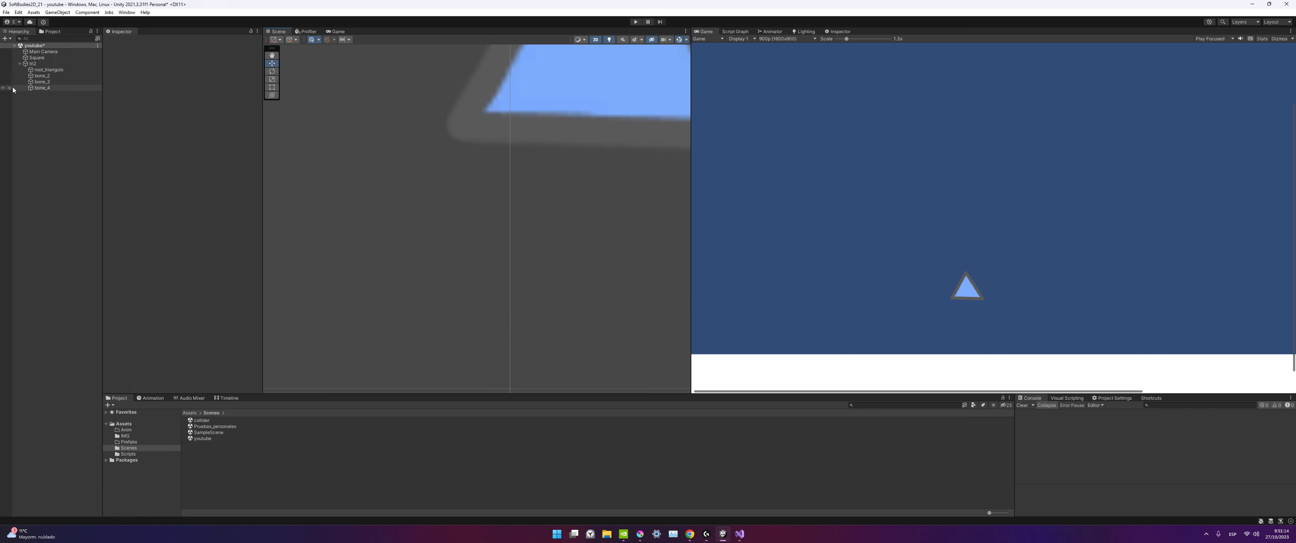
{"action": "left_click", "coordinate": [43, 93]}
{"action": "left_click", "coordinate": [43, 88]}
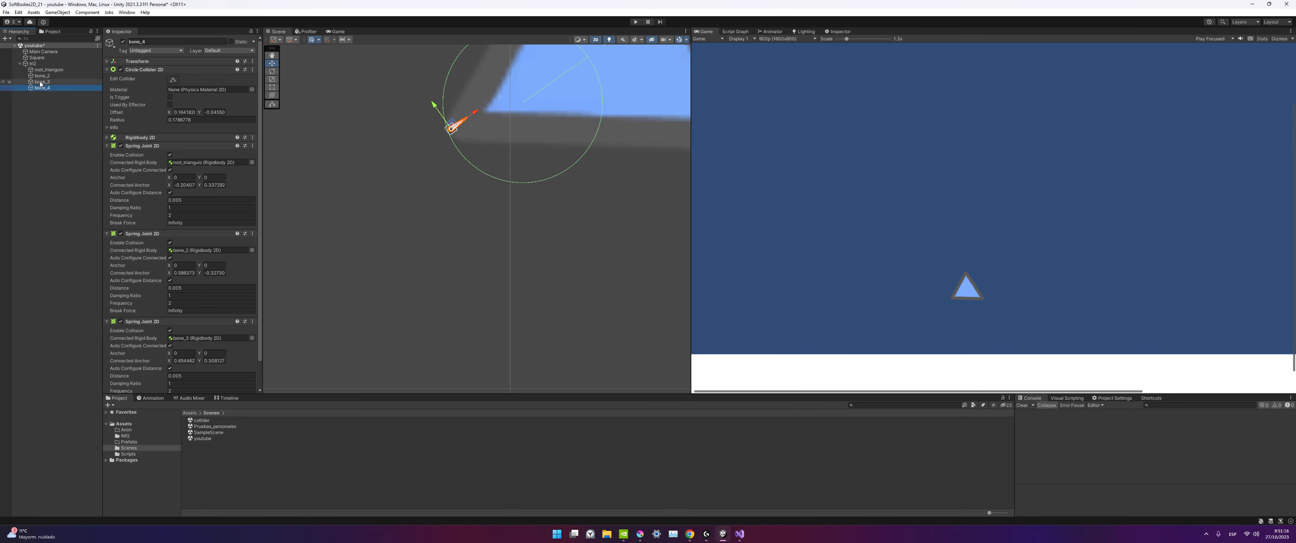
{"action": "left_click", "coordinate": [39, 81]}
{"action": "left_click", "coordinate": [36, 89]}
{"action": "double_click", "coordinate": [36, 89]}
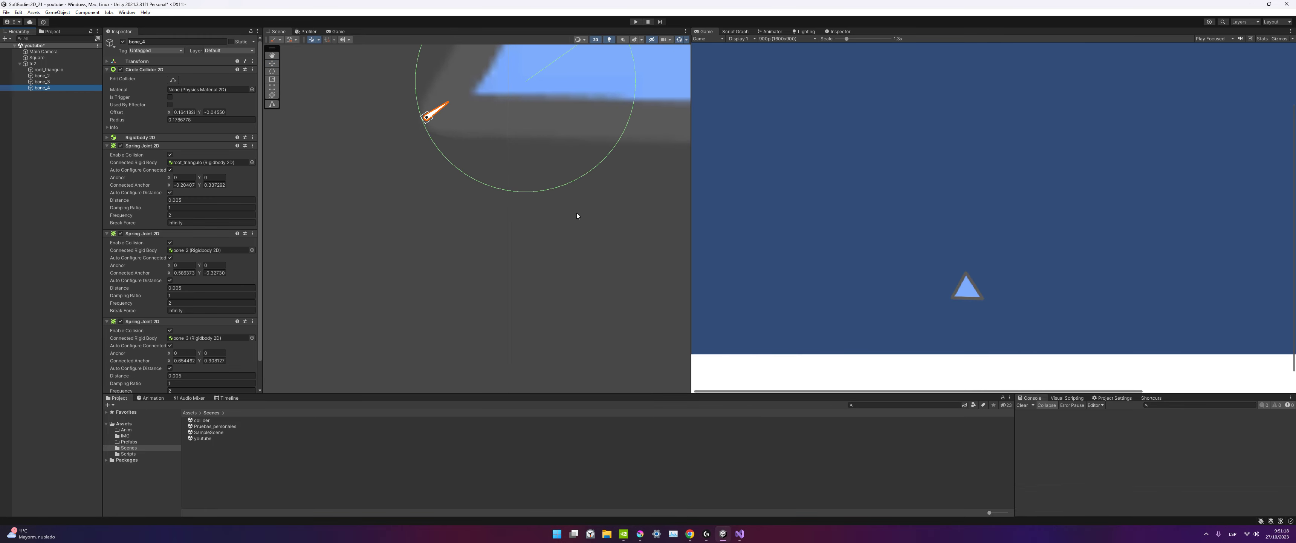
Shrink bone_4's circle collider to a radius of about 0.1345, then zoom out.
{"action": "left_click", "coordinate": [272, 105]}
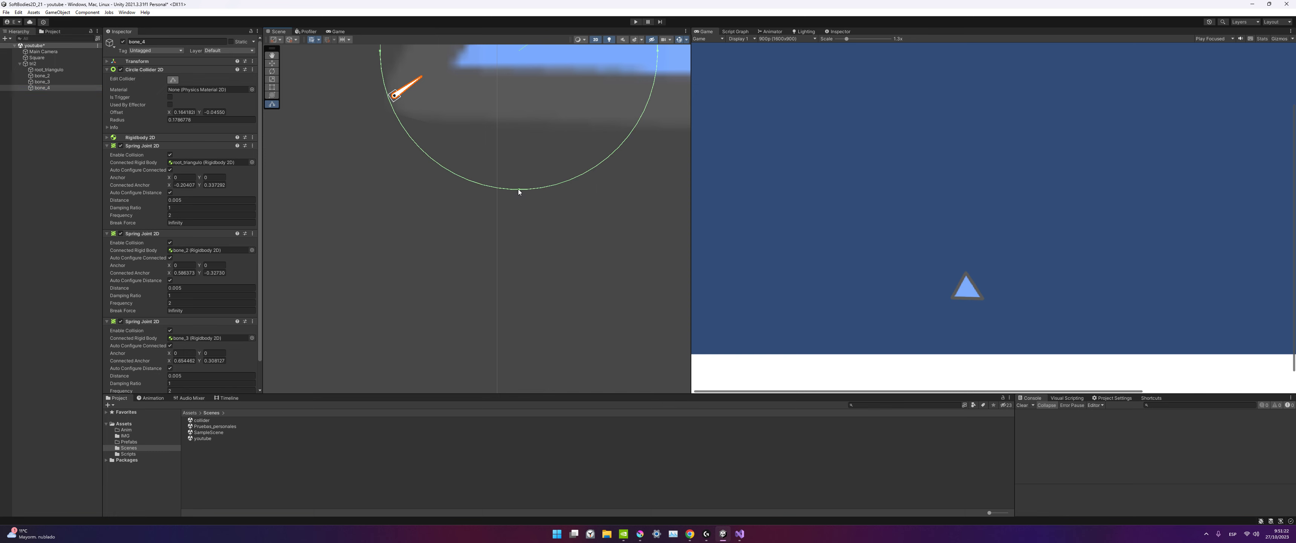
{"action": "left_click_drag", "start_coordinate": [518, 188], "coordinate": [508, 120]}
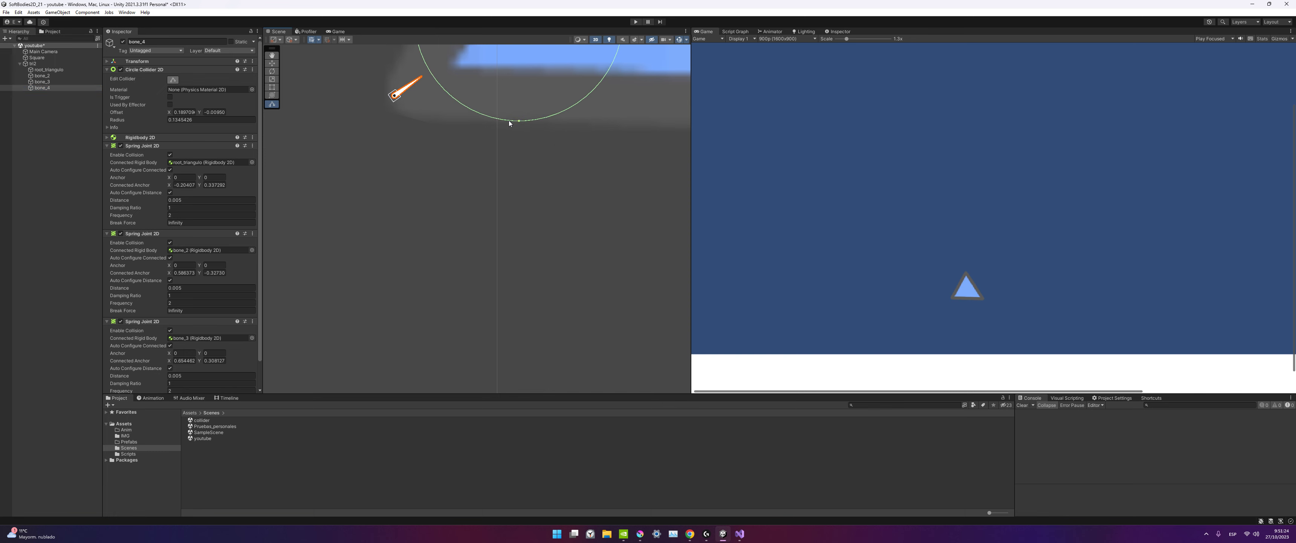
{"action": "scroll", "coordinate": [523, 146], "scroll_direction": "down", "scroll_amount": 2}
{"action": "scroll", "coordinate": [601, 76], "scroll_direction": "down", "scroll_amount": 3}
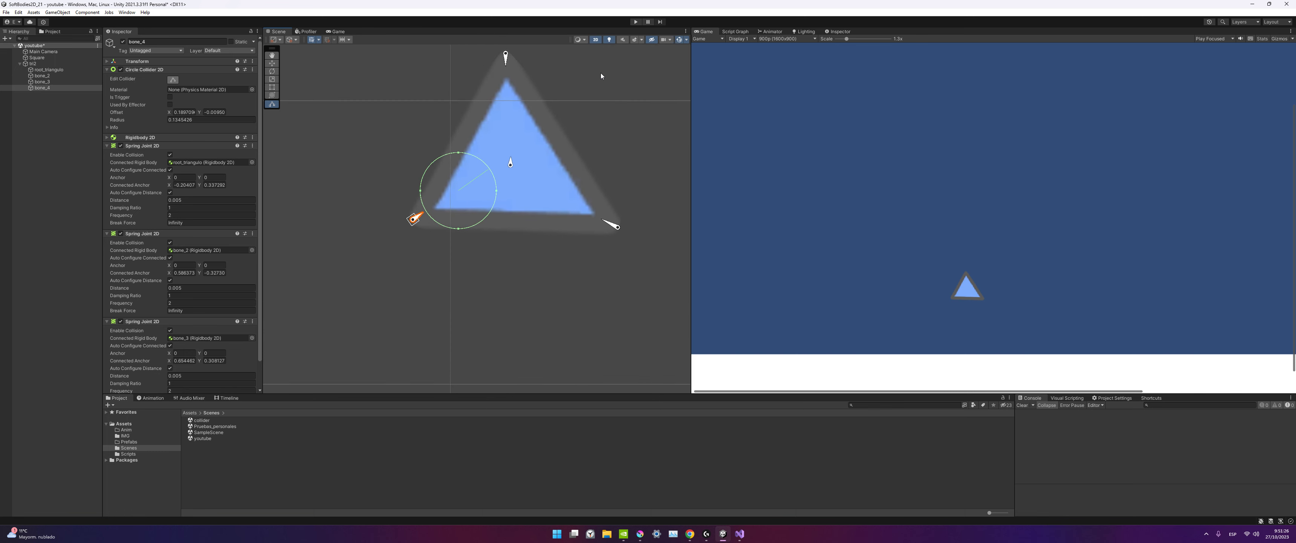
Play the scene, pan to the fallen triangle on the ground, and select bone_2 through bone_4.
{"action": "left_click", "coordinate": [636, 21]}
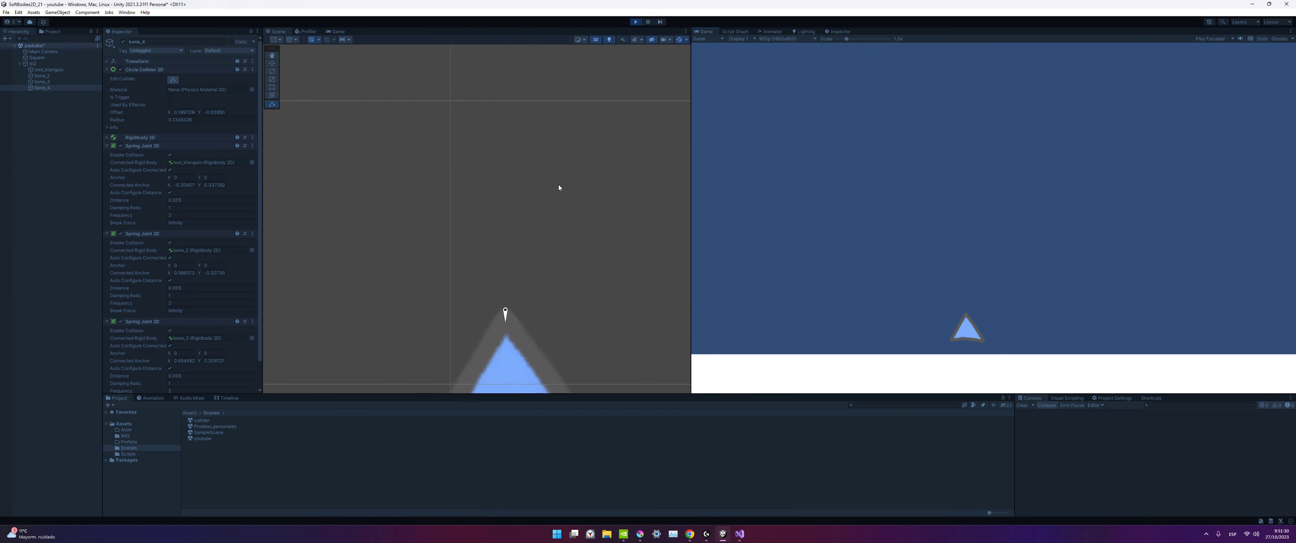
{"action": "scroll", "coordinate": [566, 258], "scroll_direction": "down", "scroll_amount": 2}
{"action": "middle_click_drag", "start_coordinate": [570, 257], "coordinate": [571, 201]}
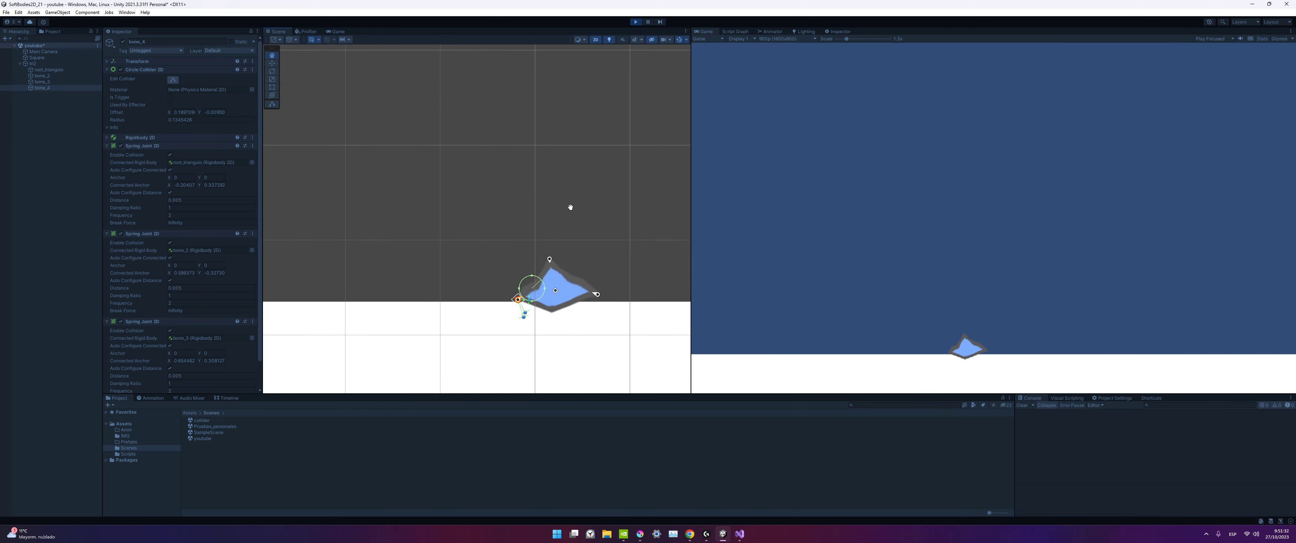
{"action": "left_click", "coordinate": [42, 89], "text": "shift"}
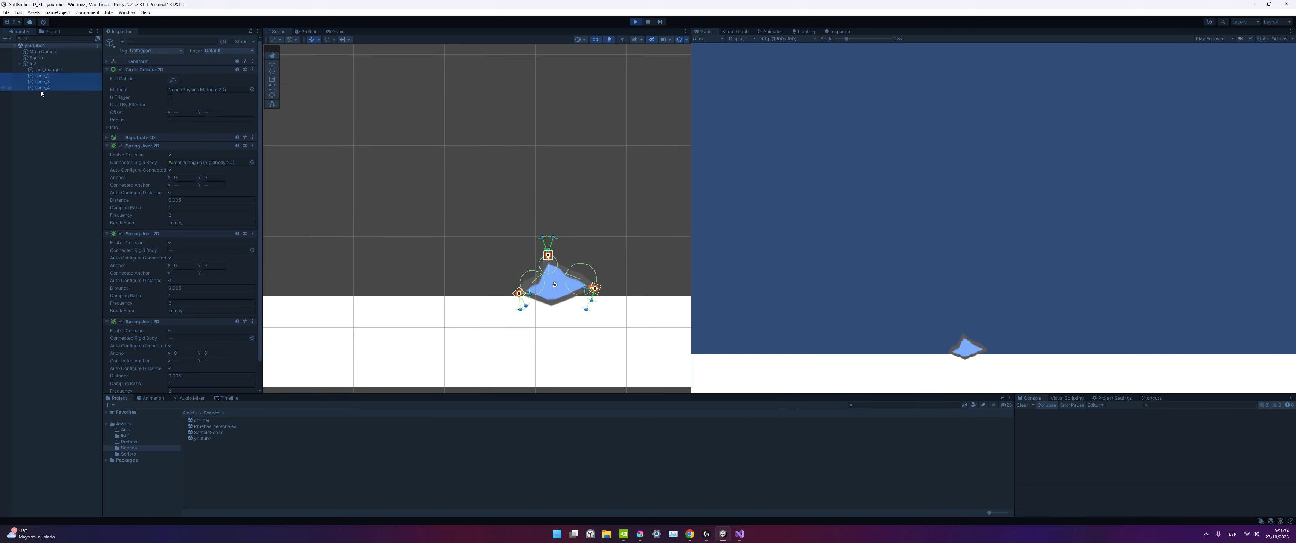
{"action": "left_click", "coordinate": [42, 89]}
{"action": "left_click", "coordinate": [44, 79], "text": "shift"}
Stop the running test of the soft-body triangle.
{"action": "left_click", "coordinate": [636, 21]}
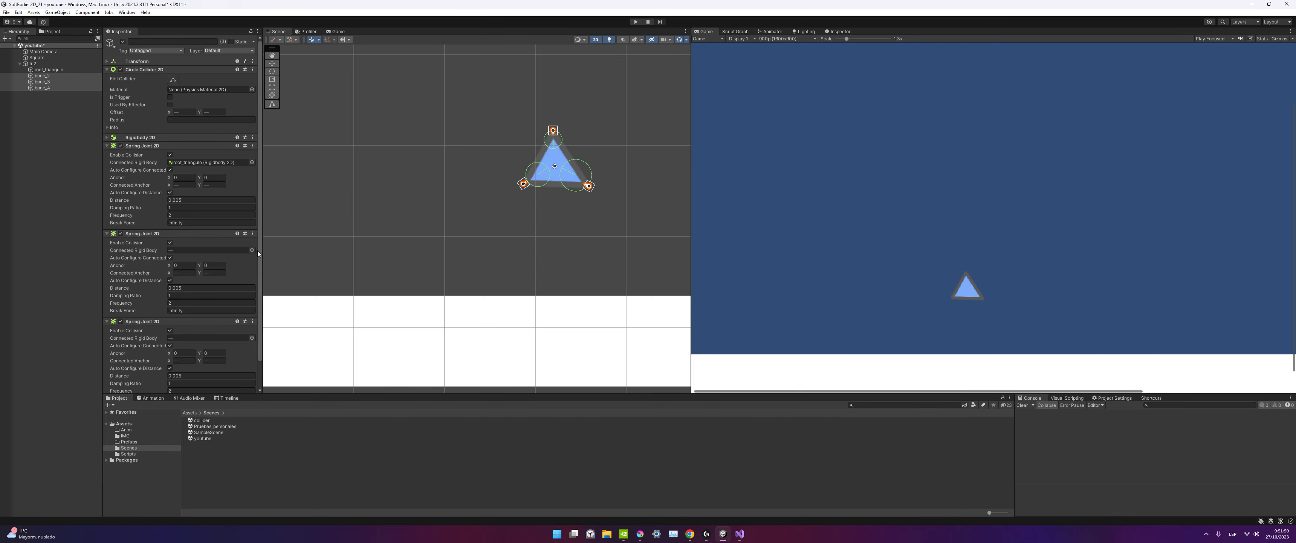
{"action": "scroll", "coordinate": [253, 260], "scroll_direction": "down", "scroll_amount": 3}
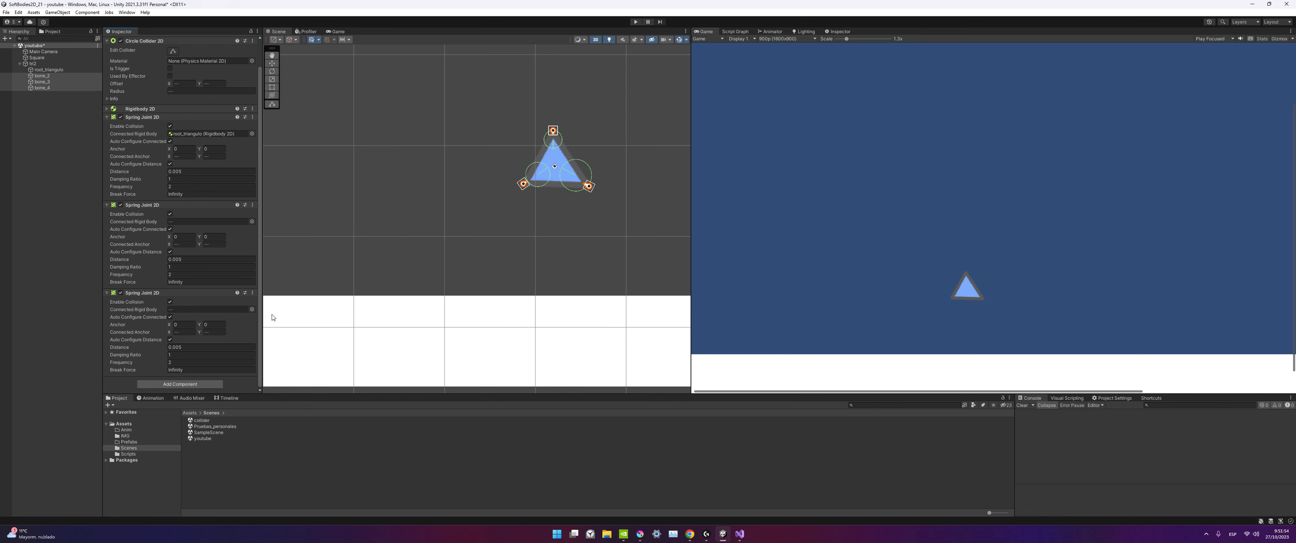
{"action": "scroll", "coordinate": [136, 244], "scroll_direction": "up", "scroll_amount": 2}
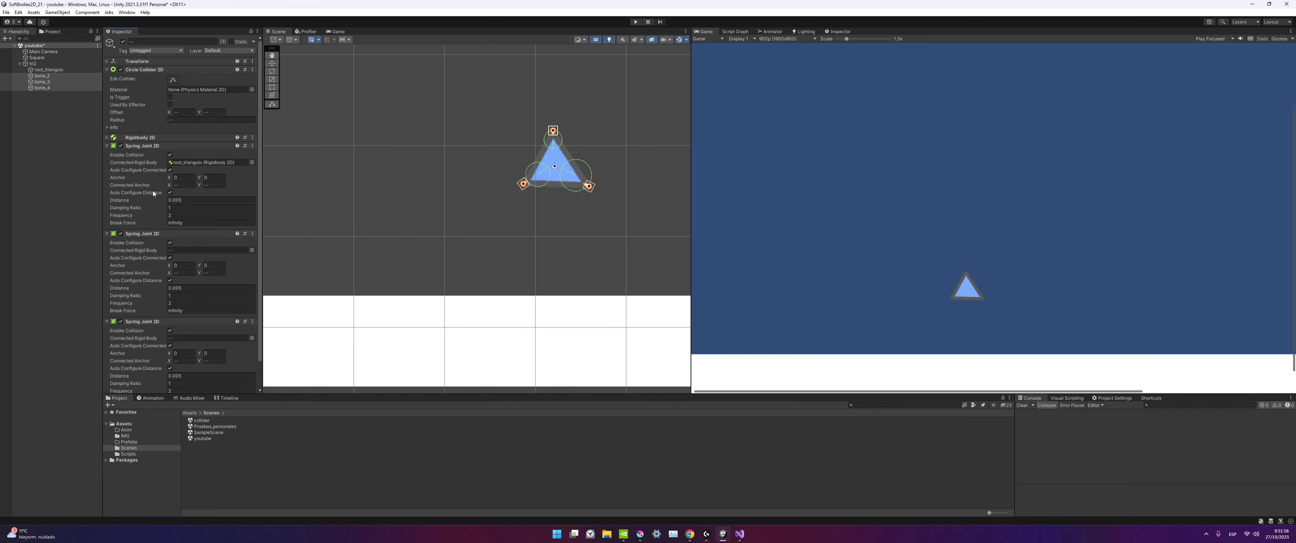
Enlarge root_triangulo's central circle collider at top and bottom to a radius of about 0.2267.
{"action": "left_click", "coordinate": [48, 70]}
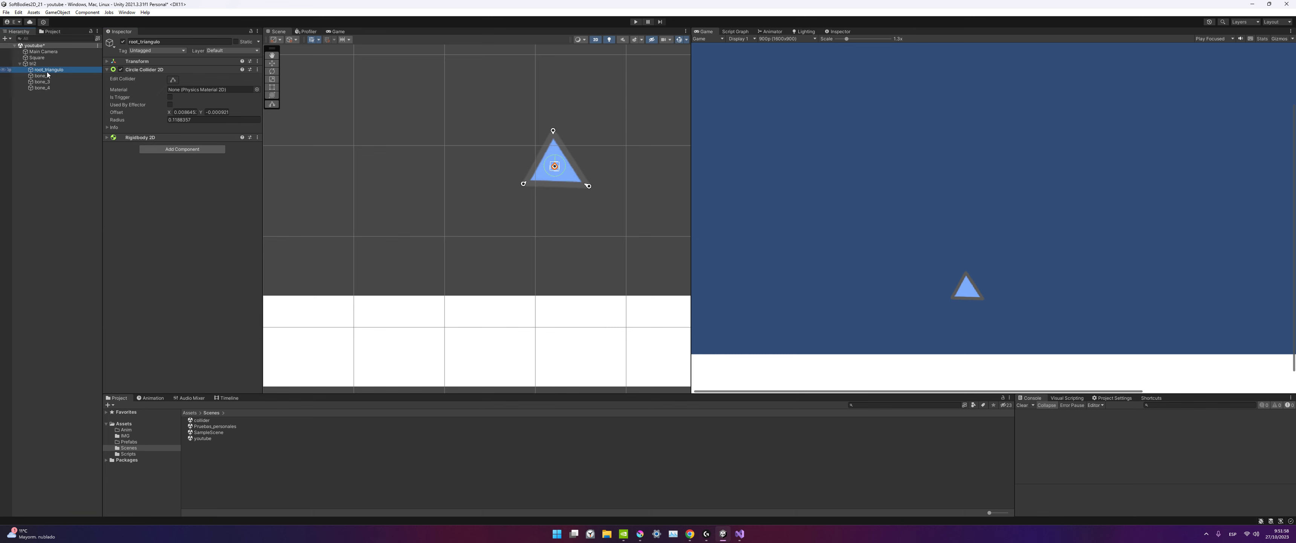
{"action": "scroll", "coordinate": [609, 200], "scroll_direction": "up", "scroll_amount": 1}
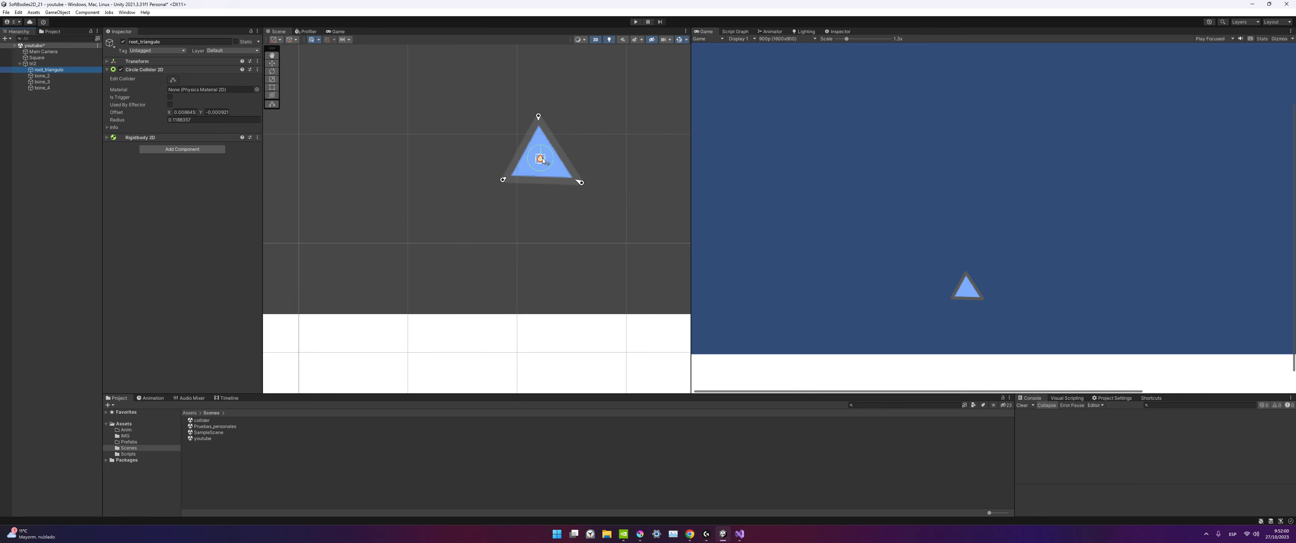
{"action": "scroll", "coordinate": [538, 171], "scroll_direction": "up", "scroll_amount": 2}
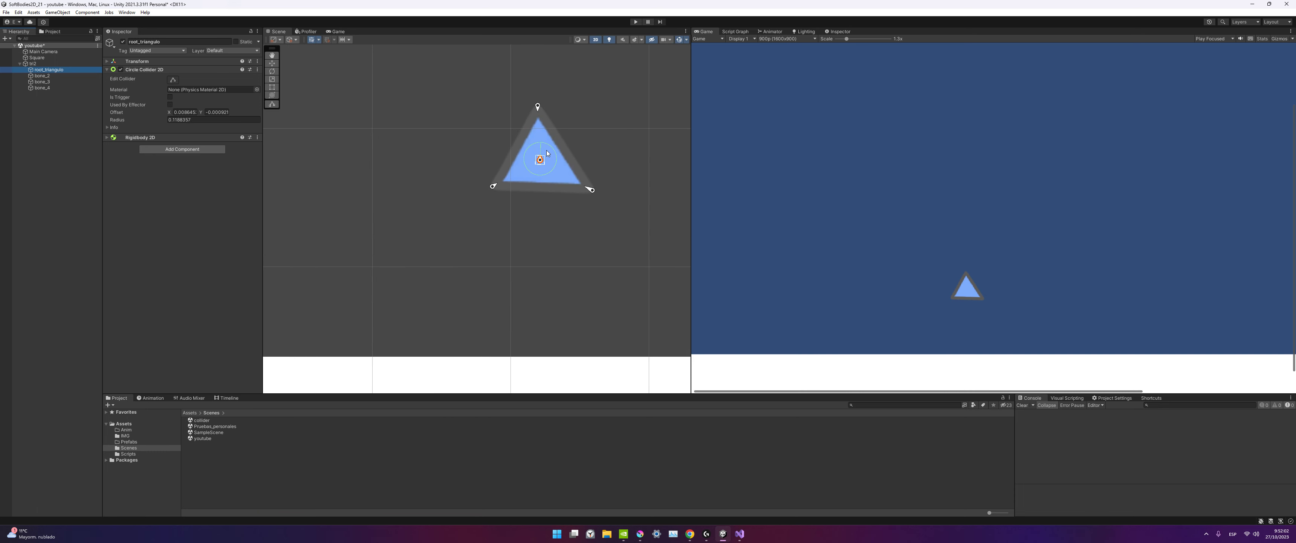
{"action": "scroll", "coordinate": [548, 150], "scroll_direction": "up", "scroll_amount": 1}
{"action": "left_click", "coordinate": [272, 104]}
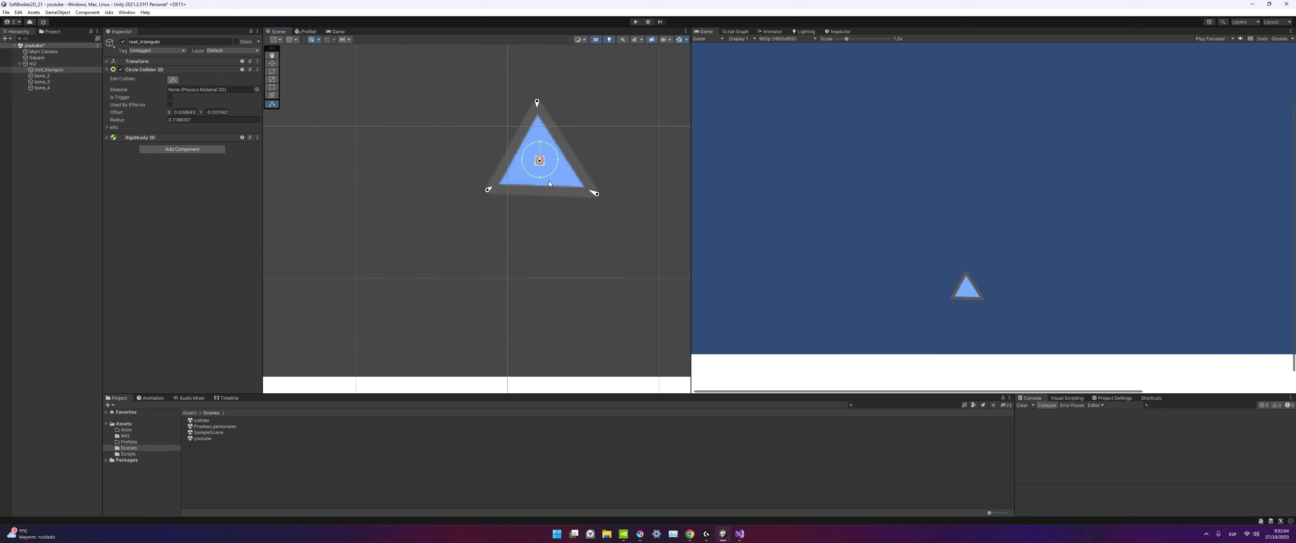
{"action": "left_click_drag", "start_coordinate": [540, 180], "coordinate": [540, 195]}
{"action": "left_click_drag", "start_coordinate": [540, 142], "coordinate": [540, 127]}
{"action": "left_click", "coordinate": [75, 75]}
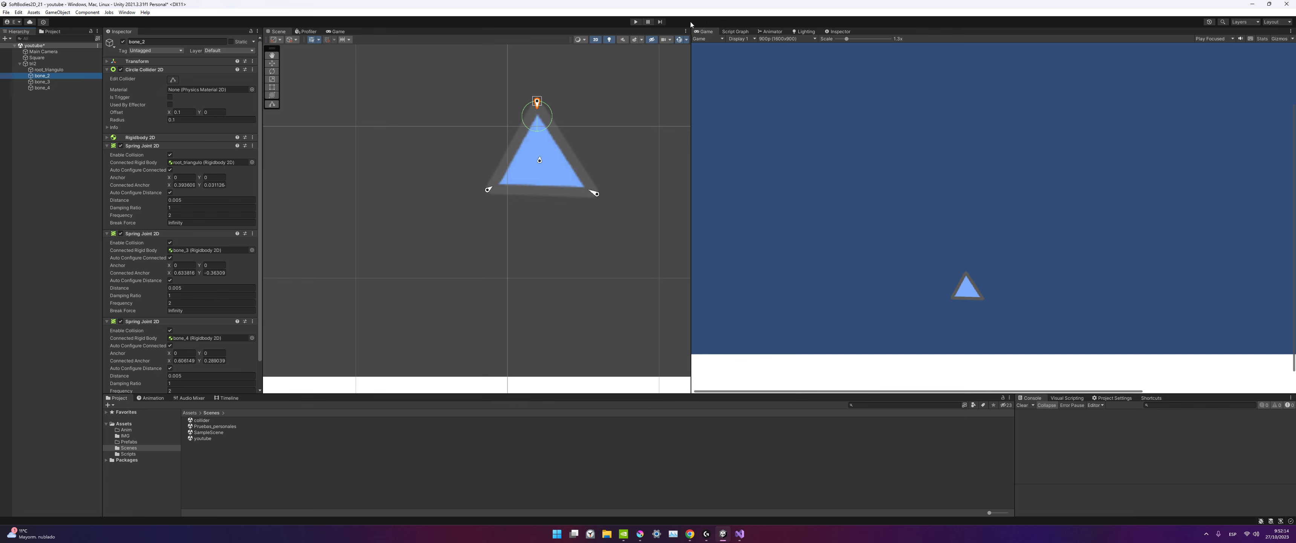
{"action": "left_click", "coordinate": [636, 22]}
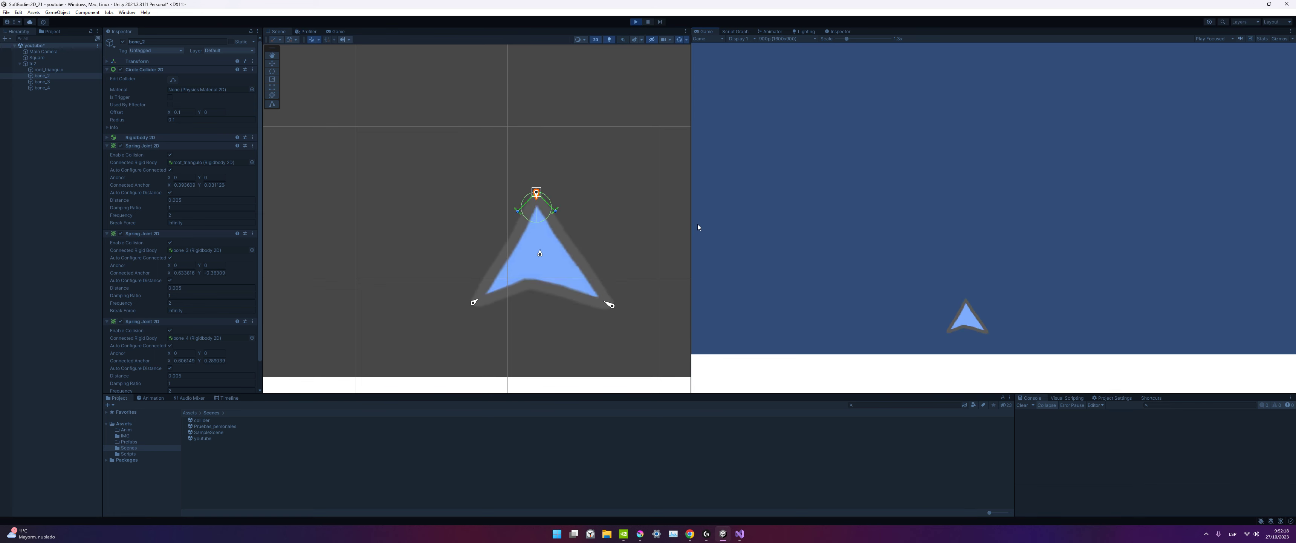
{"action": "scroll", "coordinate": [539, 343], "scroll_direction": "down", "scroll_amount": 1}
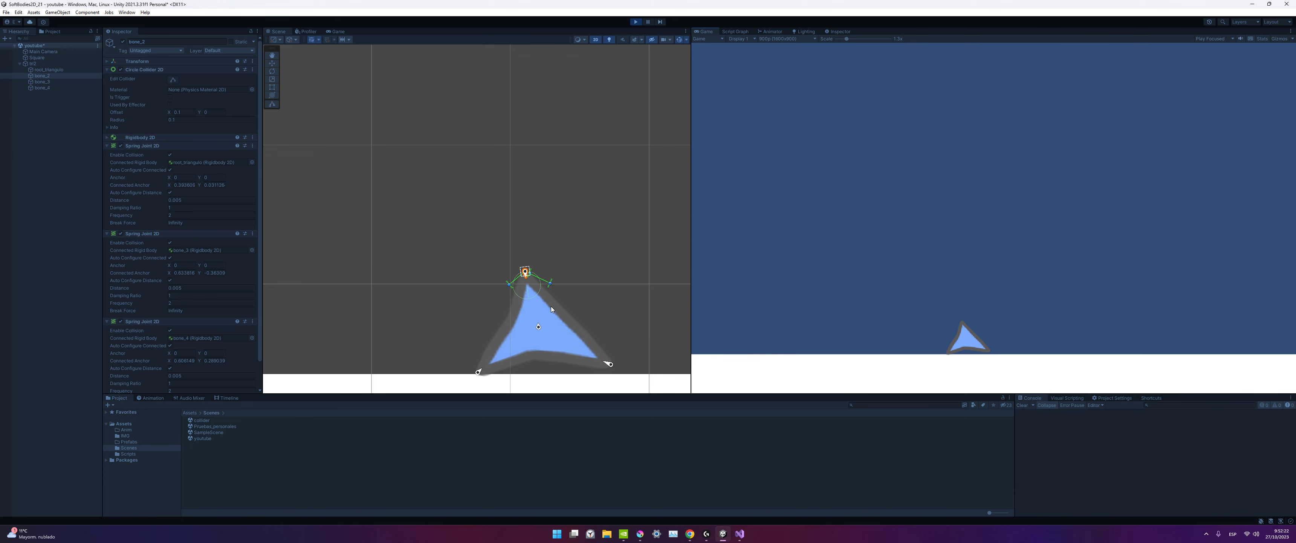
{"action": "left_click", "coordinate": [636, 22]}
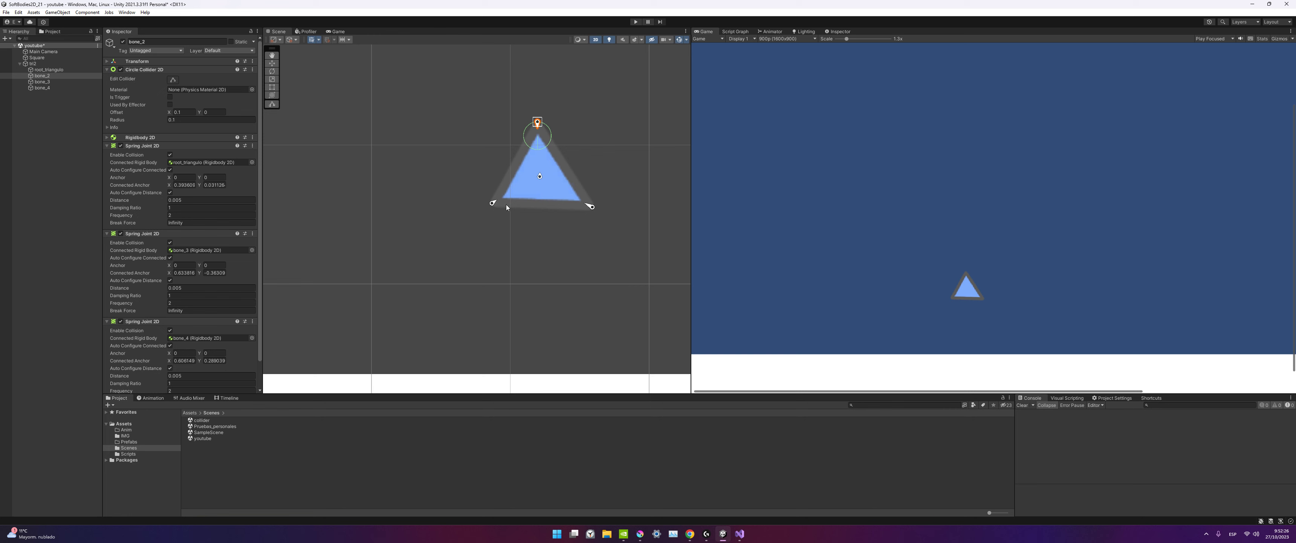
Make bone_4's circle collider at the bottom-left corner slightly larger.
{"action": "left_click", "coordinate": [494, 204]}
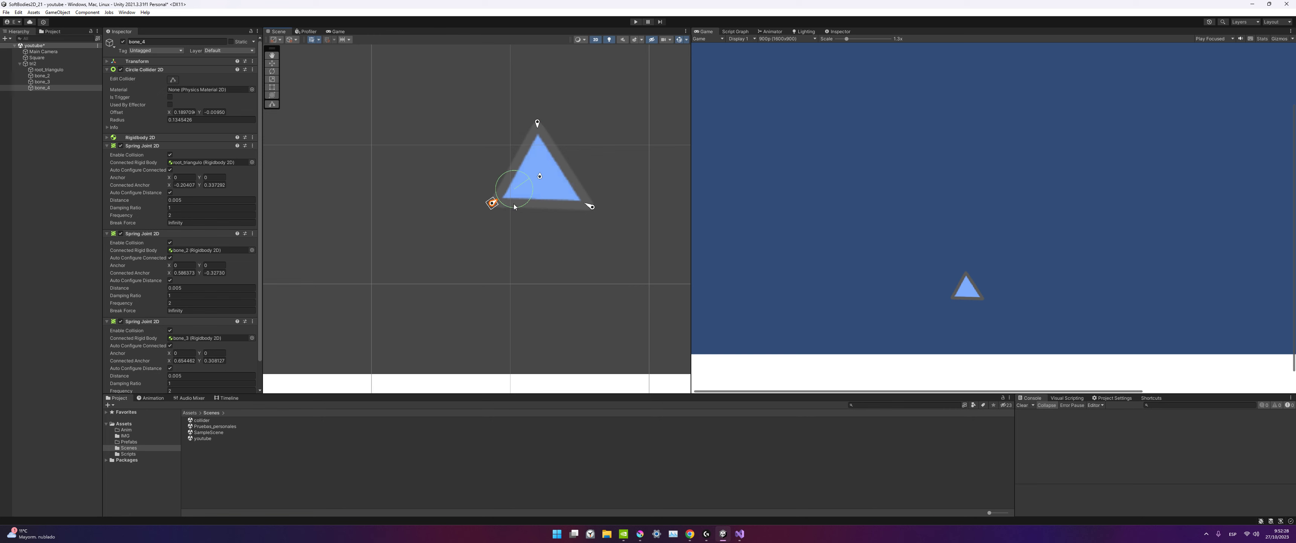
{"action": "left_click", "coordinate": [591, 207]}
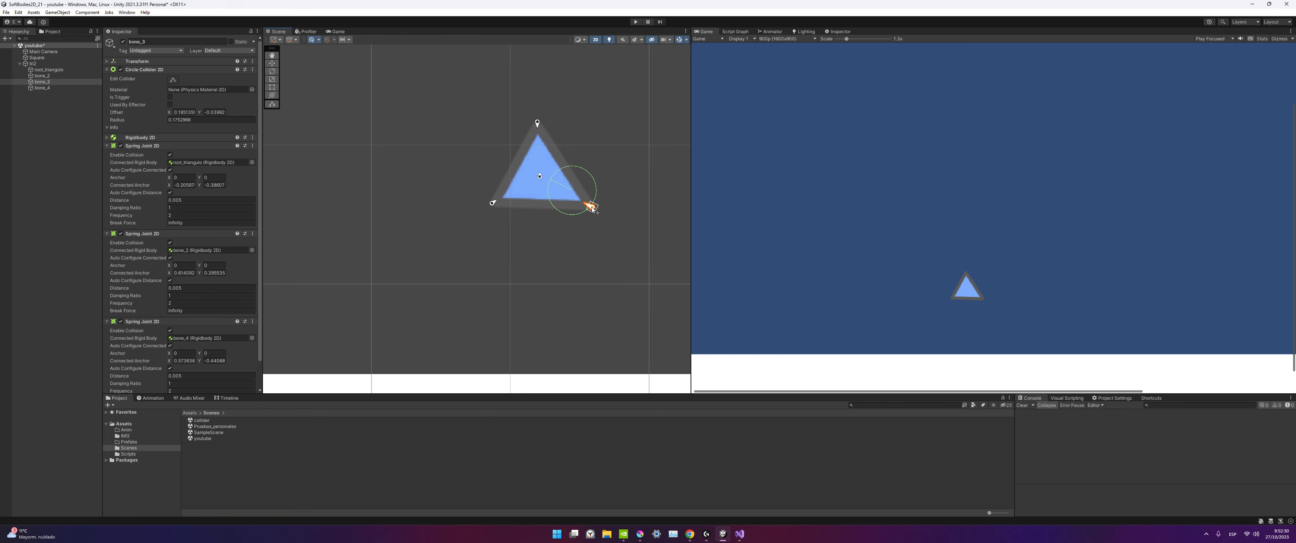
{"action": "left_click", "coordinate": [498, 199]}
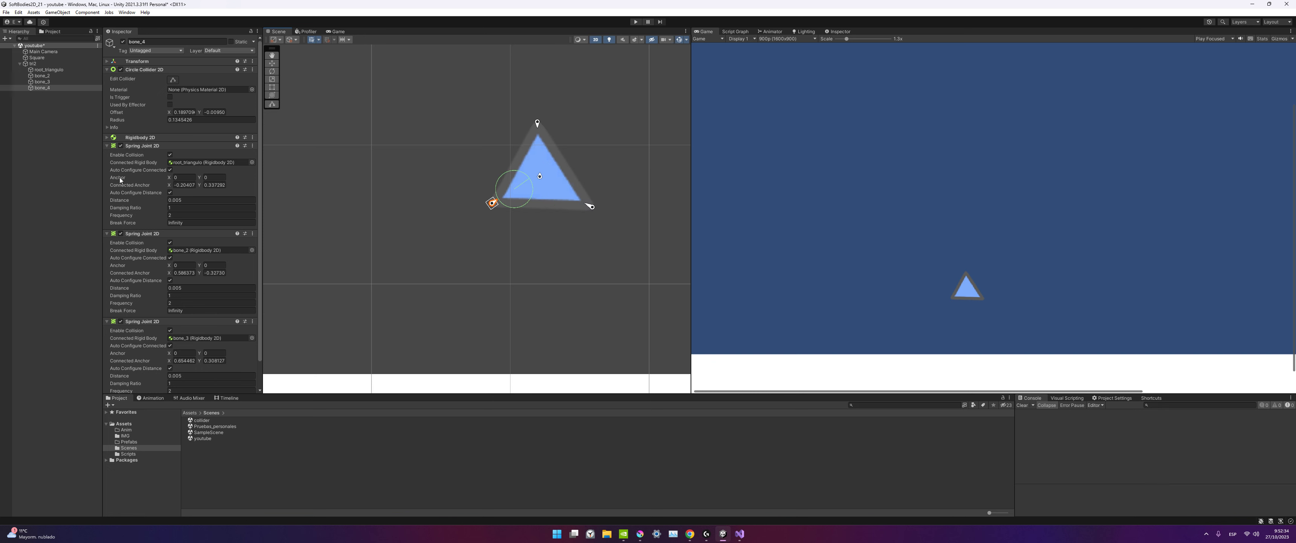
{"action": "left_click", "coordinate": [272, 103]}
{"action": "left_click_drag", "start_coordinate": [496, 189], "coordinate": [504, 182]}
Shrink bone_3's circle collider to a radius of about 0.086.
{"action": "left_click", "coordinate": [591, 206]}
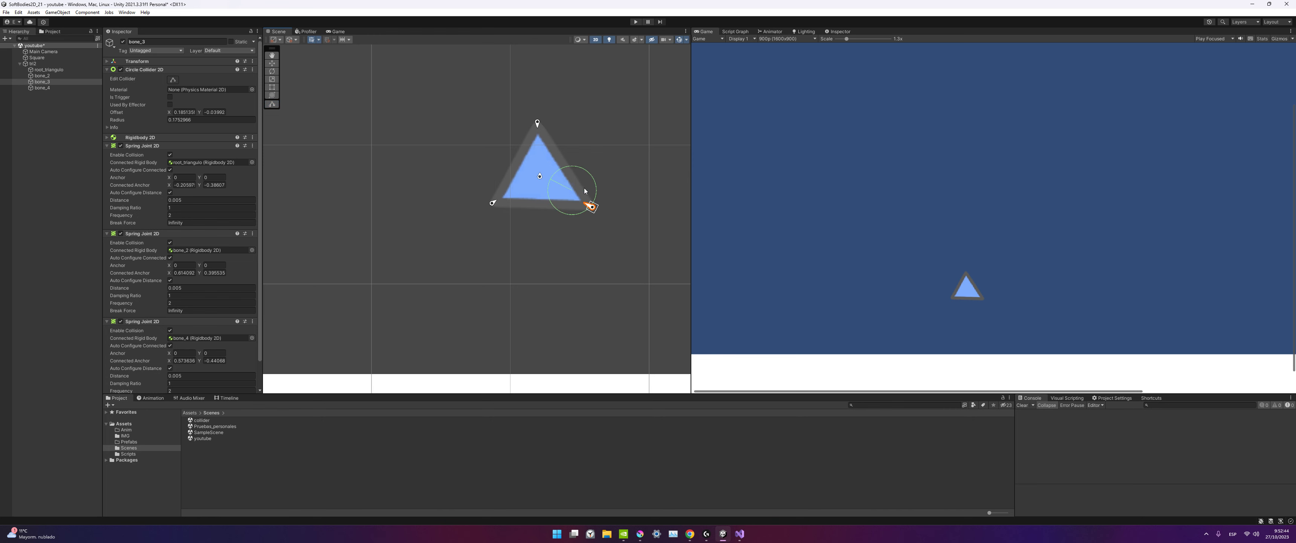
{"action": "left_click", "coordinate": [271, 104]}
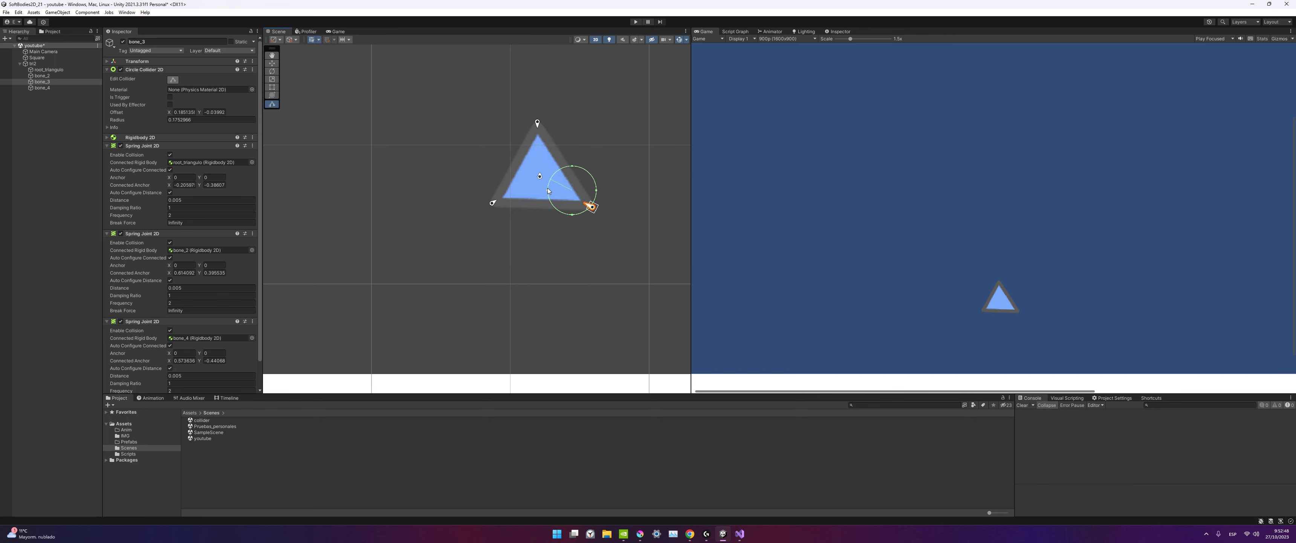
{"action": "left_click_drag", "start_coordinate": [548, 190], "coordinate": [582, 211]}
{"action": "left_click_drag", "start_coordinate": [582, 176], "coordinate": [581, 187]}
Run the scene with the resized colliders, watch the triangle land, and inspect root_triangulo.
{"action": "left_click", "coordinate": [636, 21]}
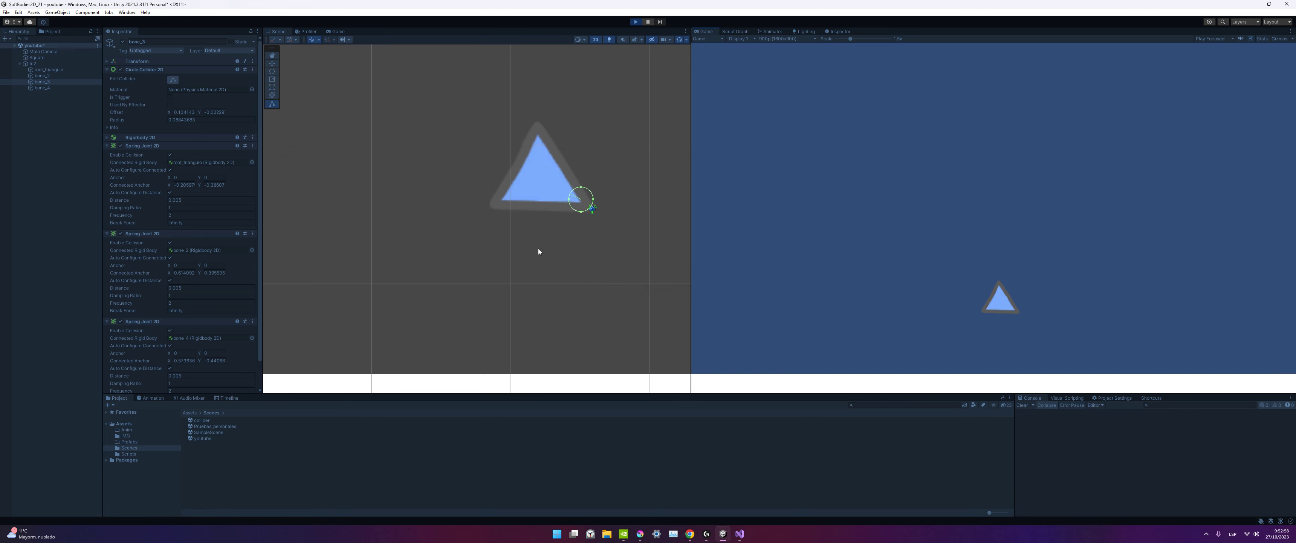
{"action": "scroll", "coordinate": [534, 282], "scroll_direction": "down", "scroll_amount": 1}
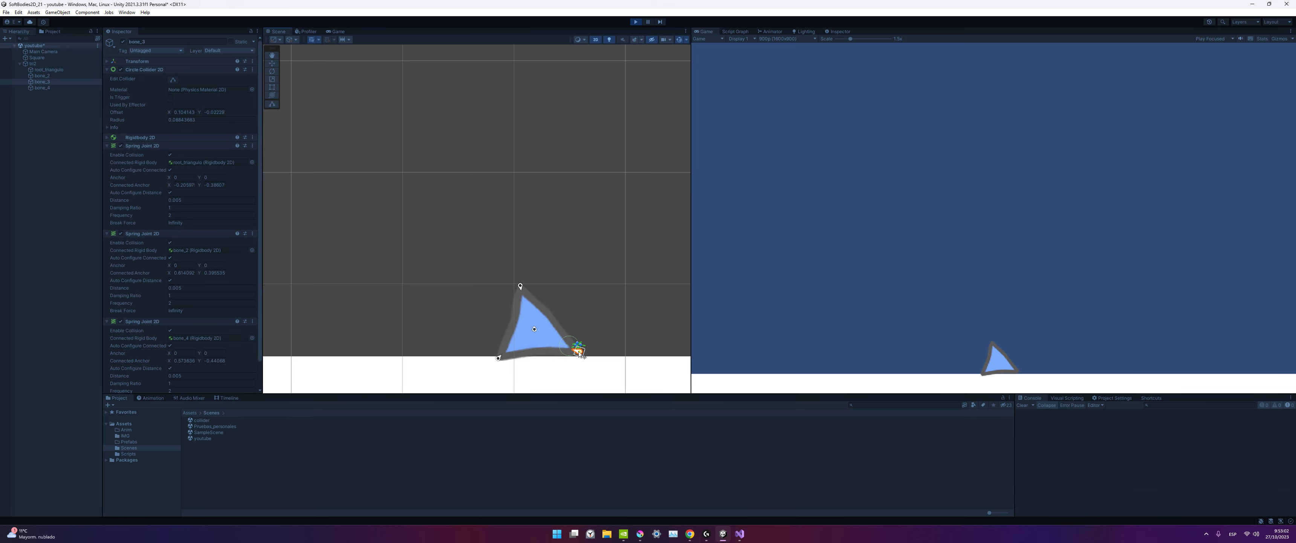
{"action": "left_click", "coordinate": [546, 334]}
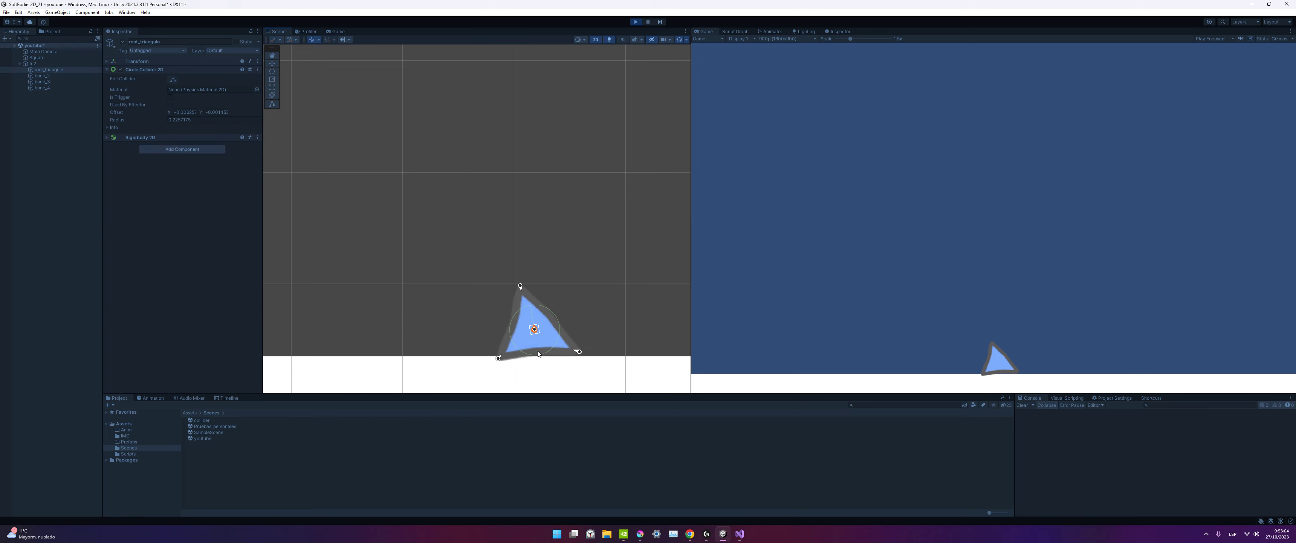
{"action": "left_click", "coordinate": [541, 264]}
{"action": "scroll", "coordinate": [550, 270], "scroll_direction": "down", "scroll_amount": 2}
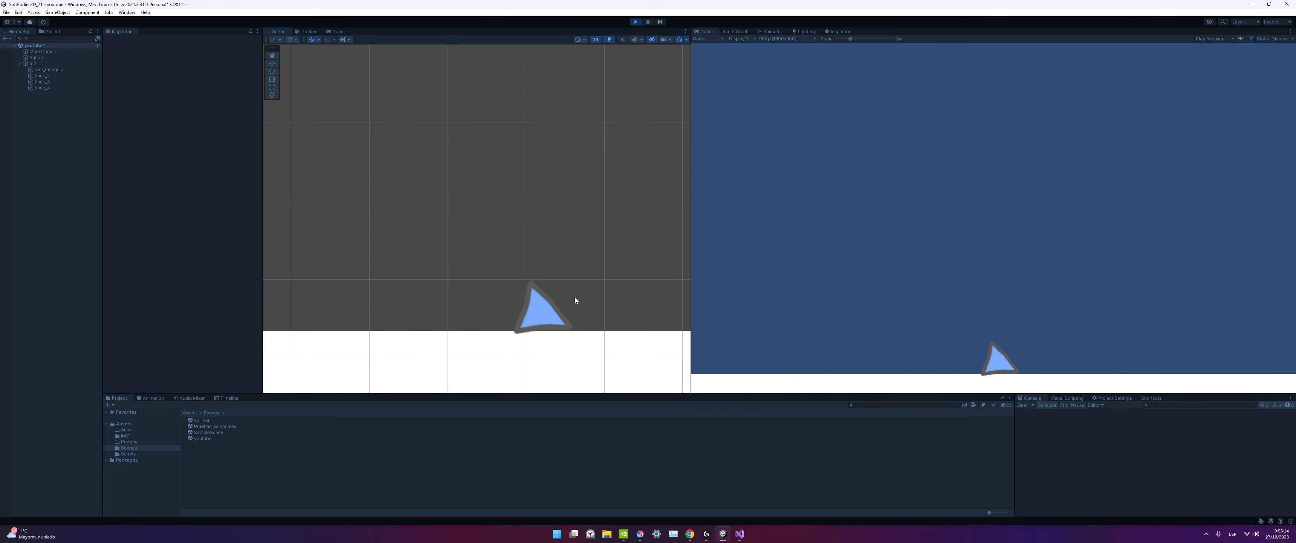
{"action": "left_click", "coordinate": [634, 23]}
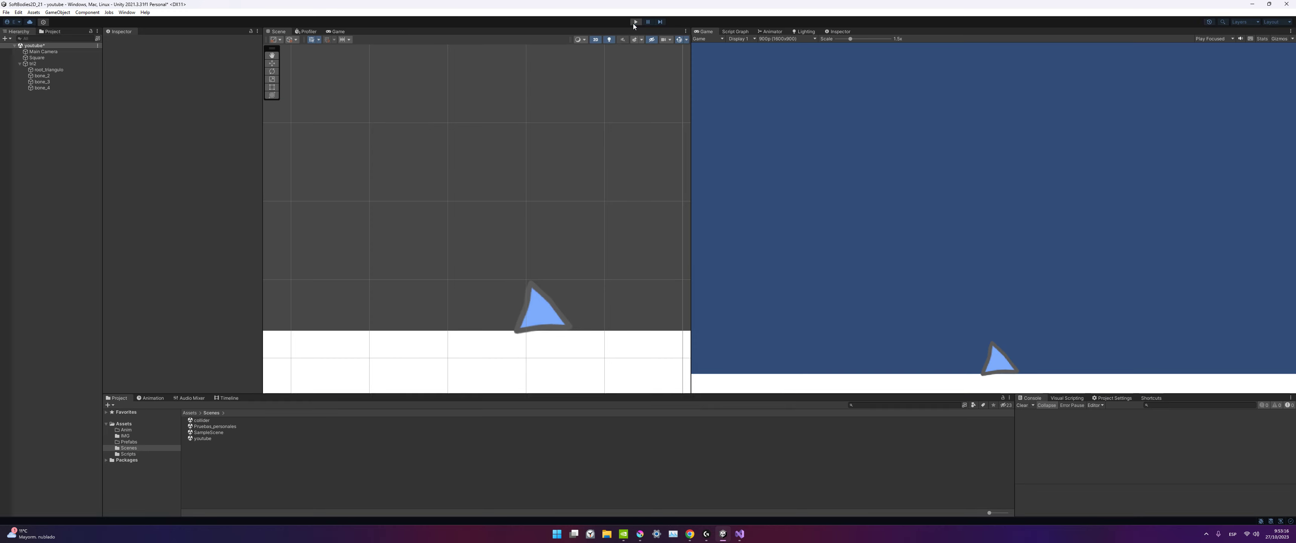
{"action": "left_click", "coordinate": [47, 76]}
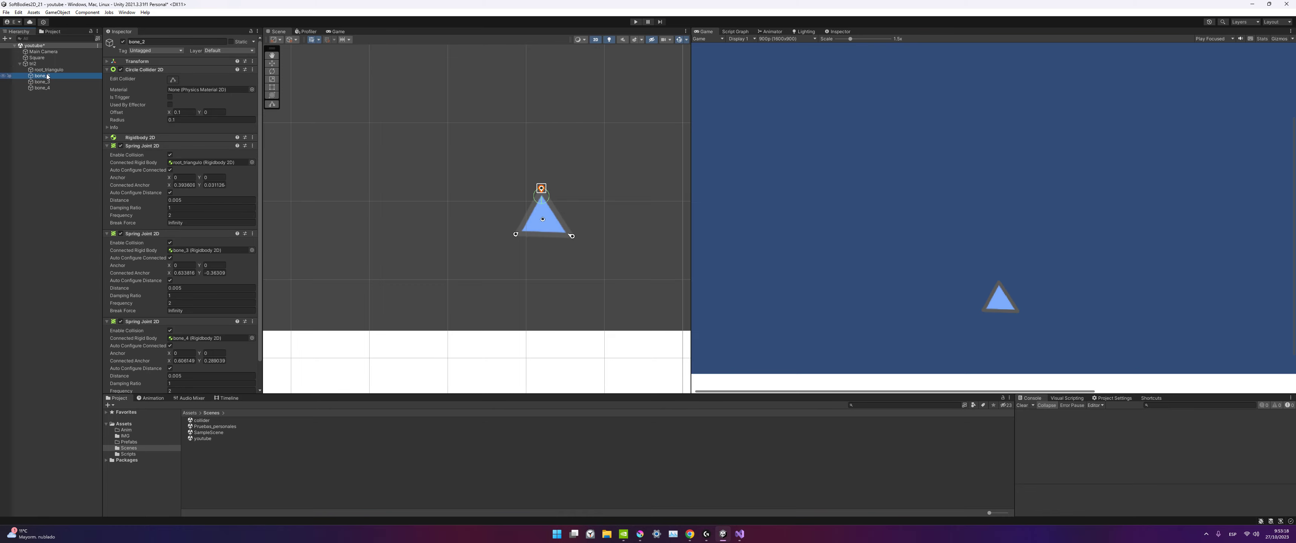
{"action": "scroll", "coordinate": [819, 212], "scroll_direction": "up", "scroll_amount": 2}
{"action": "scroll", "coordinate": [542, 217], "scroll_direction": "up", "scroll_amount": 3}
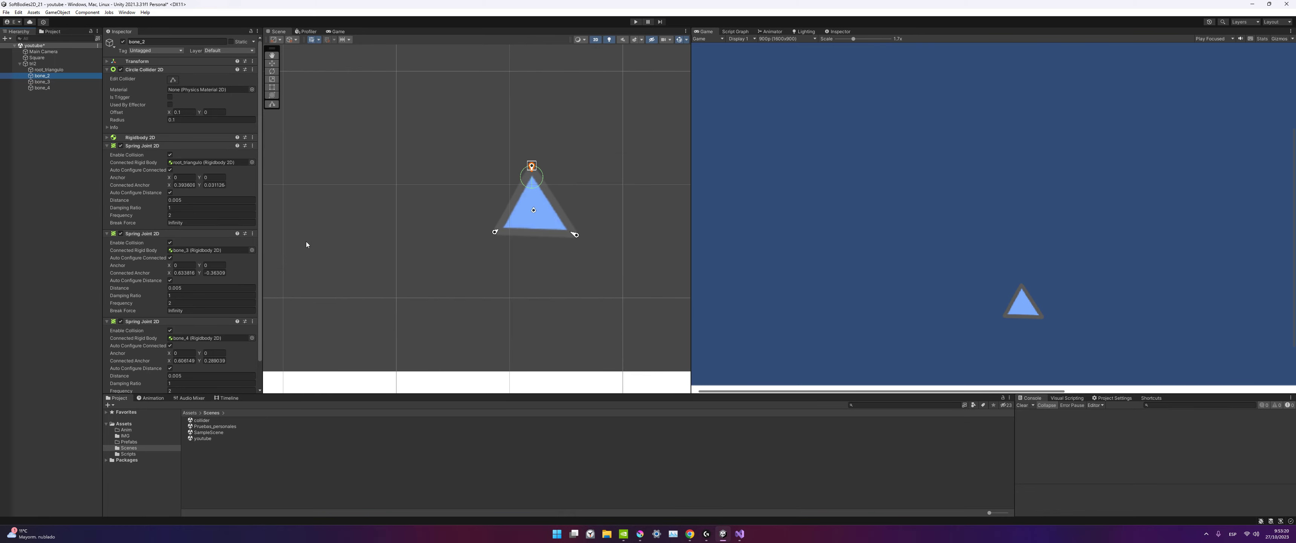
{"action": "left_click", "coordinate": [50, 70]}
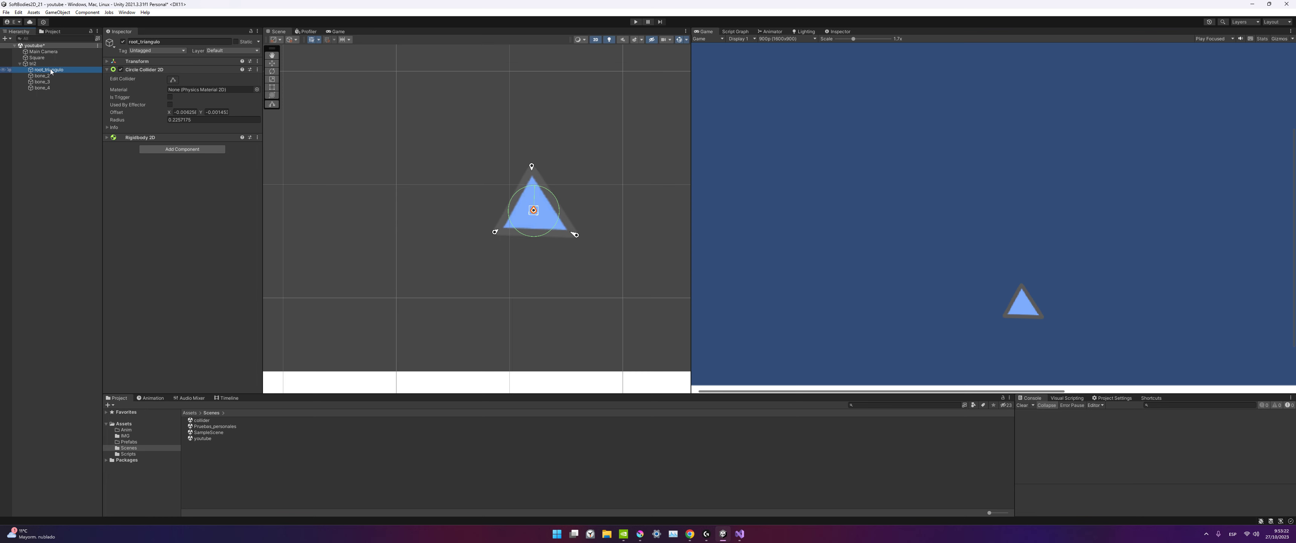
{"action": "left_click", "coordinate": [33, 64]}
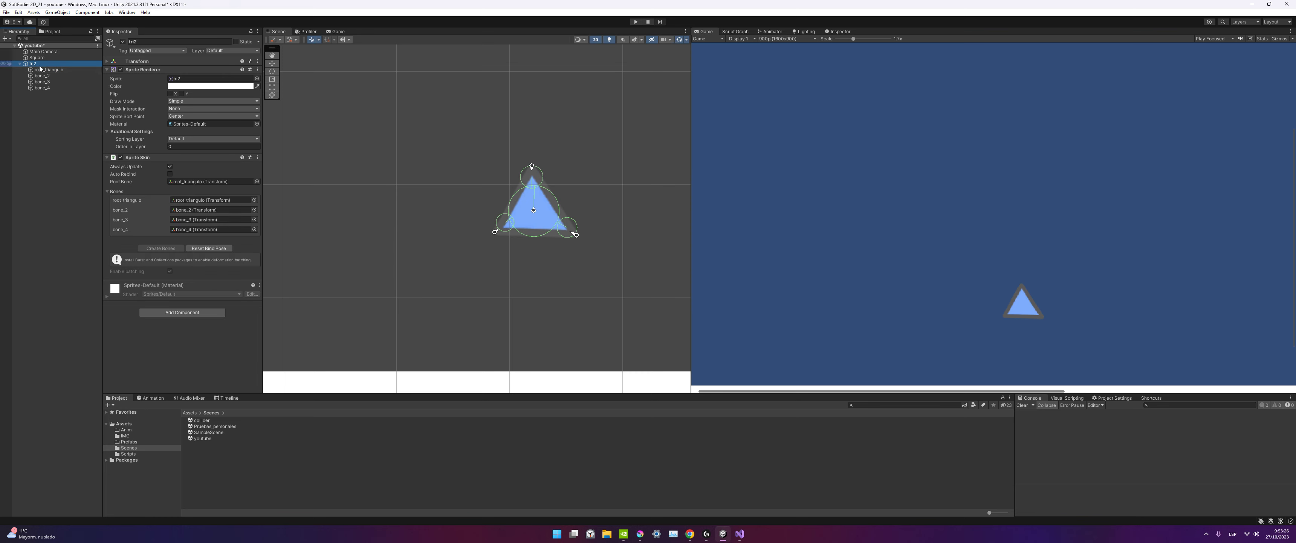
{"action": "left_click", "coordinate": [42, 69]}
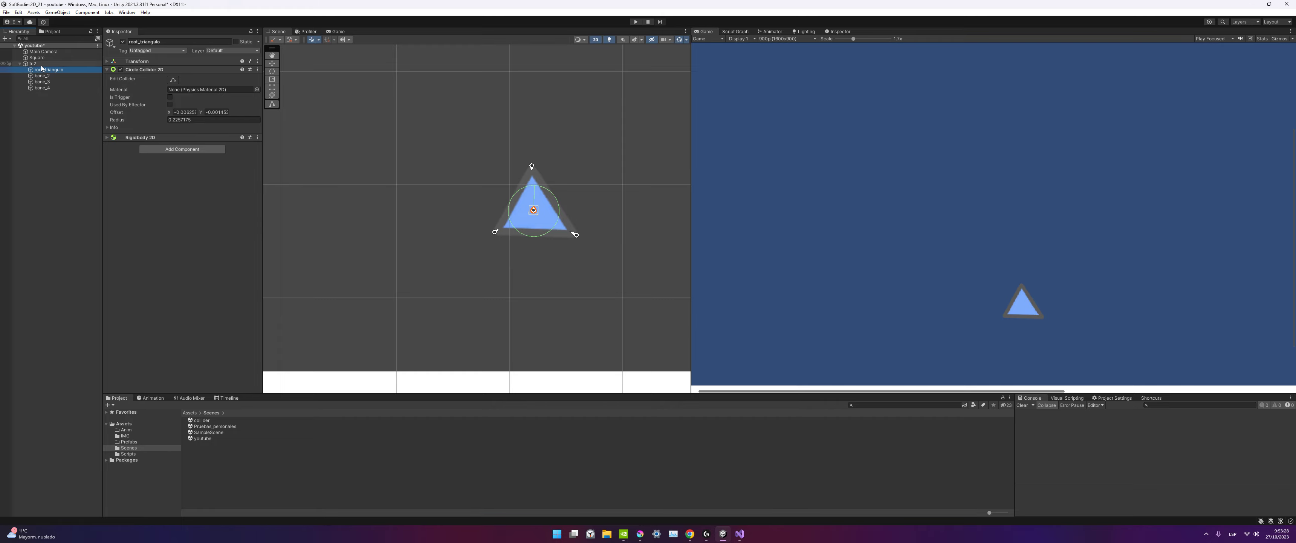
{"action": "left_click", "coordinate": [40, 65]}
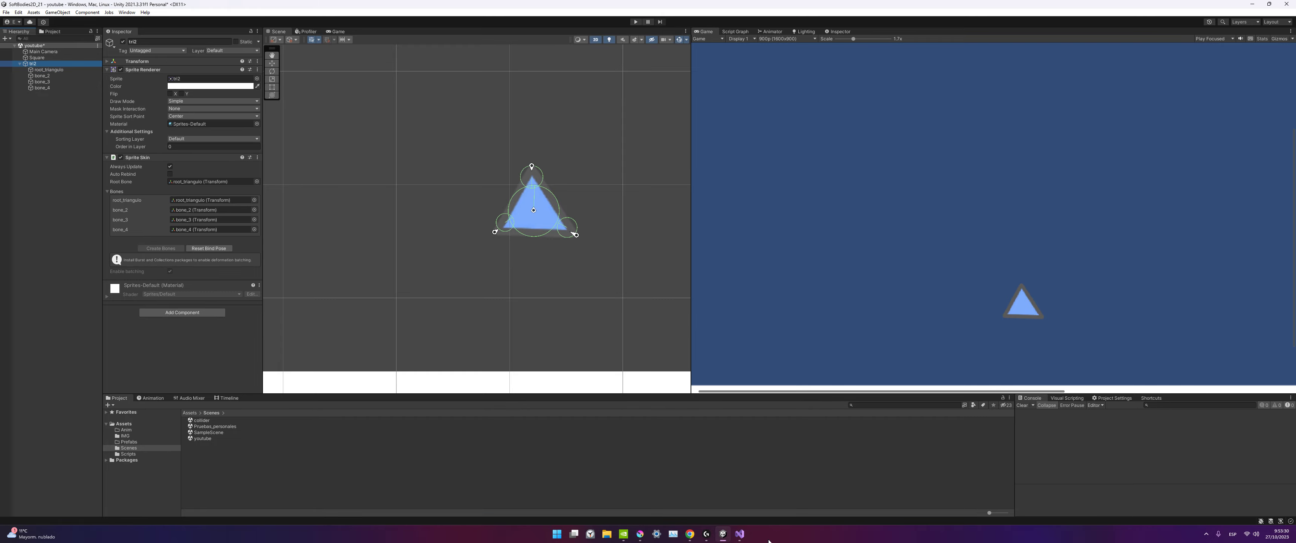
Bring Visual Studio forward, glance at Movimiento.cs, and return to Mov_Soft.cs.
{"action": "left_click", "coordinate": [739, 533]}
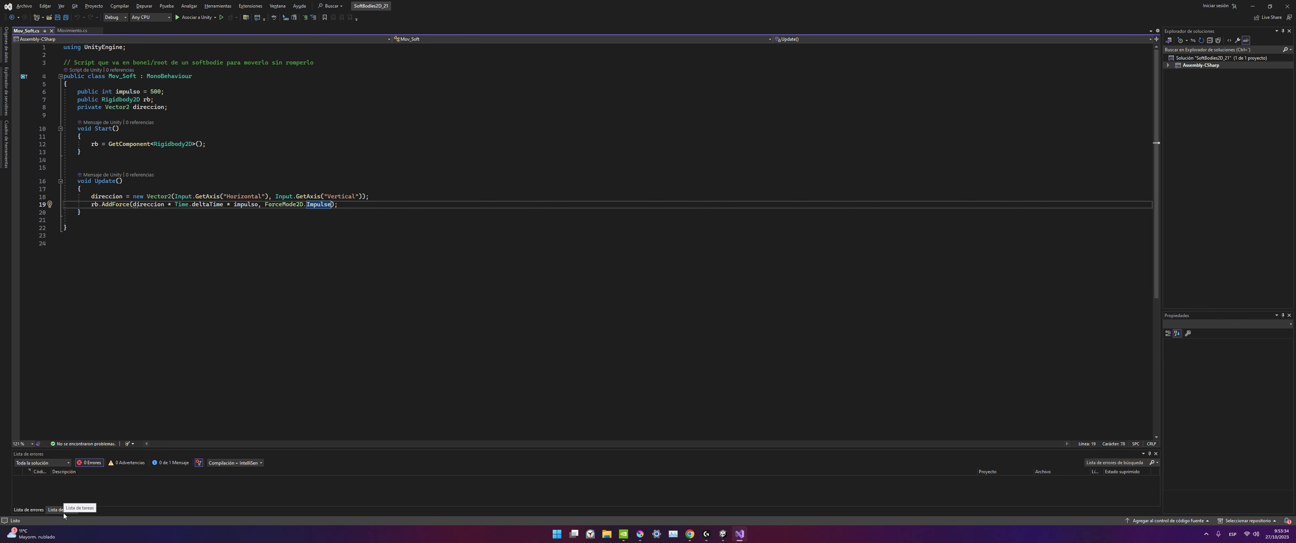
{"action": "left_click", "coordinate": [79, 34]}
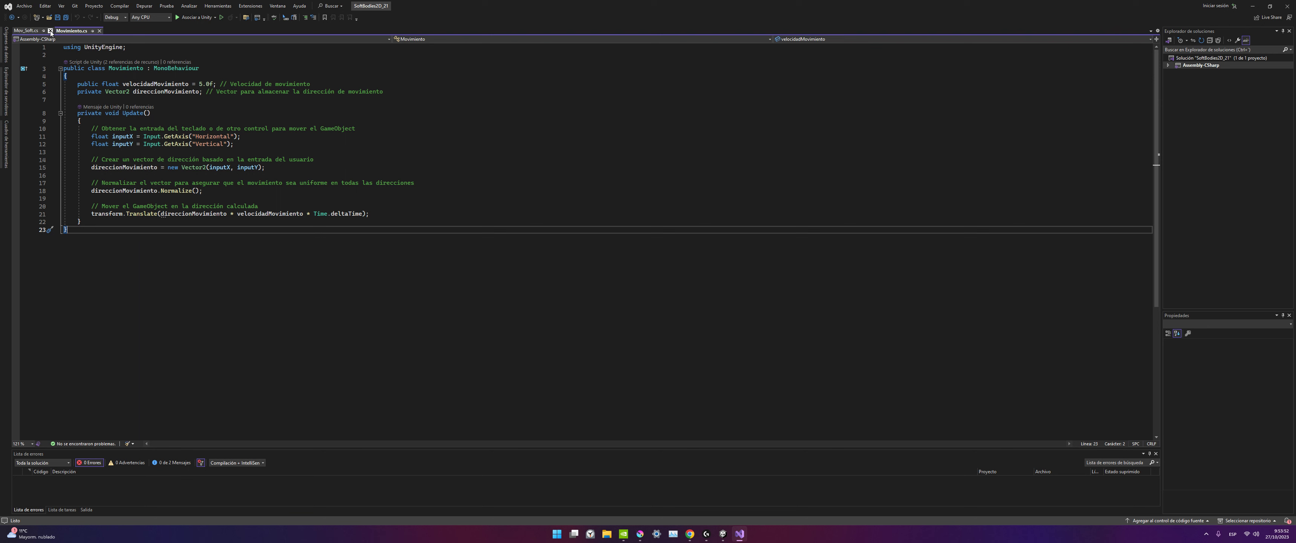
{"action": "left_click", "coordinate": [17, 31]}
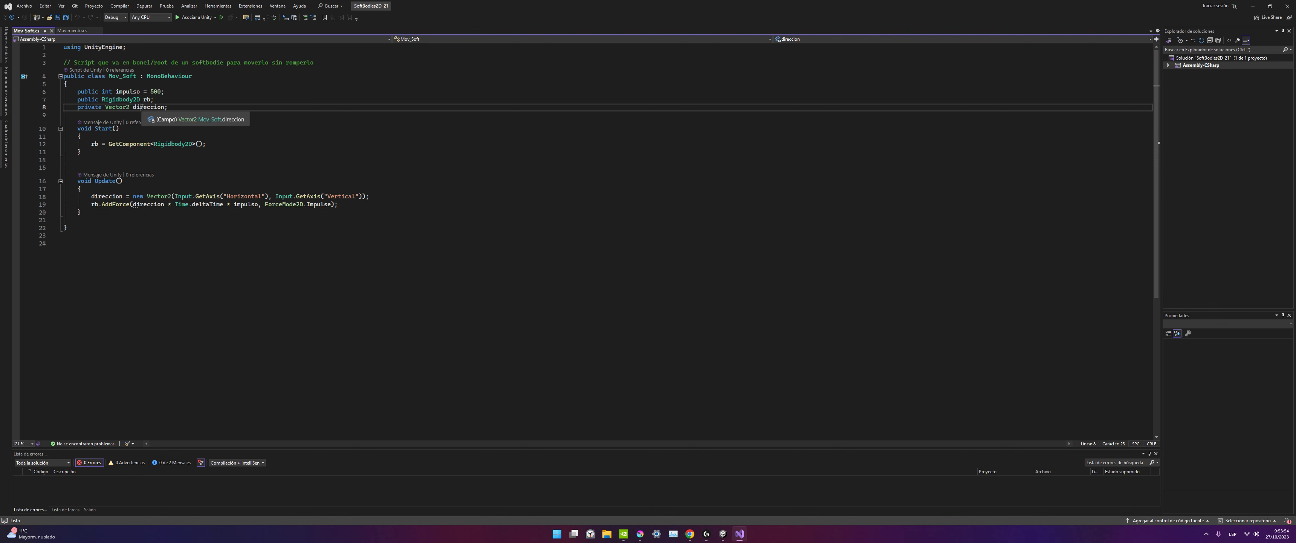
Highlight the Rigidbody2D rb field and the ForceMode2D.Impulse argument in the AddForce line.
{"action": "left_click_drag", "start_coordinate": [153, 99], "coordinate": [63, 99]}
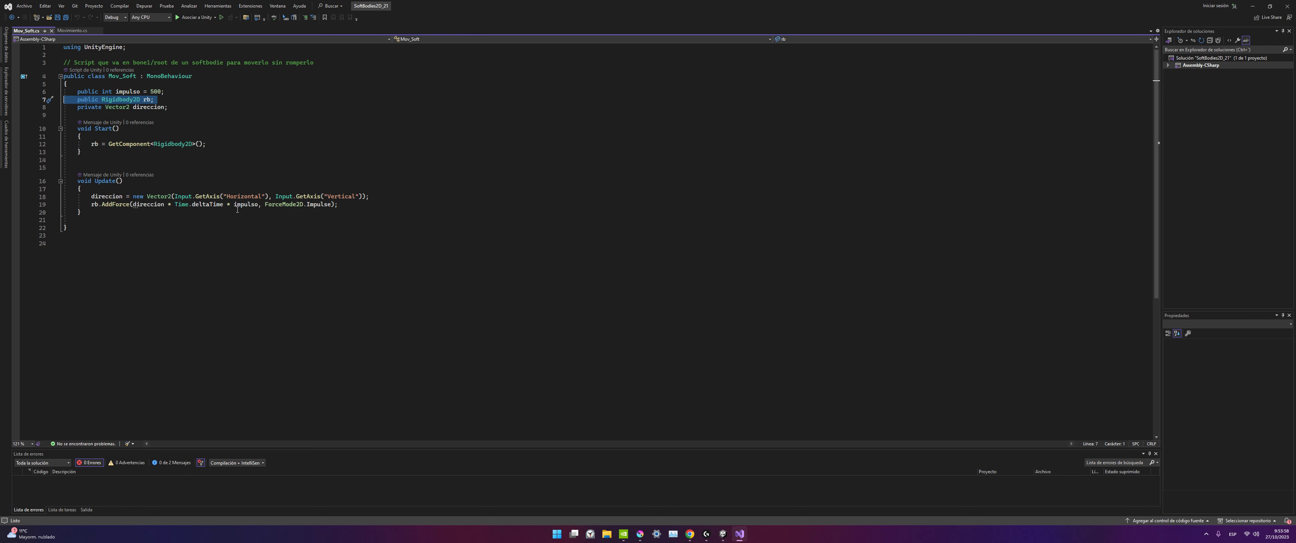
{"action": "left_click", "coordinate": [292, 206]}
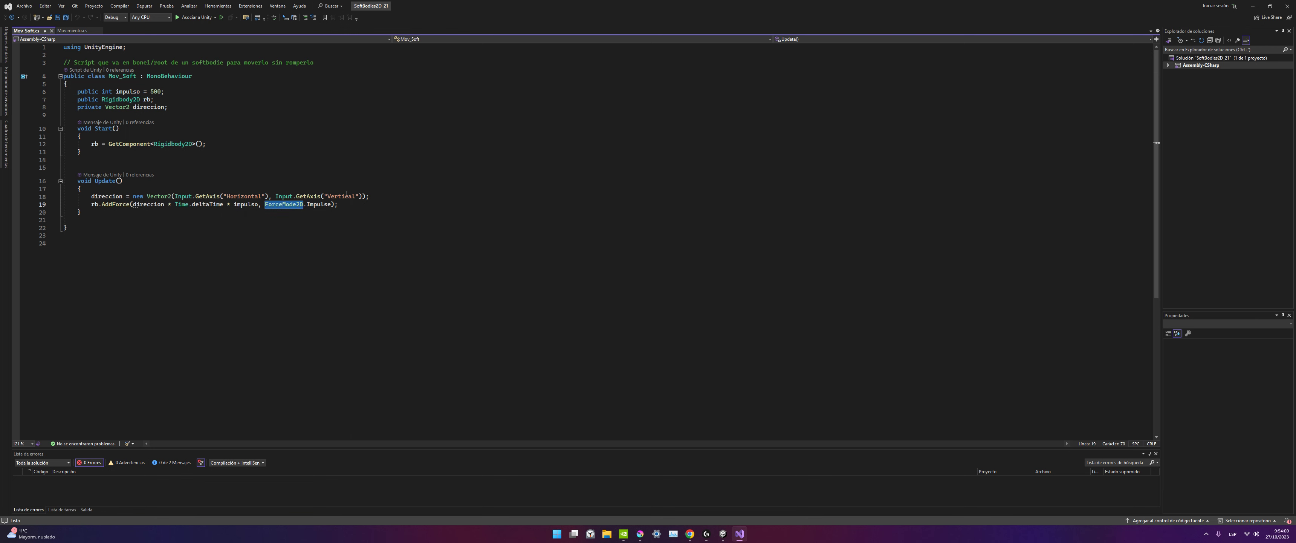
{"action": "left_click", "coordinate": [331, 205]}
{"action": "left_click_drag", "start_coordinate": [306, 204], "coordinate": [335, 205]}
{"action": "double_click", "coordinate": [319, 205]}
{"action": "left_click", "coordinate": [277, 220]}
{"action": "left_click", "coordinate": [110, 247]}
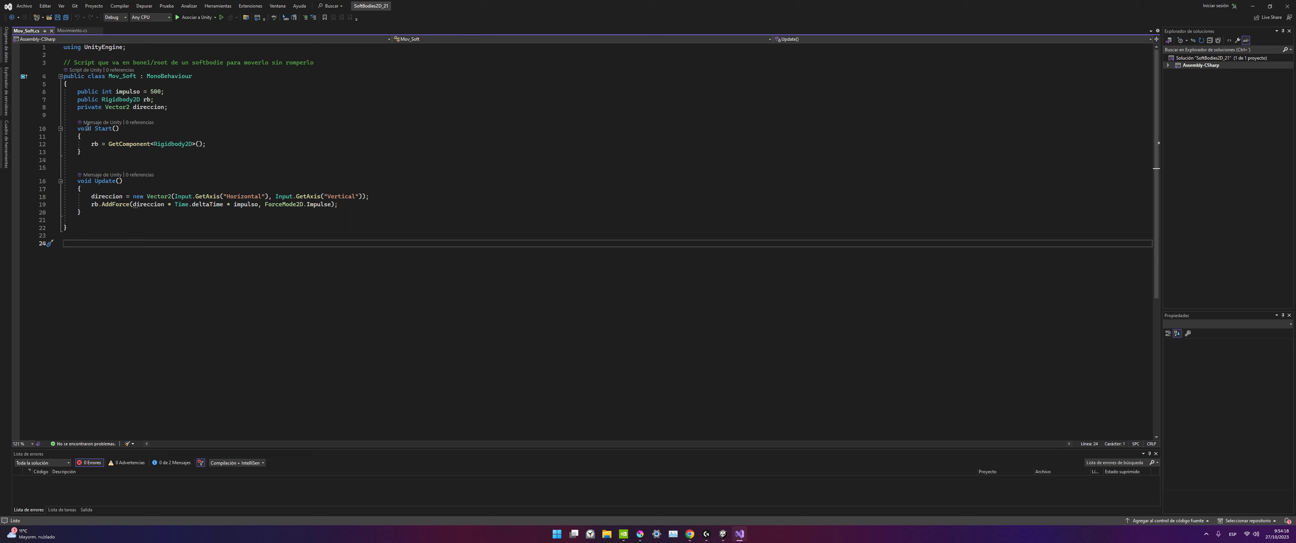
Check deltaTime in Mov_Soft's AddForce line against Movimiento's Normalize call, then minimise Visual Studio.
{"action": "double_click", "coordinate": [199, 207]}
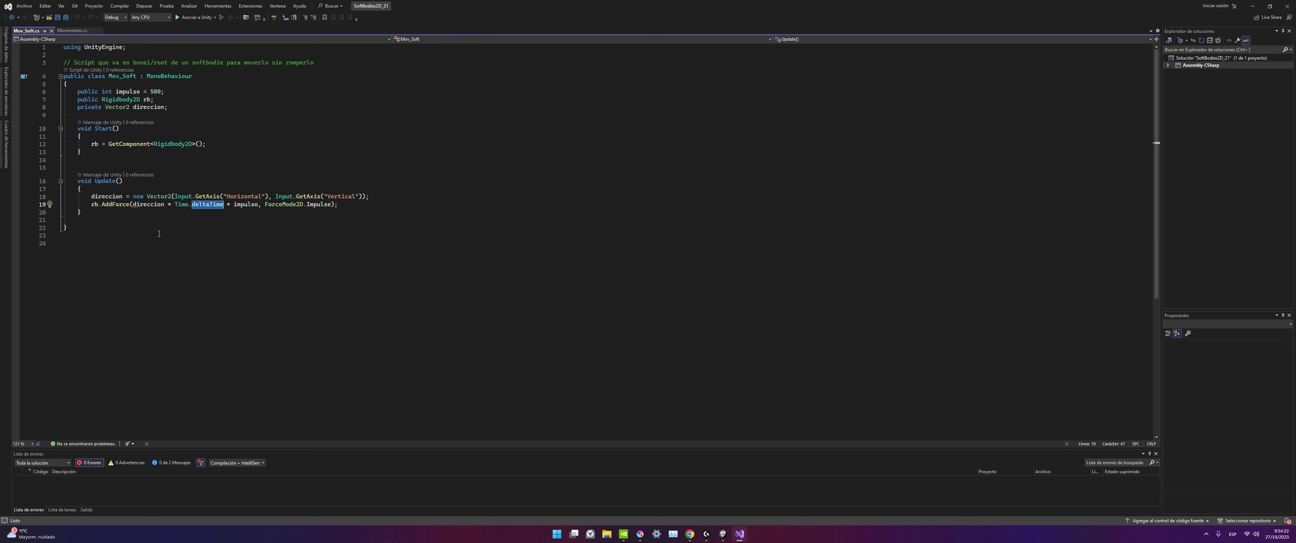
{"action": "left_click", "coordinate": [72, 31]}
{"action": "left_click", "coordinate": [161, 192]}
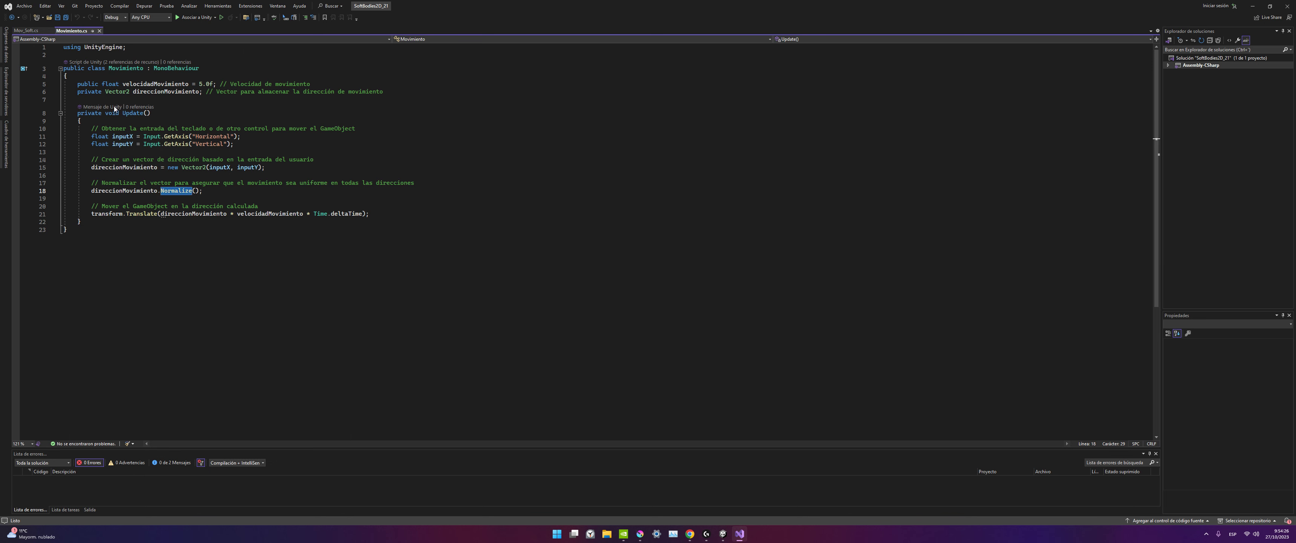
{"action": "left_click", "coordinate": [30, 31]}
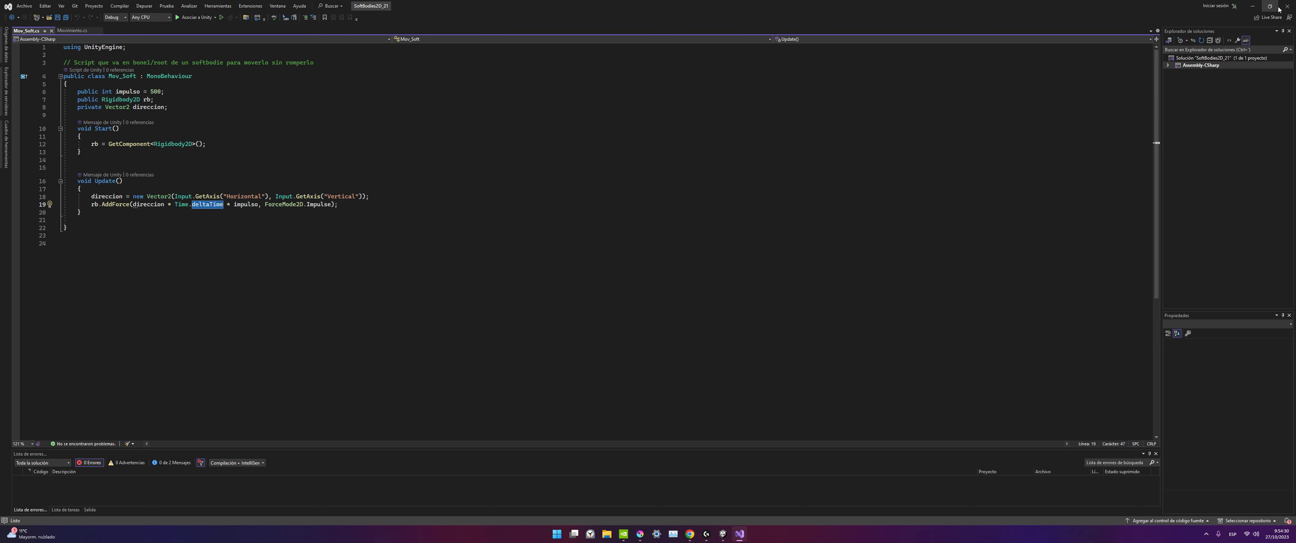
{"action": "left_click", "coordinate": [1253, 6]}
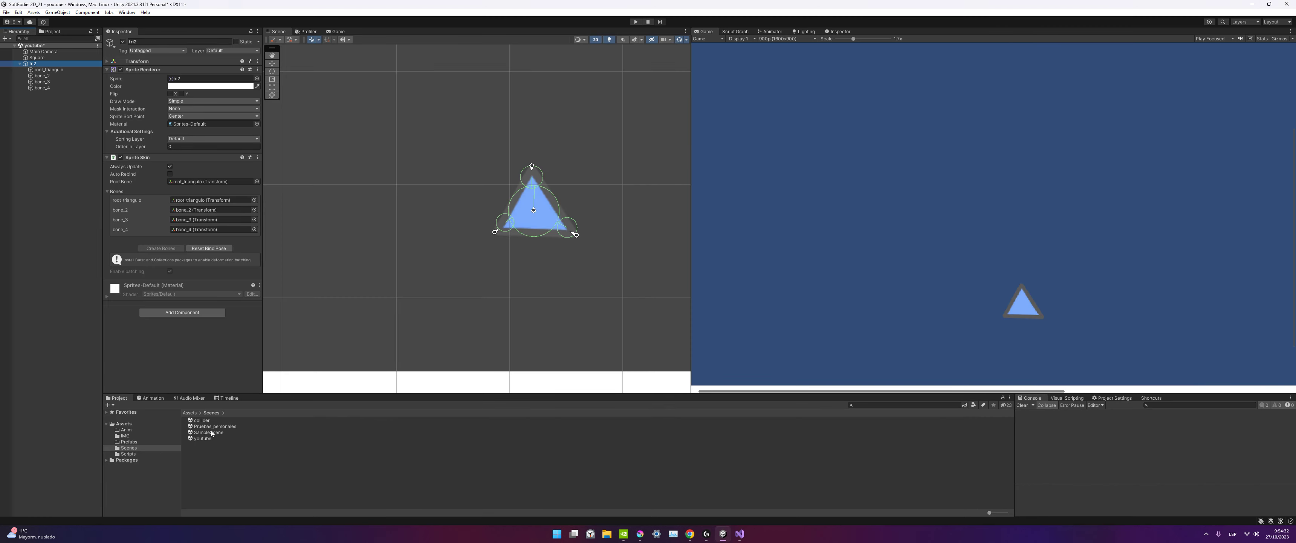
Attach the Mov_Soft script to root_triangulo and do a quick test run.
{"action": "left_click", "coordinate": [140, 455]}
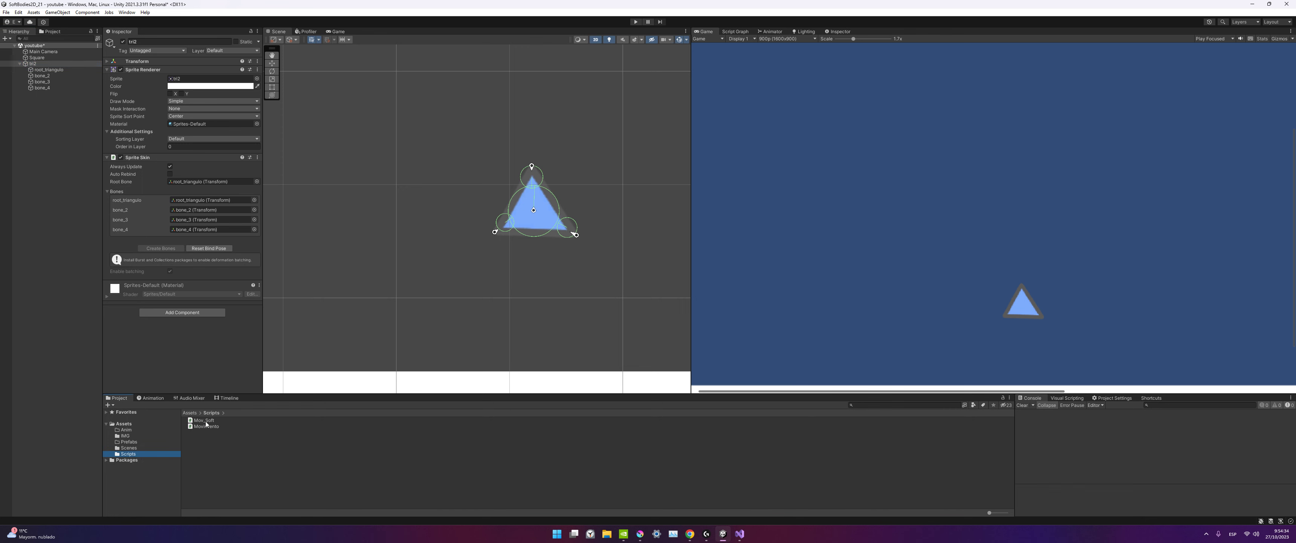
{"action": "left_click", "coordinate": [41, 64]}
{"action": "mouse_move", "coordinate": [52, 87]}
{"action": "left_mouse_down"}
{"action": "mouse_move", "coordinate": [55, 72]}
{"action": "mouse_move", "coordinate": [277, 80]}
{"action": "left_mouse_up"}
{"action": "left_click", "coordinate": [634, 21]}
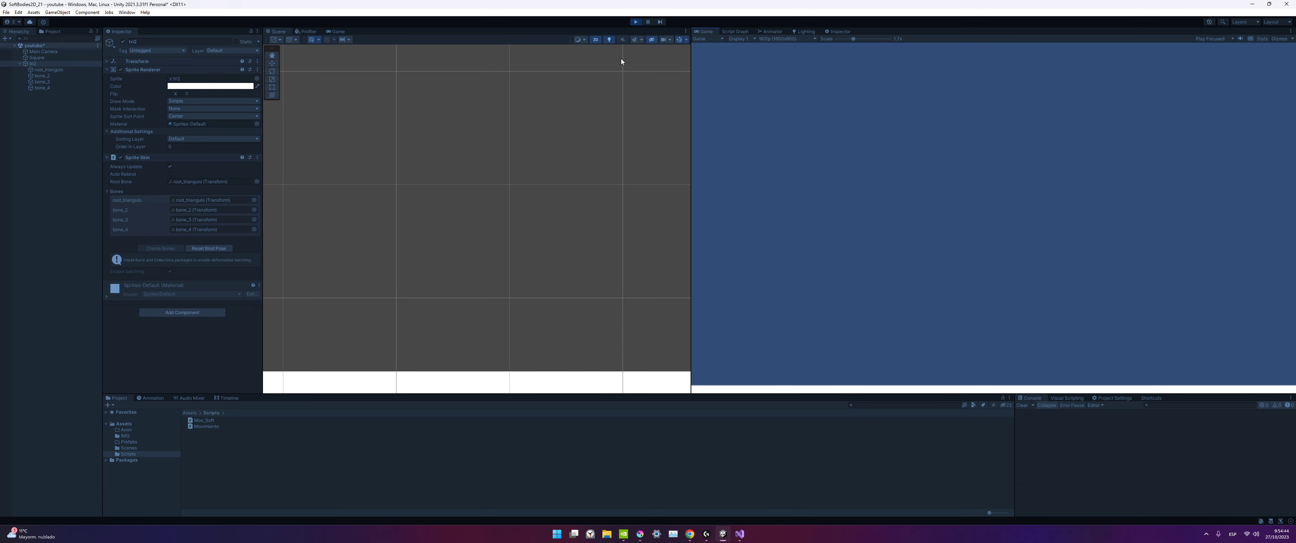
{"action": "left_click", "coordinate": [636, 23]}
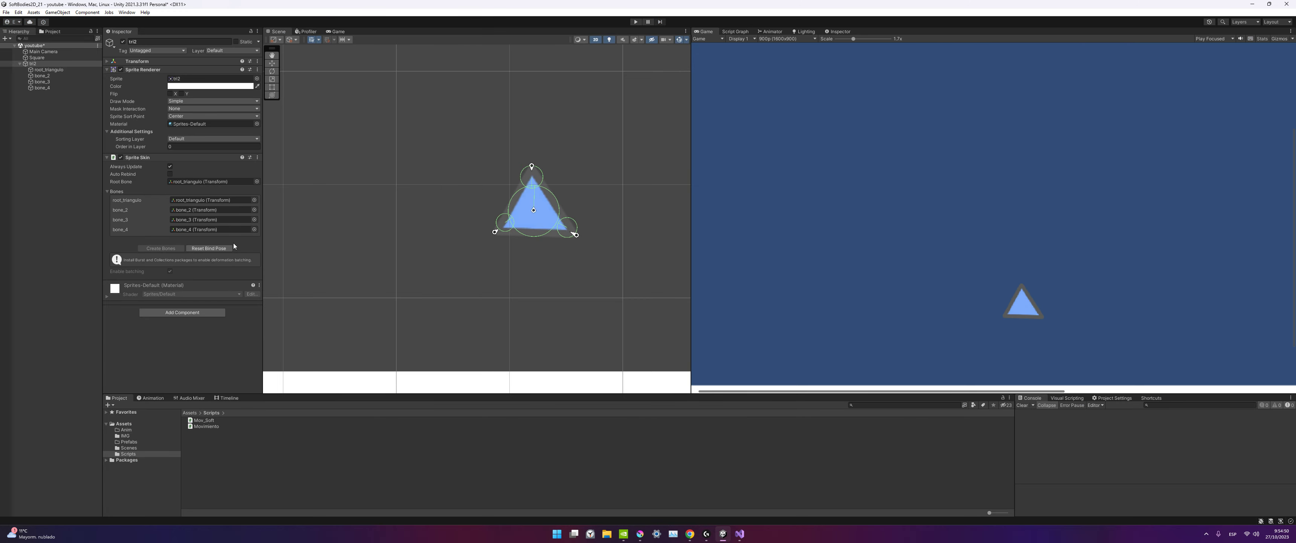
Lower root_triangulo's Mov_Soft Impulso to 50 and start the game again.
{"action": "left_click", "coordinate": [49, 70]}
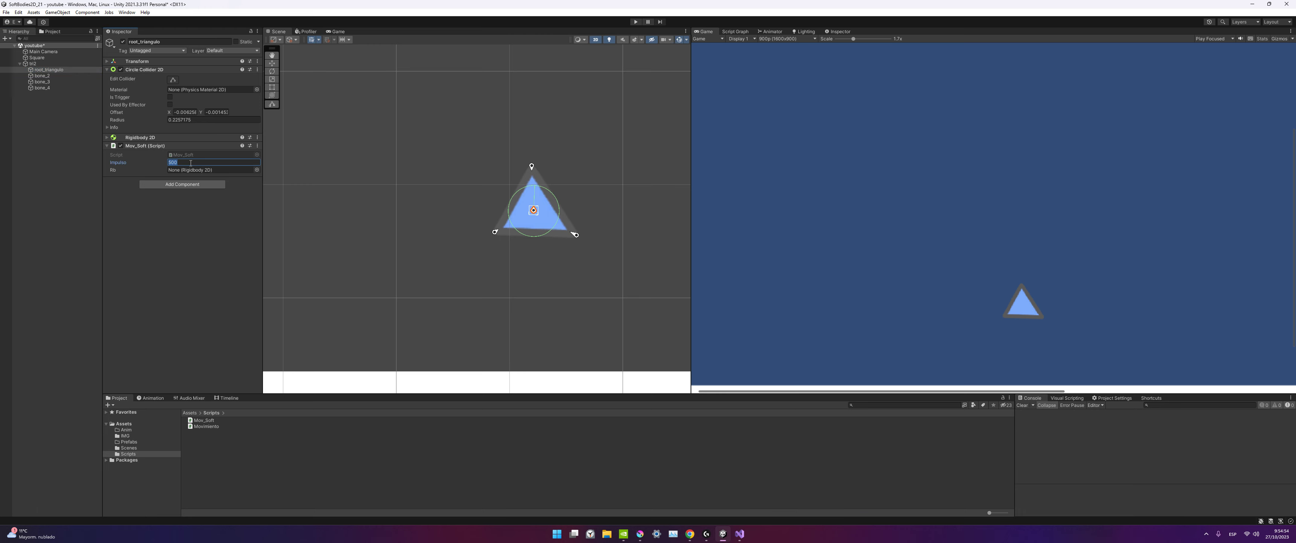
{"action": "left_click", "coordinate": [257, 170]}
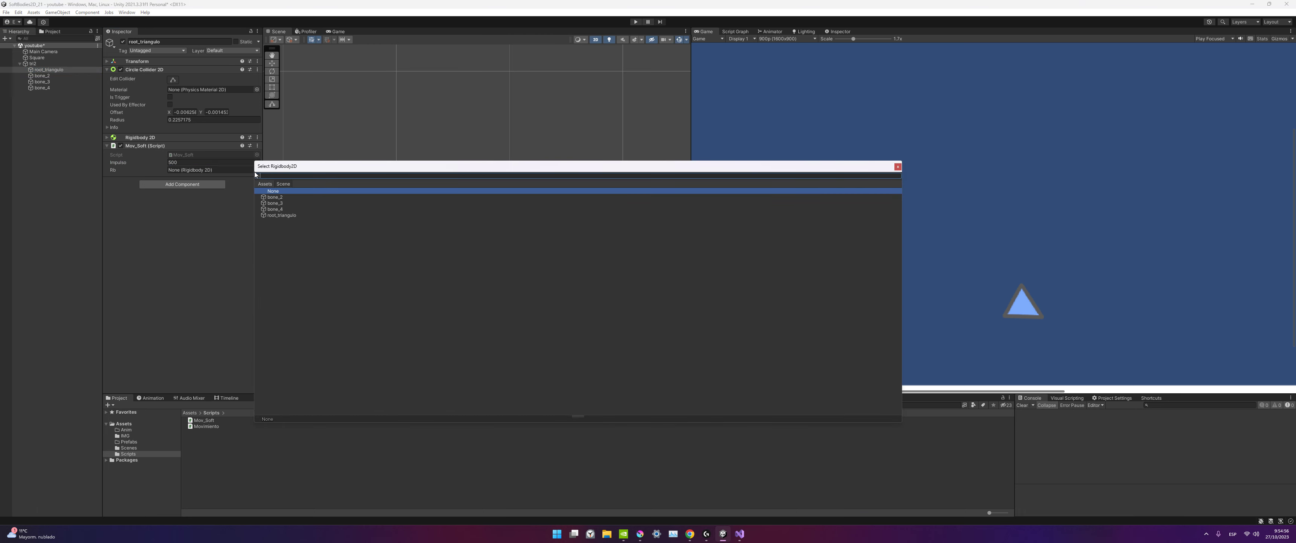
{"action": "left_click", "coordinate": [171, 191]}
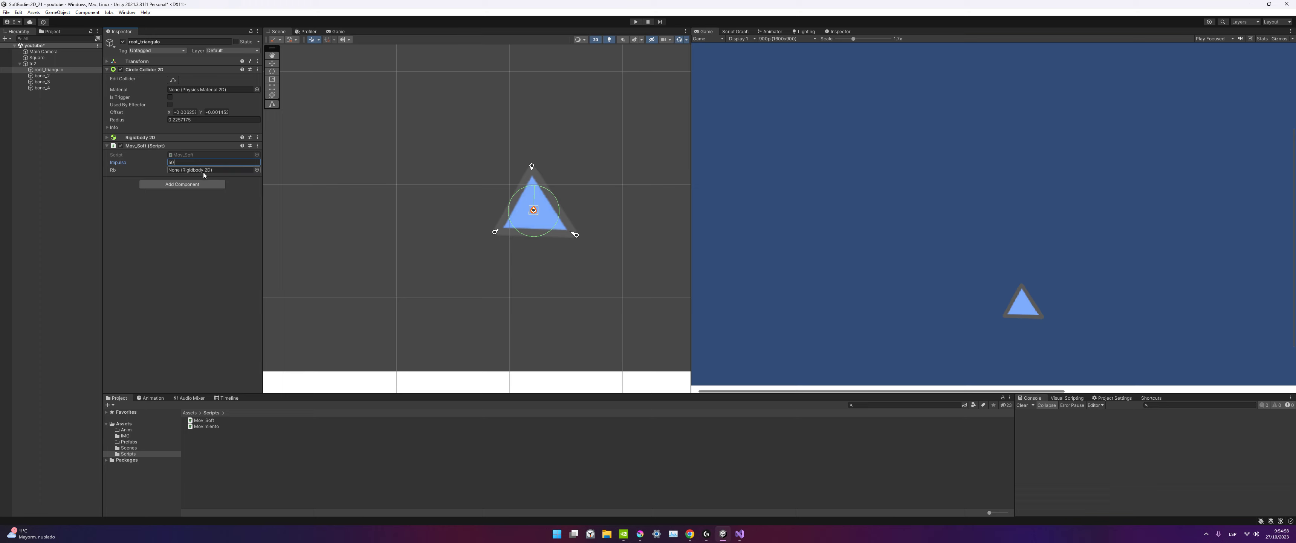
{"action": "left_click", "coordinate": [636, 21]}
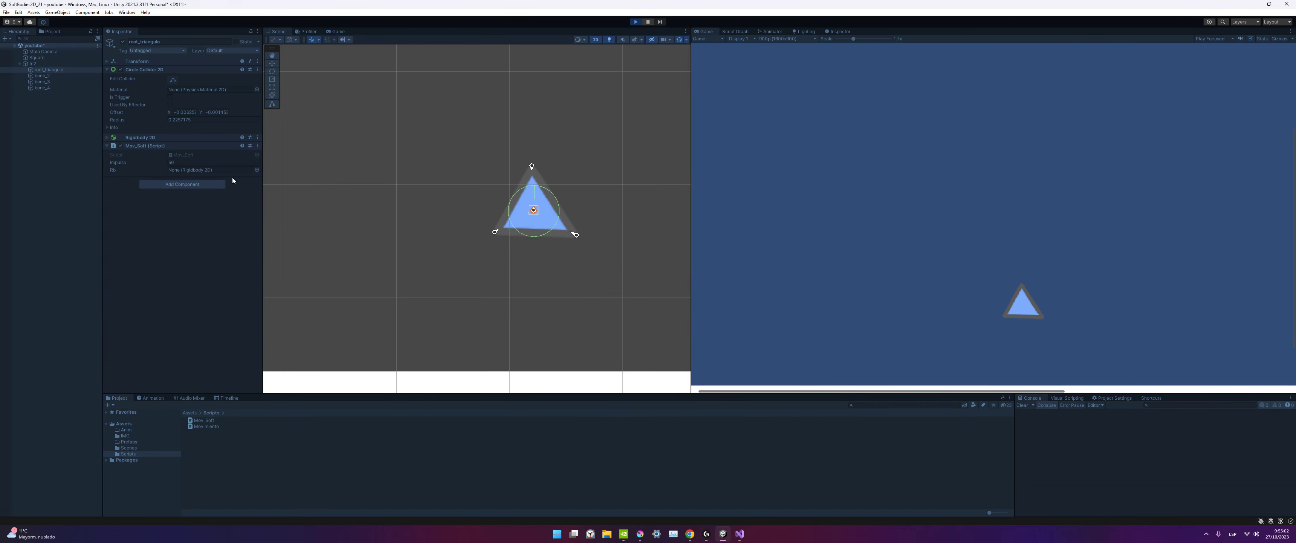
Drive the triangle left, right and into jumps with the arrow keys, then stop with Ctrl+P.
{"action": "key", "text": "Left"}
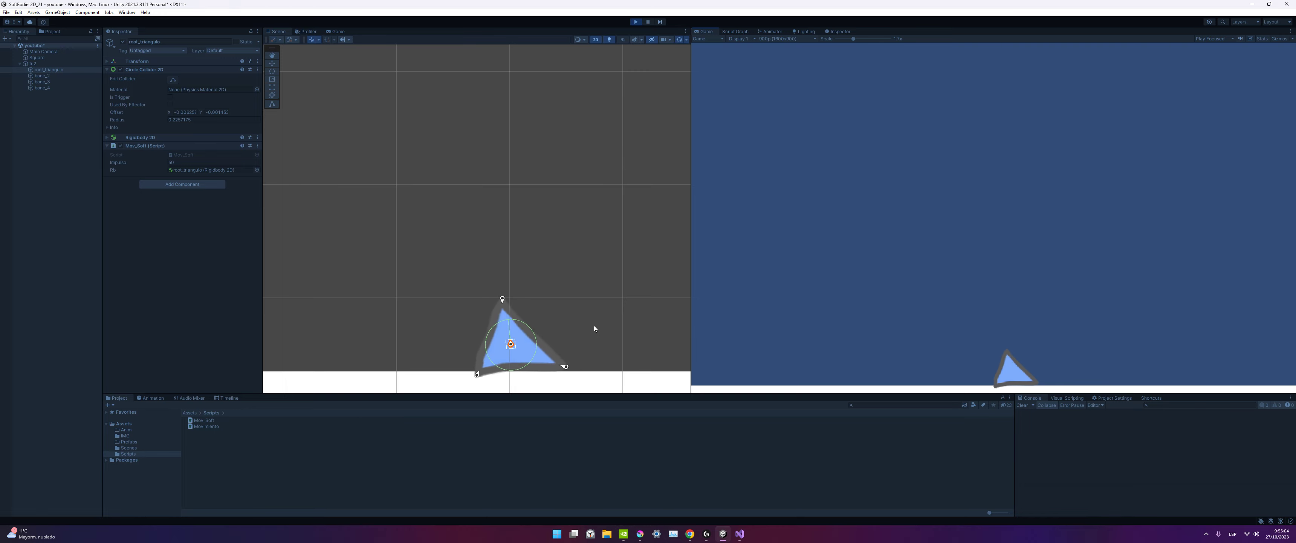
{"action": "key", "text": "Right"}
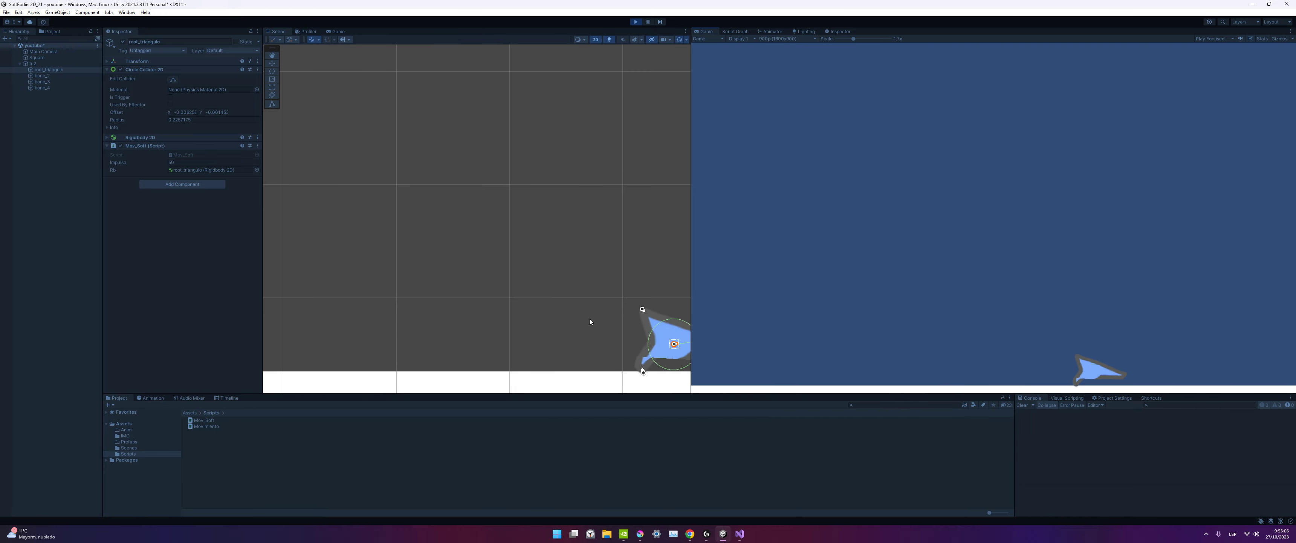
{"action": "key", "text": "Right"}
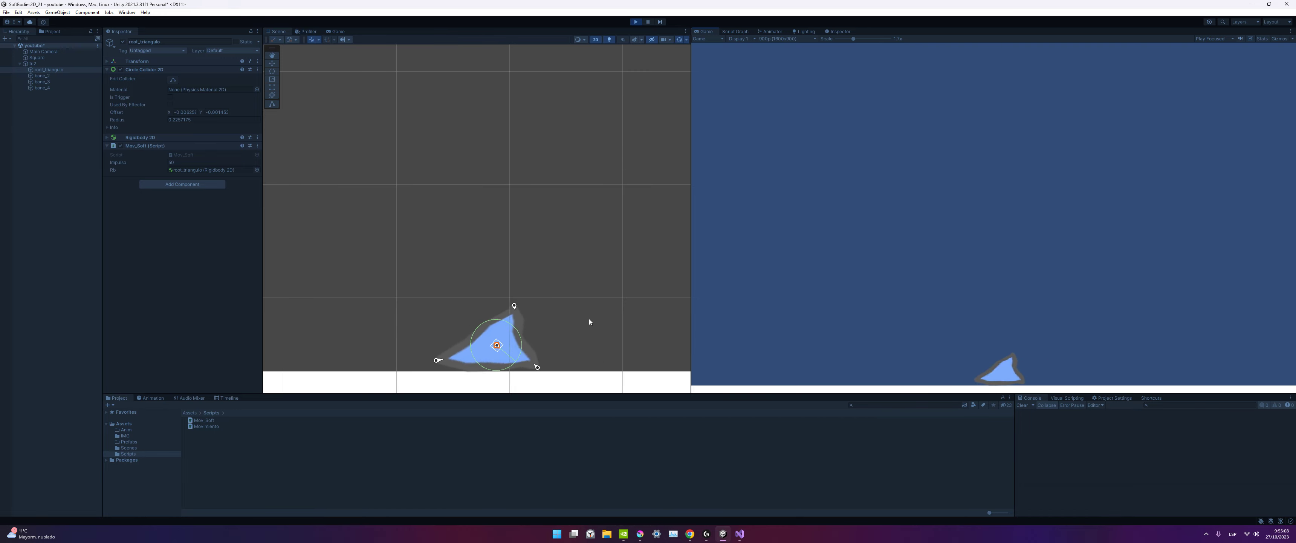
{"action": "key", "text": "Left"}
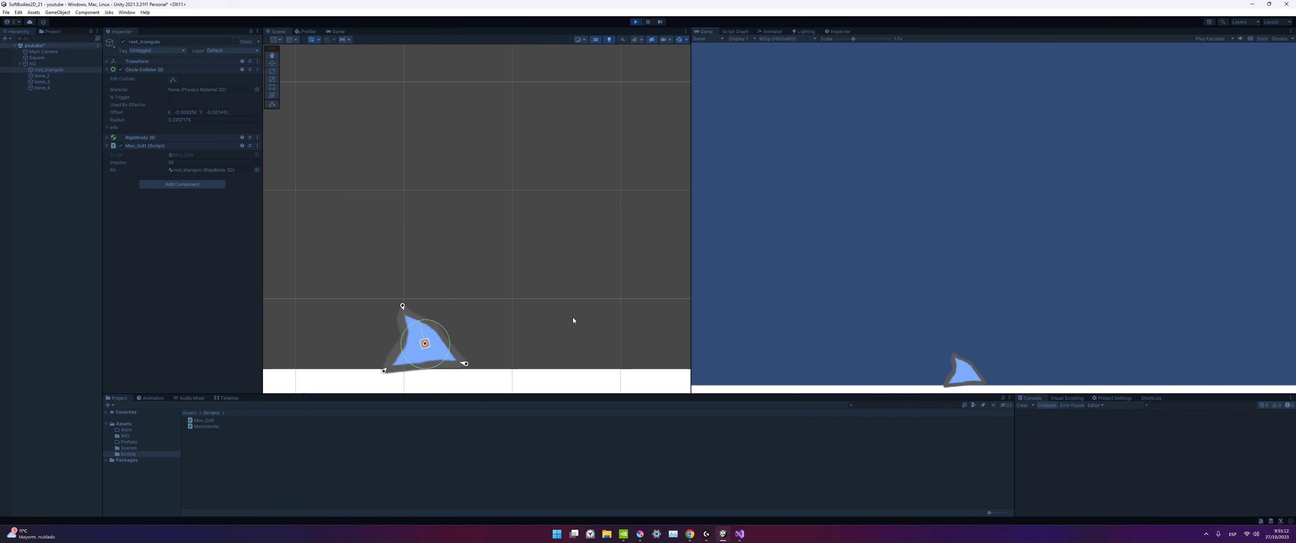
{"action": "key", "text": "Up"}
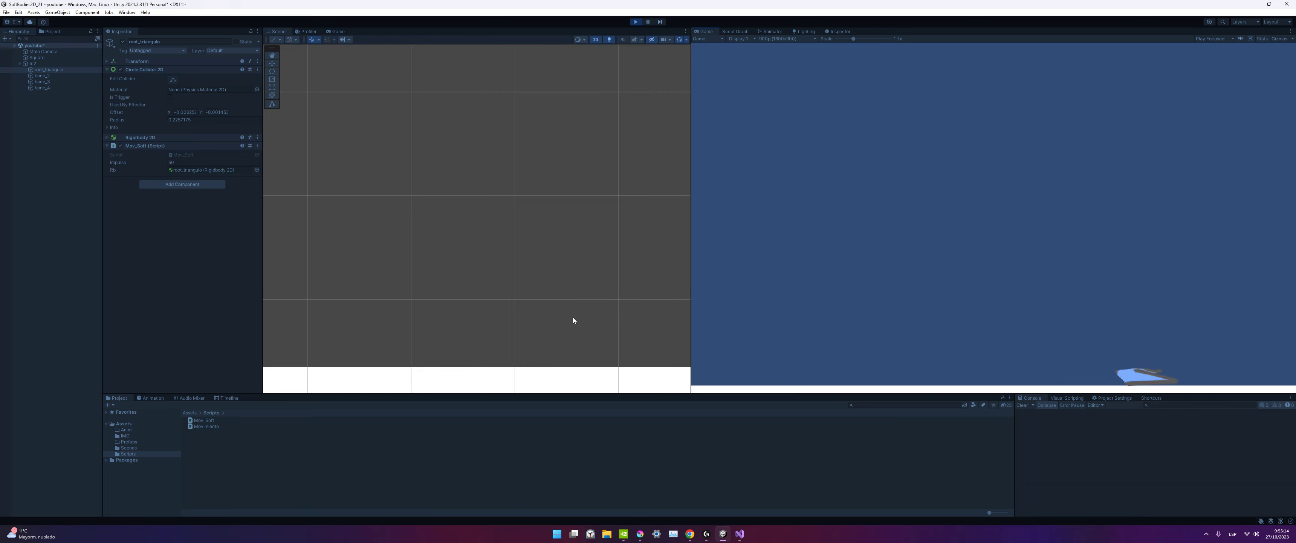
{"action": "key", "text": "Up"}
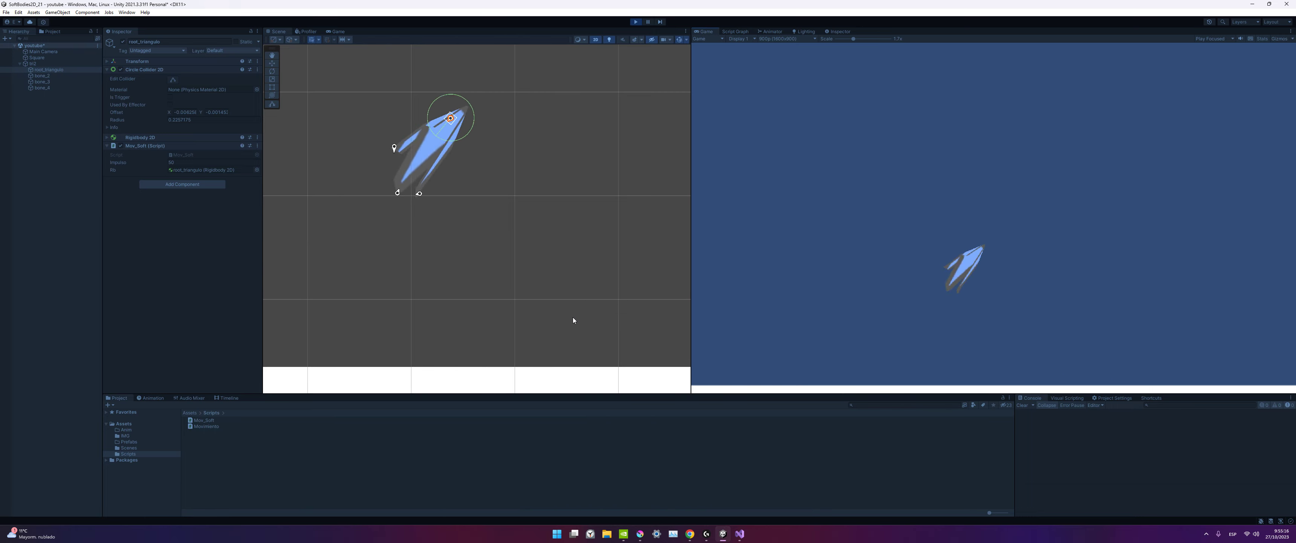
{"action": "key", "text": "Left"}
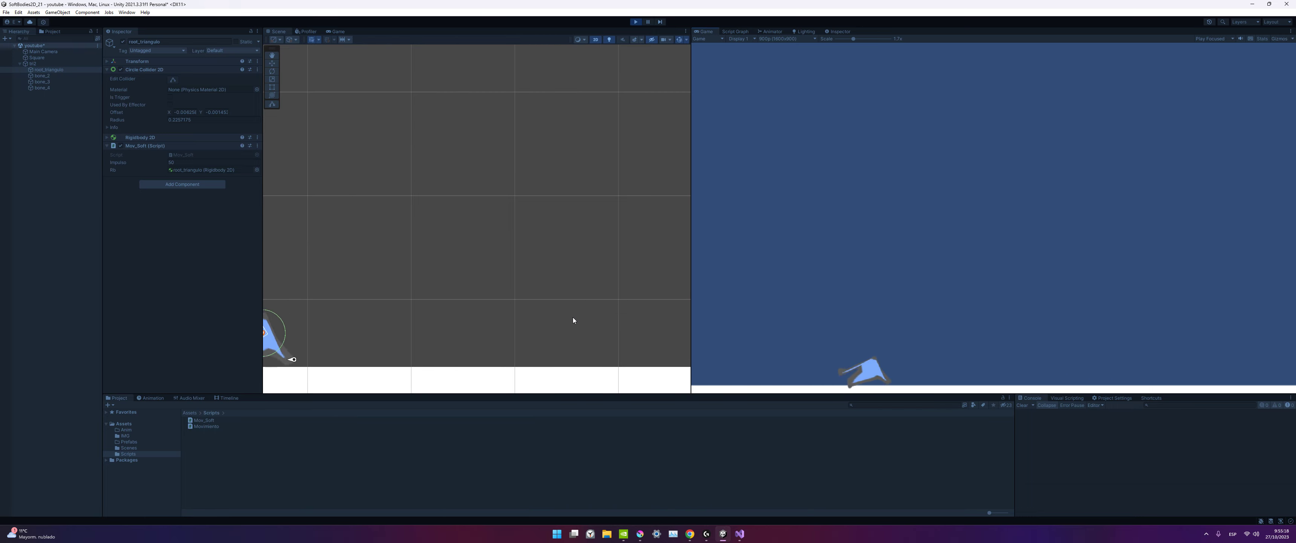
{"action": "key", "text": "Right"}
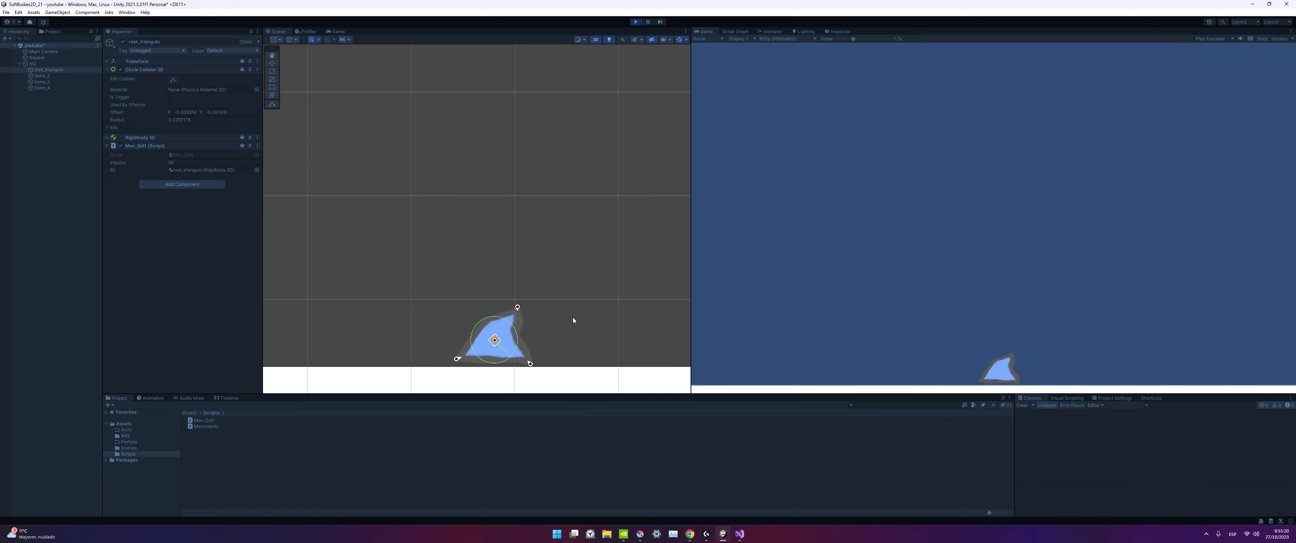
{"action": "key", "text": "Up"}
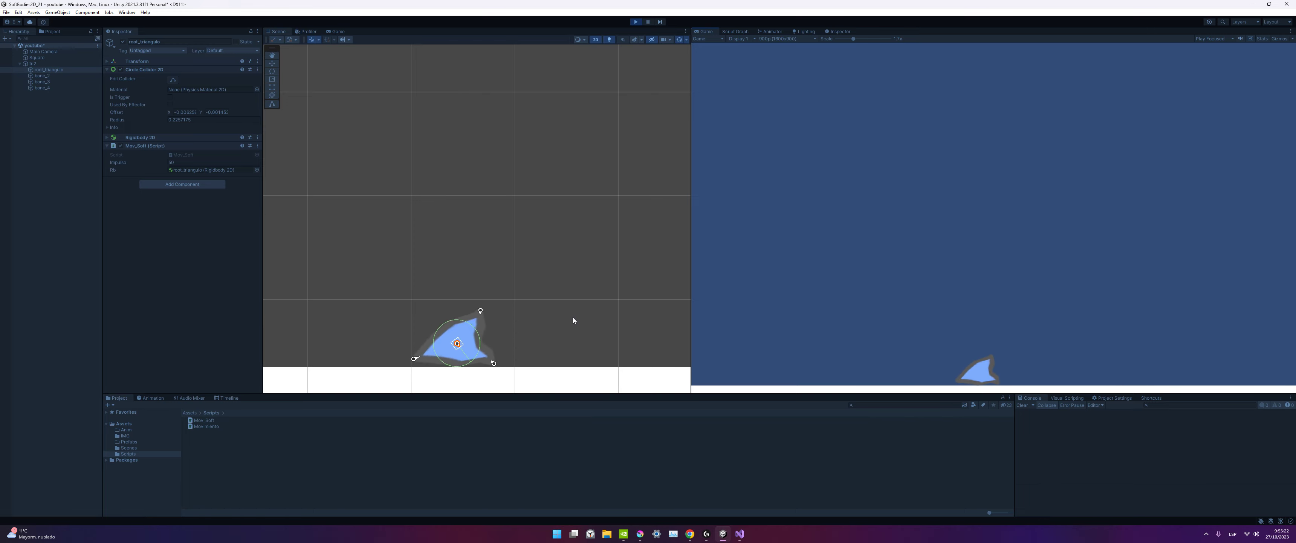
{"action": "key", "text": "Left"}
{"action": "key", "text": "Right"}
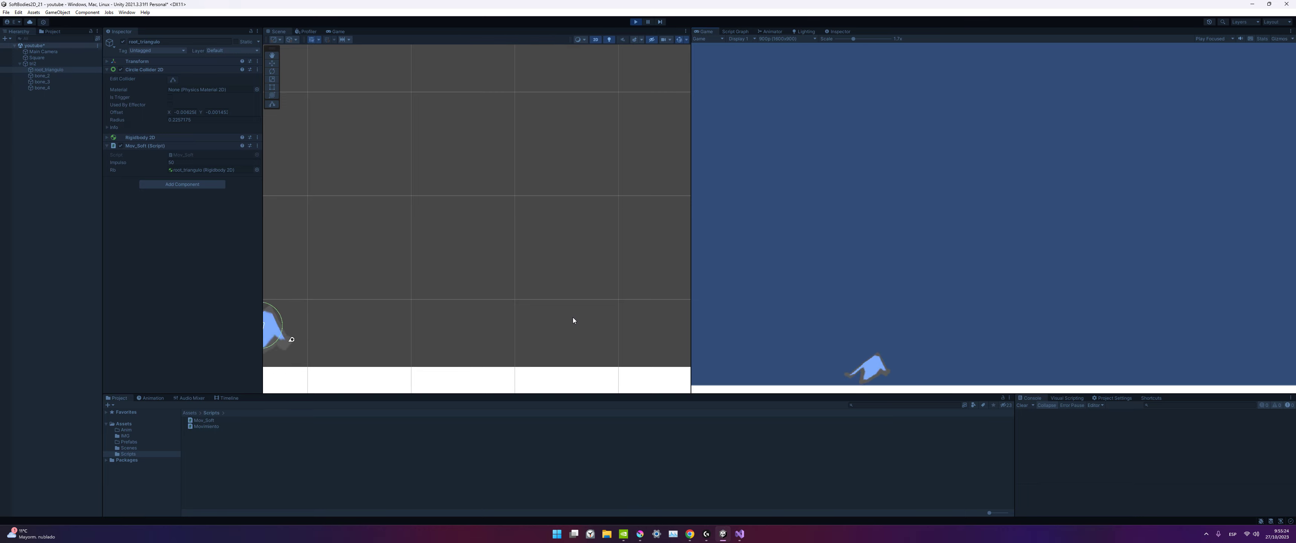
{"action": "key", "text": "Right"}
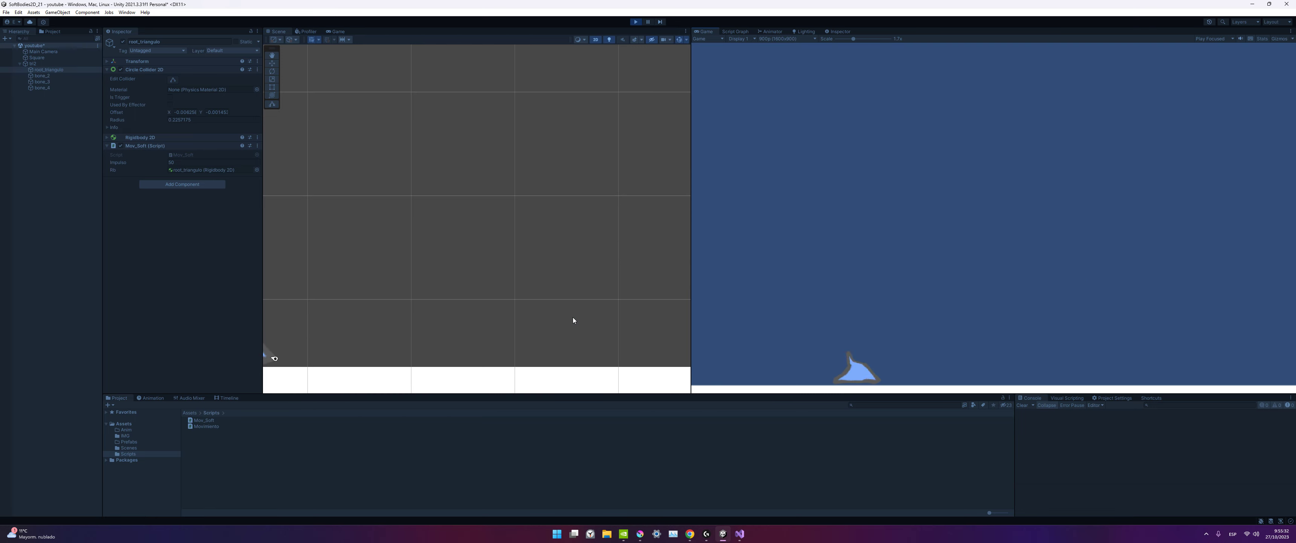
{"action": "key", "text": "Left"}
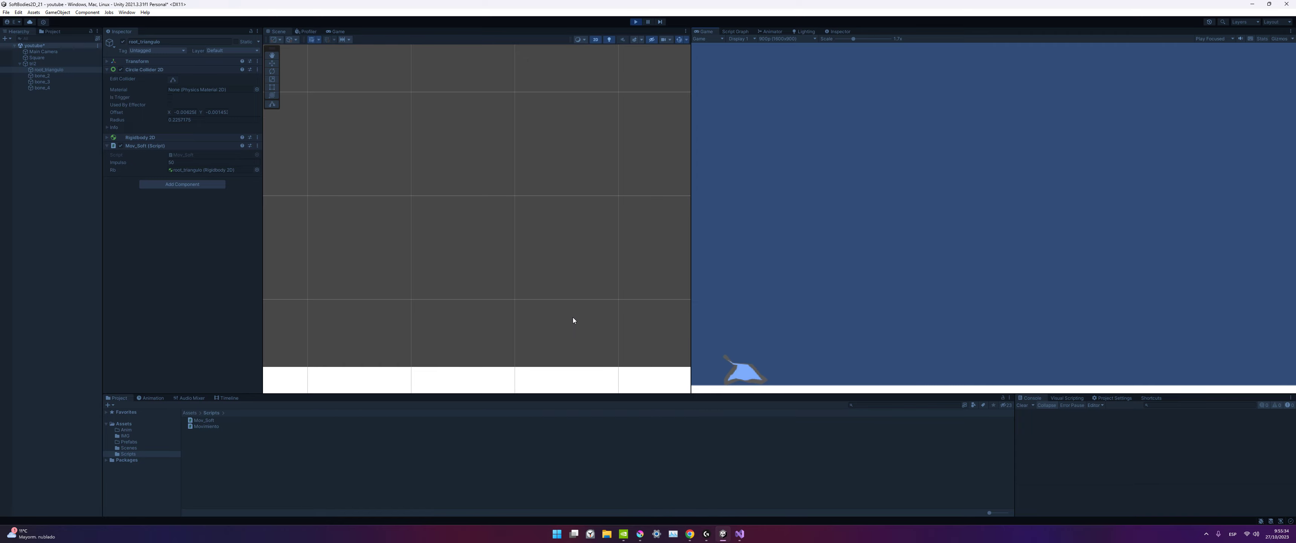
{"action": "key", "text": "Up"}
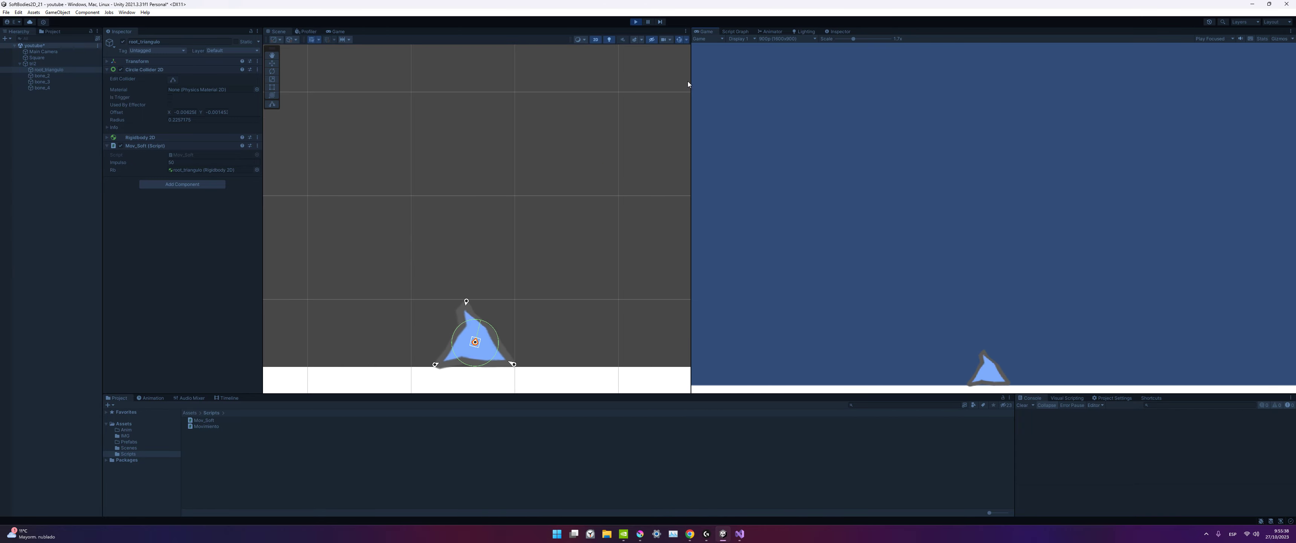
{"action": "key", "text": "ctrl+p"}
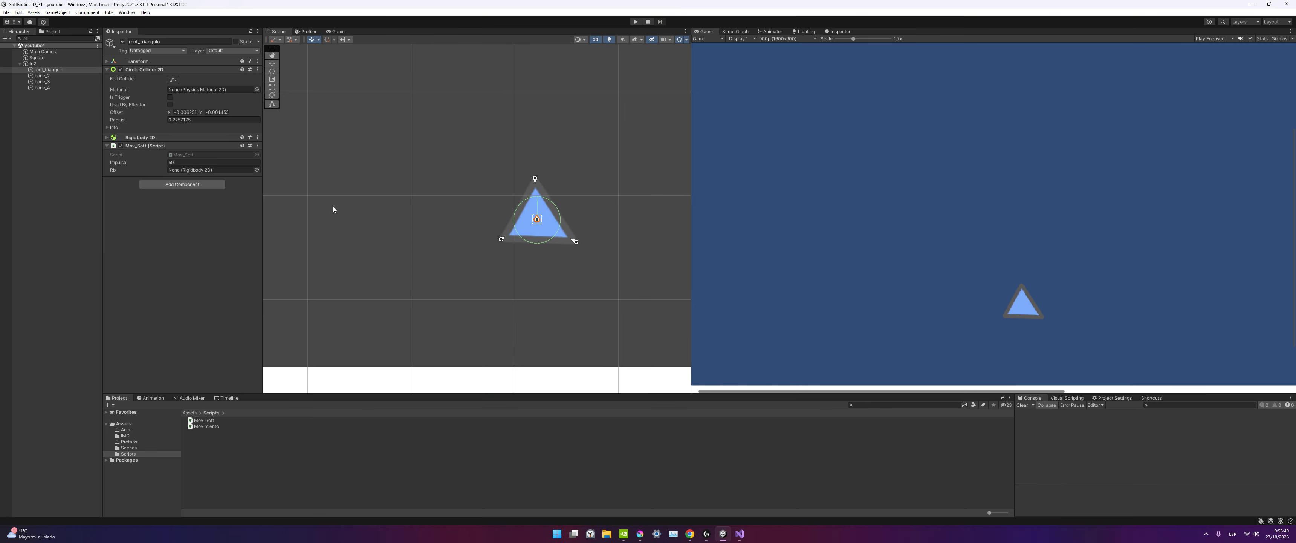
Leave the triangle scene and open SampleScene from Assets/Scenes, dismissing the unsaved-changes prompt.
{"action": "left_click", "coordinate": [48, 76]}
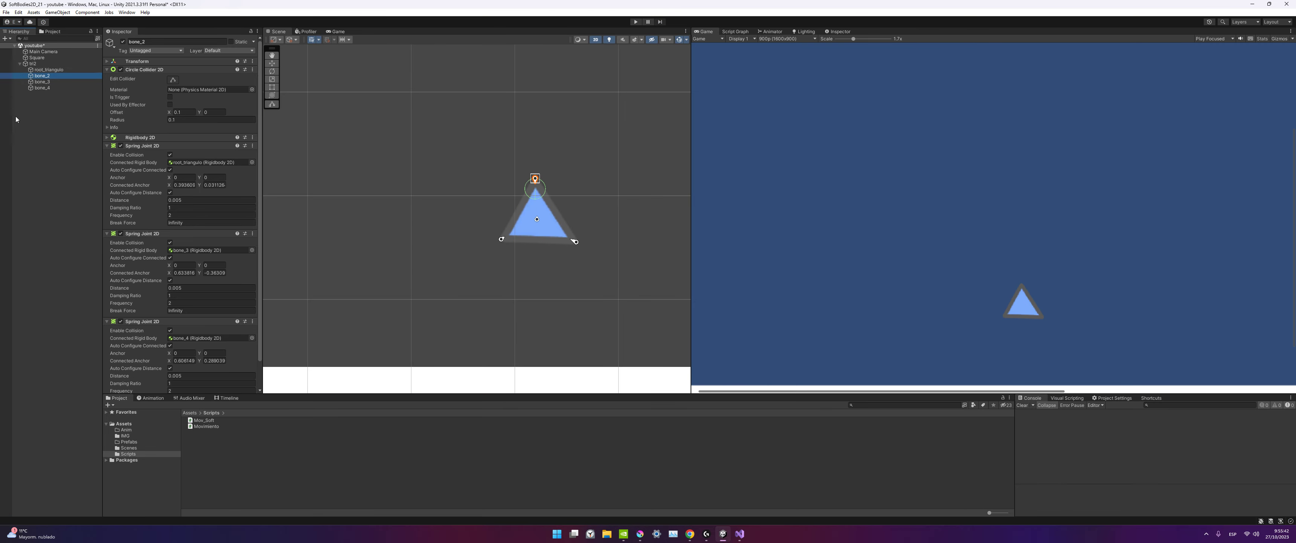
{"action": "key", "text": "Up"}
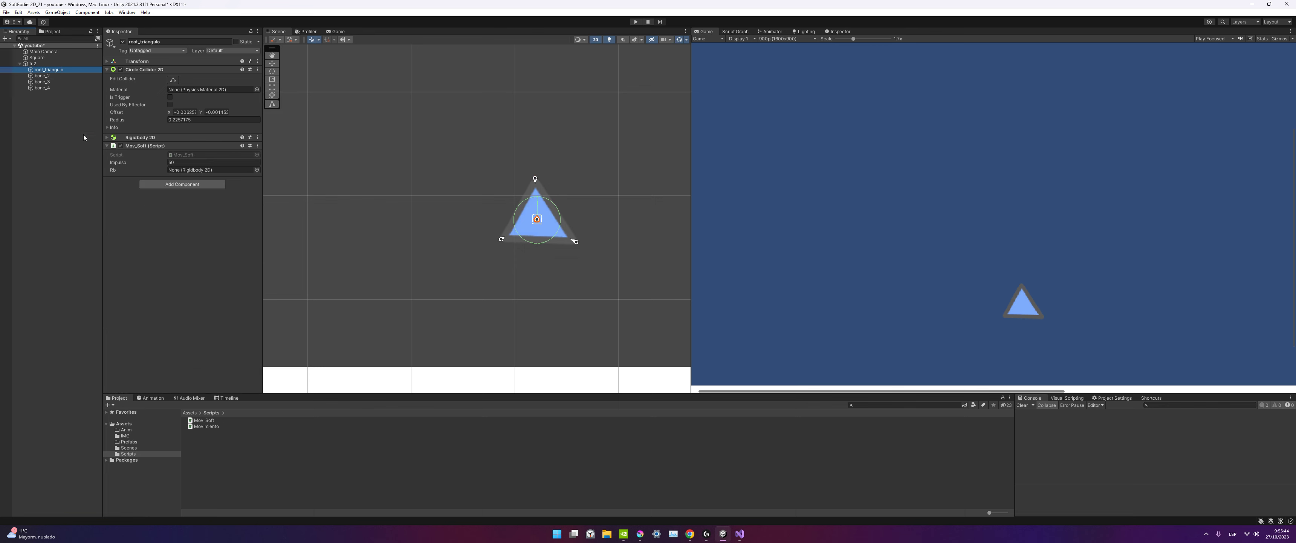
{"action": "left_click", "coordinate": [130, 447]}
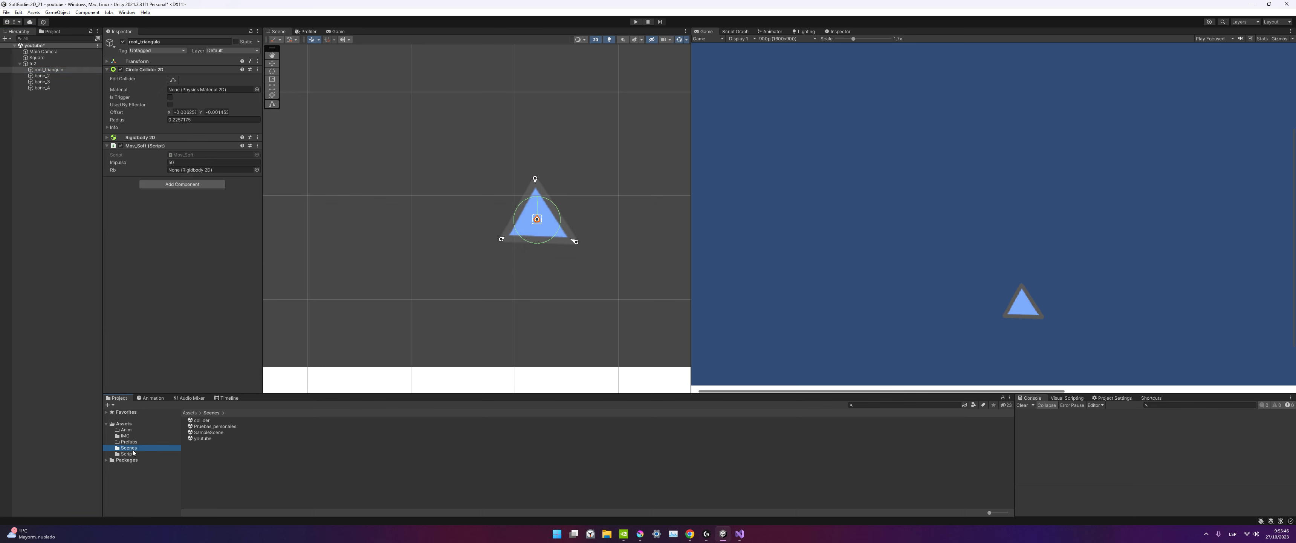
{"action": "double_click", "coordinate": [208, 426]}
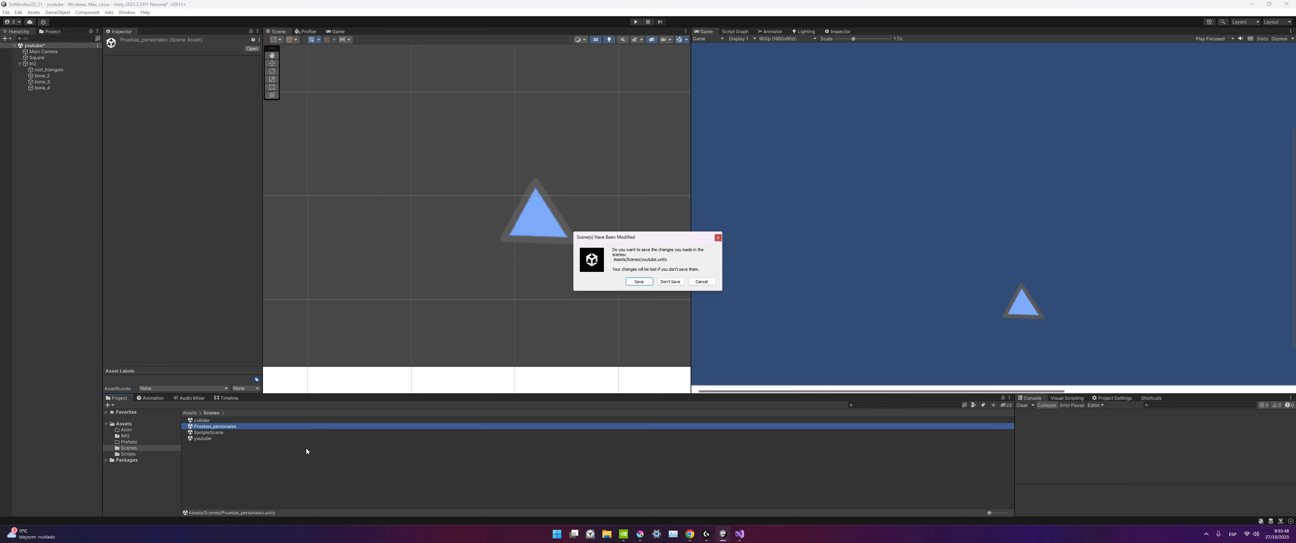
{"action": "left_click", "coordinate": [638, 282]}
{"action": "double_click", "coordinate": [209, 432]}
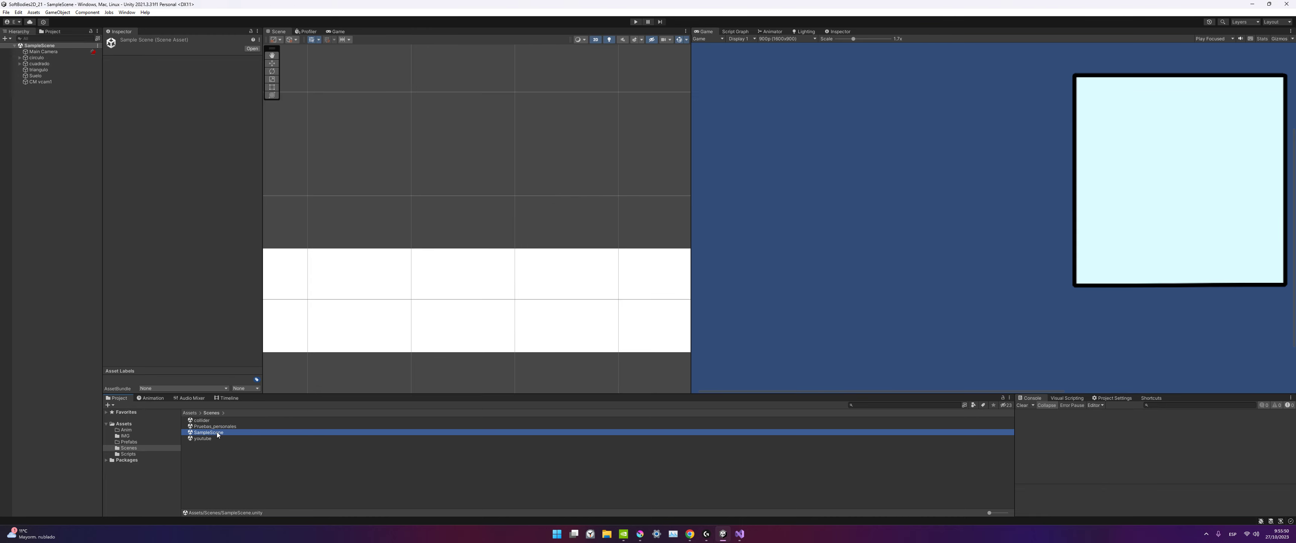
Add Mov_Soft with Impulso 500 to the orange circulo, then check cuadrado and triangulo.
{"action": "scroll", "coordinate": [547, 222], "scroll_direction": "down", "scroll_amount": 5}
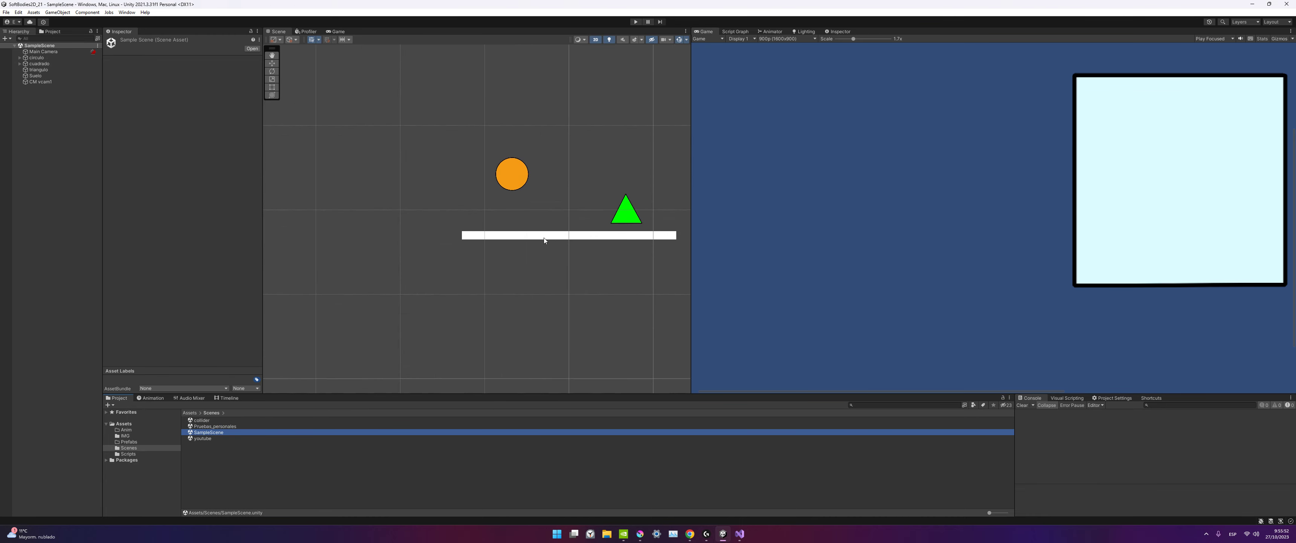
{"action": "left_click", "coordinate": [526, 170]}
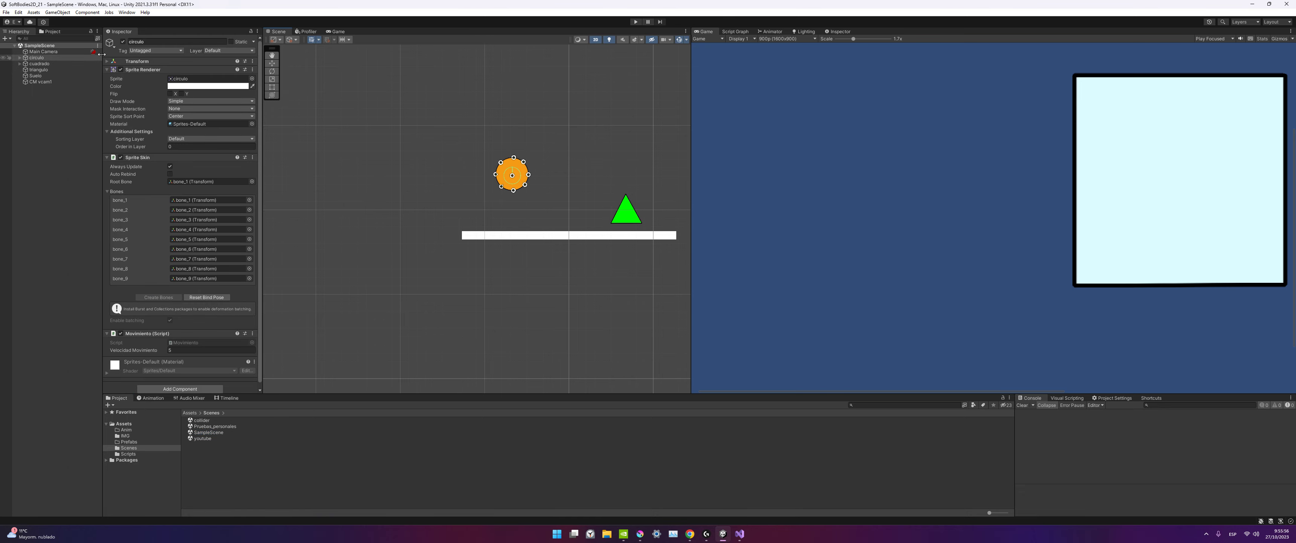
{"action": "scroll", "coordinate": [175, 298], "scroll_direction": "down", "scroll_amount": 1}
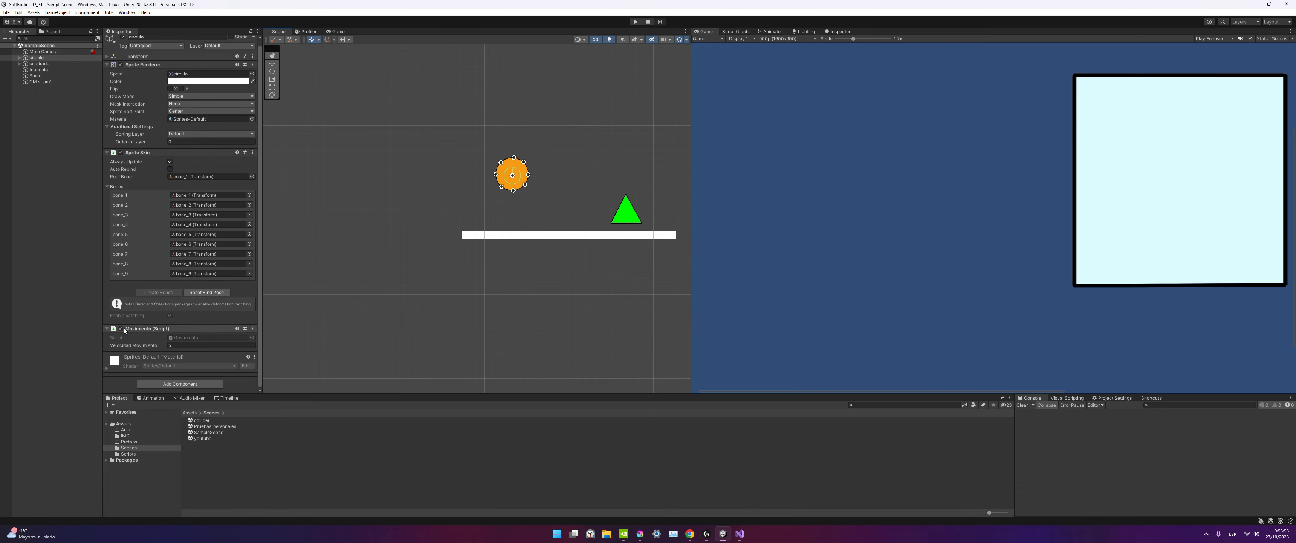
{"action": "left_click", "coordinate": [128, 455]}
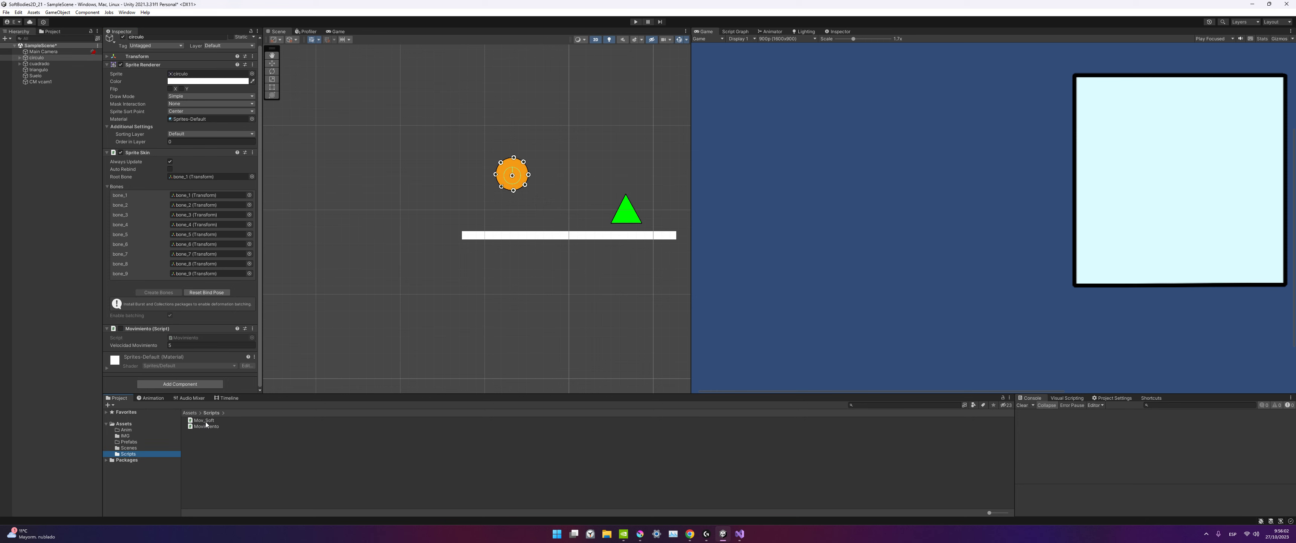
{"action": "left_click_drag", "start_coordinate": [204, 420], "coordinate": [143, 366]}
{"action": "left_click_drag", "start_coordinate": [125, 390], "coordinate": [122, 383]}
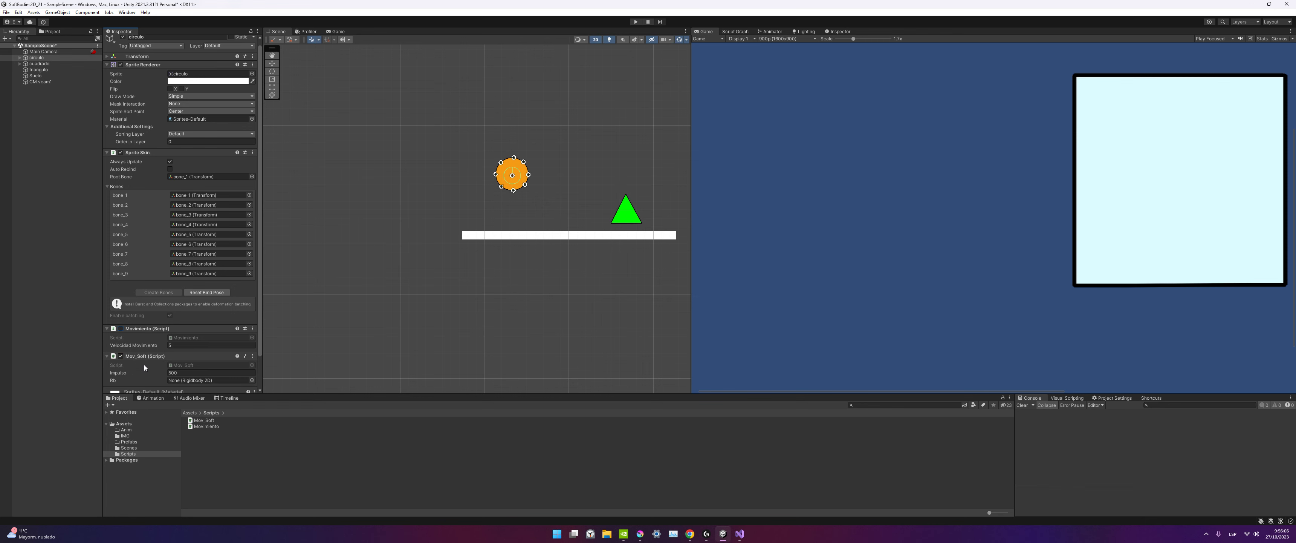
{"action": "scroll", "coordinate": [144, 365], "scroll_direction": "down", "scroll_amount": 1}
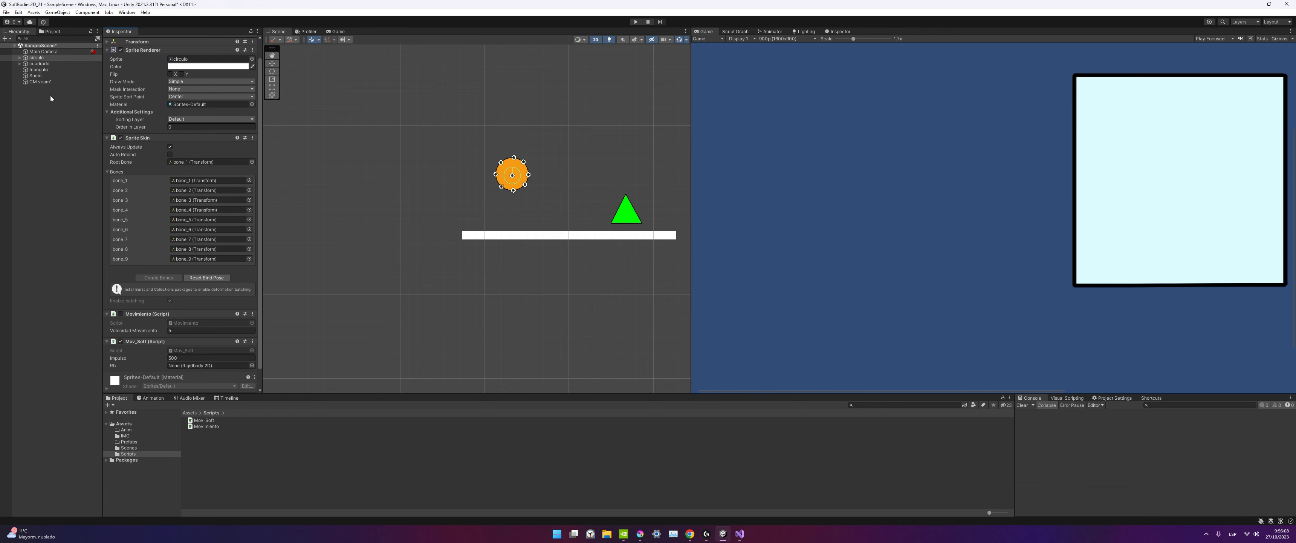
{"action": "left_click", "coordinate": [60, 64]}
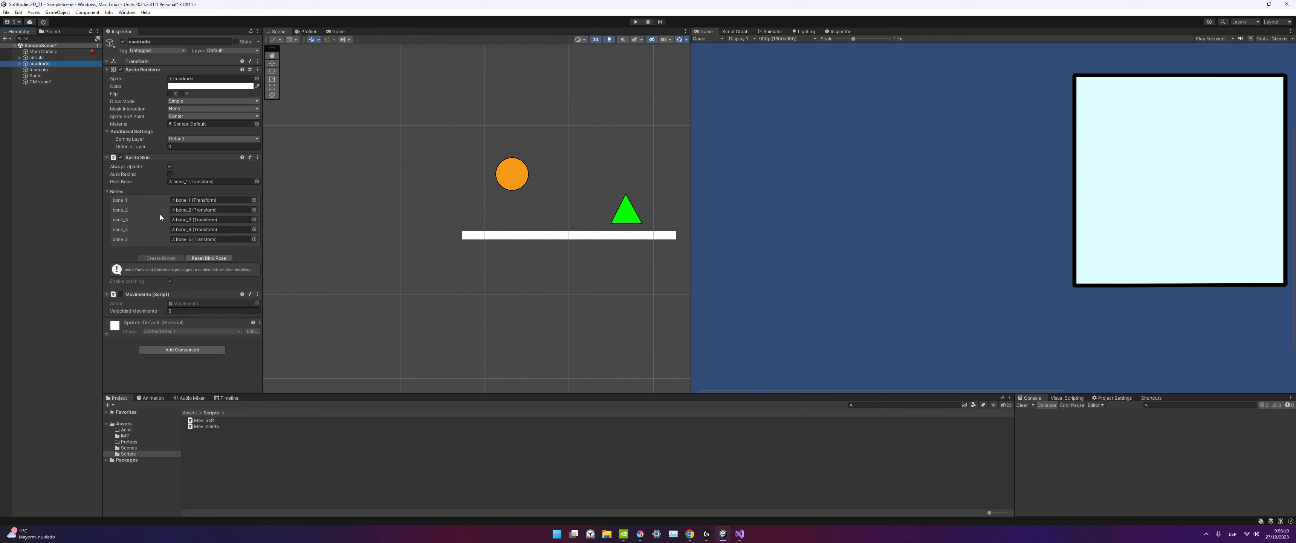
{"action": "left_click", "coordinate": [39, 70]}
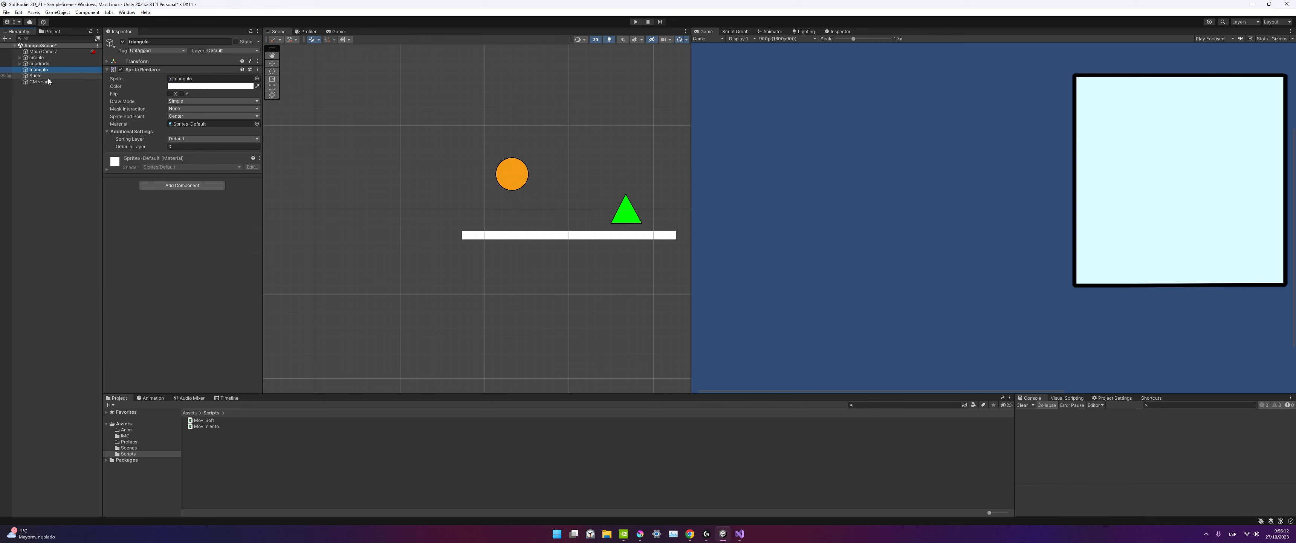
Play-test SampleScene, selecting the circle while it runs, then stop the game.
{"action": "left_click", "coordinate": [636, 22]}
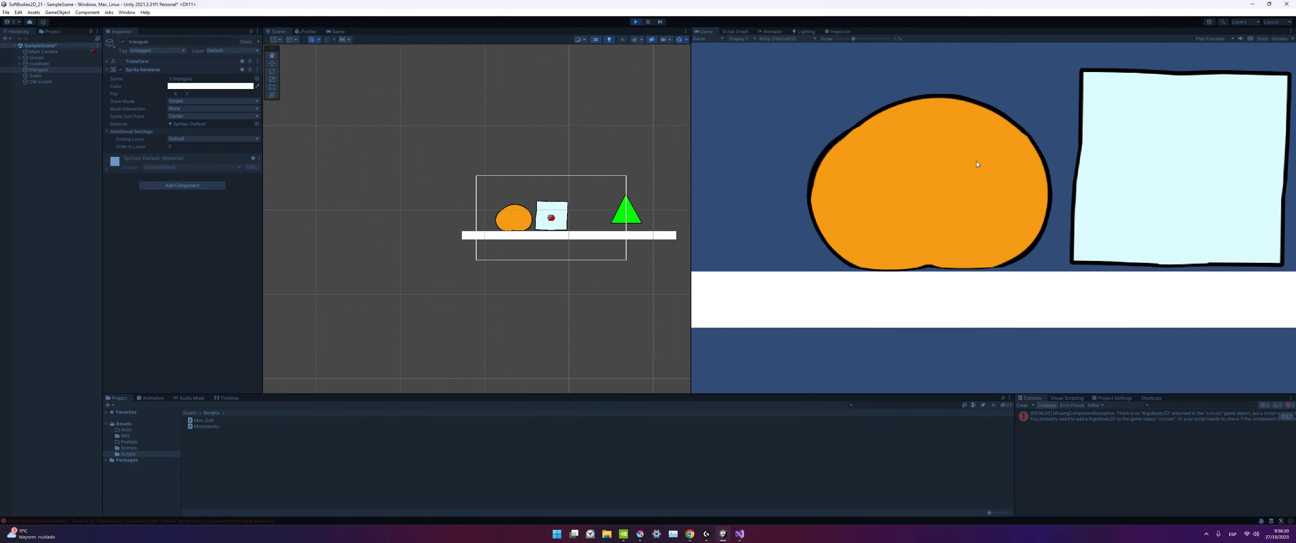
{"action": "left_click", "coordinate": [514, 221]}
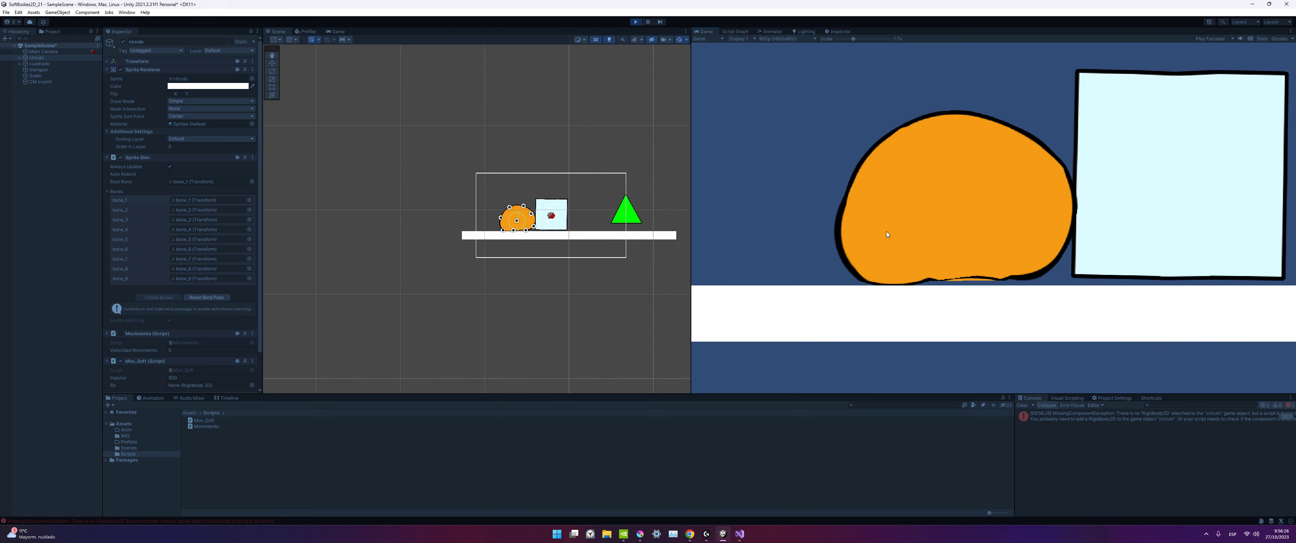
{"action": "left_click", "coordinate": [636, 22]}
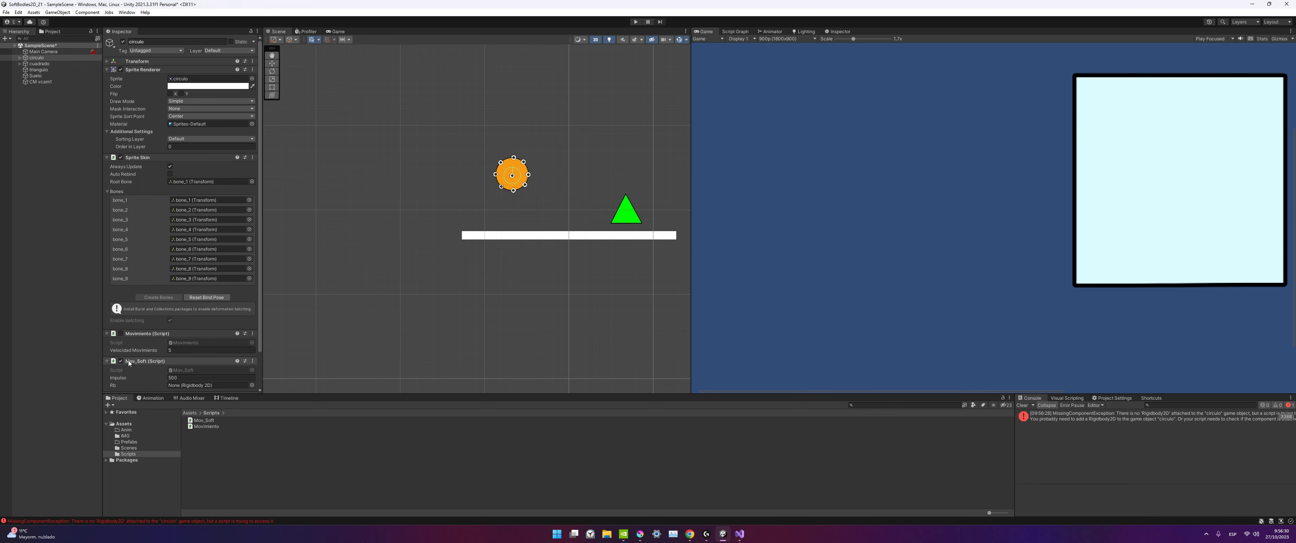
Remove the Mov_Soft component from circulo, then expand it and select bone_1.
{"action": "left_click", "coordinate": [252, 361]}
{"action": "left_click", "coordinate": [168, 331]}
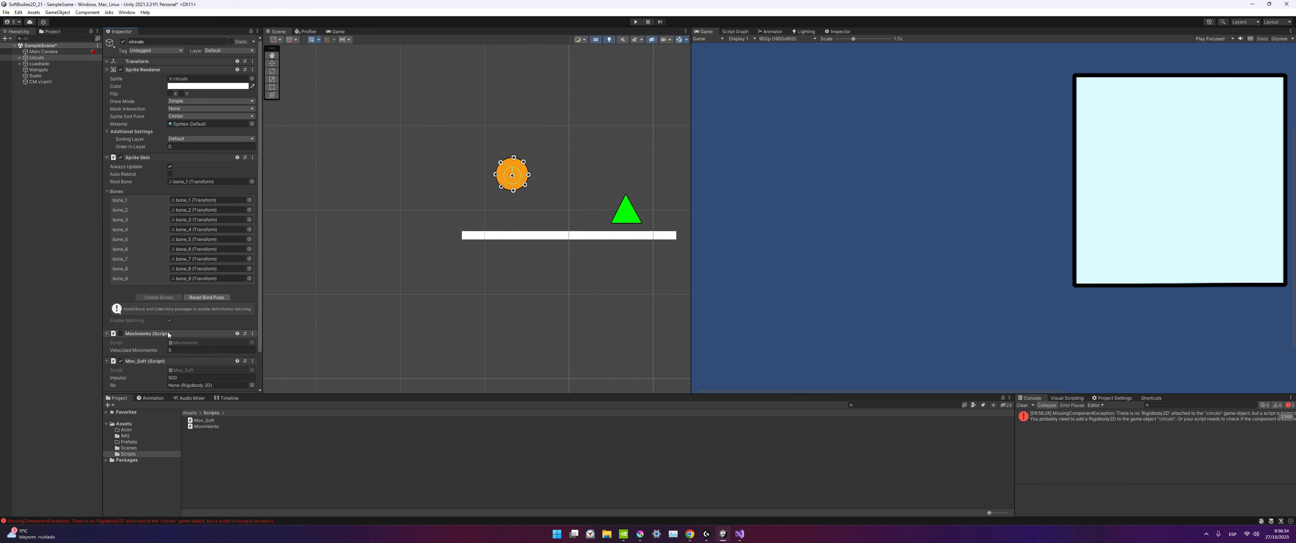
{"action": "left_click", "coordinate": [252, 361]}
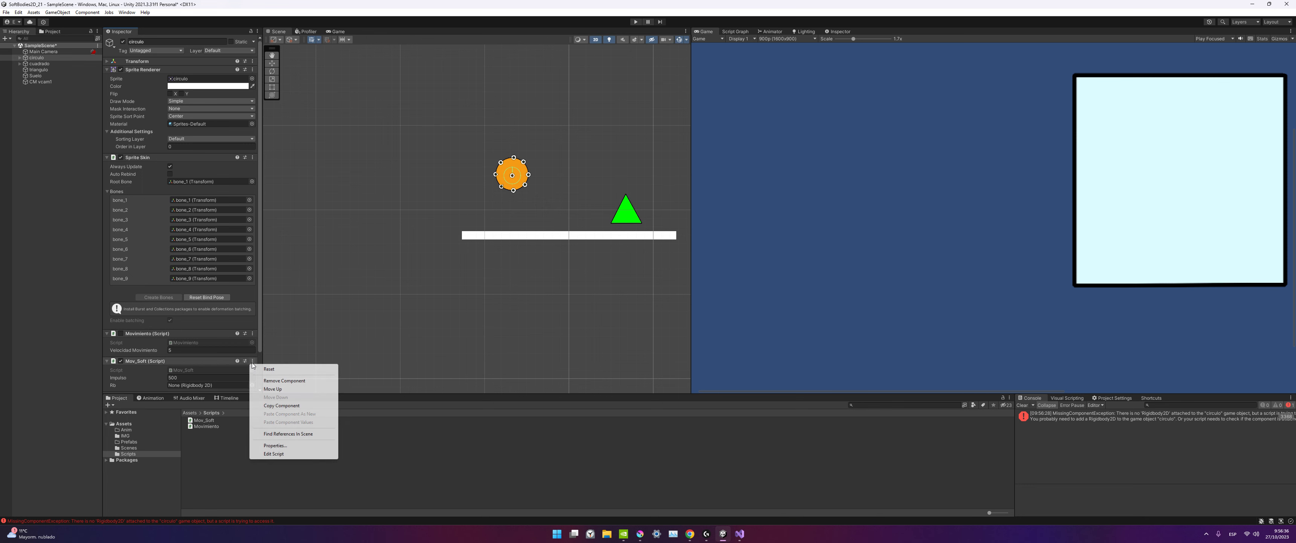
{"action": "left_click", "coordinate": [285, 380]}
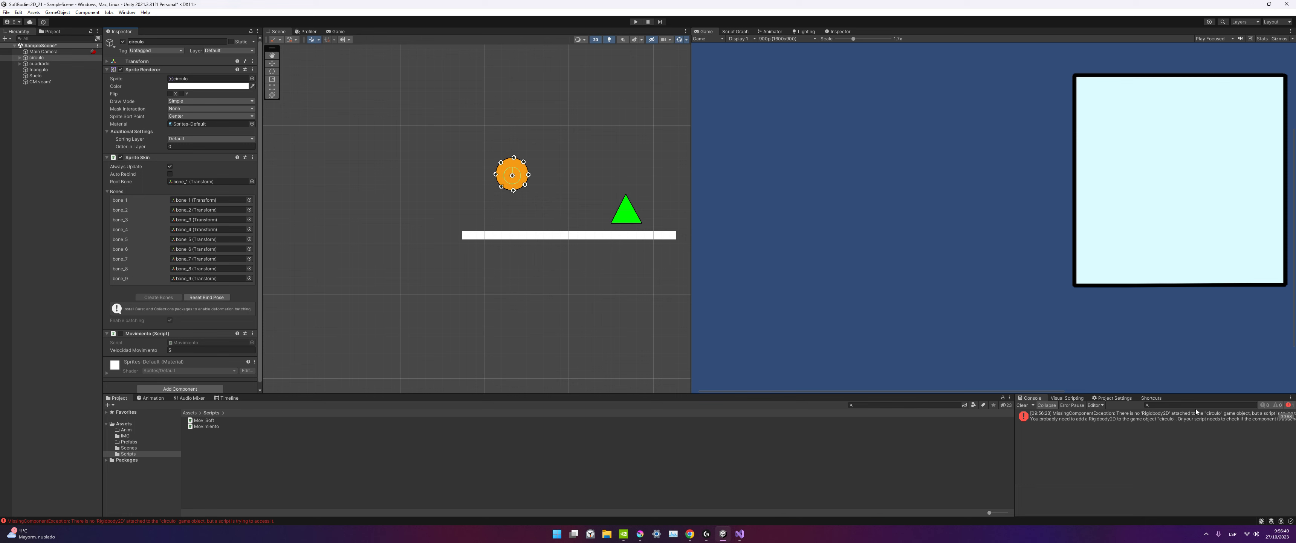
{"action": "left_click", "coordinate": [19, 58]}
{"action": "left_click", "coordinate": [42, 63]}
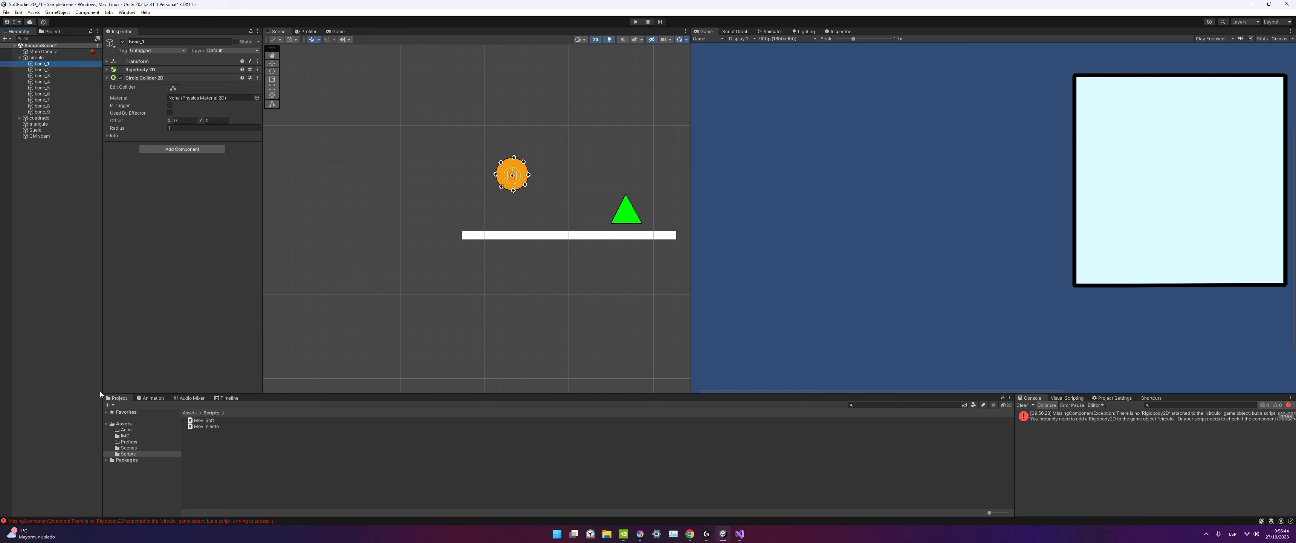
Attach Mov_Soft to bone_1 in the Hierarchy and enter Play mode.
{"action": "left_click", "coordinate": [212, 420]}
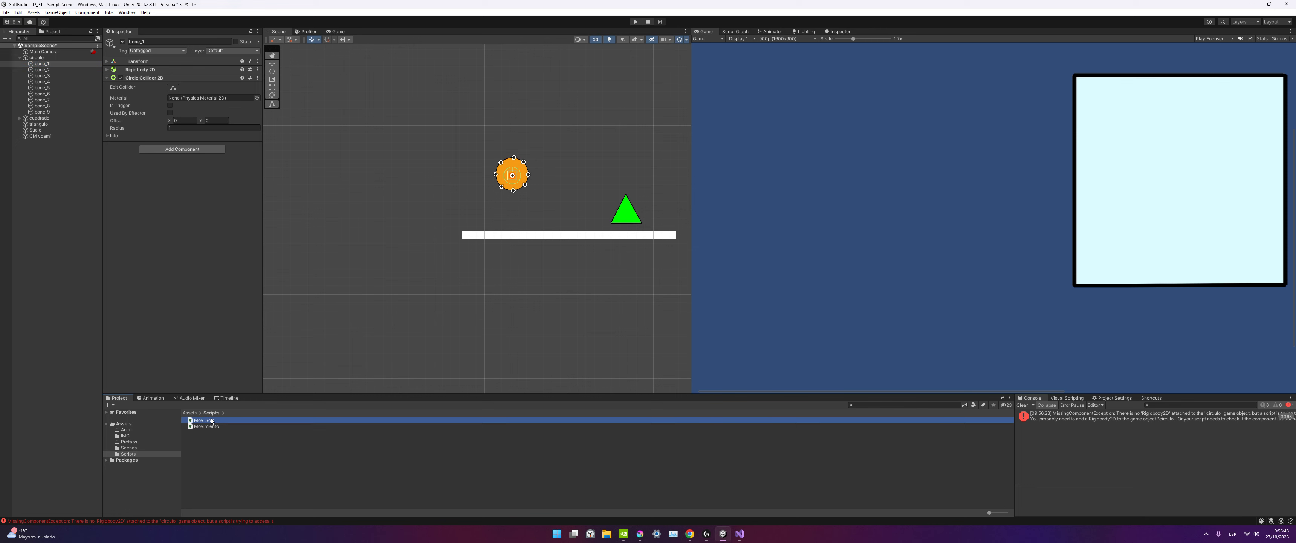
{"action": "left_click_drag", "start_coordinate": [210, 426], "coordinate": [43, 66]}
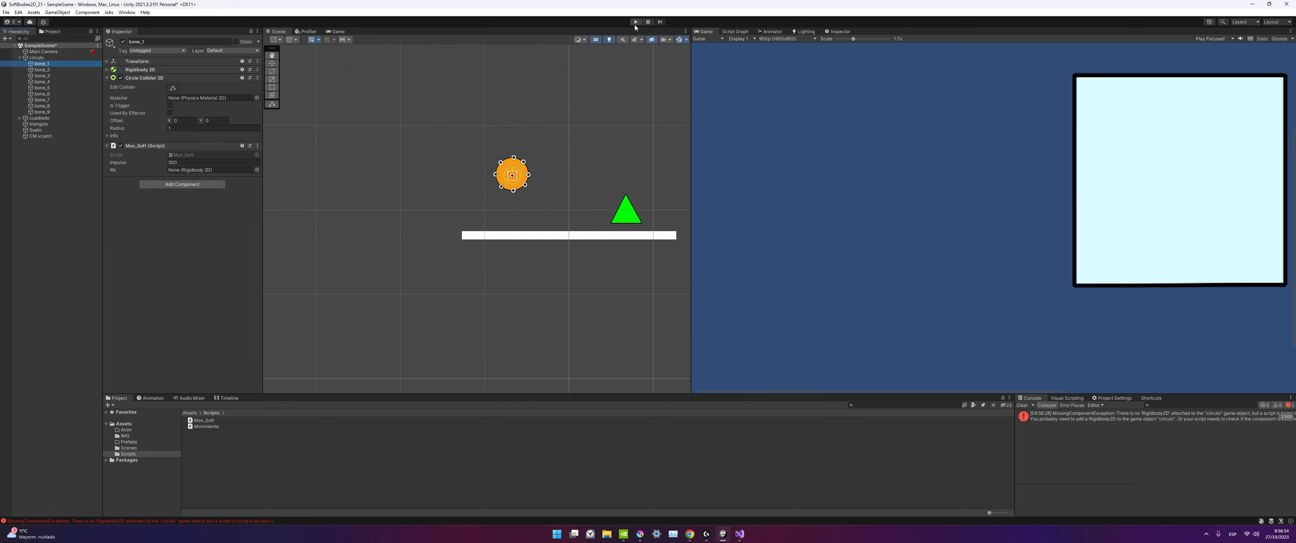
{"action": "left_click", "coordinate": [636, 23]}
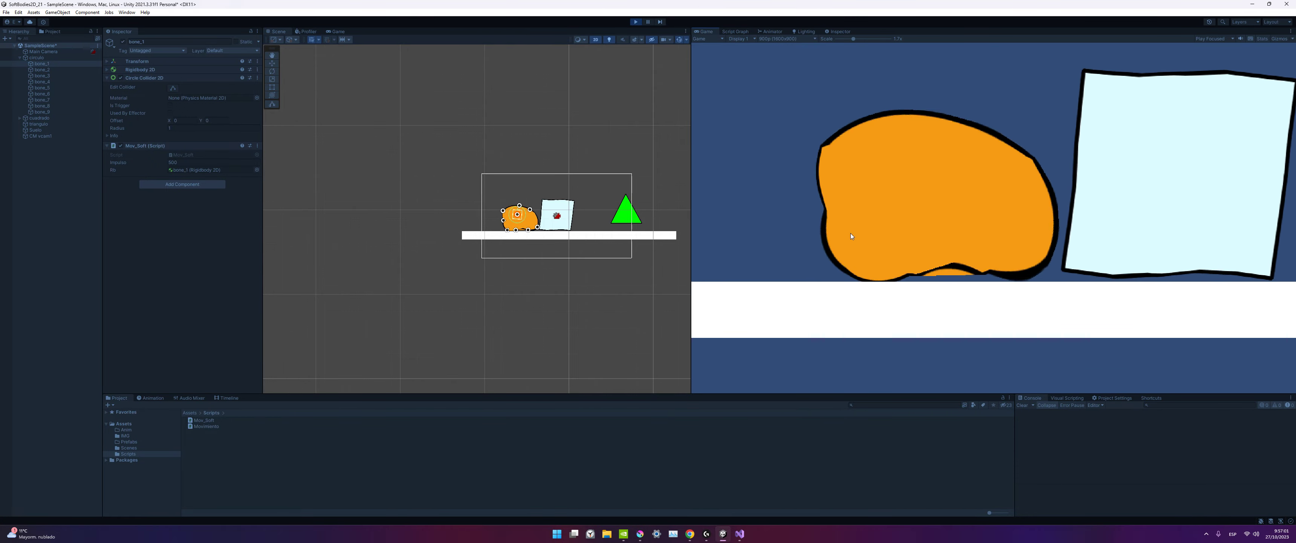
Launch the soft circle into the air with the space key.
{"action": "key", "text": "space"}
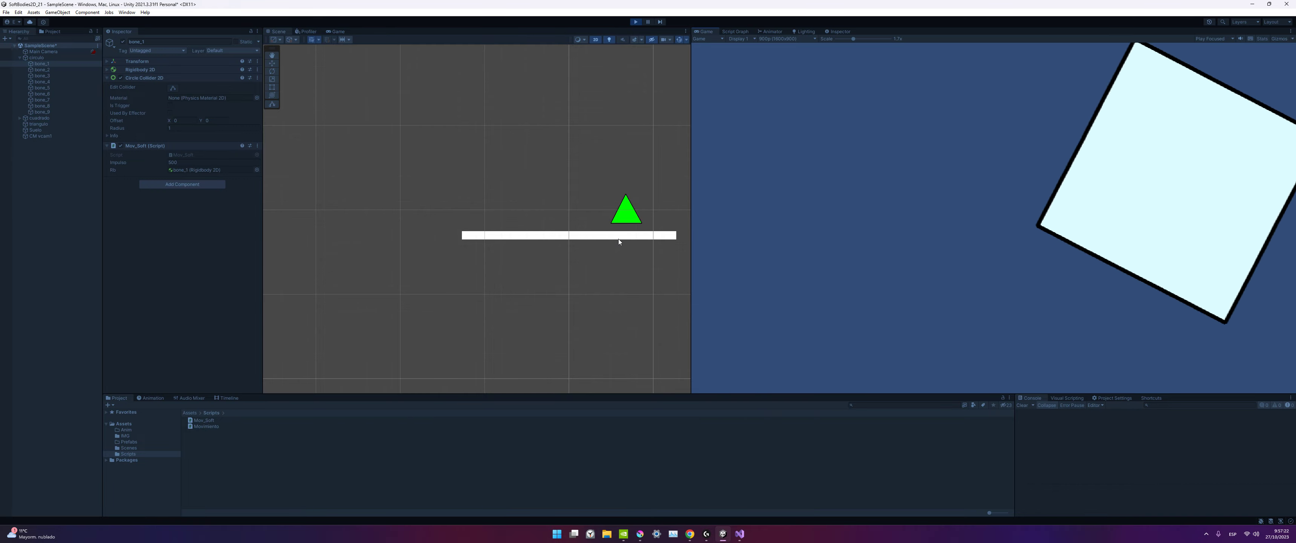
Frame bone_1 and pan to find the flown-off circle, selecting circulo, bone_8 and bone_9.
{"action": "key", "text": "f"}
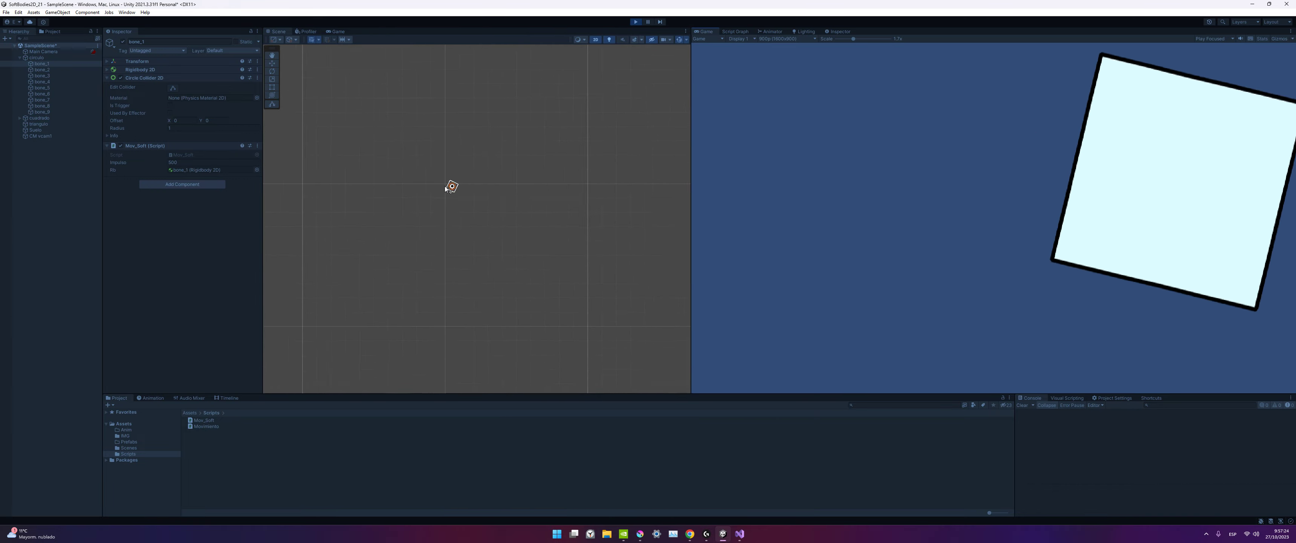
{"action": "scroll", "coordinate": [463, 167], "scroll_direction": "down", "scroll_amount": 2}
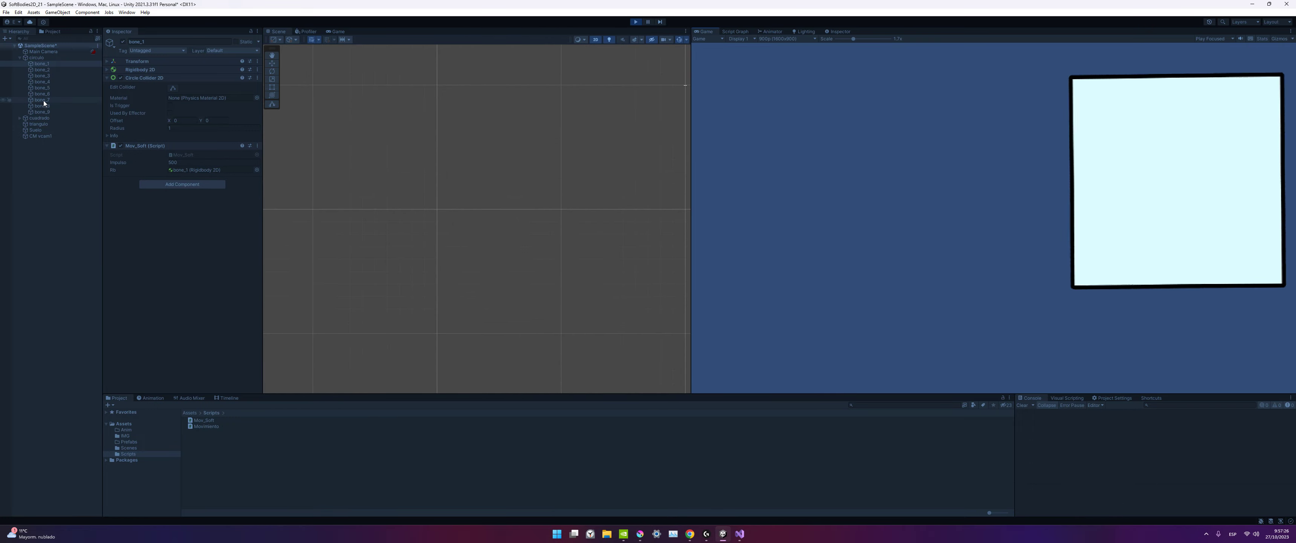
{"action": "left_click", "coordinate": [46, 57]}
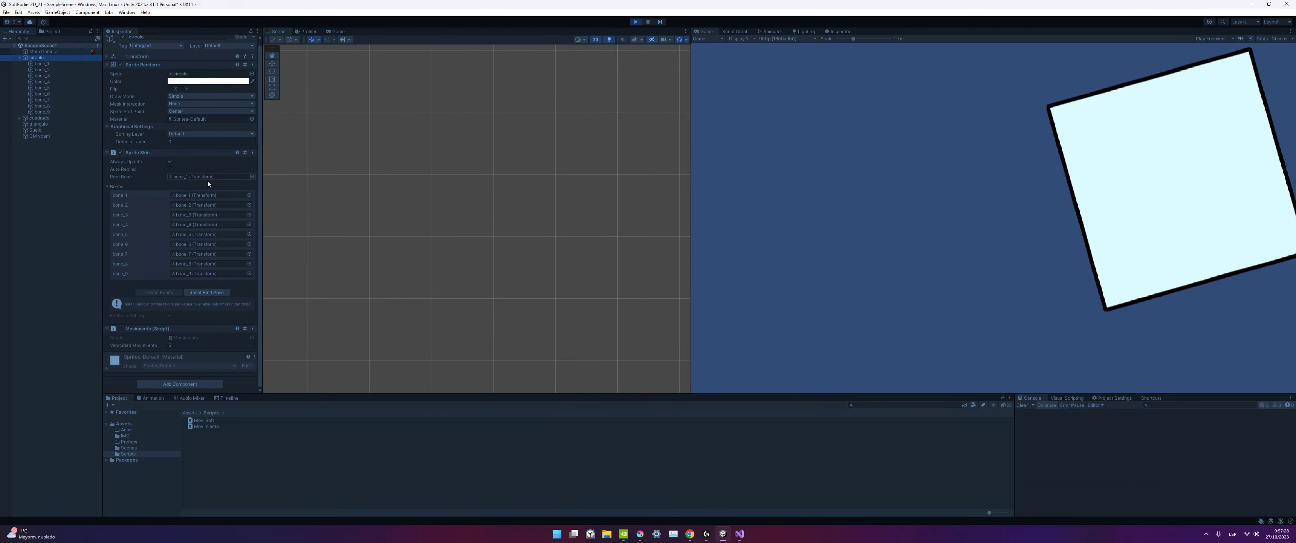
{"action": "scroll", "coordinate": [367, 203], "scroll_direction": "down", "scroll_amount": 1}
{"action": "scroll", "coordinate": [473, 303], "scroll_direction": "down", "scroll_amount": 2}
{"action": "scroll", "coordinate": [529, 352], "scroll_direction": "down", "scroll_amount": 2}
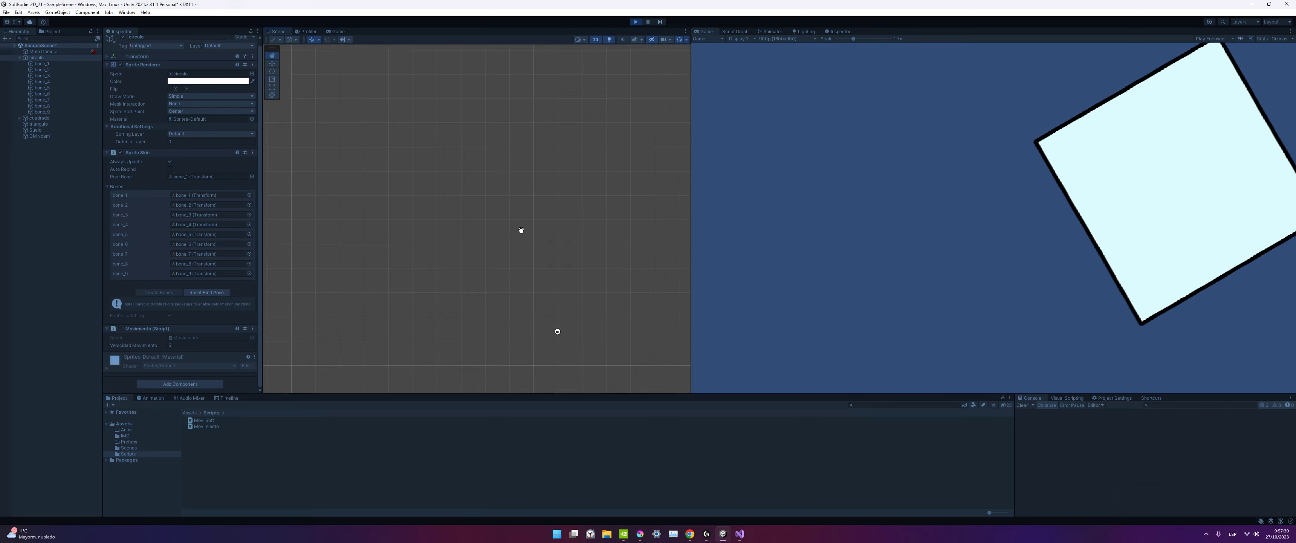
{"action": "middle_click_drag", "start_coordinate": [568, 351], "coordinate": [575, 142]}
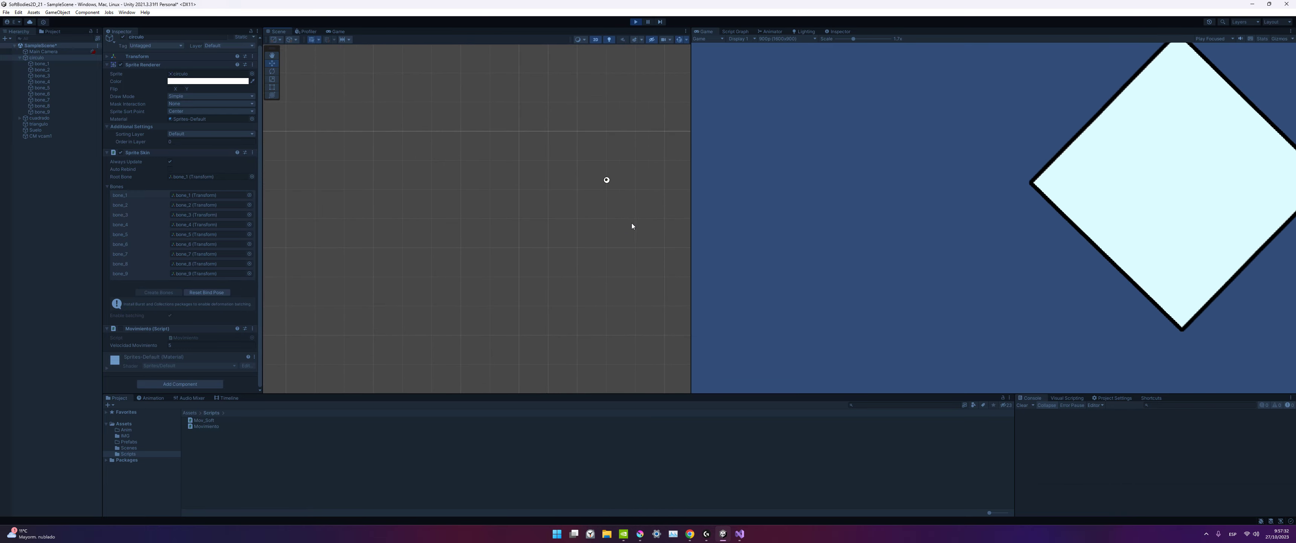
{"action": "left_click", "coordinate": [633, 234]}
{"action": "left_click", "coordinate": [650, 255]}
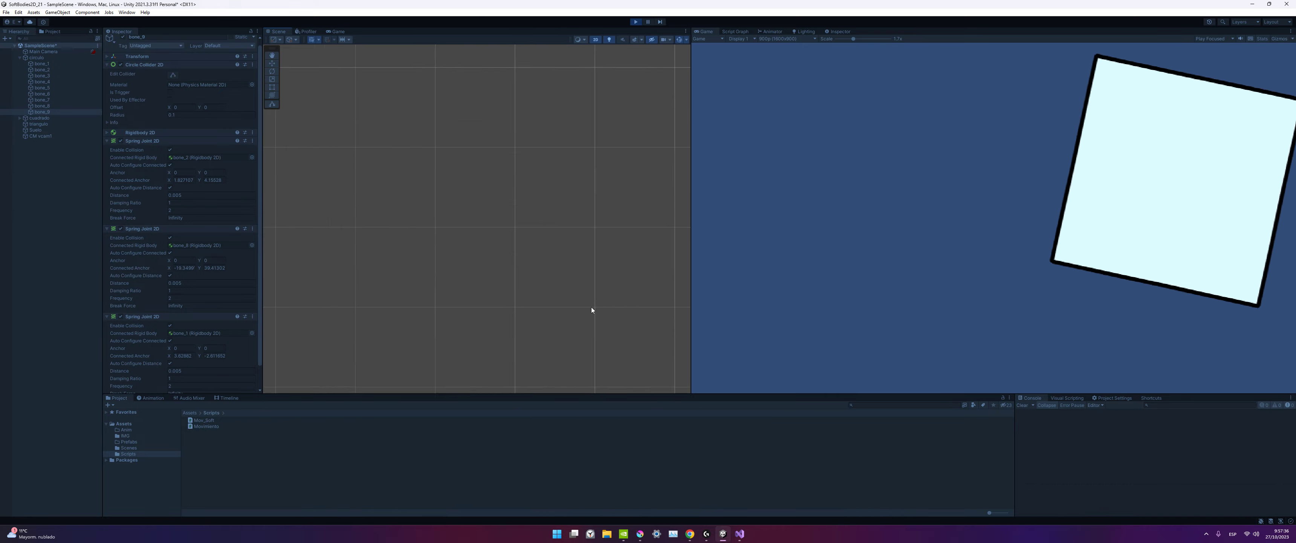
Stop the game and frame the bone ring, ground and triangle in the Scene view.
{"action": "left_click", "coordinate": [636, 22]}
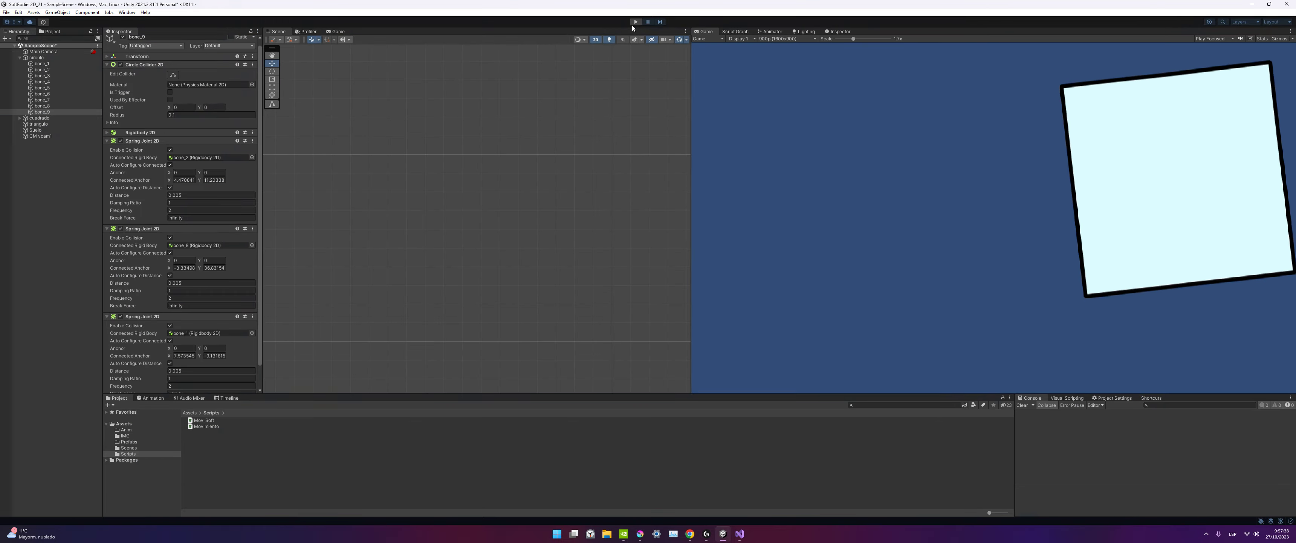
{"action": "scroll", "coordinate": [535, 243], "scroll_direction": "down", "scroll_amount": 3}
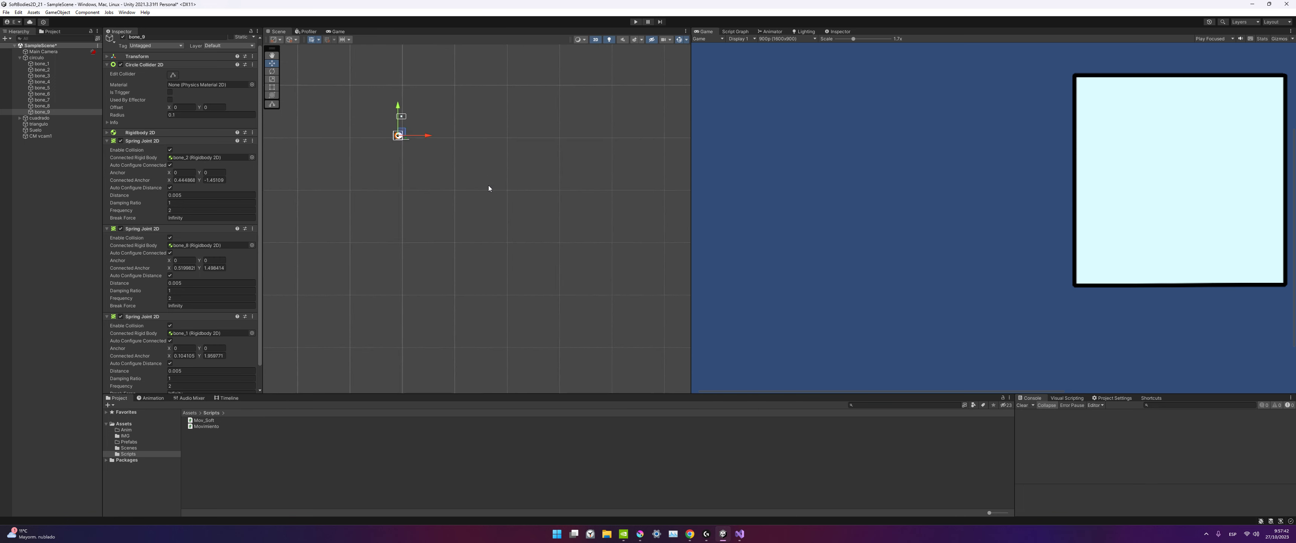
{"action": "scroll", "coordinate": [488, 185], "scroll_direction": "down", "scroll_amount": 5}
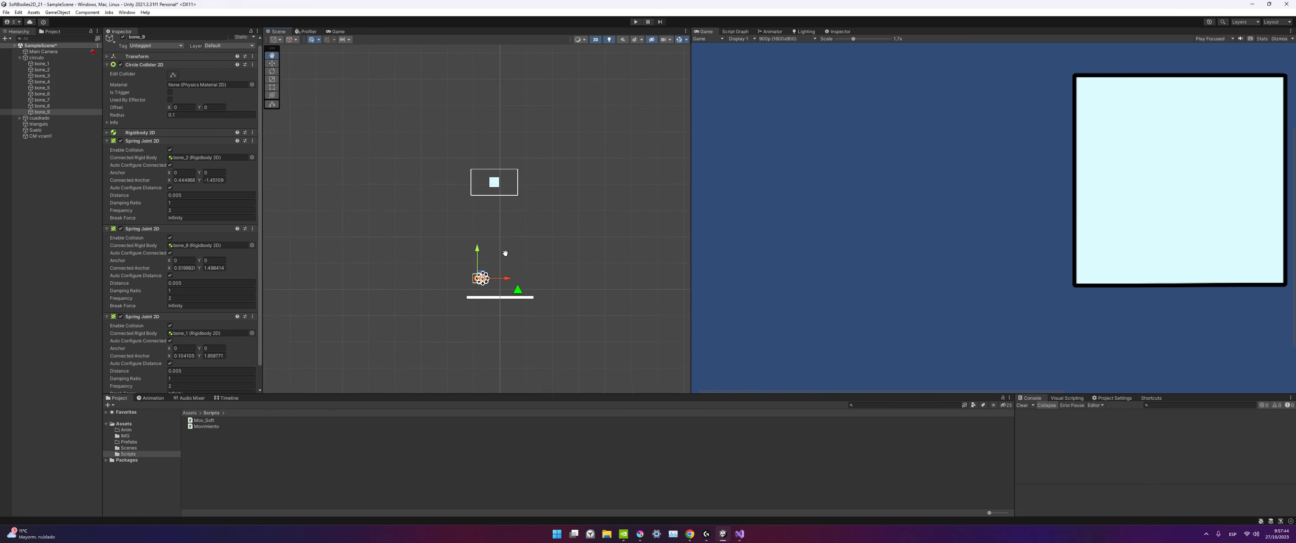
{"action": "middle_click_drag", "start_coordinate": [488, 287], "coordinate": [593, 163]}
{"action": "scroll", "coordinate": [584, 171], "scroll_direction": "up", "scroll_amount": 5}
{"action": "scroll", "coordinate": [564, 161], "scroll_direction": "down", "scroll_amount": 2}
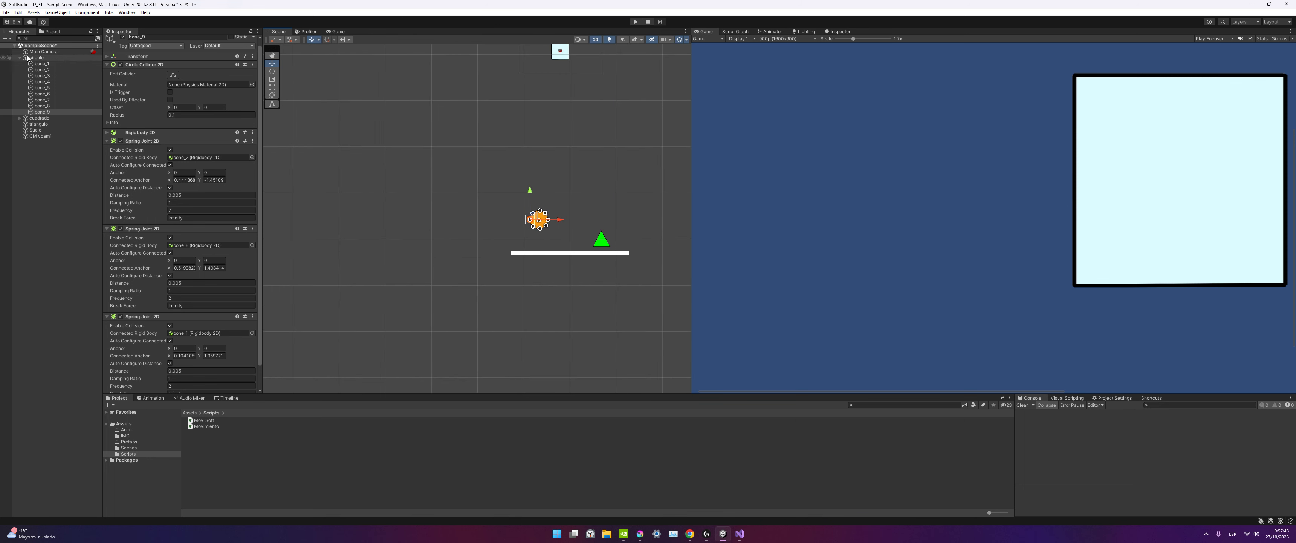
Open the youtube scene without saving SampleScene and zoom onto the blue triangle.
{"action": "left_click", "coordinate": [129, 448]}
{"action": "double_click", "coordinate": [207, 438]}
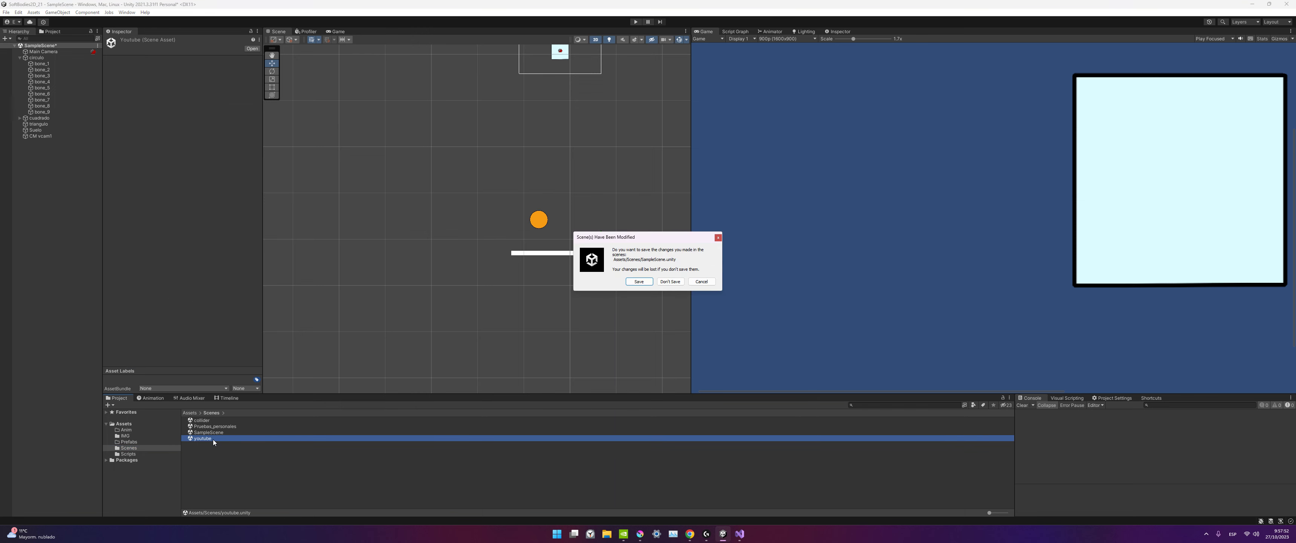
{"action": "left_click", "coordinate": [639, 282]}
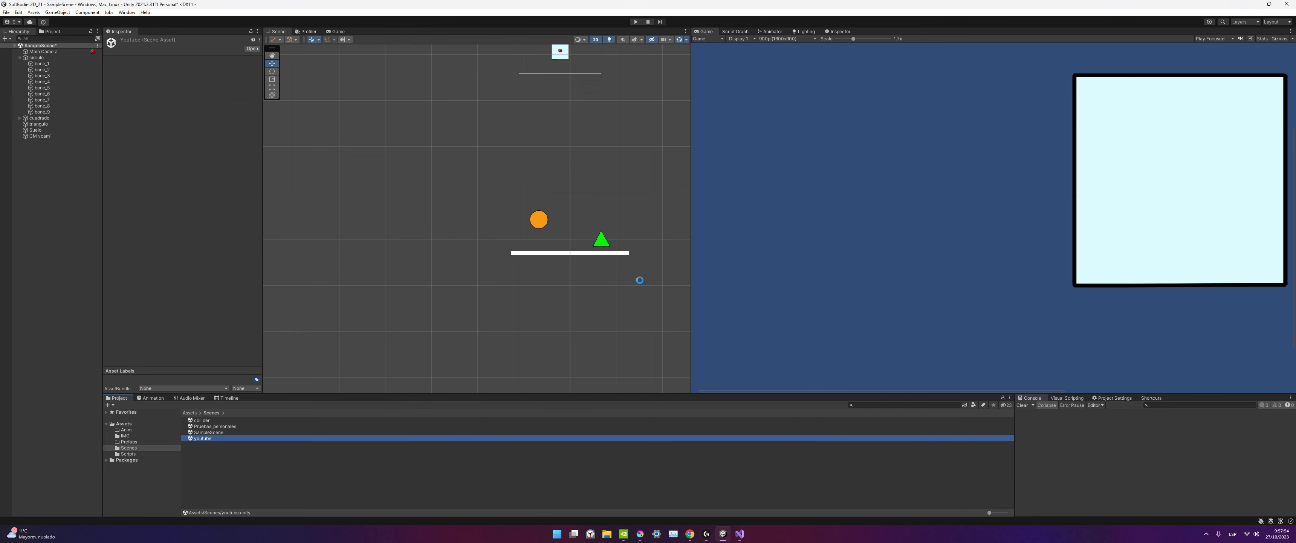
{"action": "scroll", "coordinate": [567, 259], "scroll_direction": "up", "scroll_amount": 5}
{"action": "scroll", "coordinate": [602, 276], "scroll_direction": "up", "scroll_amount": 2}
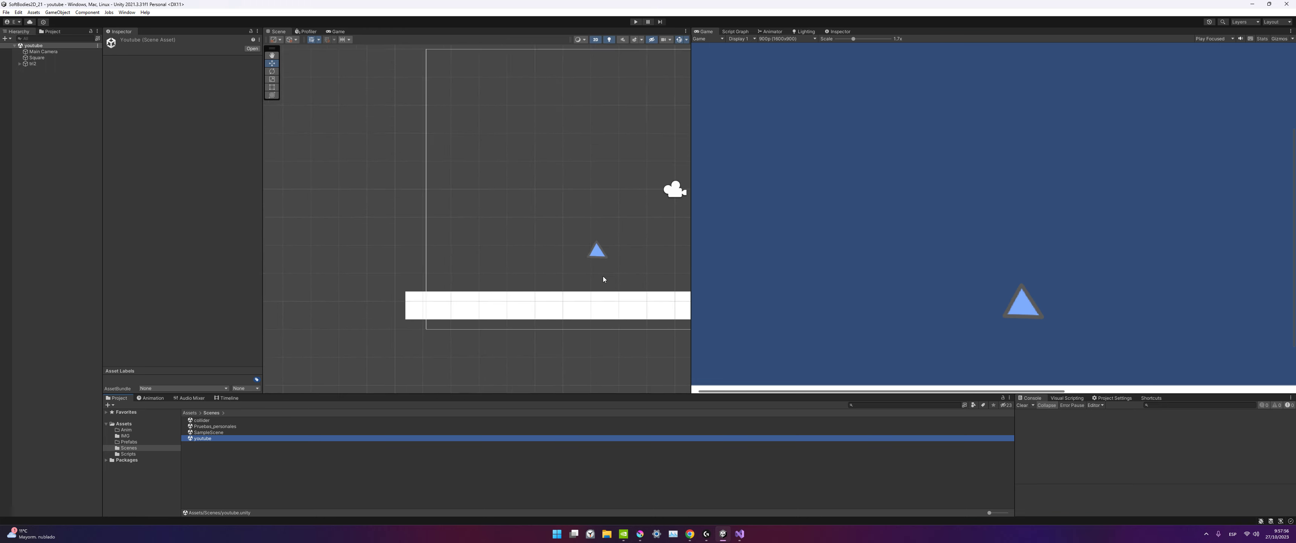
{"action": "scroll", "coordinate": [592, 270], "scroll_direction": "up", "scroll_amount": 3}
{"action": "scroll", "coordinate": [589, 258], "scroll_direction": "down", "scroll_amount": 2}
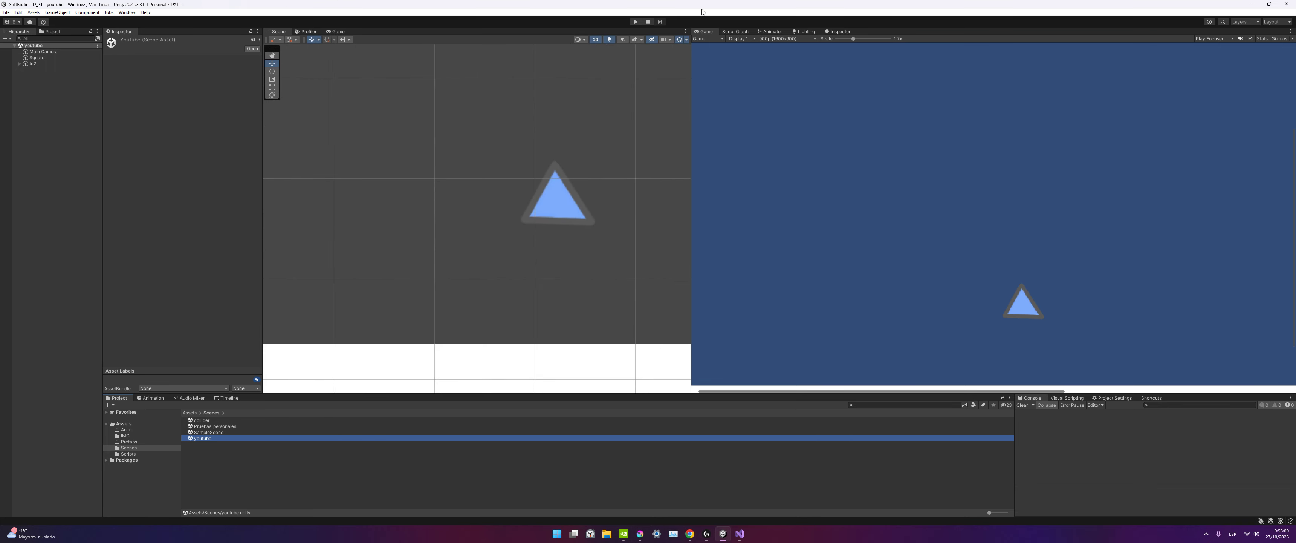
Confirm in the Package Manager's In Project list that Cinemachine 2.8.9 is installed, then close it.
{"action": "left_click", "coordinate": [127, 13]}
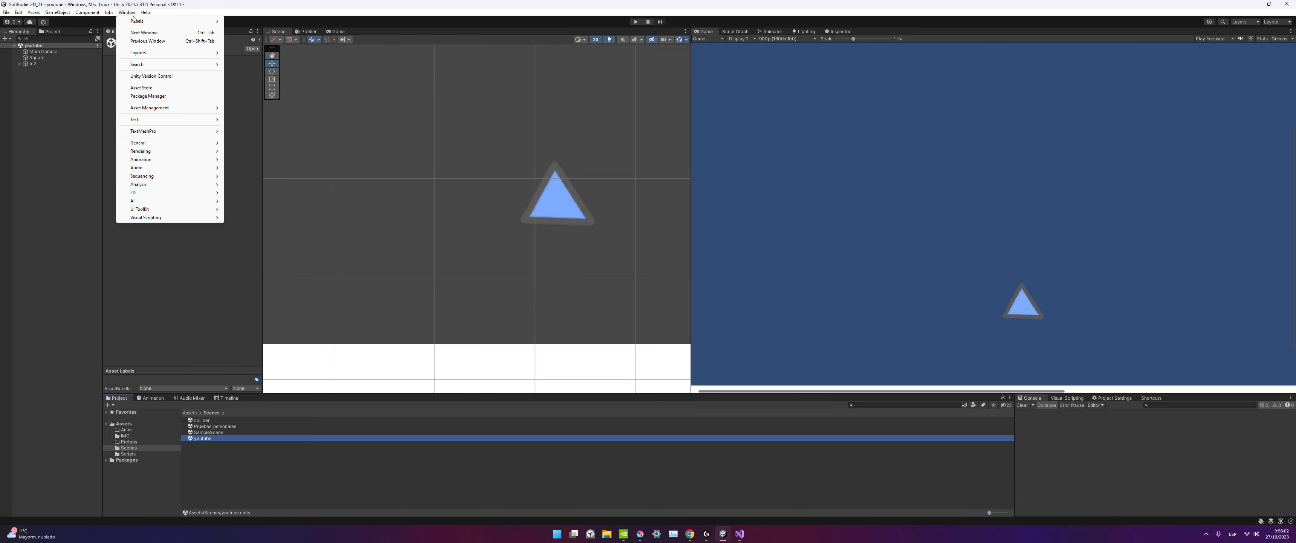
{"action": "left_click", "coordinate": [156, 96]}
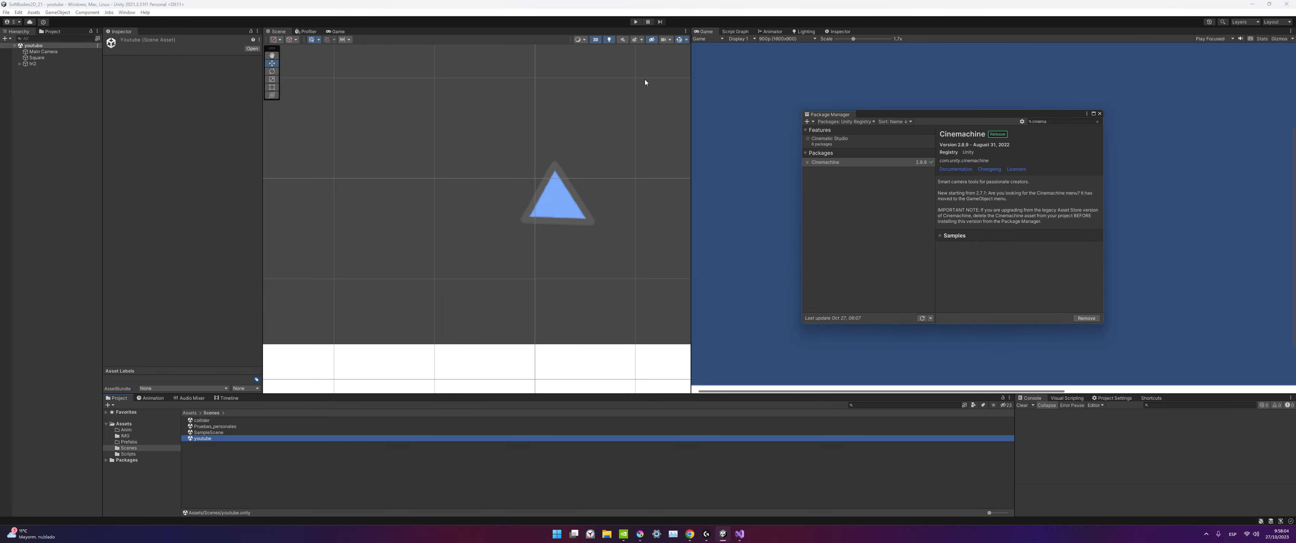
{"action": "left_click", "coordinate": [839, 121]}
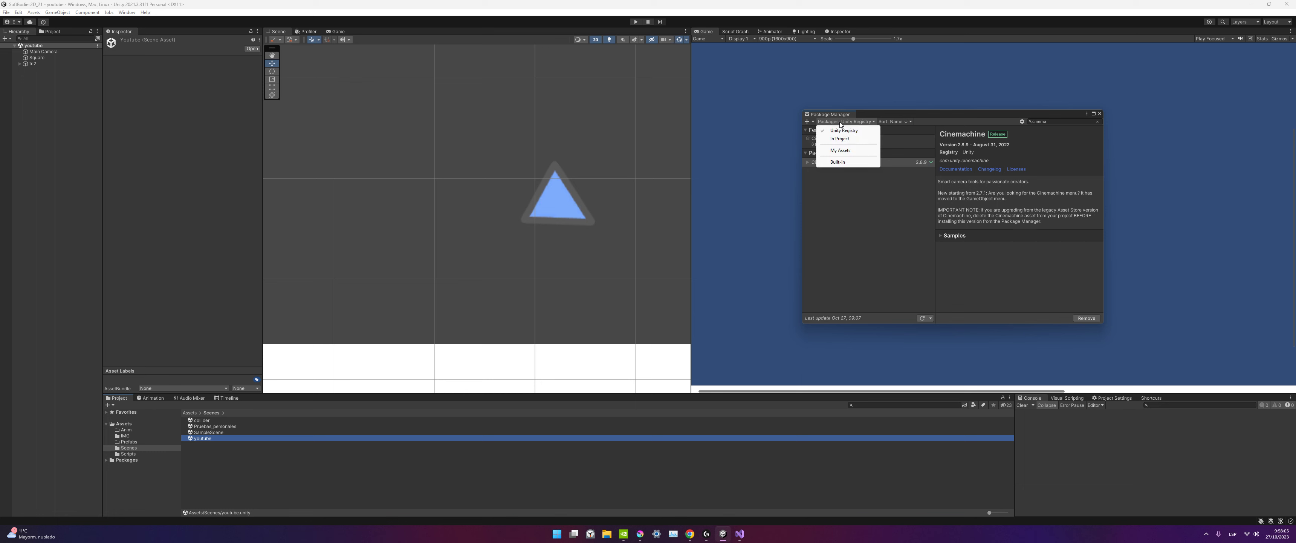
{"action": "left_click", "coordinate": [851, 137]}
{"action": "left_click", "coordinate": [1046, 121]}
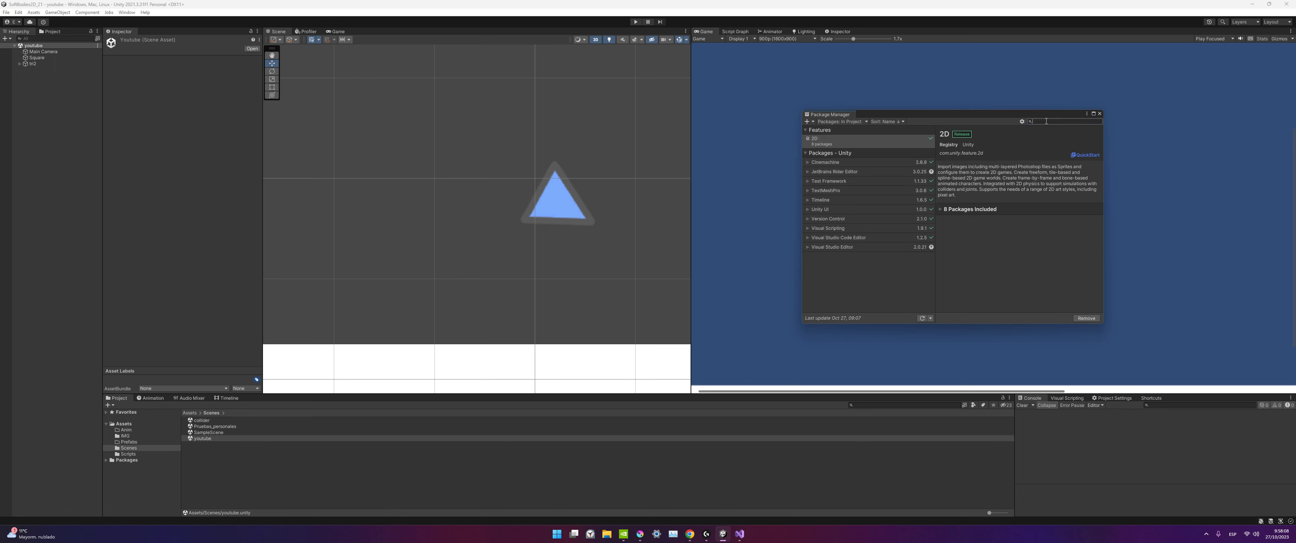
{"action": "type", "text": "cin"}
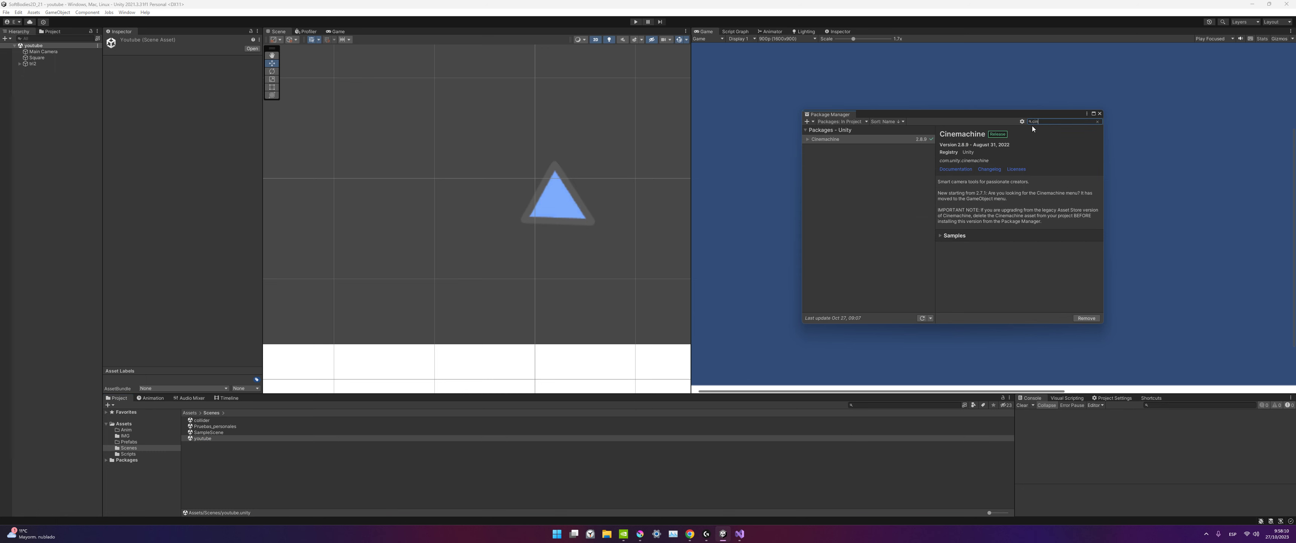
{"action": "left_click", "coordinate": [848, 140]}
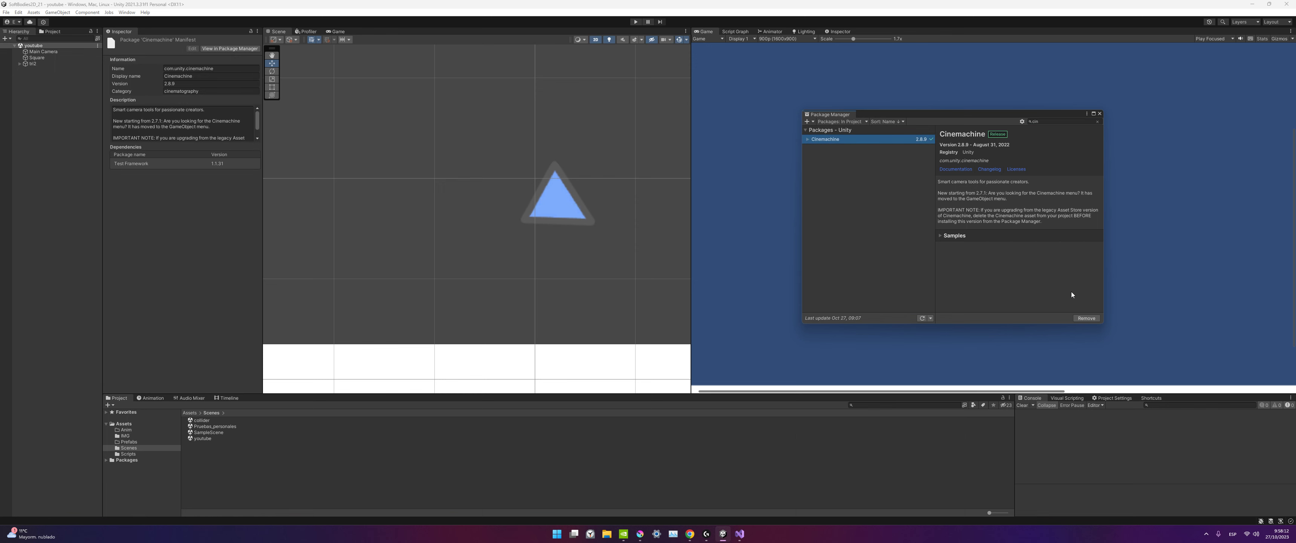
{"action": "left_click", "coordinate": [1101, 114]}
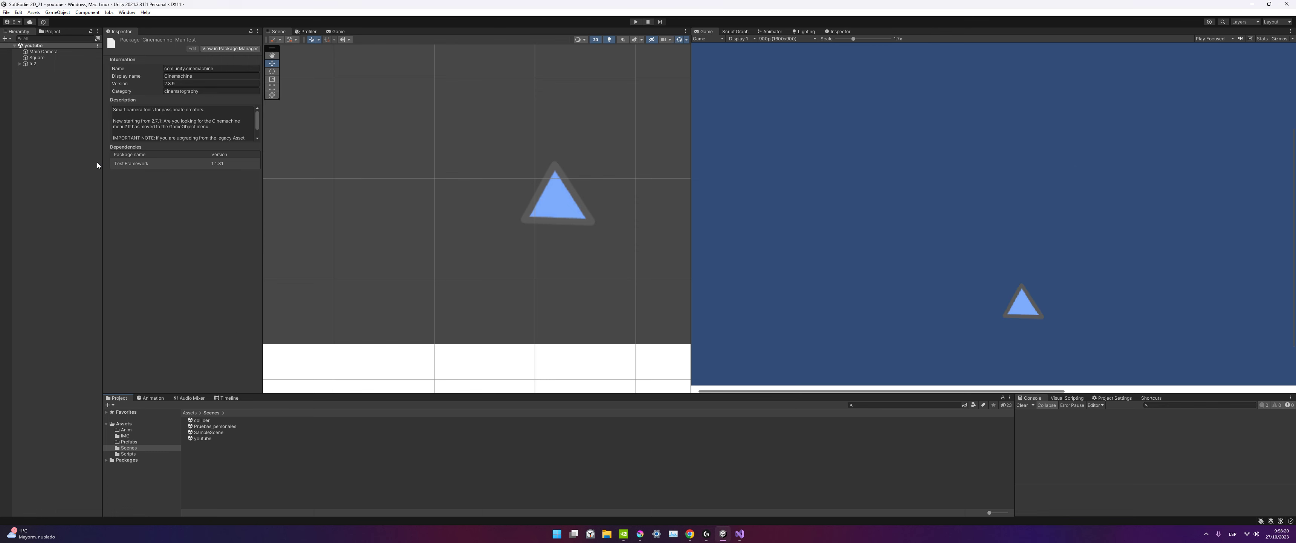
Create a Cinemachine Virtual Camera named CM vcam1 and set its Follow target to root_triangulo.
{"action": "right_click", "coordinate": [51, 178]}
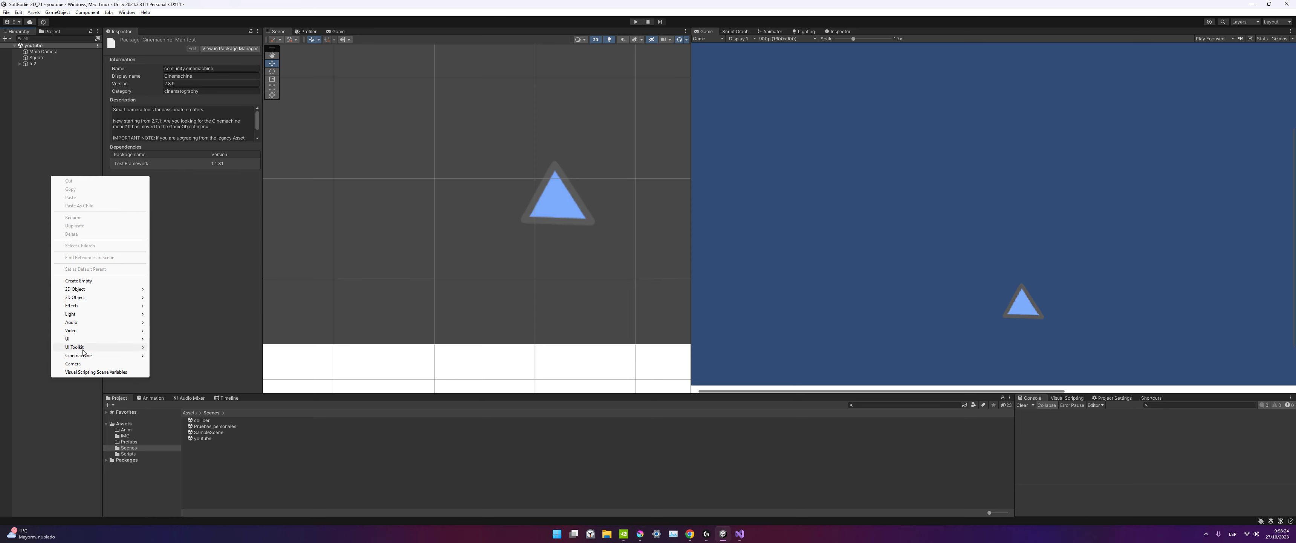
{"action": "mouse_move", "coordinate": [99, 357]}
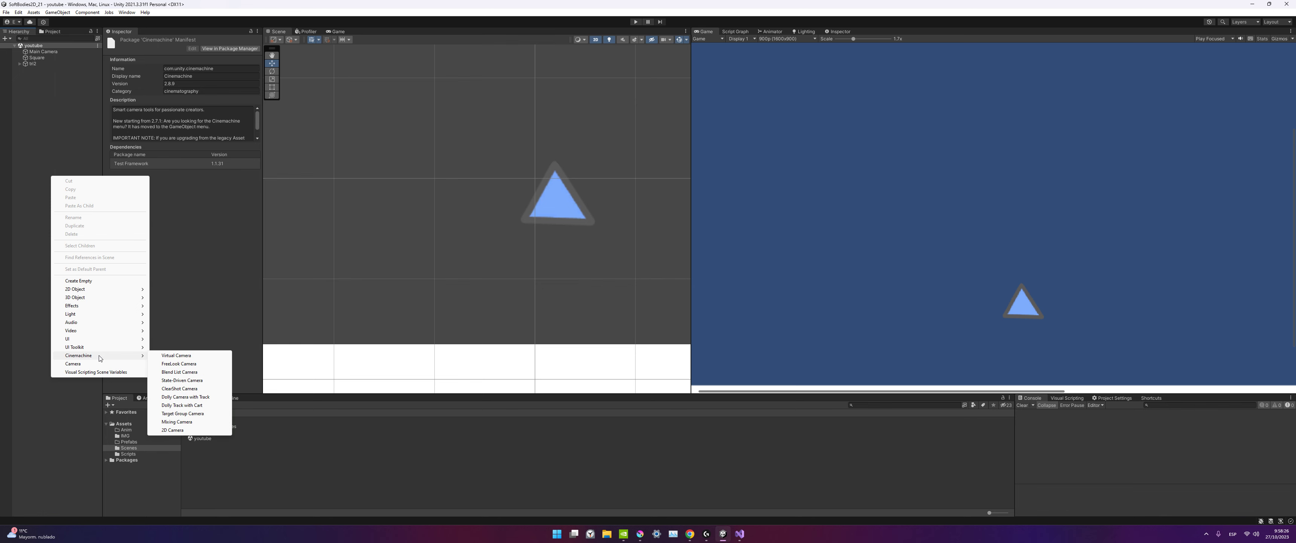
{"action": "left_click", "coordinate": [187, 357]}
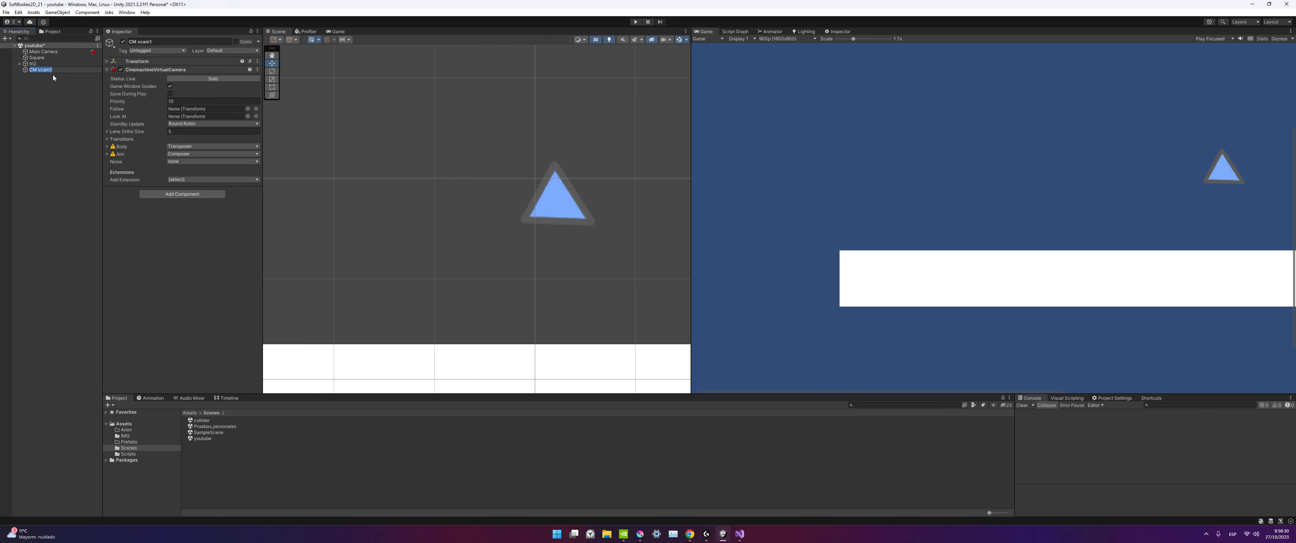
{"action": "key", "text": "Return"}
{"action": "left_click", "coordinate": [248, 109]}
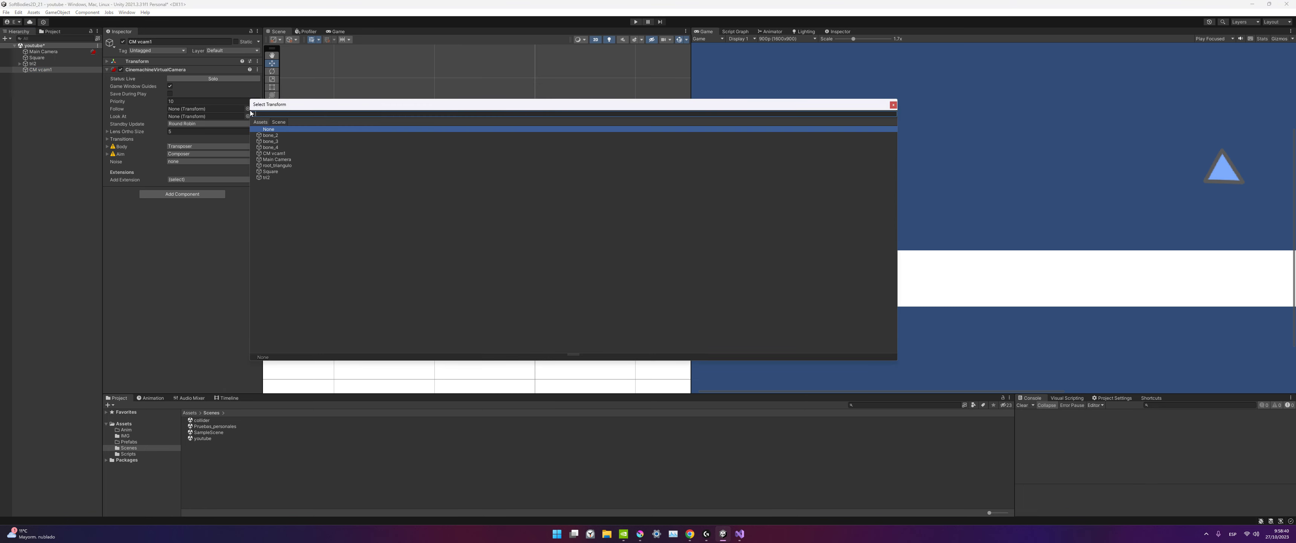
{"action": "left_click", "coordinate": [285, 166]}
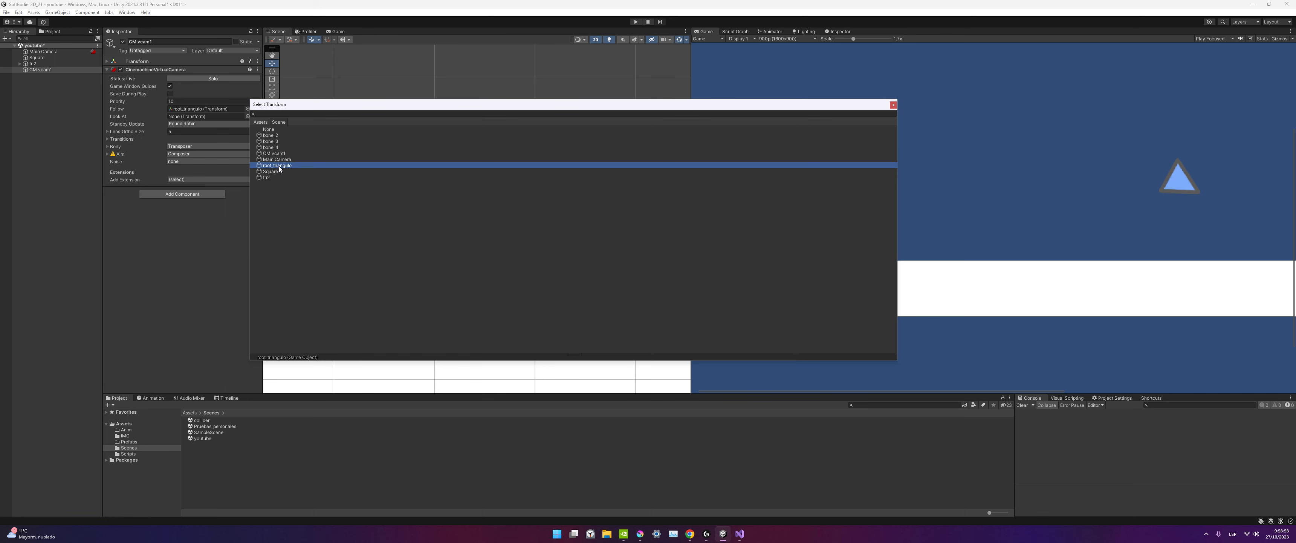
{"action": "double_click", "coordinate": [269, 167]}
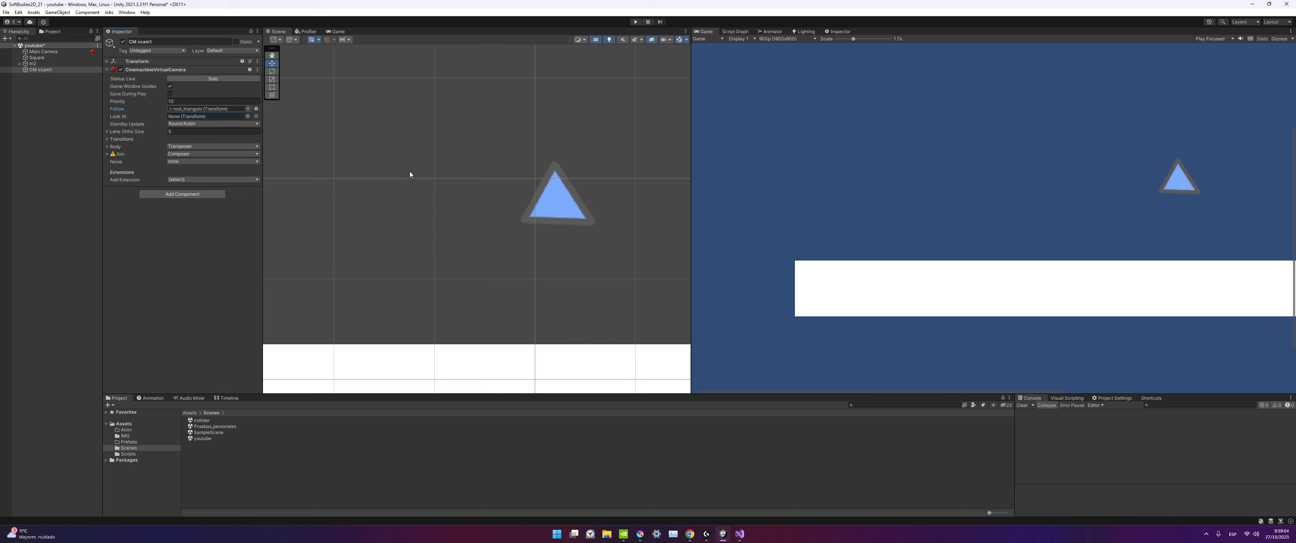
Set the CM vcam1 Body to Framing Transposer.
{"action": "left_click", "coordinate": [220, 147]}
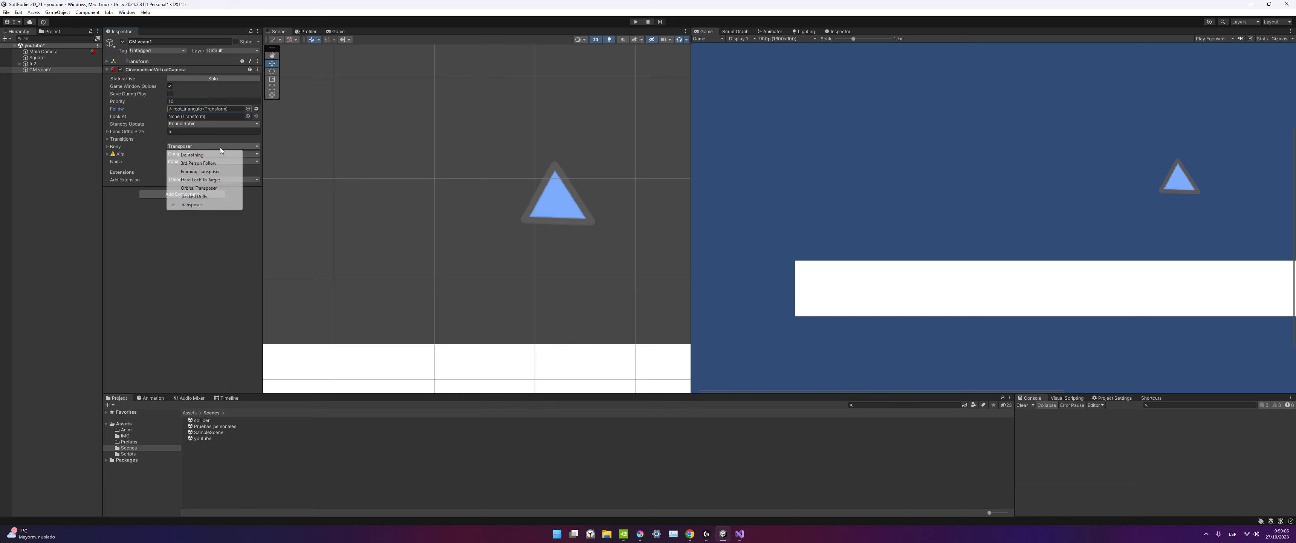
{"action": "left_click", "coordinate": [219, 172]}
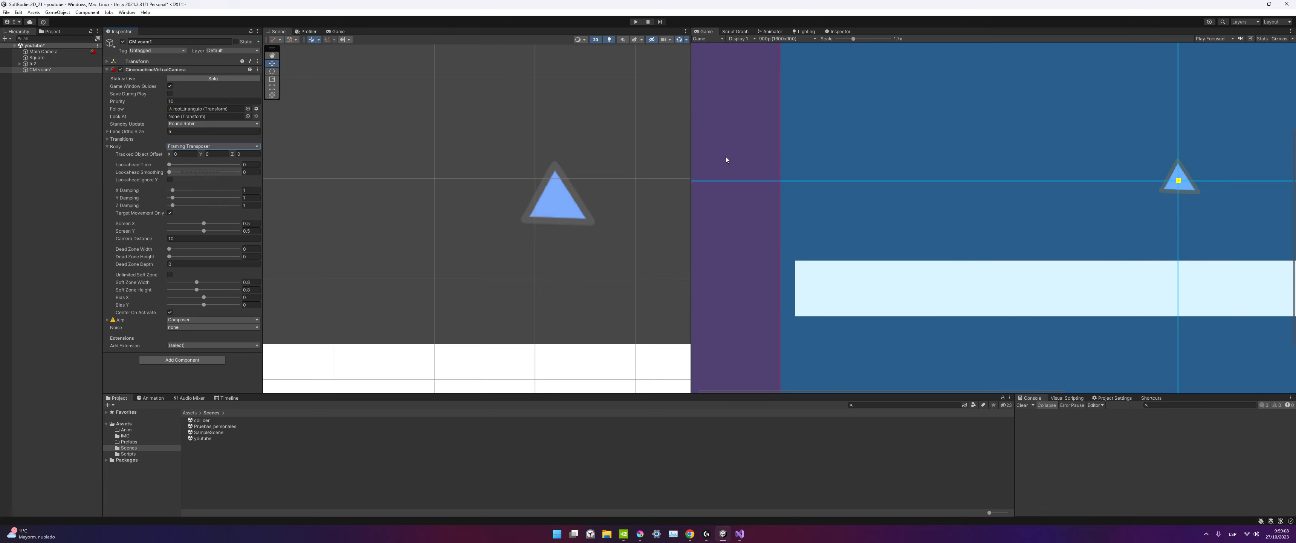
{"action": "scroll", "coordinate": [506, 372], "scroll_direction": "up", "scroll_amount": 1}
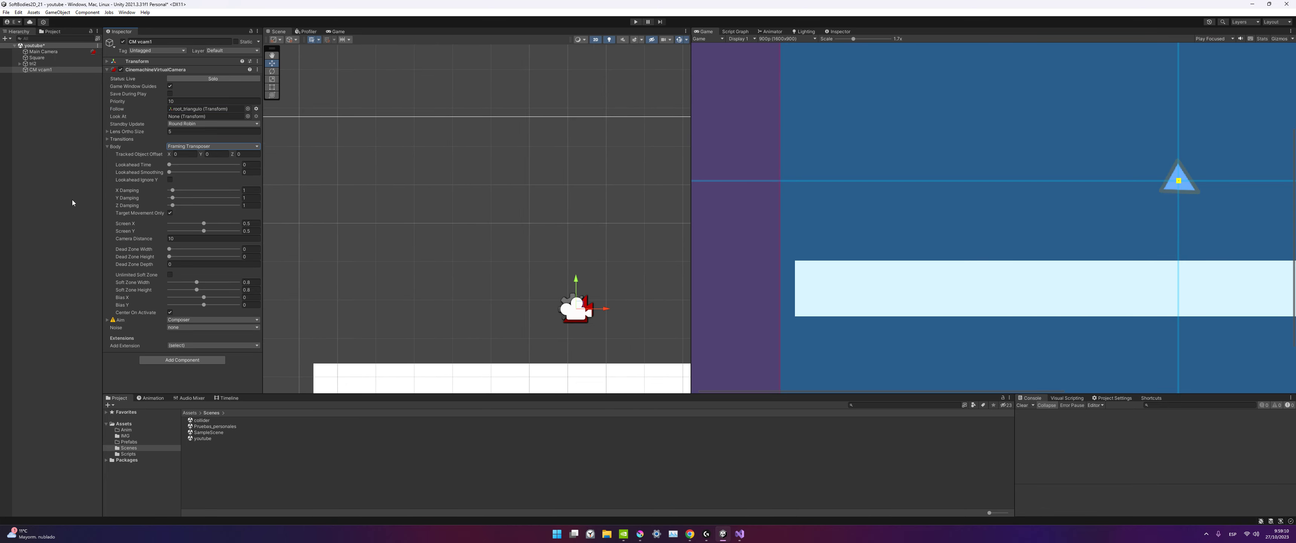
Collapse the Framing Transposer body settings and reset the Game view scale to 1x.
{"action": "left_click", "coordinate": [110, 148]}
{"action": "left_click", "coordinate": [110, 148]}
{"action": "left_click", "coordinate": [110, 148]}
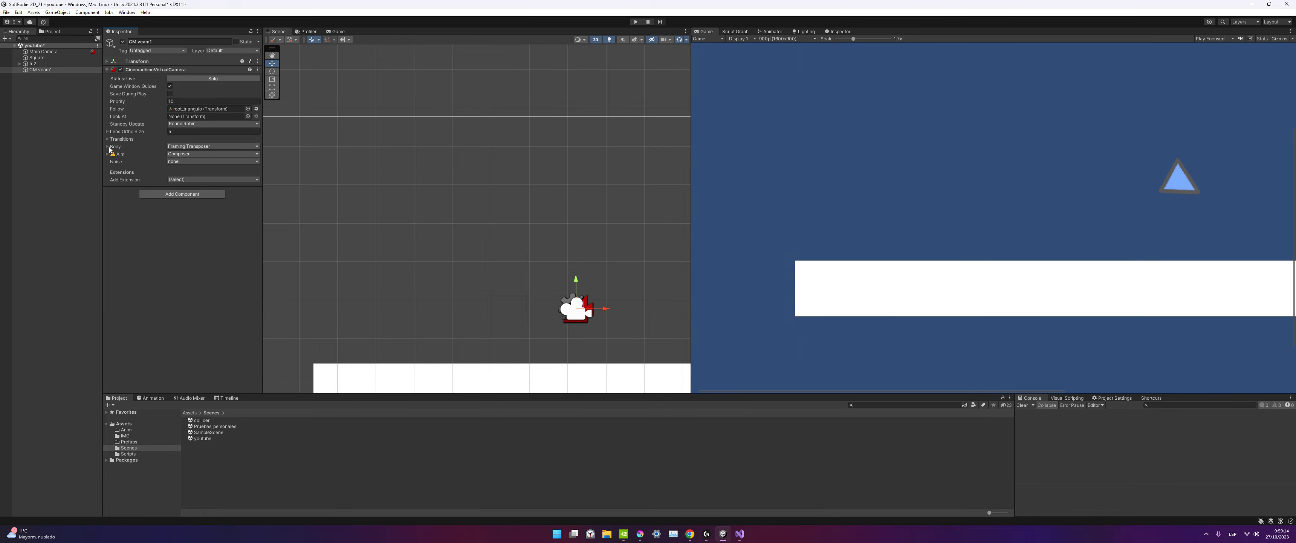
{"action": "left_click", "coordinate": [109, 149]}
{"action": "left_click", "coordinate": [109, 149]}
{"action": "left_click", "coordinate": [109, 149]}
{"action": "left_click", "coordinate": [110, 149]}
{"action": "left_click", "coordinate": [110, 149]}
{"action": "left_click", "coordinate": [110, 148]}
{"action": "left_click", "coordinate": [108, 146]}
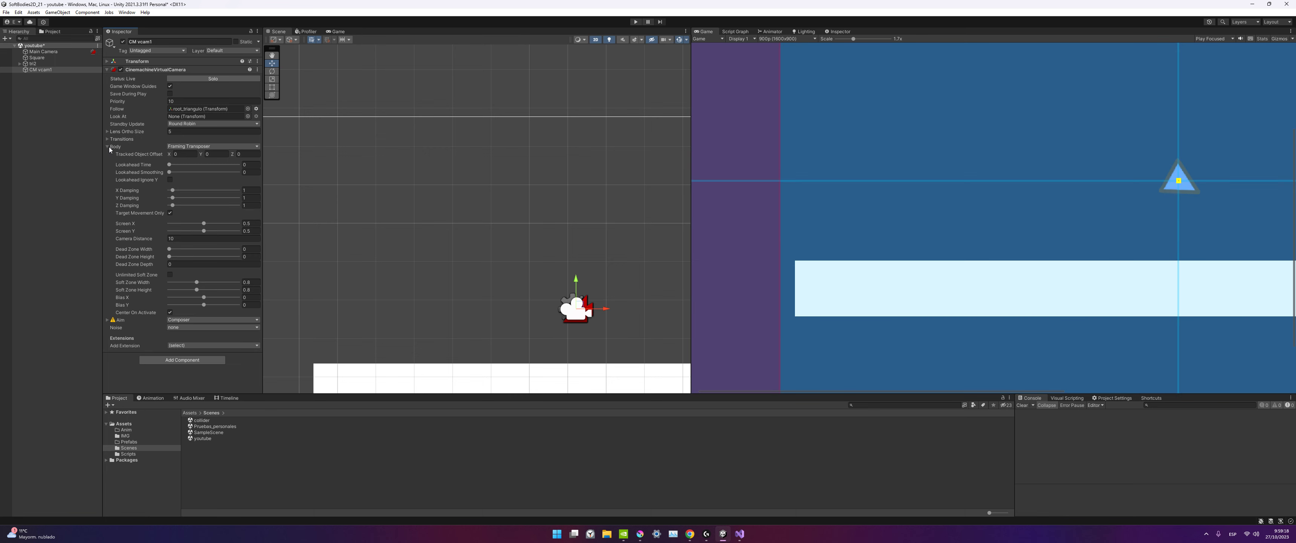
{"action": "left_click", "coordinate": [109, 147]}
{"action": "left_click", "coordinate": [109, 147]}
{"action": "left_click", "coordinate": [109, 147]}
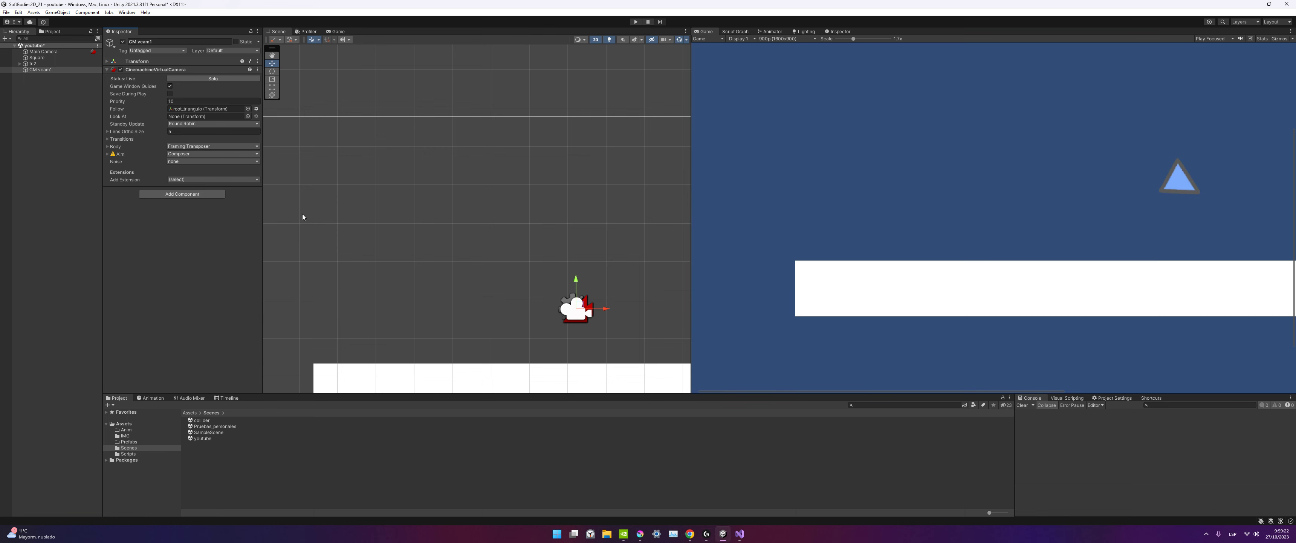
{"action": "scroll", "coordinate": [879, 199], "scroll_direction": "down", "scroll_amount": 3}
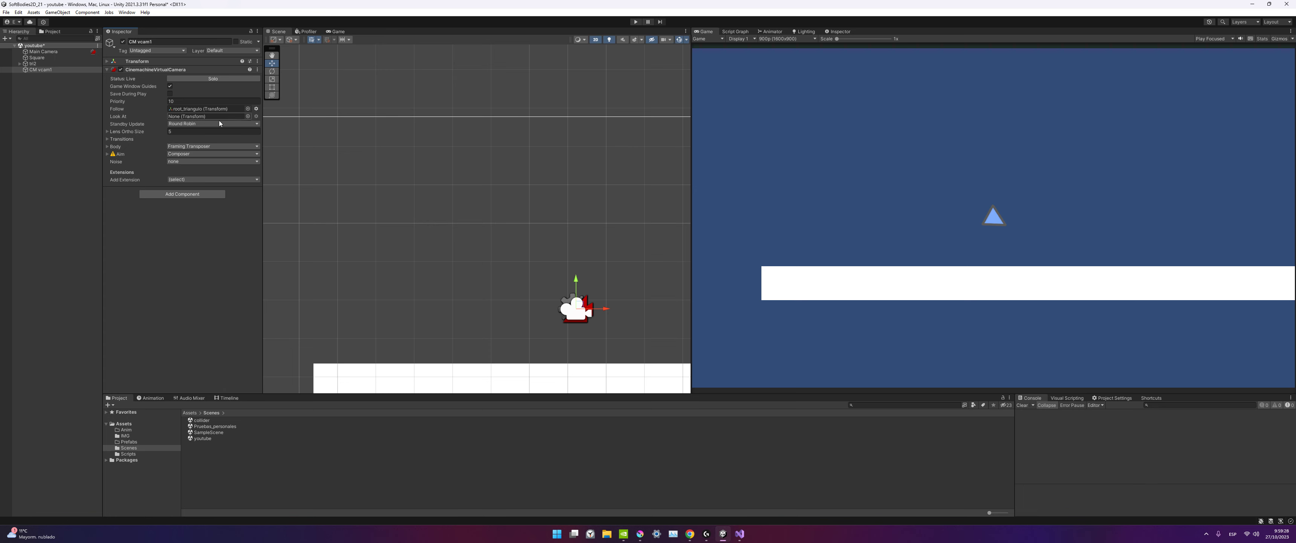
Shift the camera's Screen X left, set Soft Zone Width to 0.23, and run the game.
{"action": "left_click", "coordinate": [108, 146]}
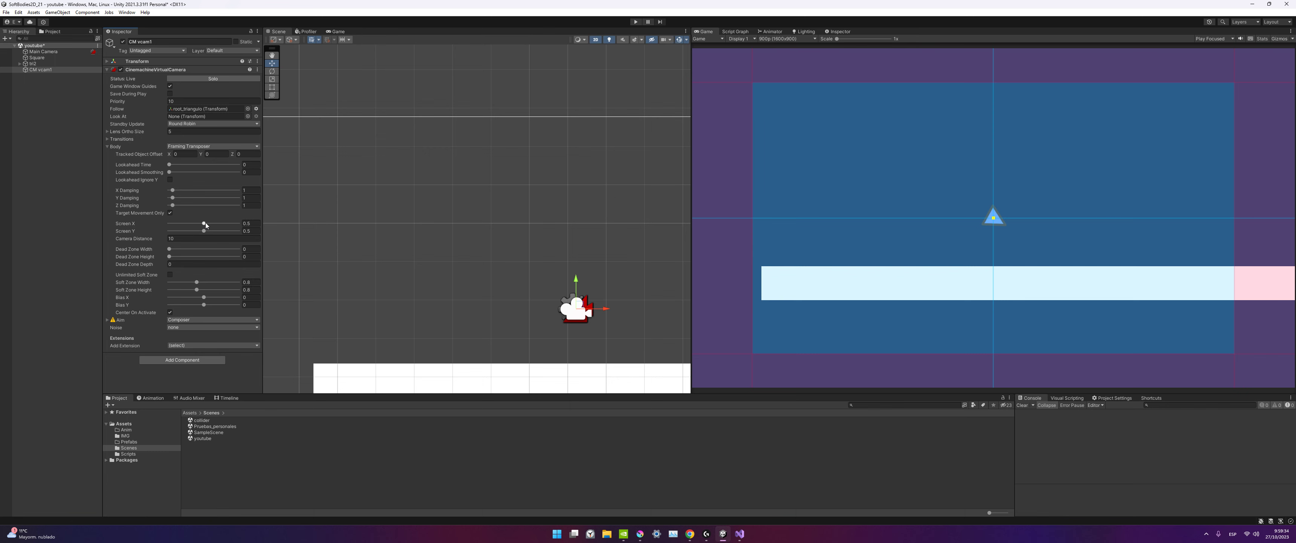
{"action": "left_click_drag", "start_coordinate": [204, 224], "coordinate": [204, 224]}
{"action": "left_click_drag", "start_coordinate": [200, 285], "coordinate": [177, 283]}
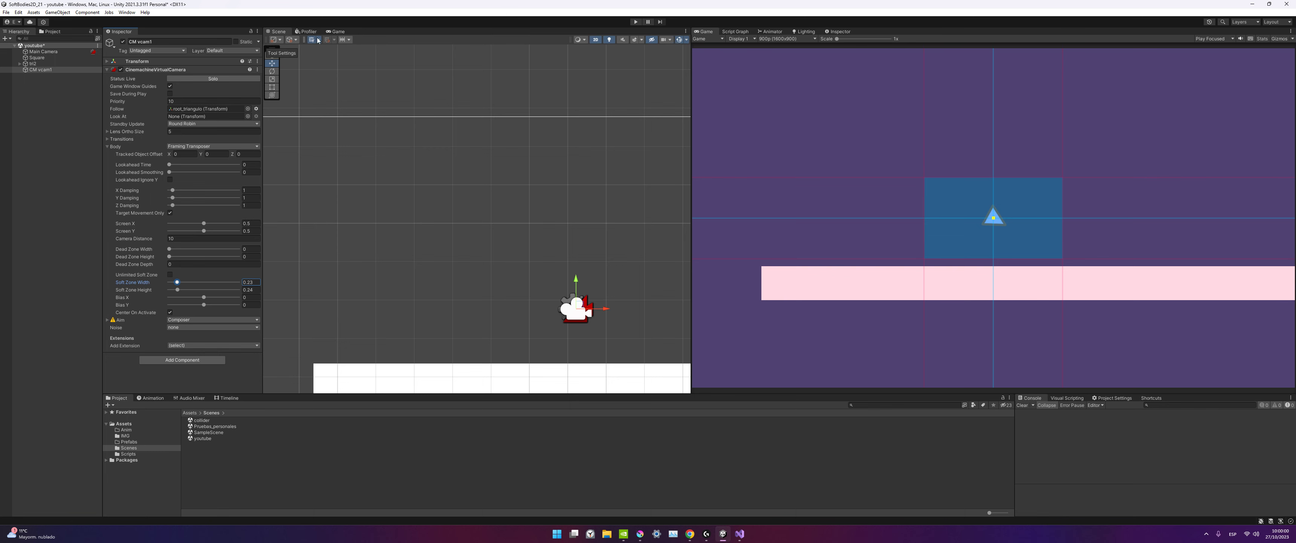
{"action": "left_click", "coordinate": [635, 21]}
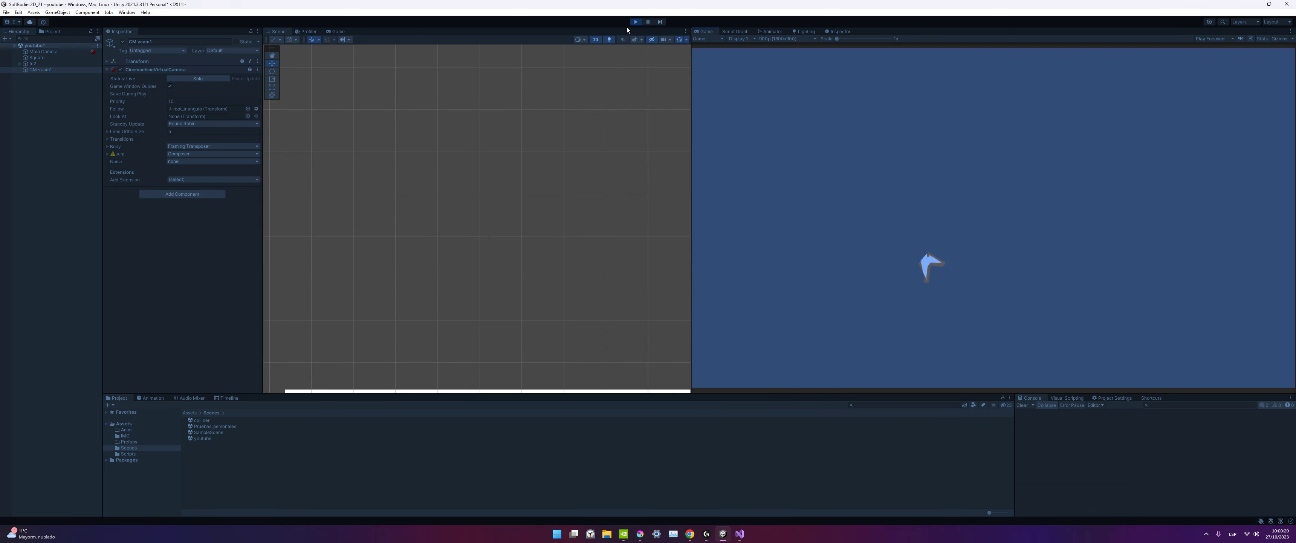
Exit Play mode and zoom the Scene view out to show the ground bar and camera frame.
{"action": "key", "text": "ctrl+p"}
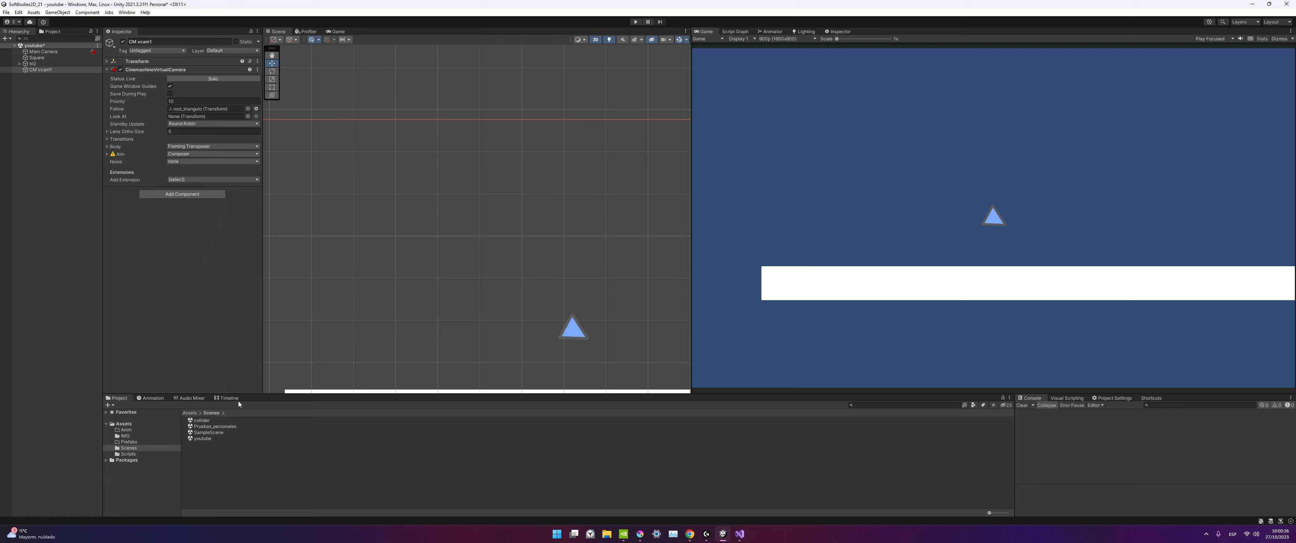
{"action": "scroll", "coordinate": [432, 282], "scroll_direction": "down", "scroll_amount": 5}
{"action": "scroll", "coordinate": [431, 282], "scroll_direction": "down", "scroll_amount": 2}
Add a 2D Sprites Square to the scene, keeping the default name Square (1).
{"action": "left_click", "coordinate": [53, 195]}
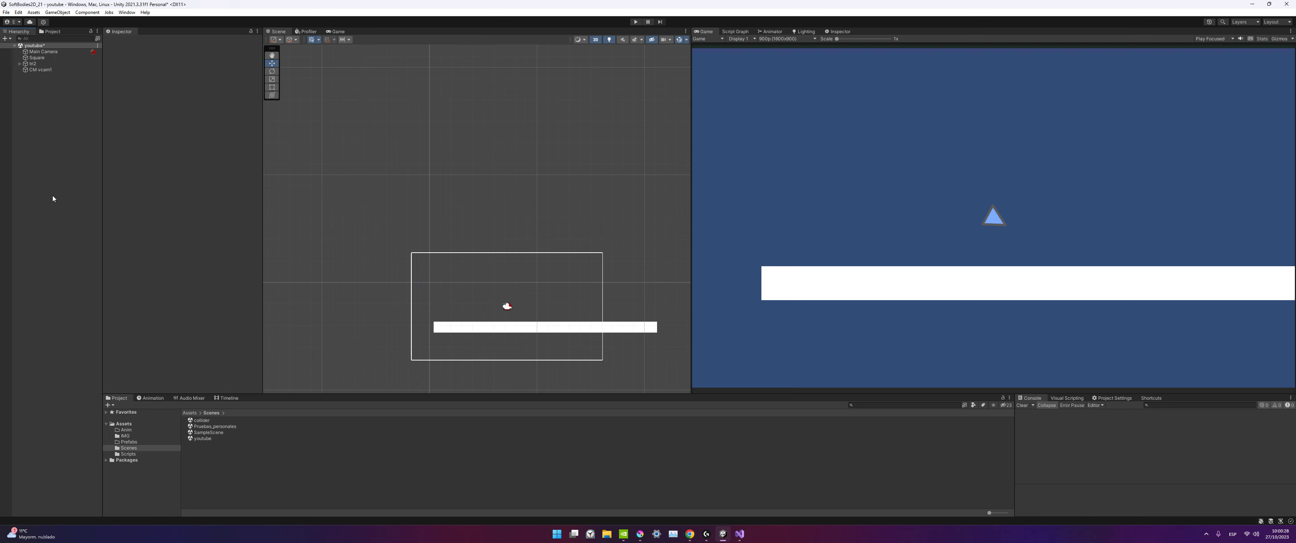
{"action": "right_click", "coordinate": [52, 195]}
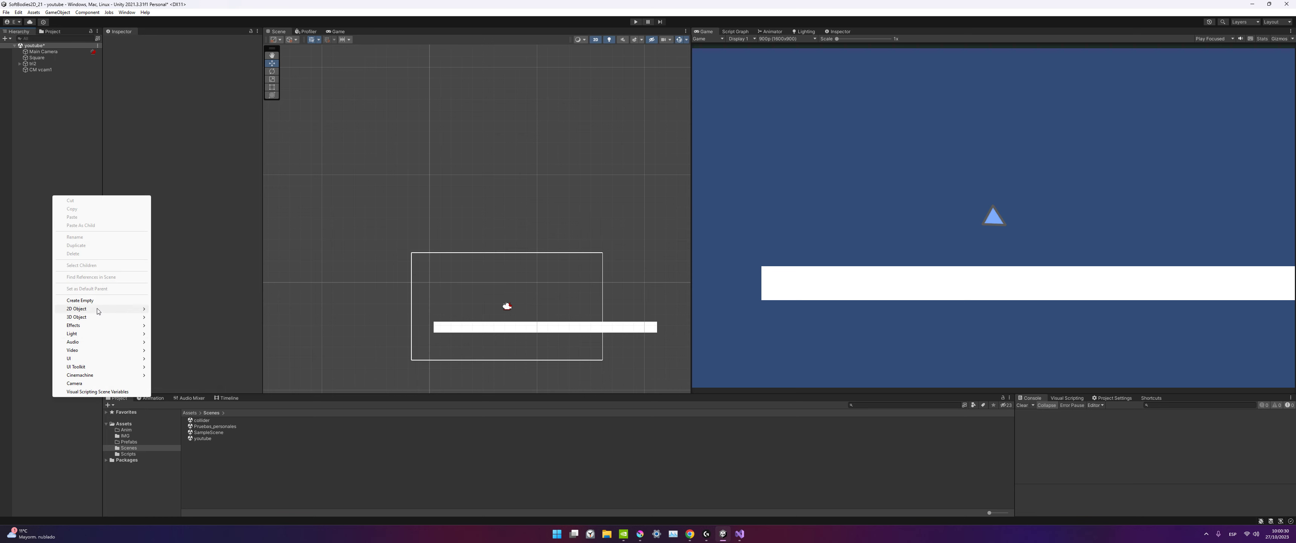
{"action": "mouse_move", "coordinate": [98, 310]}
{"action": "mouse_move", "coordinate": [181, 311]}
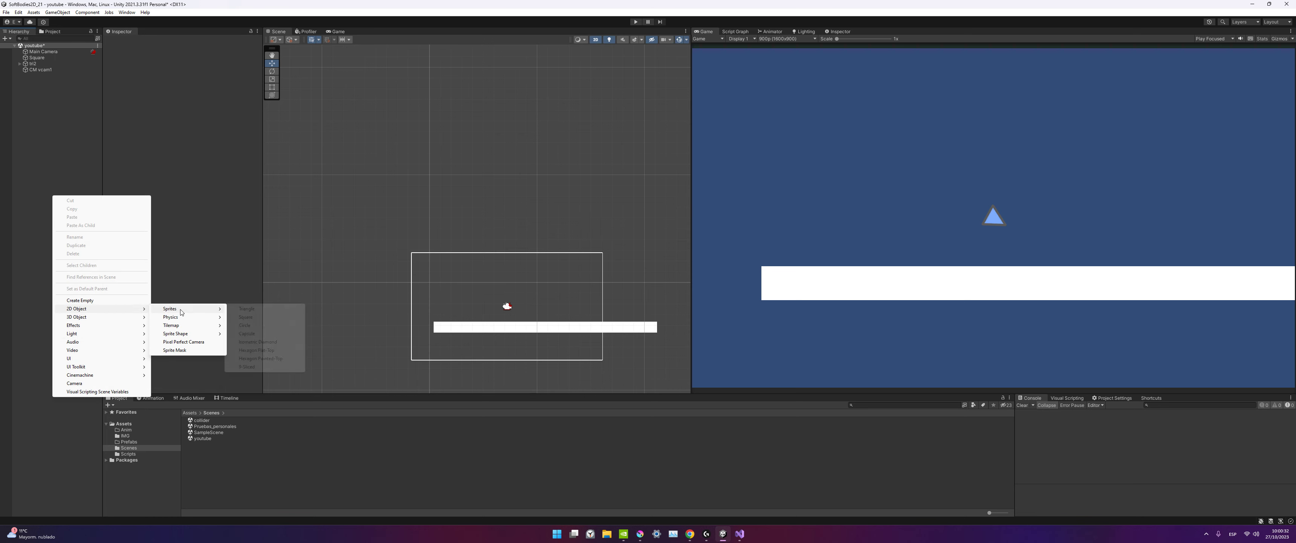
{"action": "left_click", "coordinate": [267, 318]}
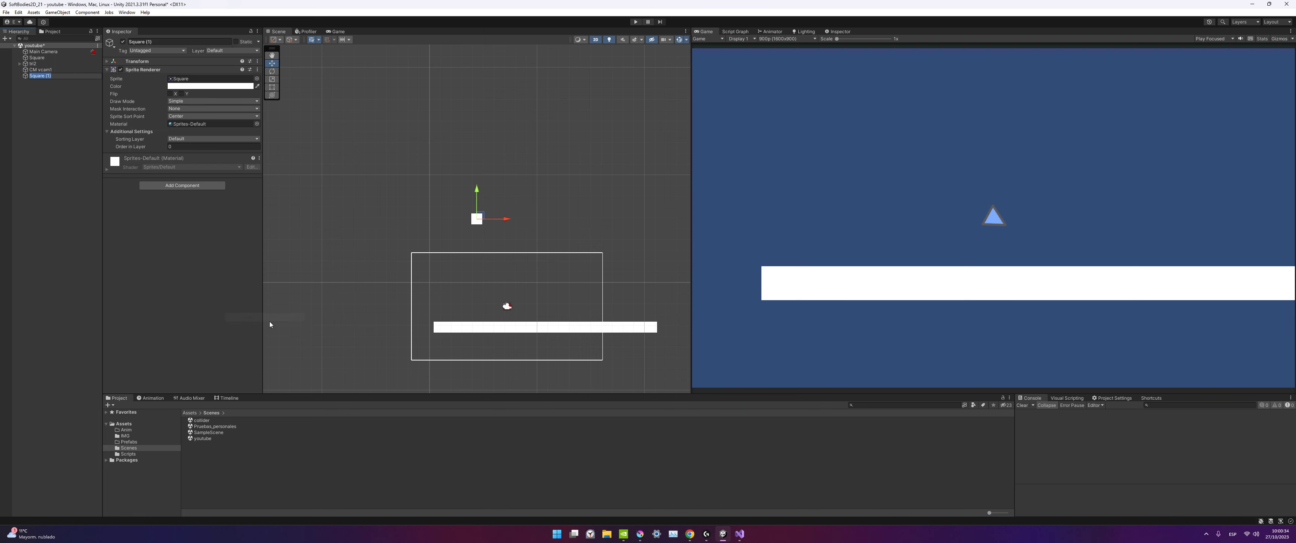
{"action": "left_click", "coordinate": [472, 221]}
Stretch Square (1) into a wide platform and move it to the right.
{"action": "key", "text": "e"}
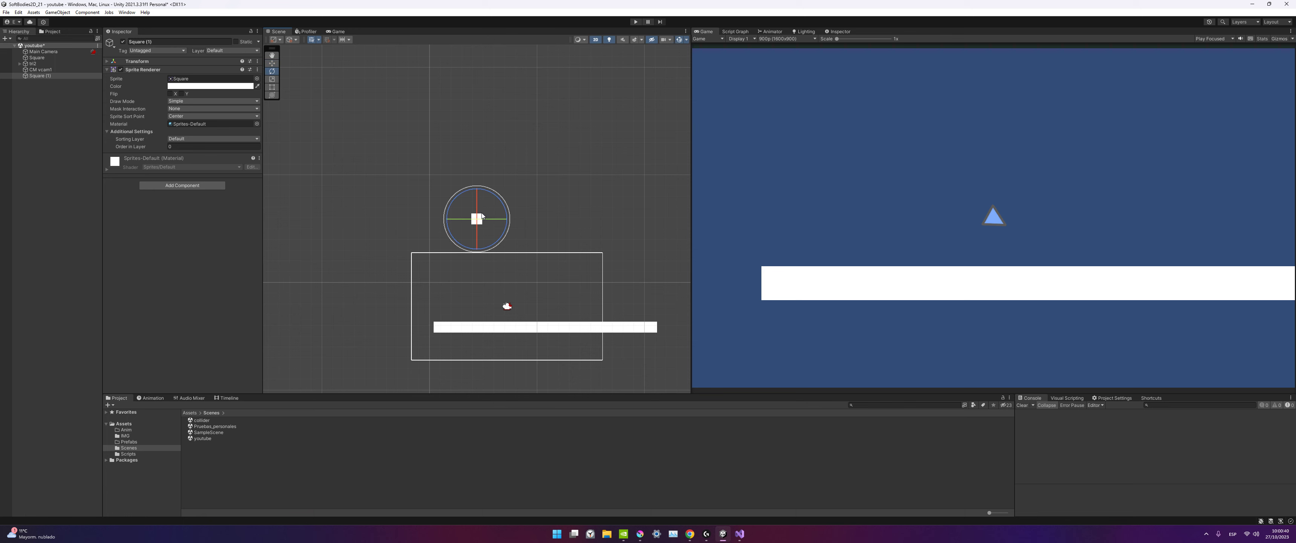
{"action": "key", "text": "r"}
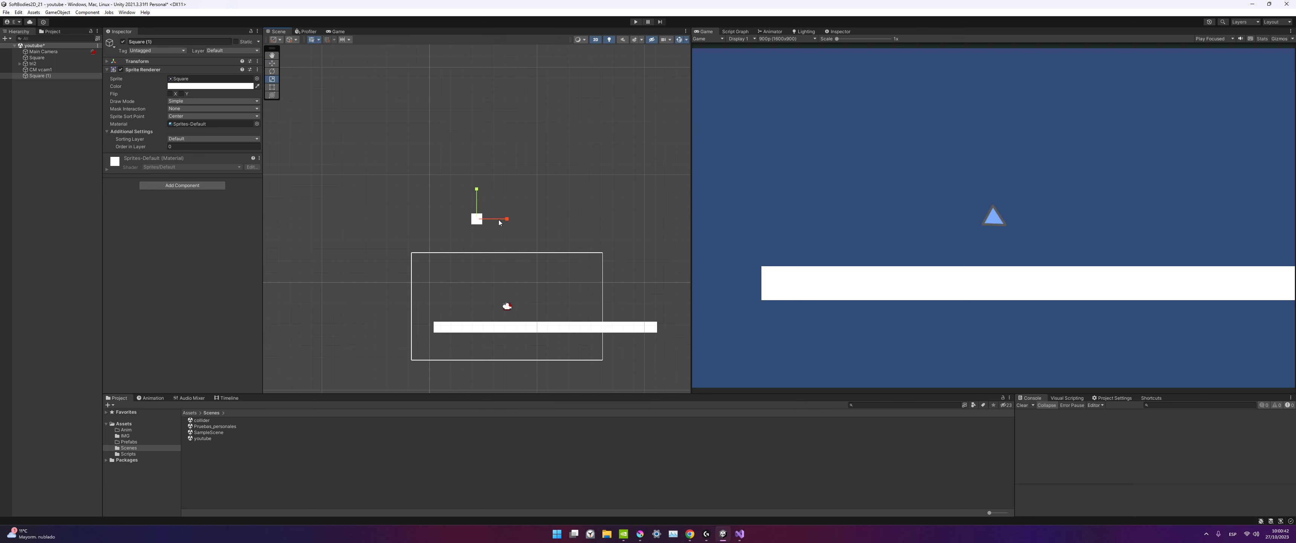
{"action": "key", "text": "t"}
{"action": "left_click_drag", "start_coordinate": [479, 215], "coordinate": [617, 144]}
{"action": "key", "text": "w"}
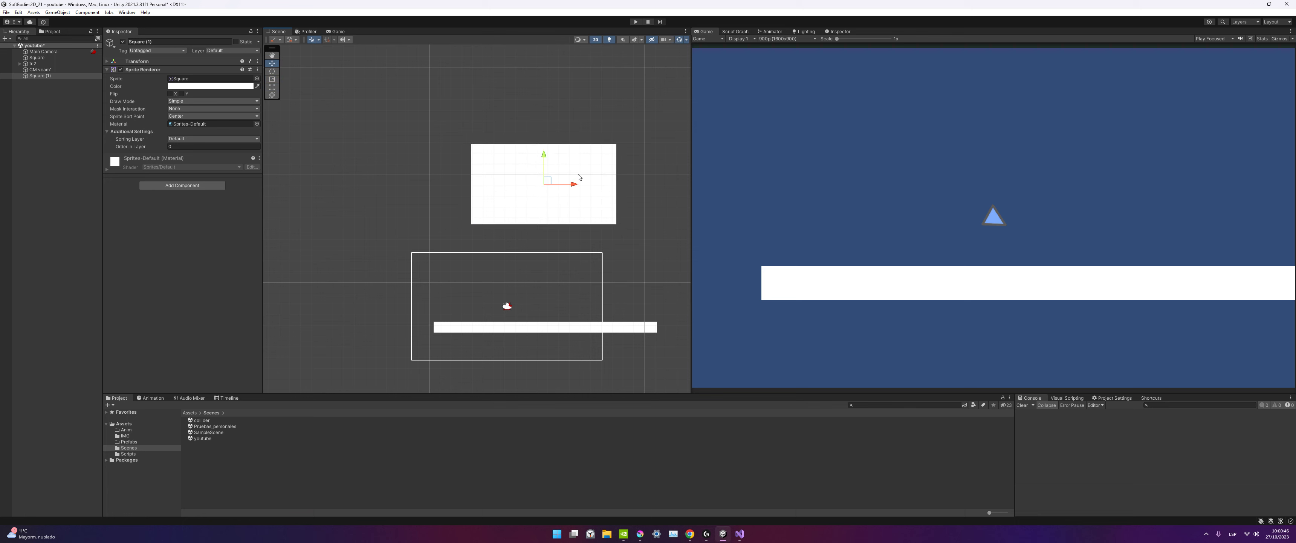
{"action": "left_click_drag", "start_coordinate": [577, 182], "coordinate": [694, 186]}
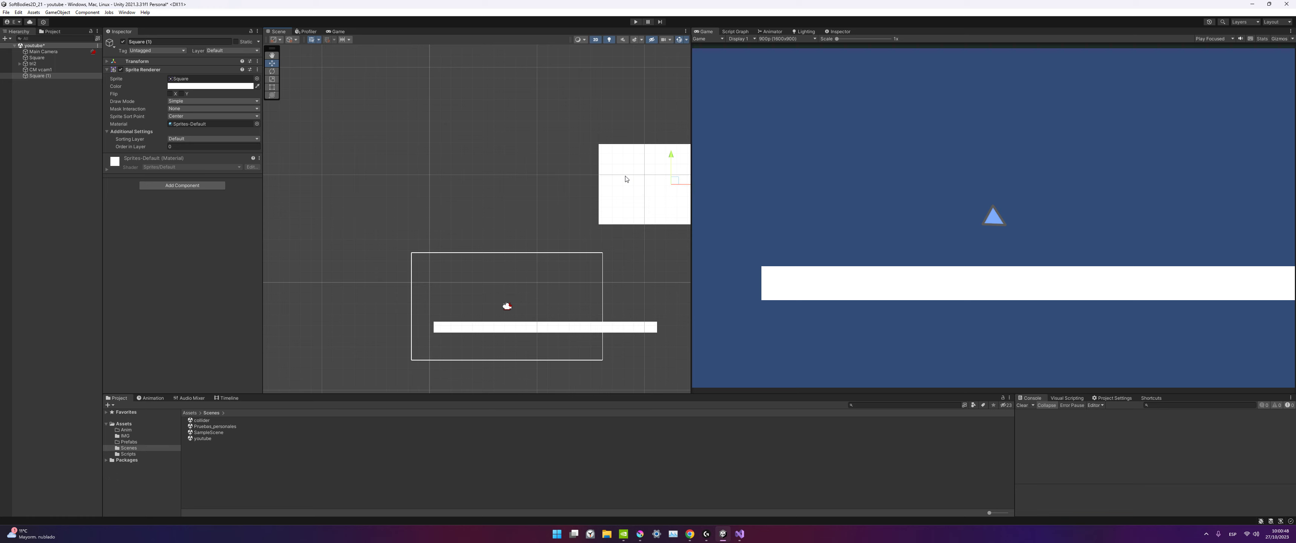
Duplicate the platform into Square (2) to Square (4) around the player, then run the game.
{"action": "key", "text": "ctrl+d"}
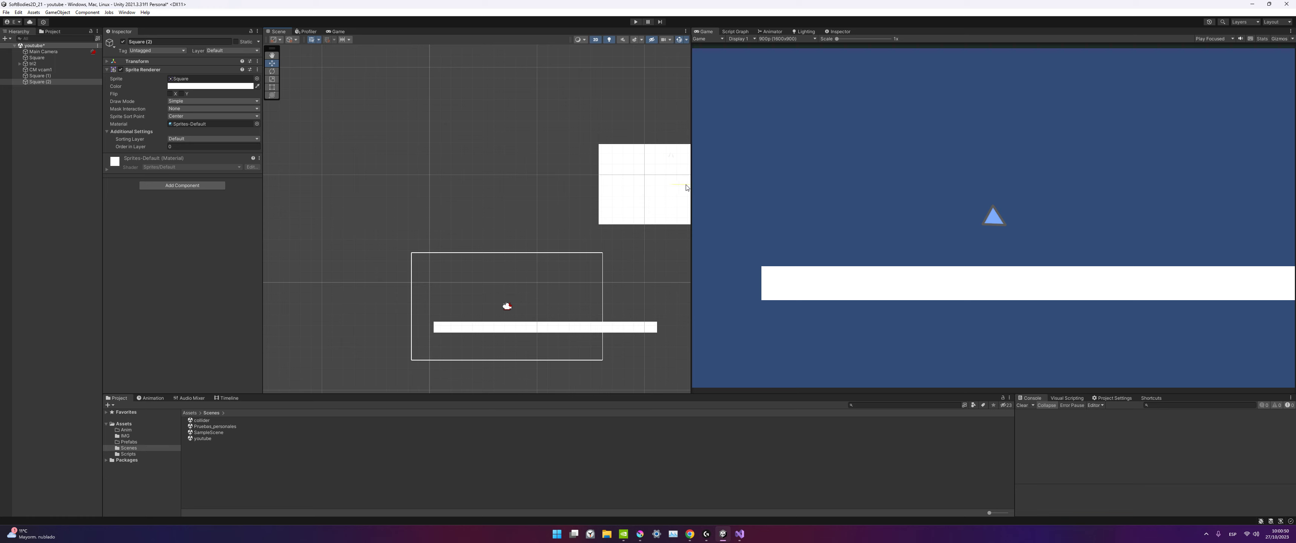
{"action": "left_click_drag", "start_coordinate": [679, 188], "coordinate": [351, 186]}
{"action": "left_click", "coordinate": [628, 174]}
{"action": "scroll", "coordinate": [629, 177], "scroll_direction": "down", "scroll_amount": 3}
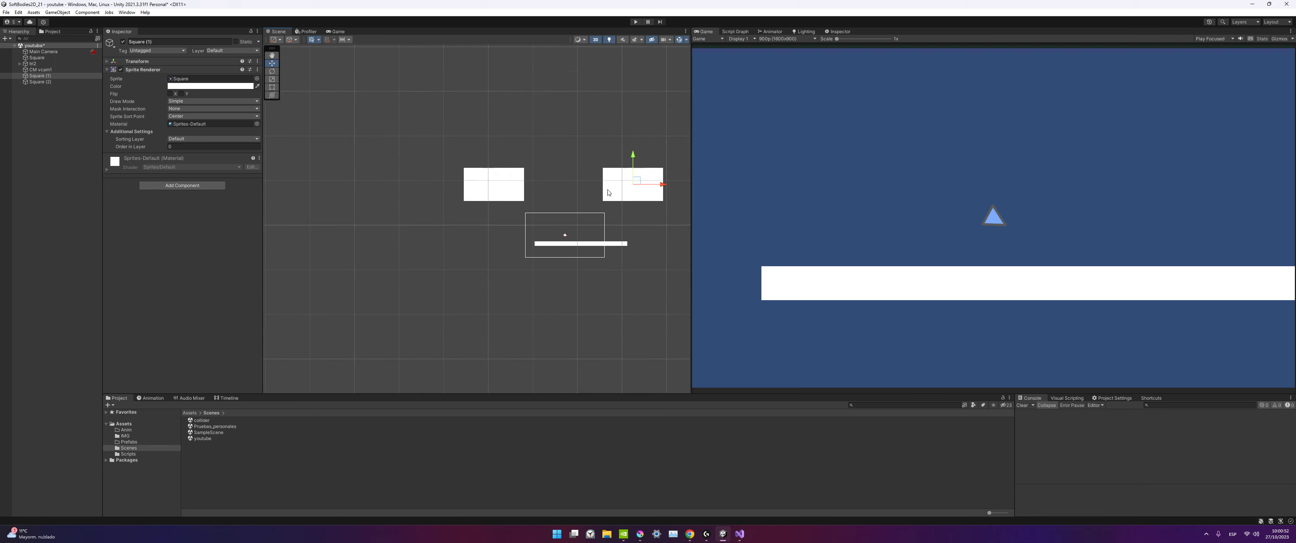
{"action": "scroll", "coordinate": [639, 182], "scroll_direction": "down", "scroll_amount": 1}
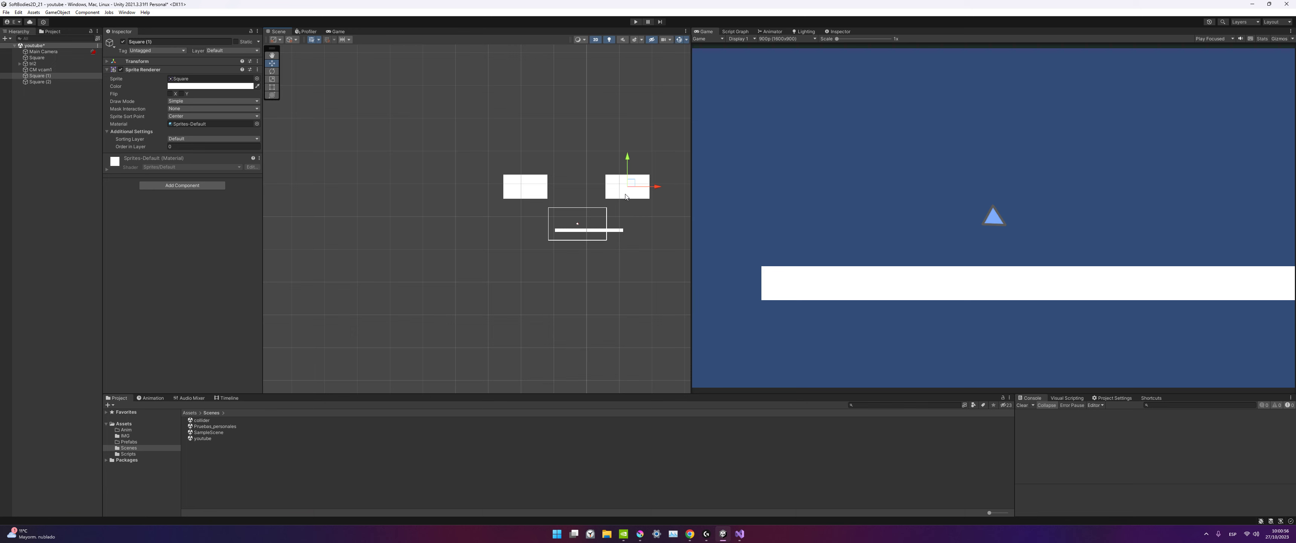
{"action": "key", "text": "ctrl+d"}
{"action": "mouse_move", "coordinate": [628, 156]}
{"action": "left_mouse_down"}
{"action": "mouse_move", "coordinate": [632, 191]}
{"action": "mouse_move", "coordinate": [689, 218]}
{"action": "left_mouse_up"}
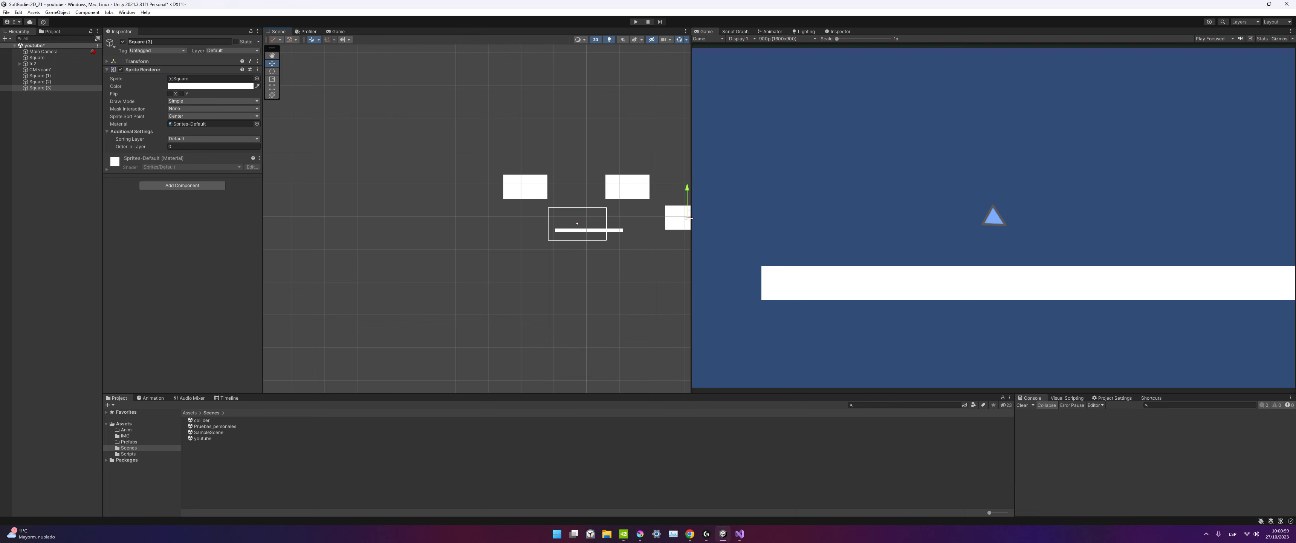
{"action": "left_click", "coordinate": [525, 192]}
{"action": "key", "text": "ctrl+d"}
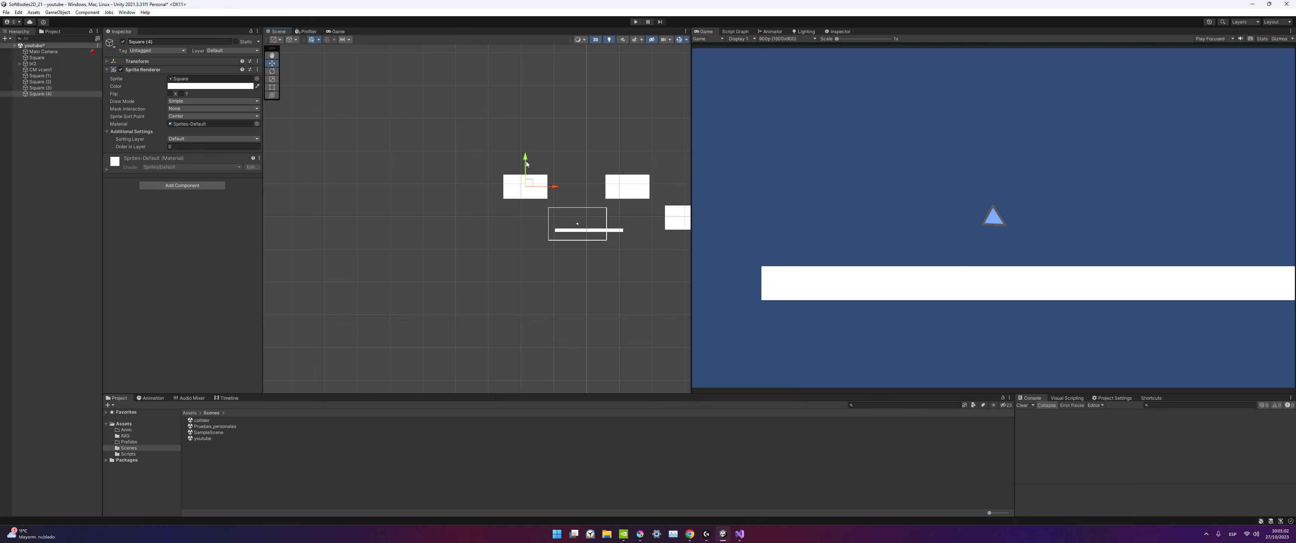
{"action": "left_click_drag", "start_coordinate": [553, 235], "coordinate": [499, 223]}
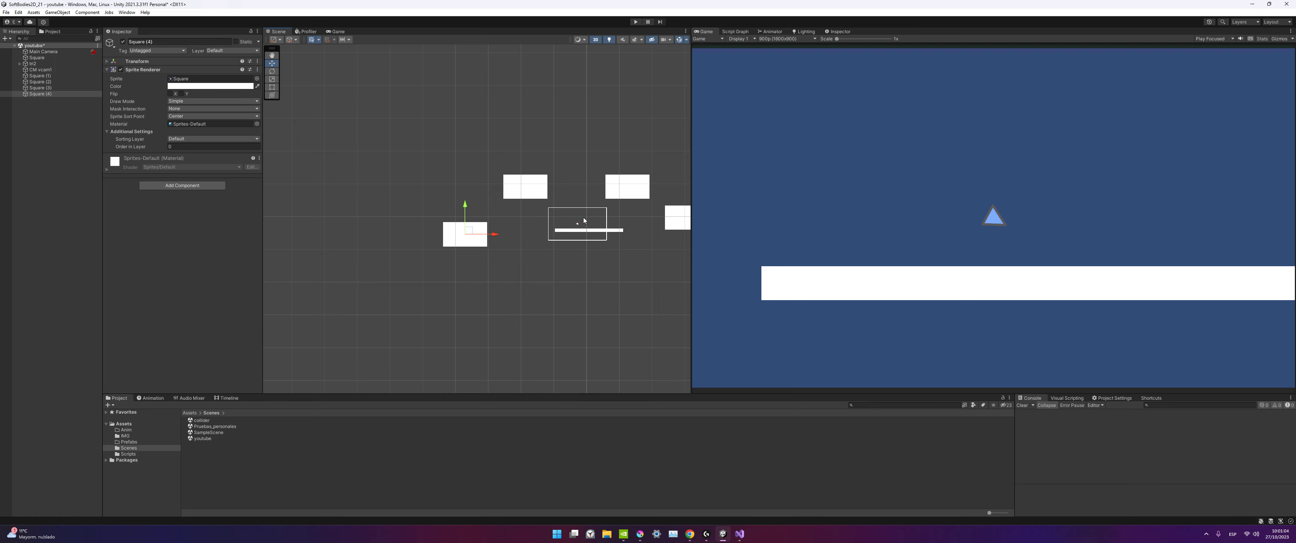
{"action": "left_click", "coordinate": [636, 22]}
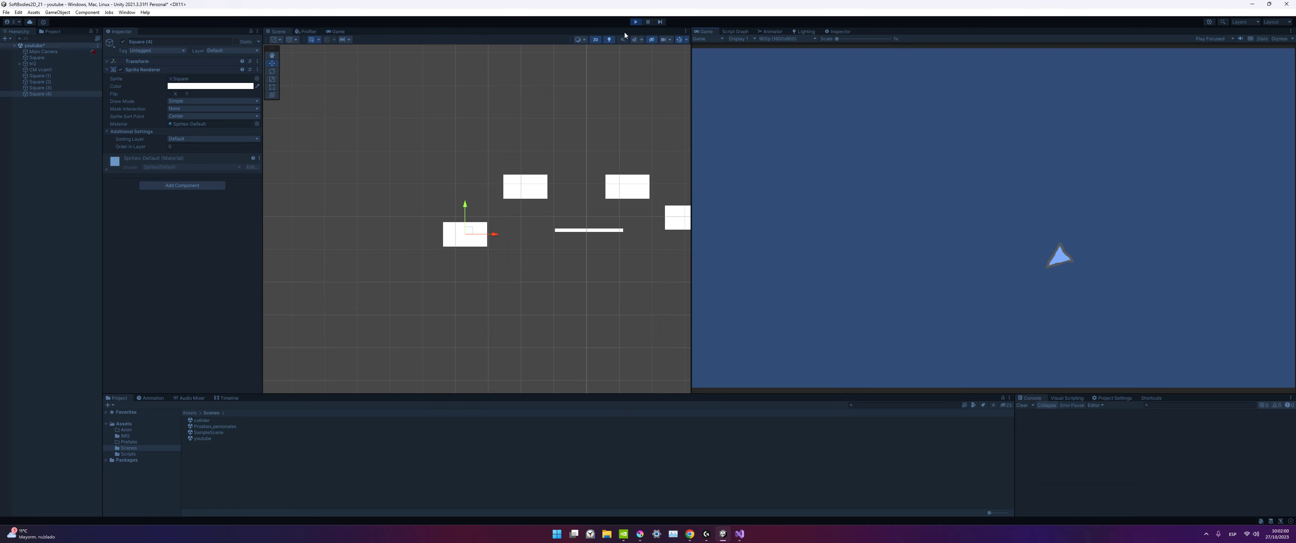
Stop the game and zoom the Game view in to 1.7x.
{"action": "left_click", "coordinate": [636, 22]}
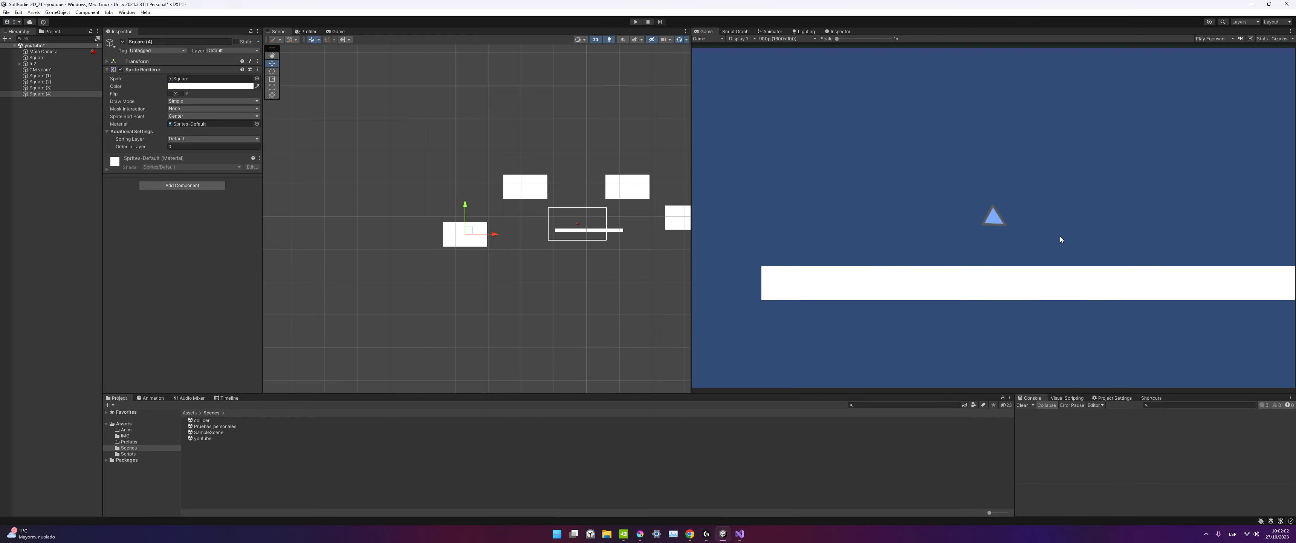
{"action": "scroll", "coordinate": [1061, 240], "scroll_direction": "up", "scroll_amount": 4}
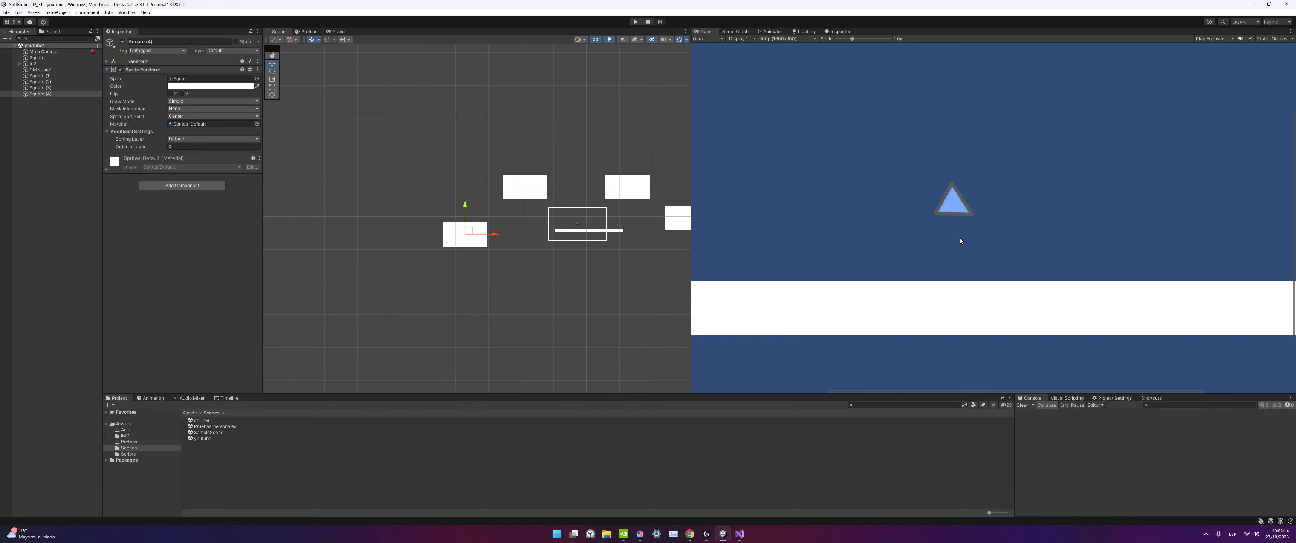
{"action": "scroll", "coordinate": [961, 238], "scroll_direction": "up", "scroll_amount": 1}
Glance at the Animation panel, return to the Project panel, and select Square (2).
{"action": "left_click", "coordinate": [147, 398]}
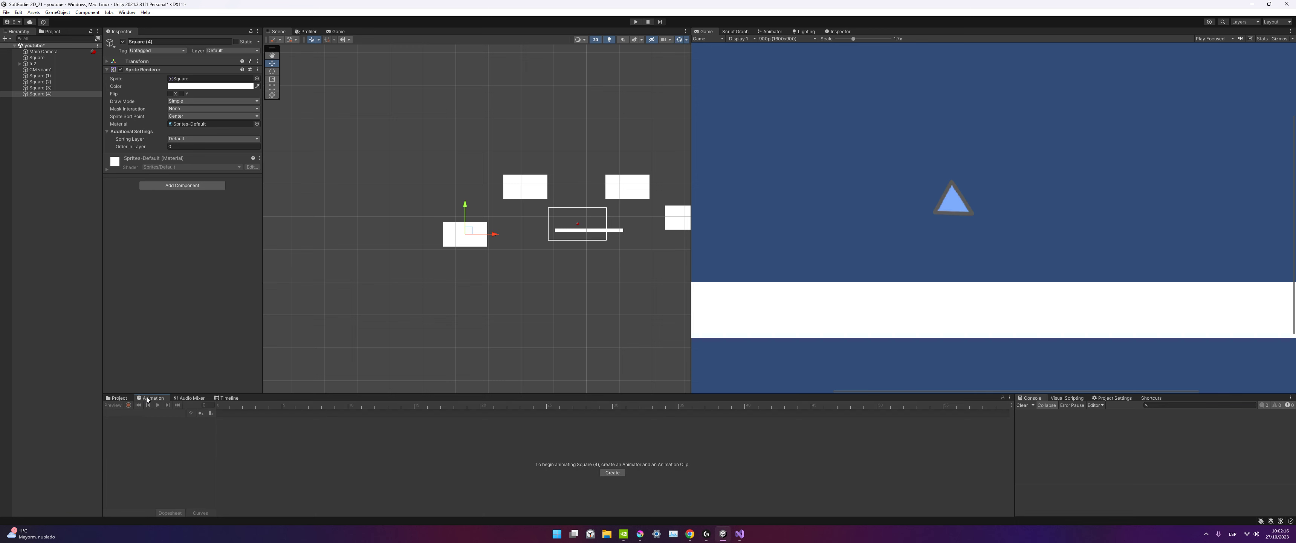
{"action": "left_click", "coordinate": [117, 398]}
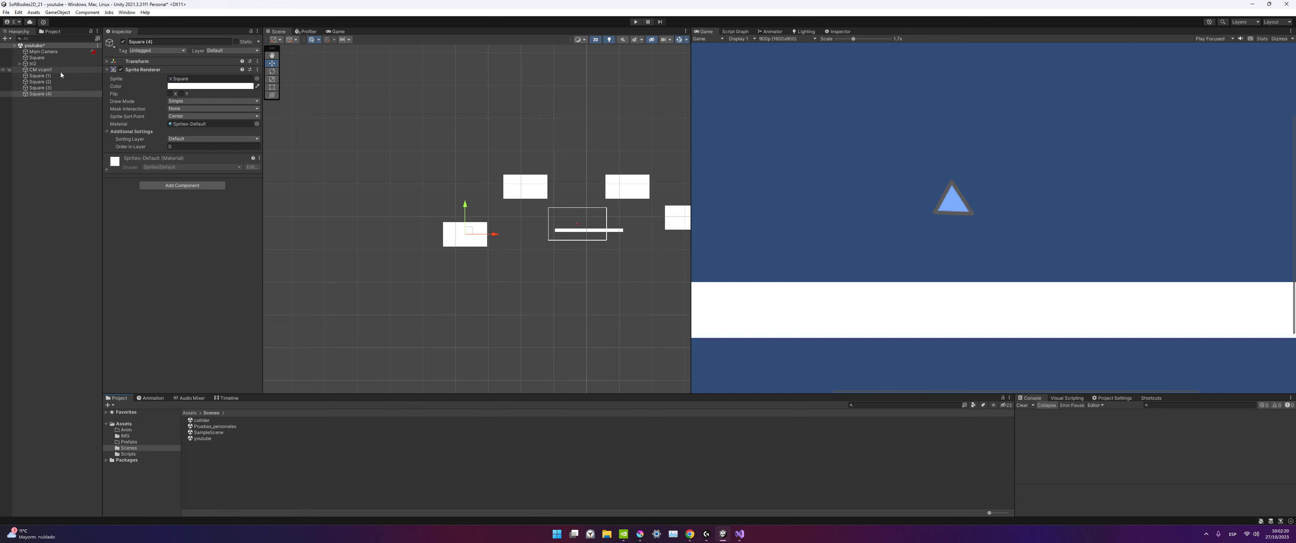
{"action": "left_click", "coordinate": [61, 81]}
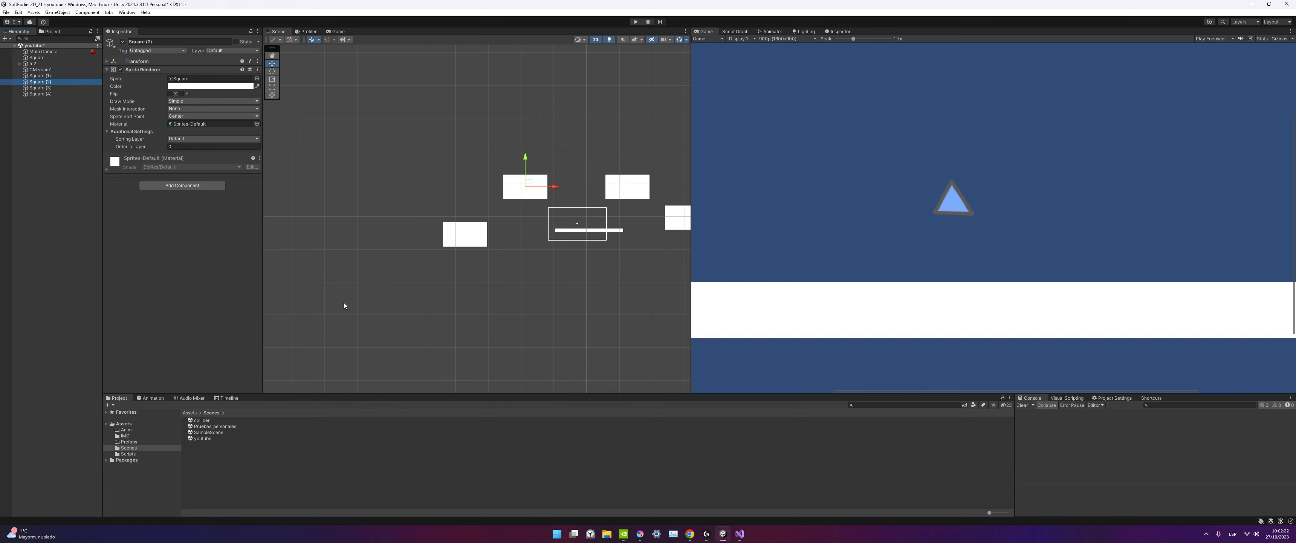